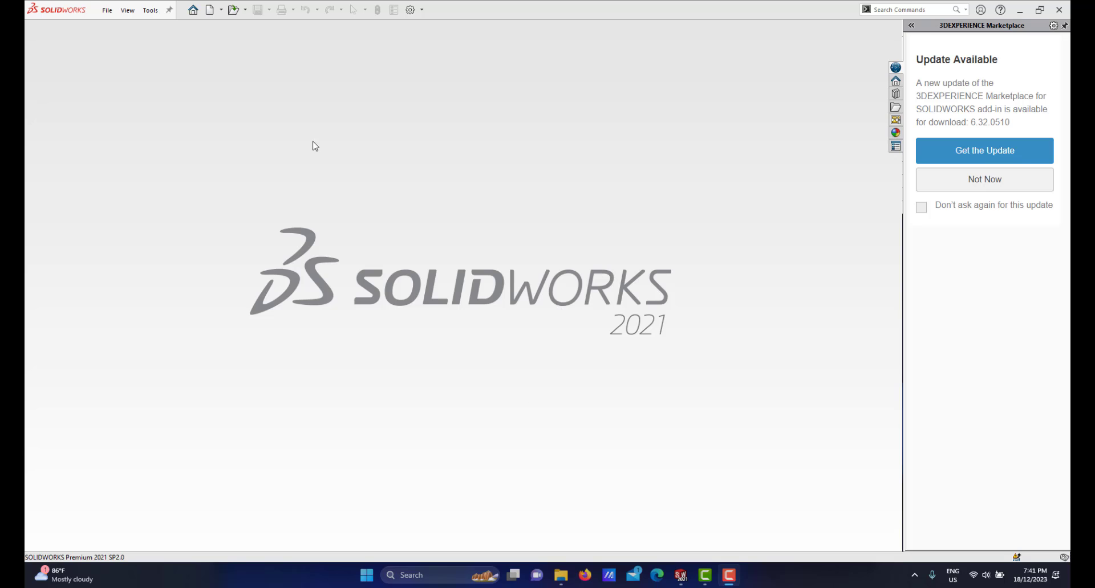
Create a new empty assembly document without choosing an initial component.
left_click(209, 11)
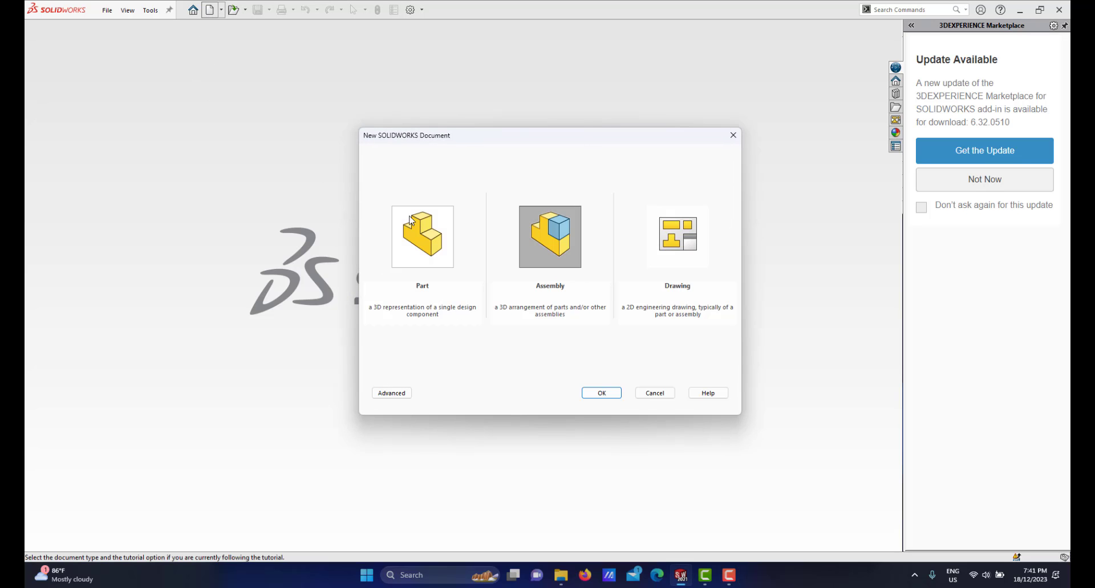
left_click(593, 396)
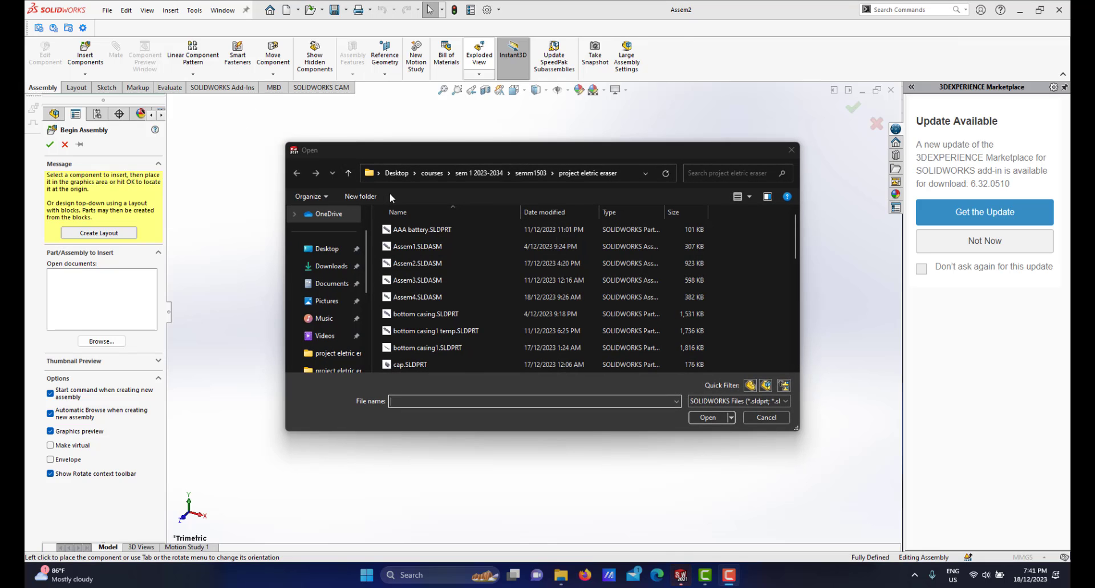
left_click_drag(478, 155, 491, 134)
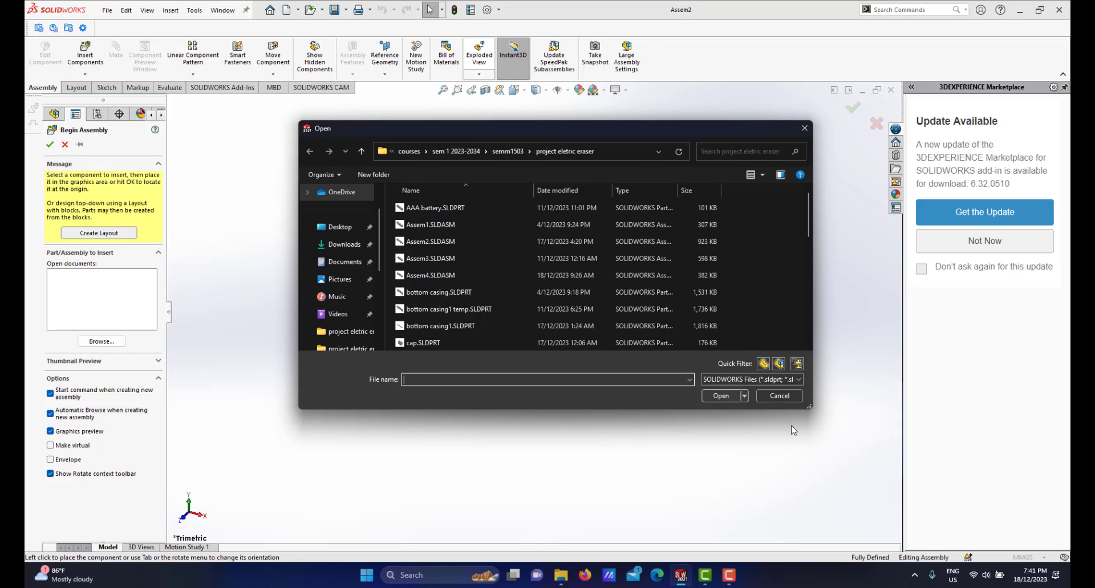
left_click(779, 396)
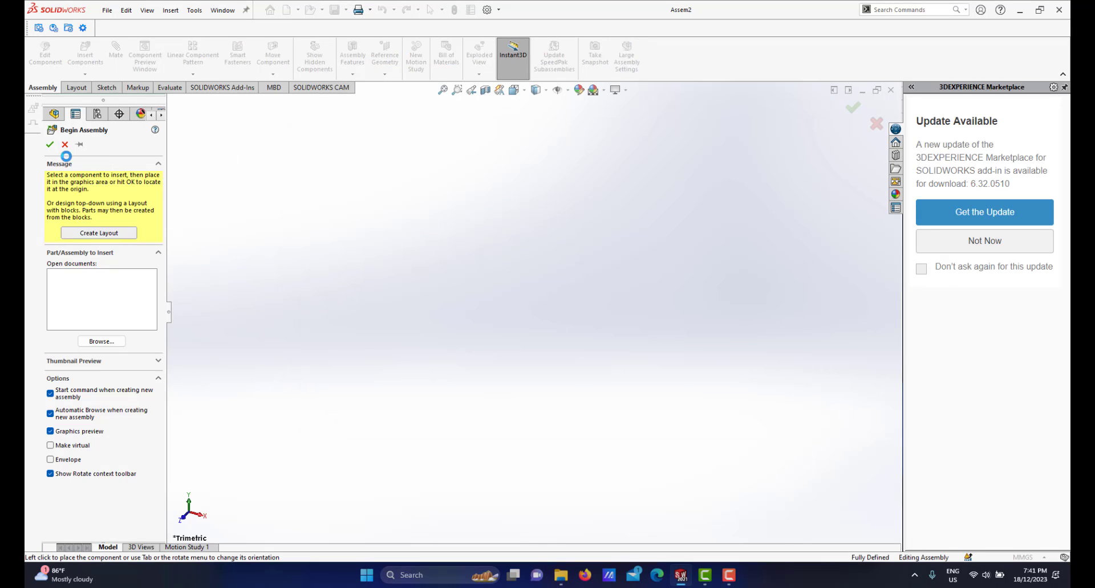
left_click(64, 145)
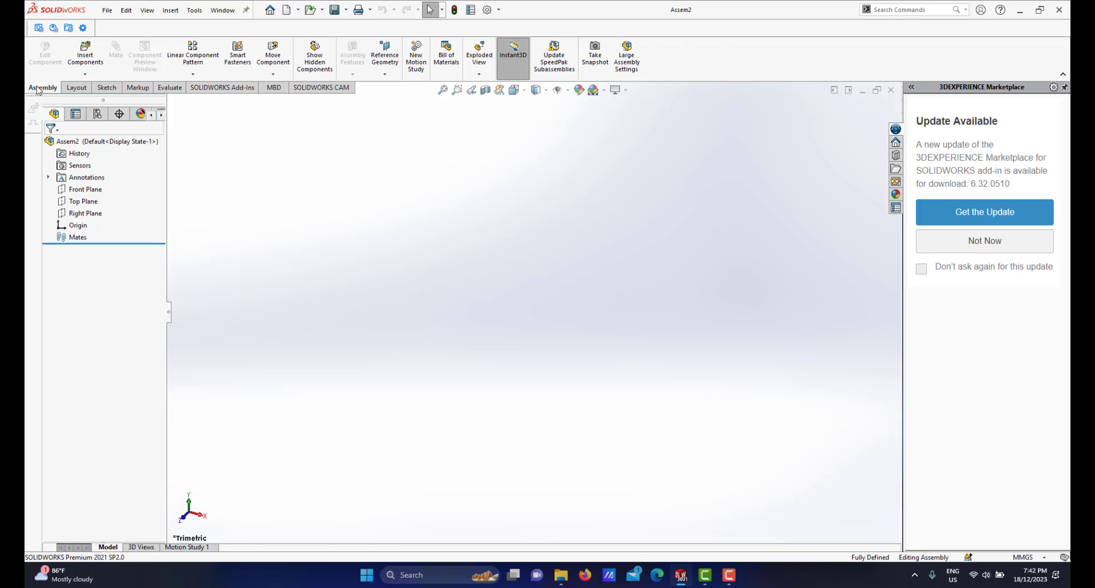
left_click(75, 88)
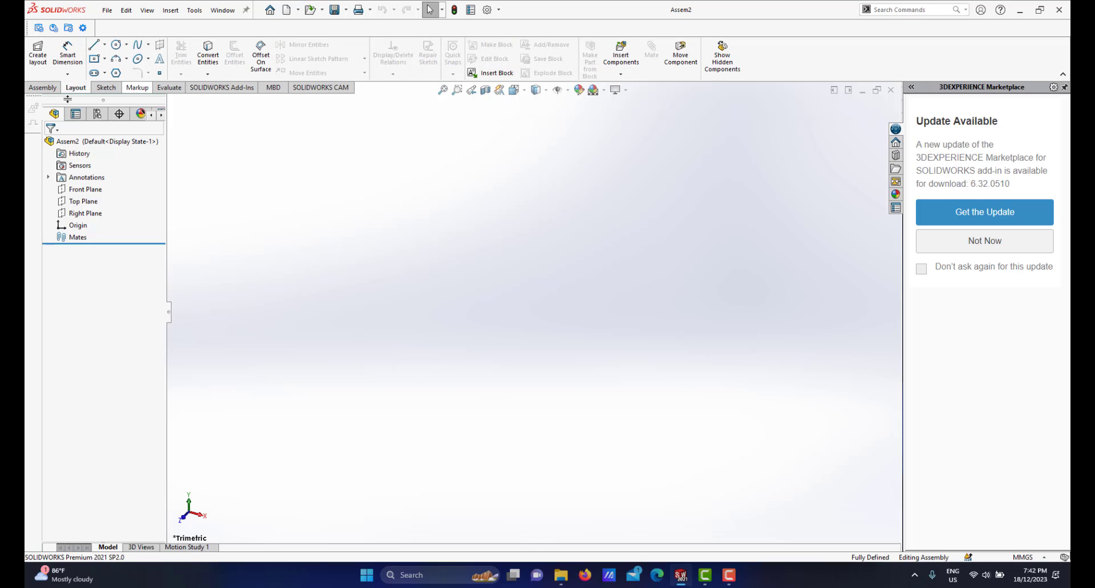
left_click(43, 89)
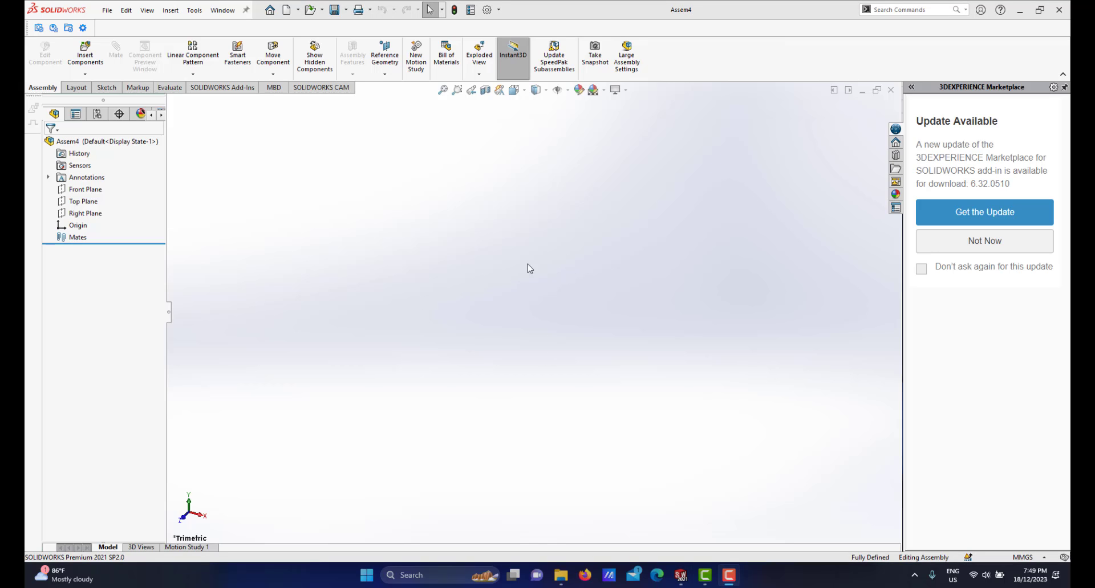
Insert the bottom casing1.SLDPRT part into the assembly and place it at the origin.
left_click(73, 62)
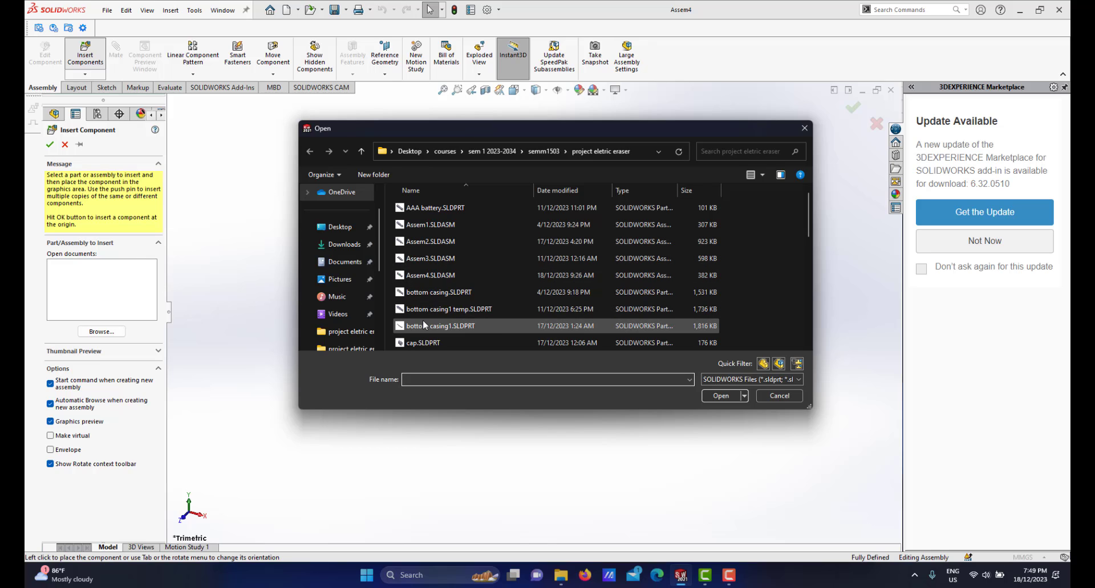
left_click(426, 326)
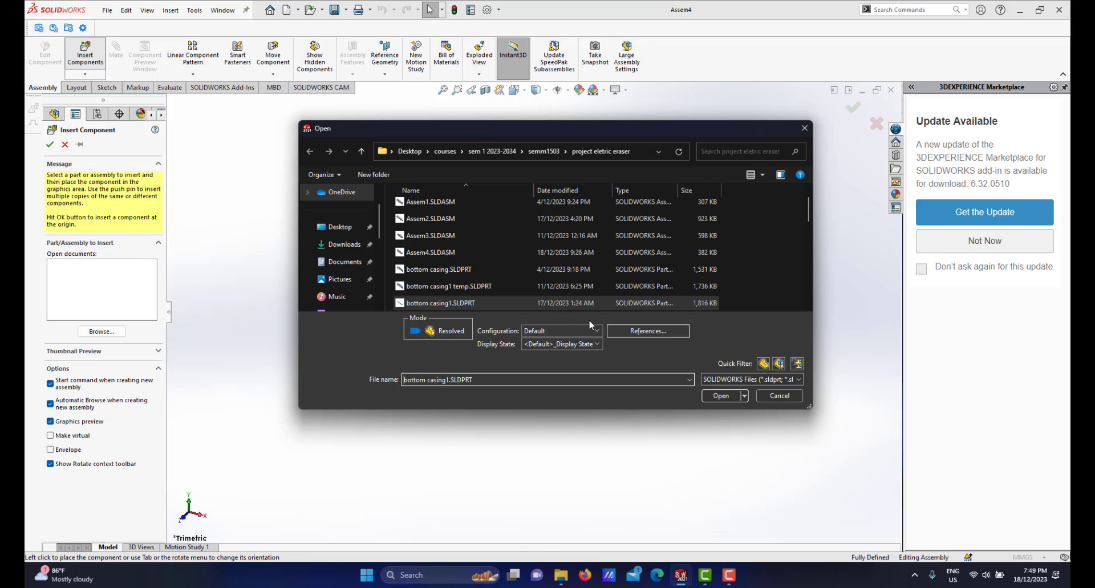
left_click(719, 397)
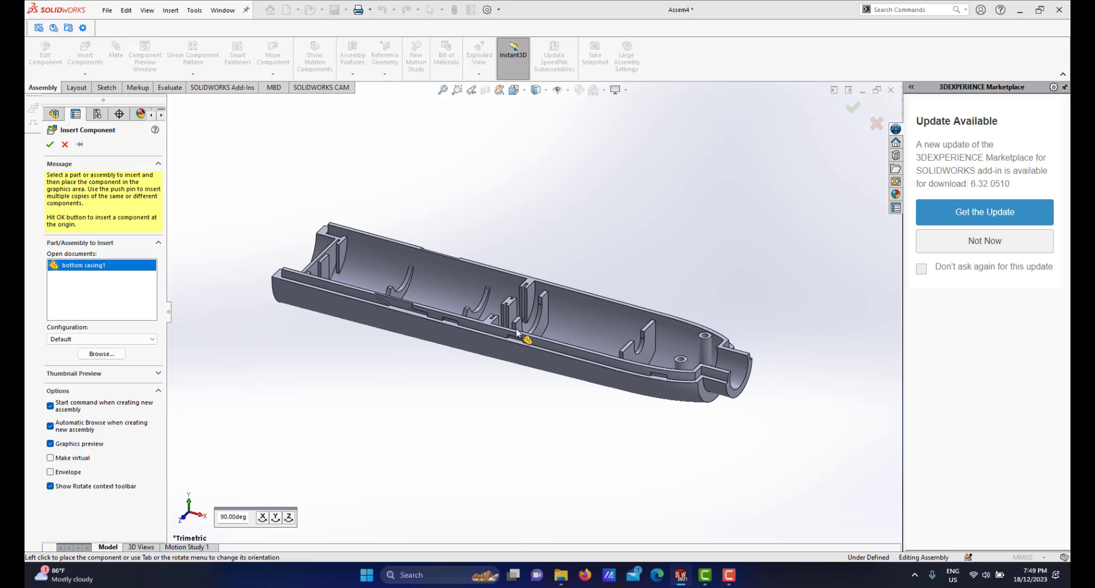
left_click(50, 146)
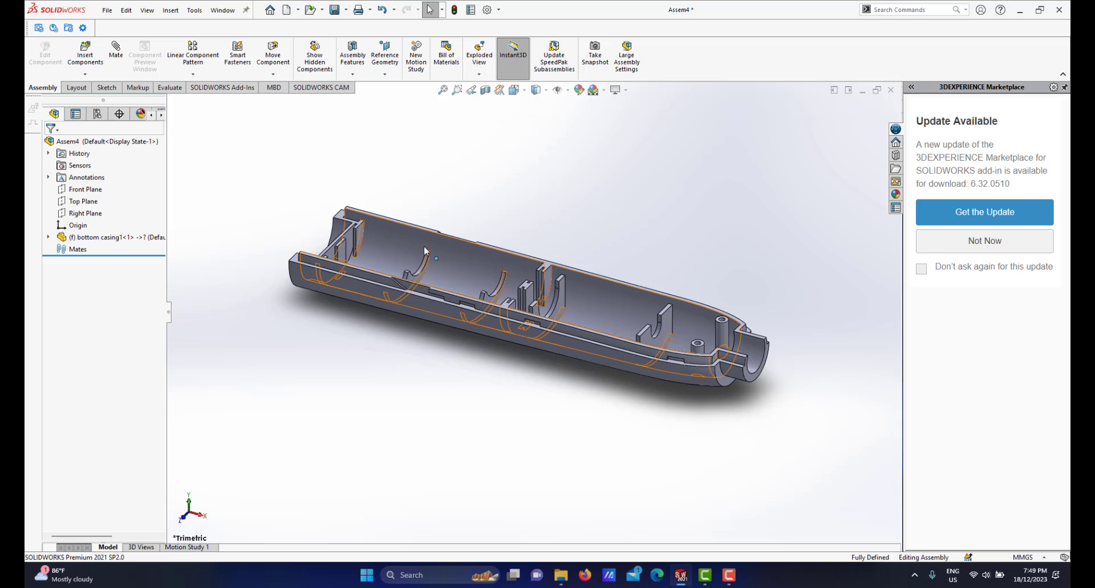
scroll(505, 260, "down", 2)
scroll(473, 271, "up", 2)
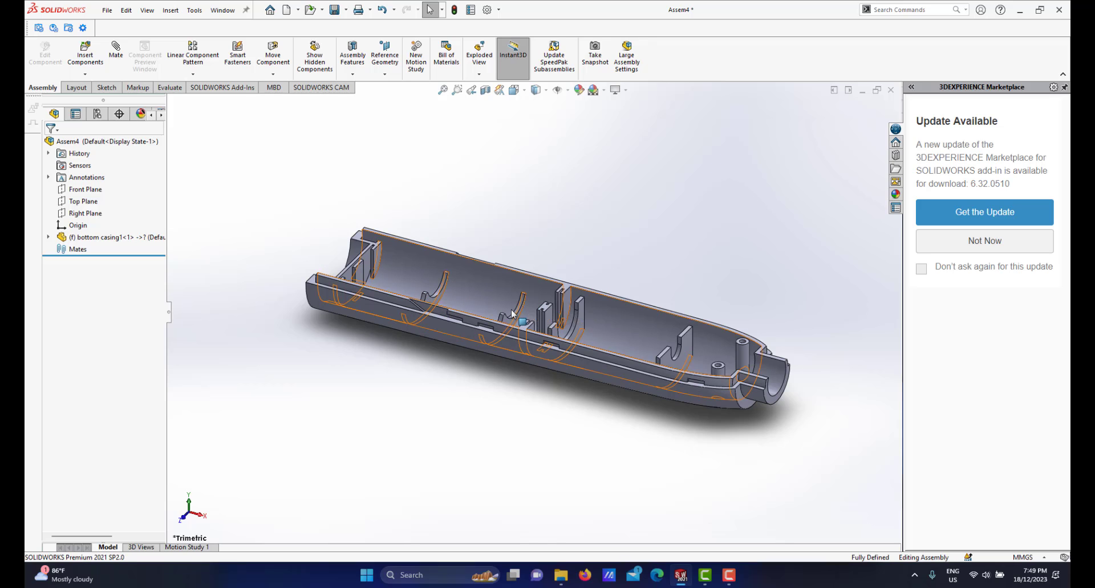
scroll(528, 300, "up", 1)
scroll(512, 314, "down", 1)
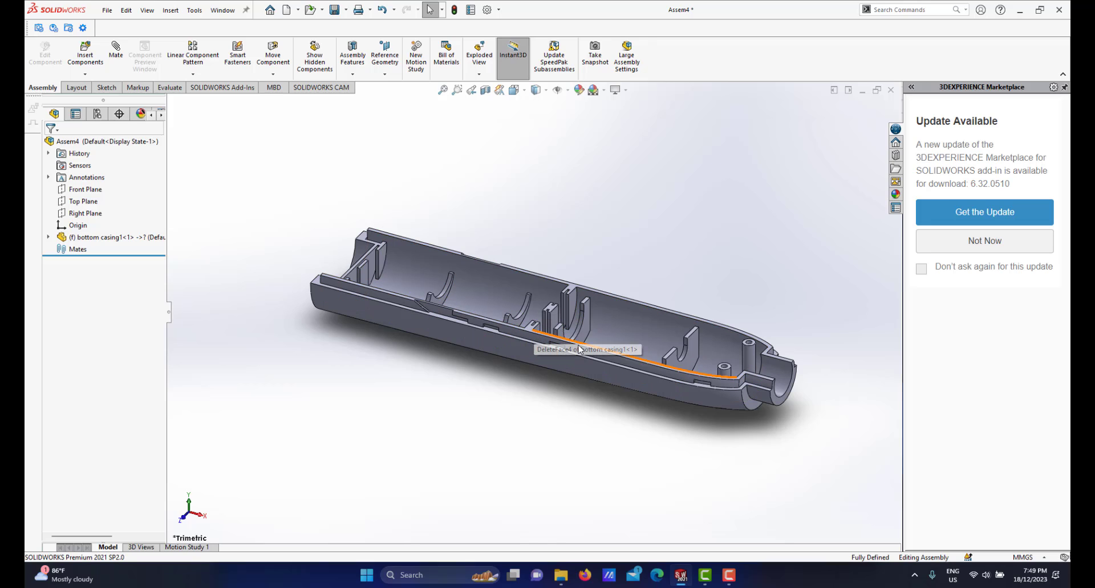
scroll(536, 332, "up", 1)
middle_click_drag(573, 296, 581, 273)
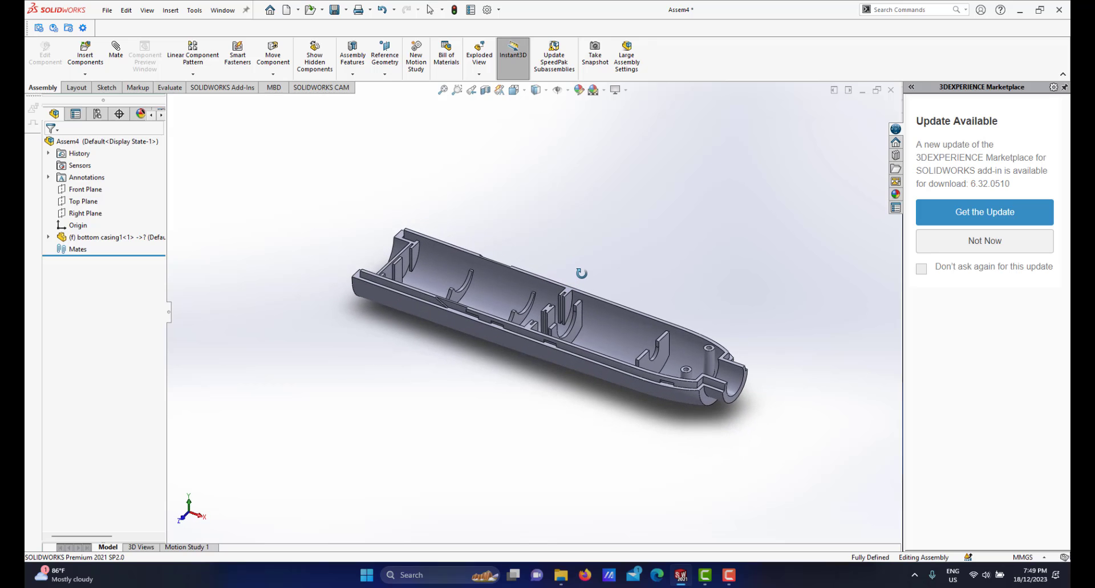
scroll(566, 289, "down", 1)
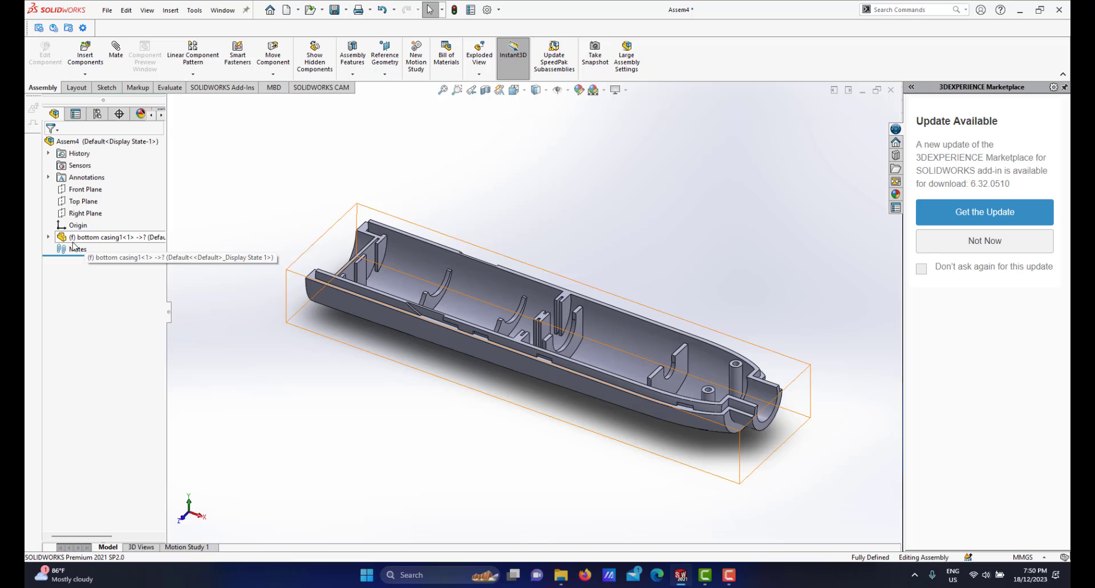
Try to move the fixed bottom casing and look up its Float option without applying it.
left_click_drag(468, 282, 625, 151)
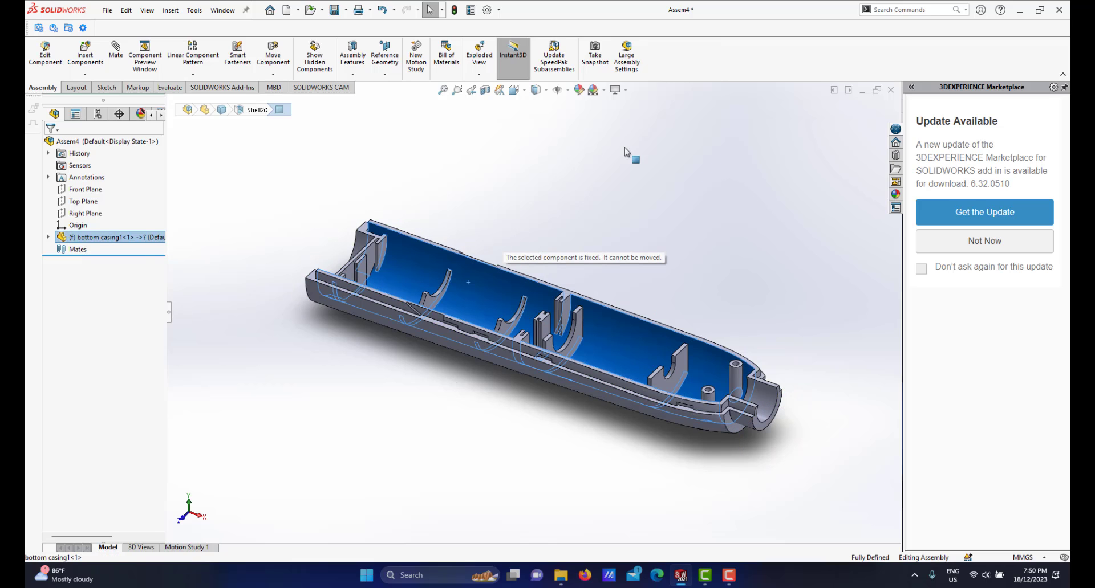
left_click(591, 210)
left_click(490, 288)
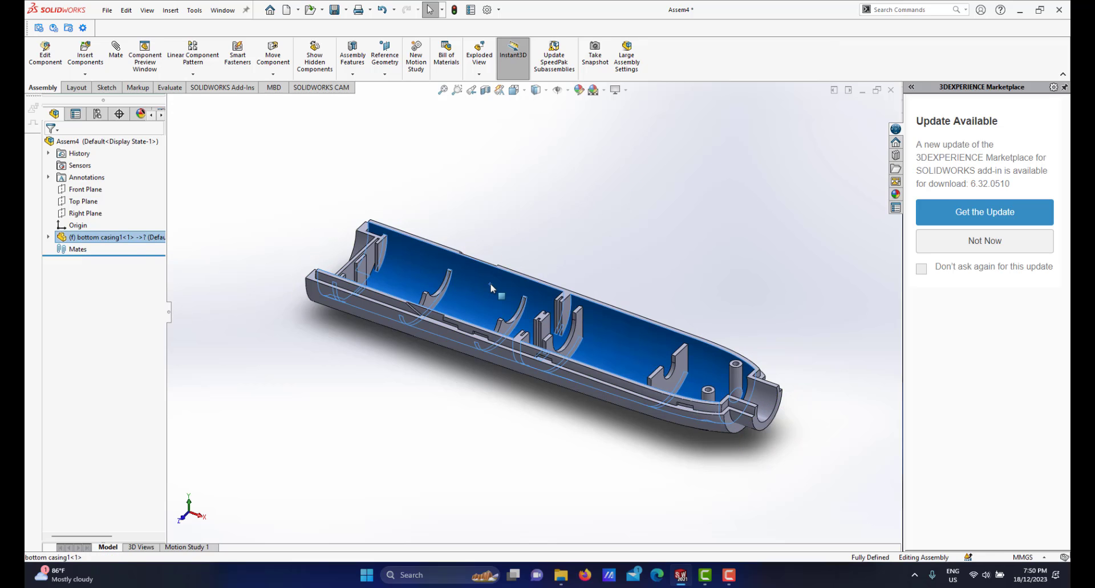
right_click(491, 288)
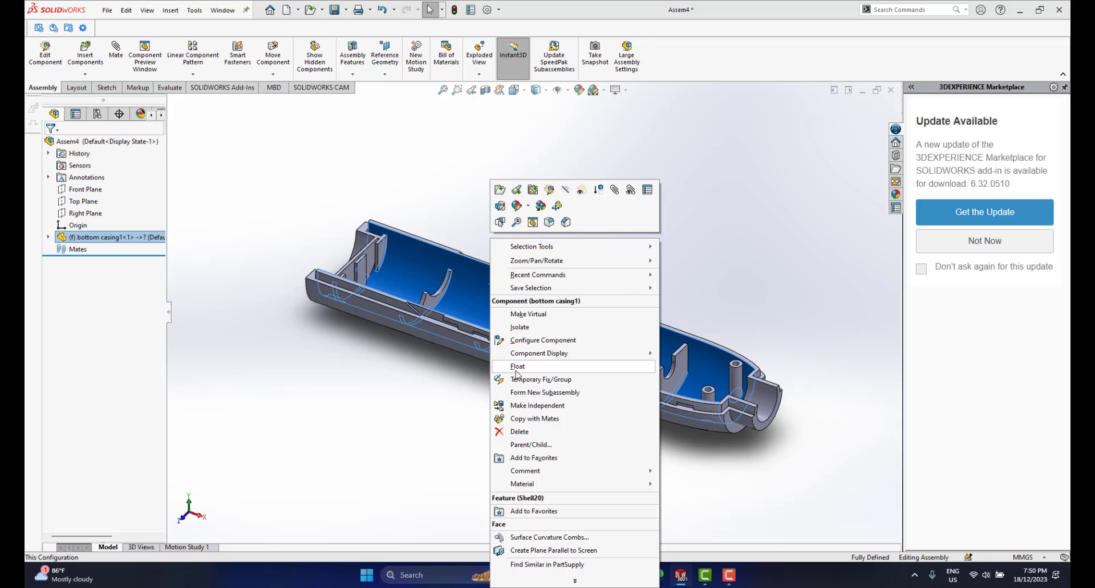
left_click(740, 218)
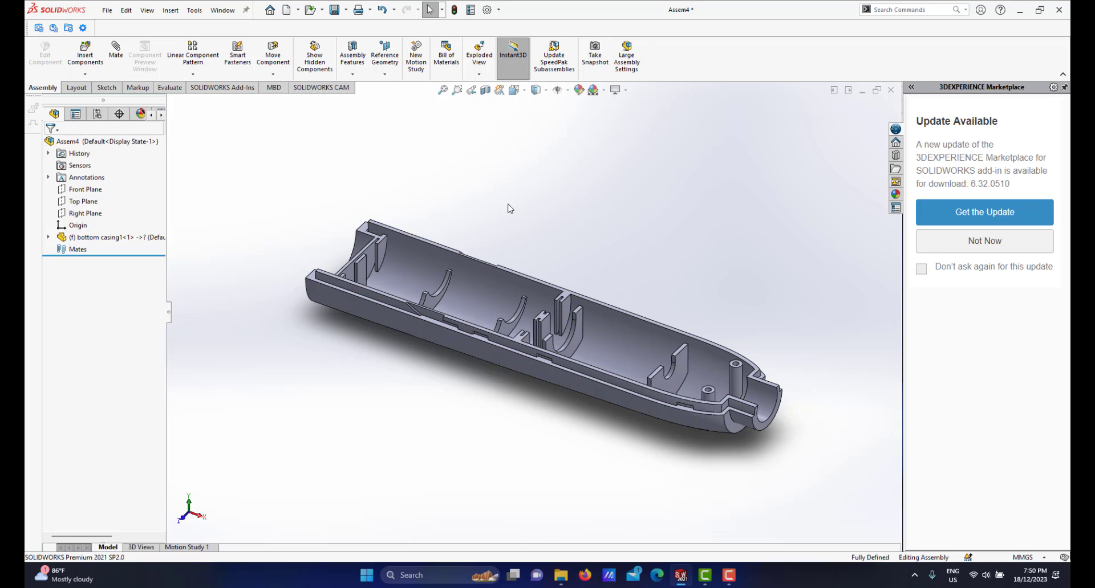
Insert the AAA battery.SLDPRT part and place it freely above the bottom casing.
left_click(84, 53)
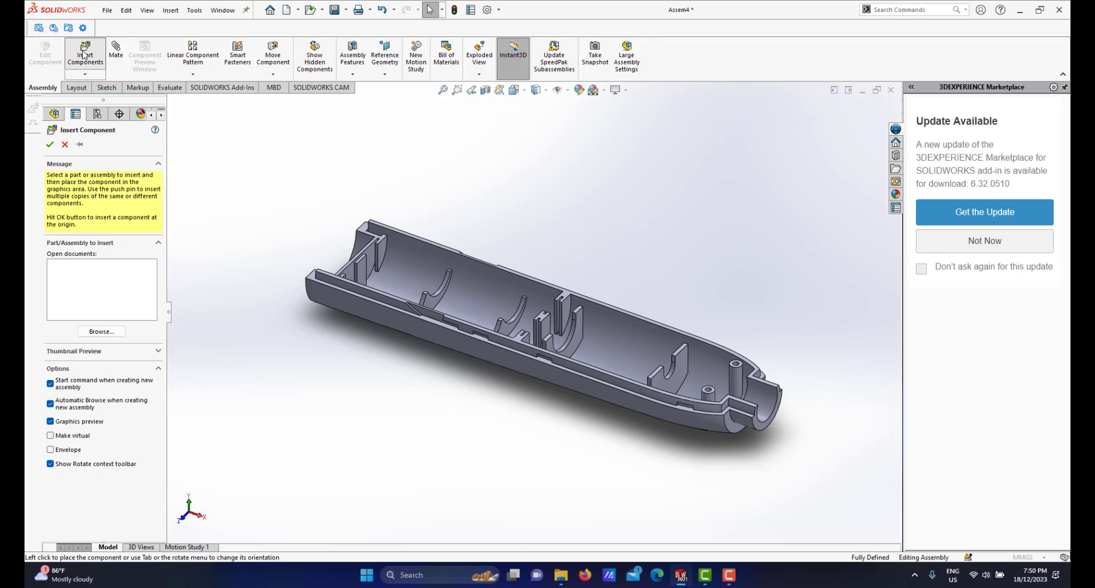
left_click(436, 210)
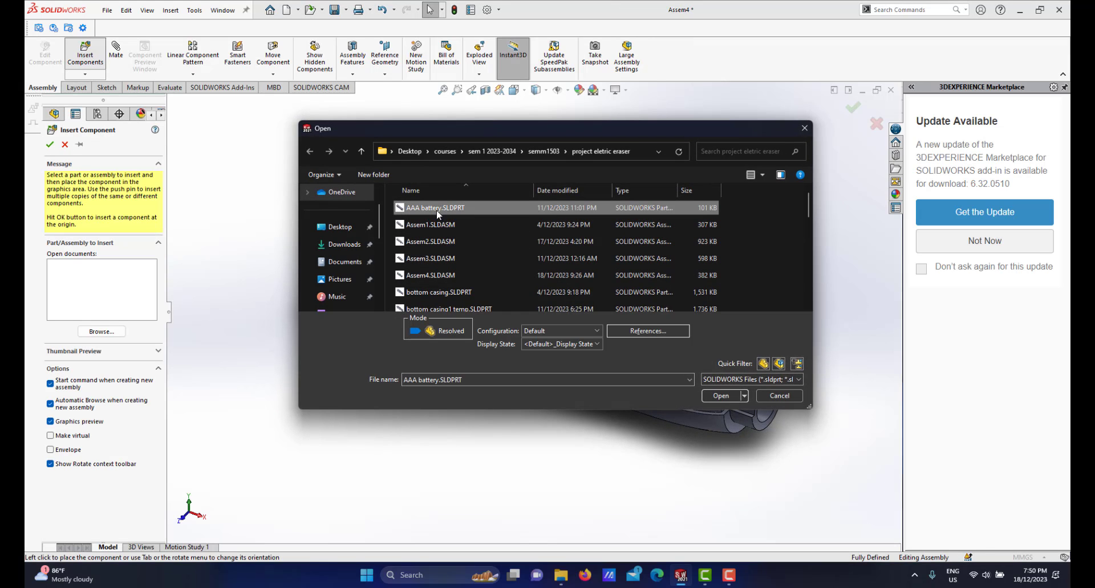
left_click(720, 396)
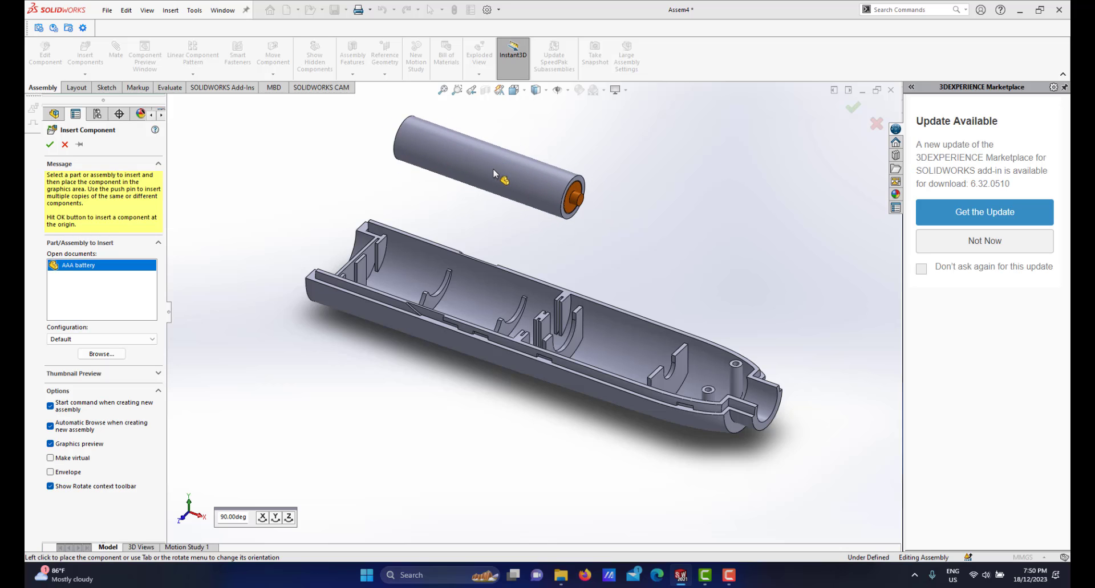
left_click(520, 195)
scroll(522, 207, "up", 1)
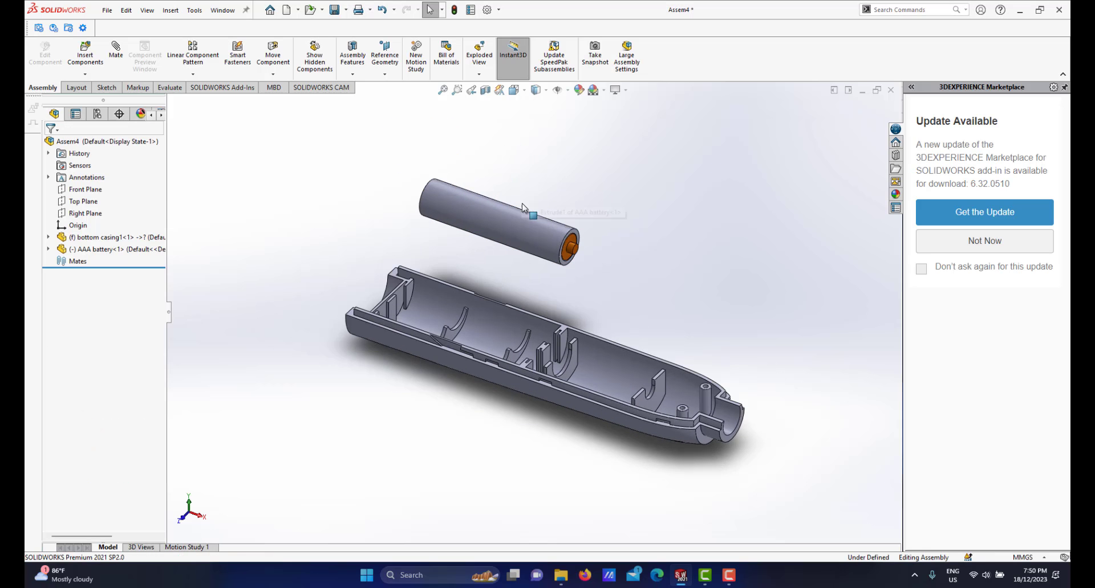
middle_click_drag(568, 262, 589, 278)
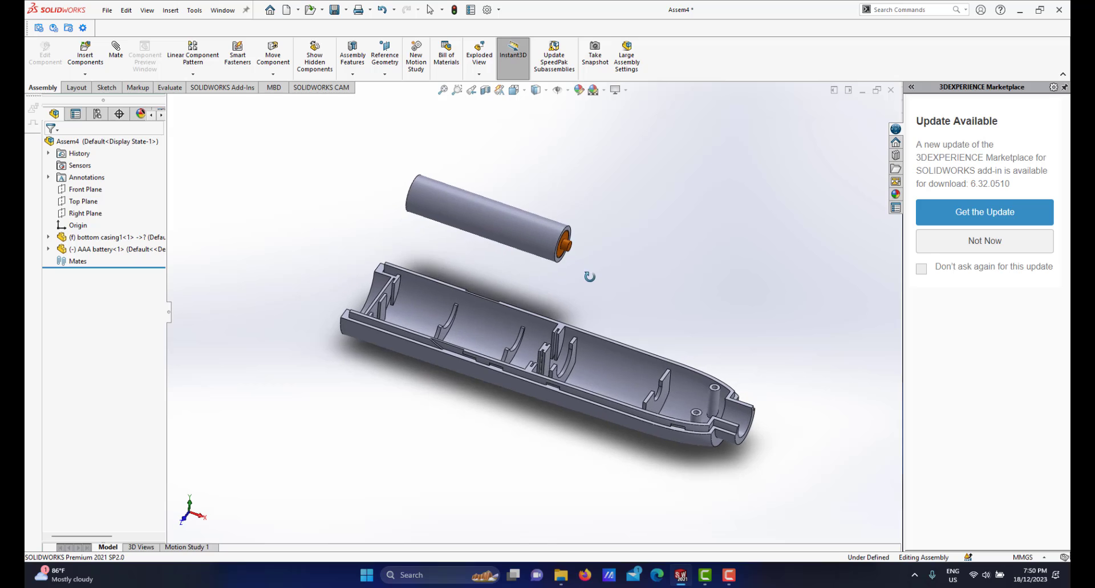
scroll(545, 276, "down", 2)
scroll(522, 260, "up", 1)
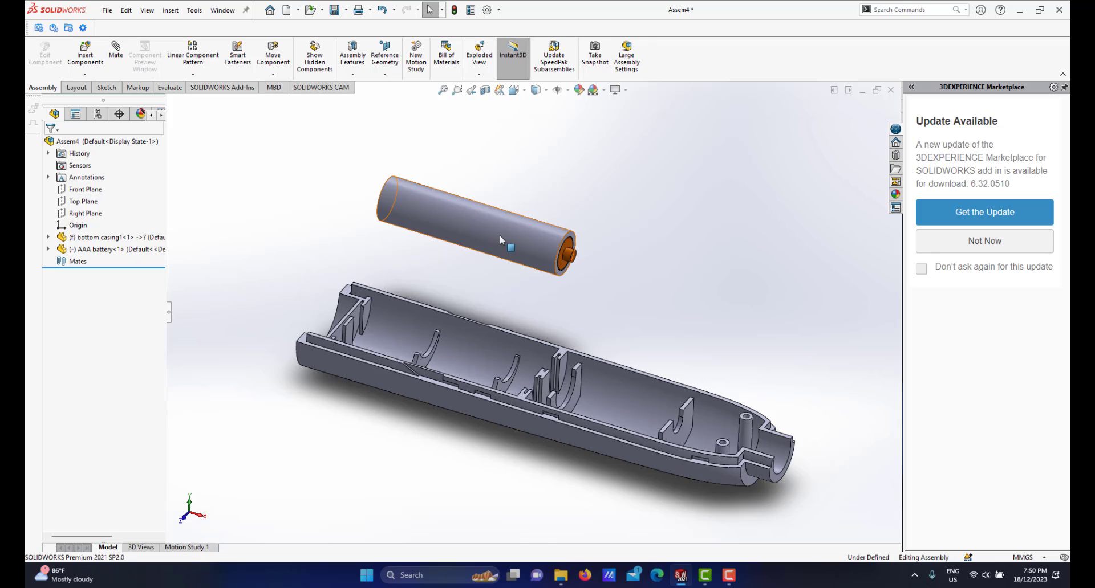
Shift the AAA battery slightly above the casing and make a second copy of it alongside.
left_click(500, 240)
left_click_drag(500, 235, 531, 230)
left_click(650, 209)
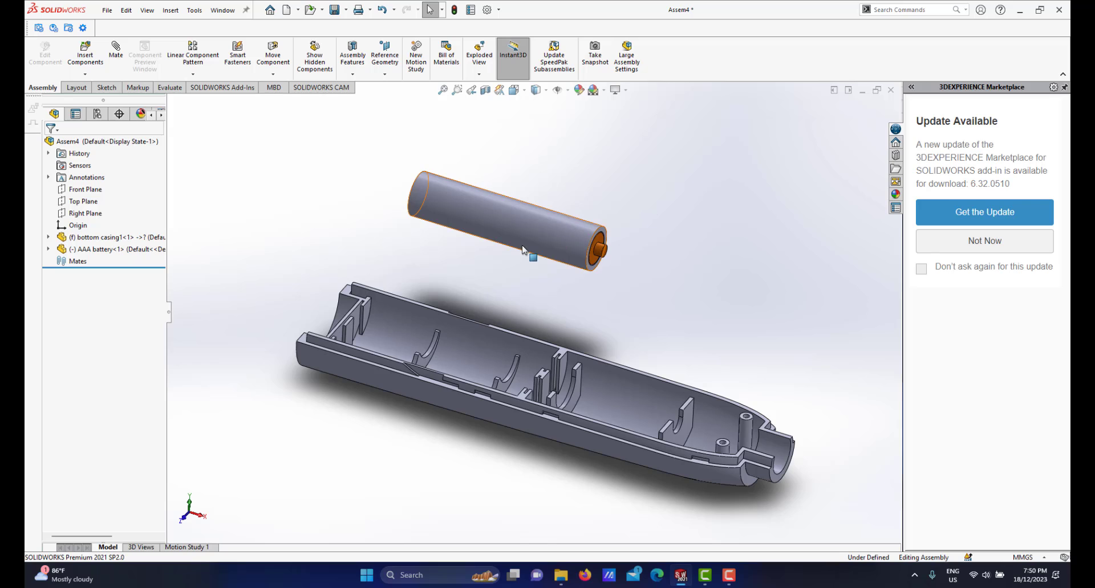
left_click_drag(572, 211, 629, 246, "ctrl")
left_click(666, 270)
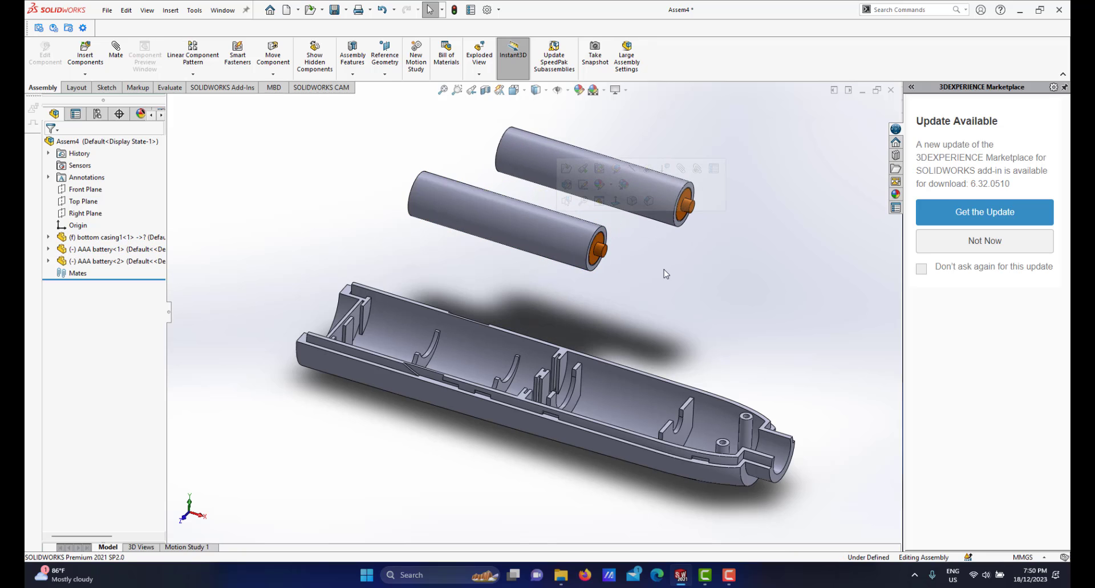
Reposition the copied AAA battery so both batteries lie side by side next to the casing.
scroll(650, 273, "up", 3)
middle_click_drag(620, 256, 587, 220)
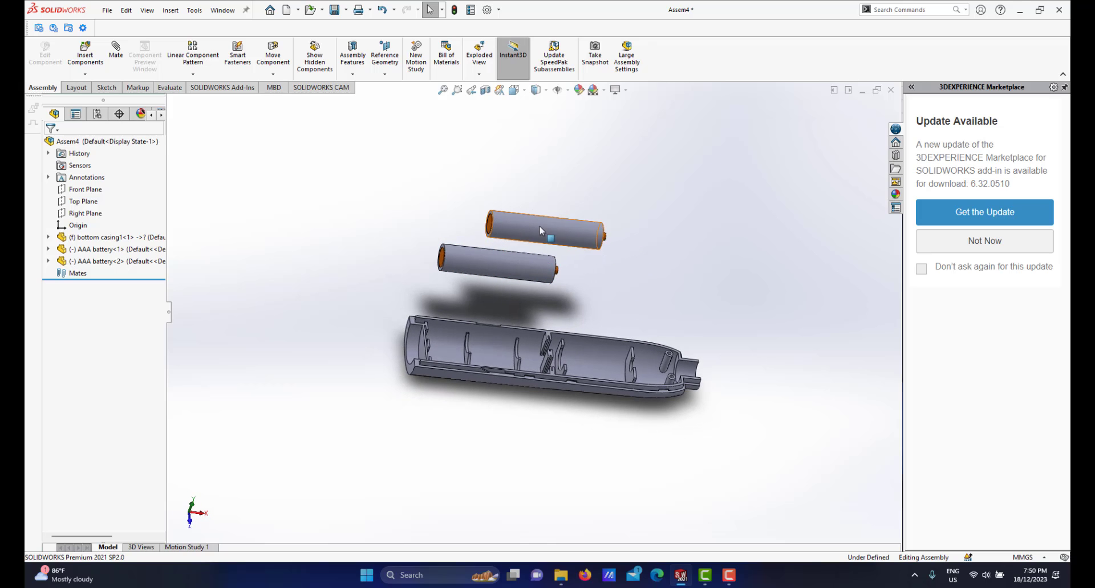
left_click_drag(587, 220, 499, 208)
middle_click_drag(575, 353, 561, 310)
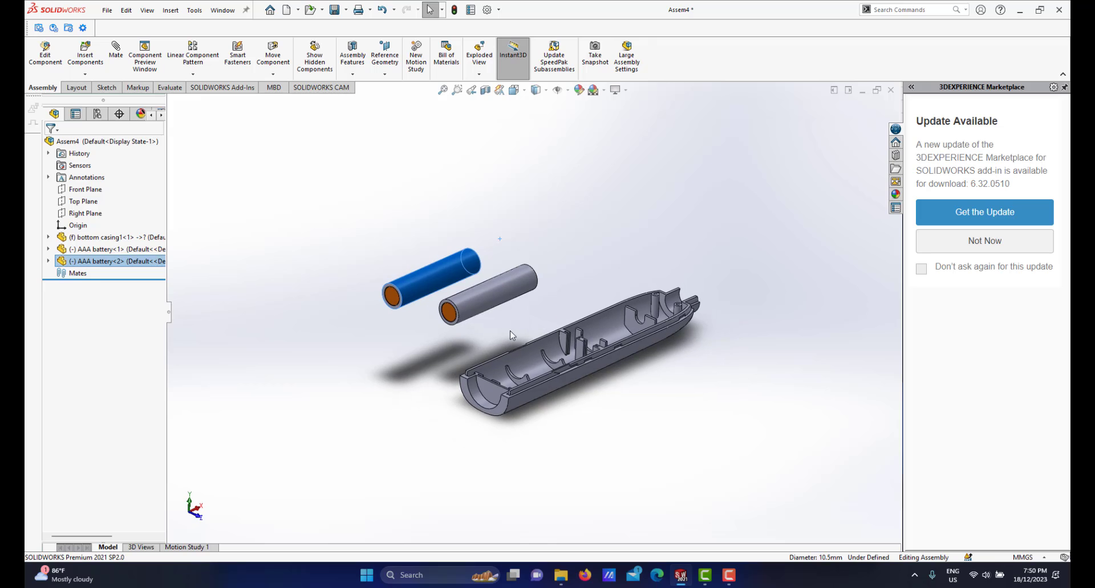
scroll(556, 331, "down", 4)
left_click(548, 303)
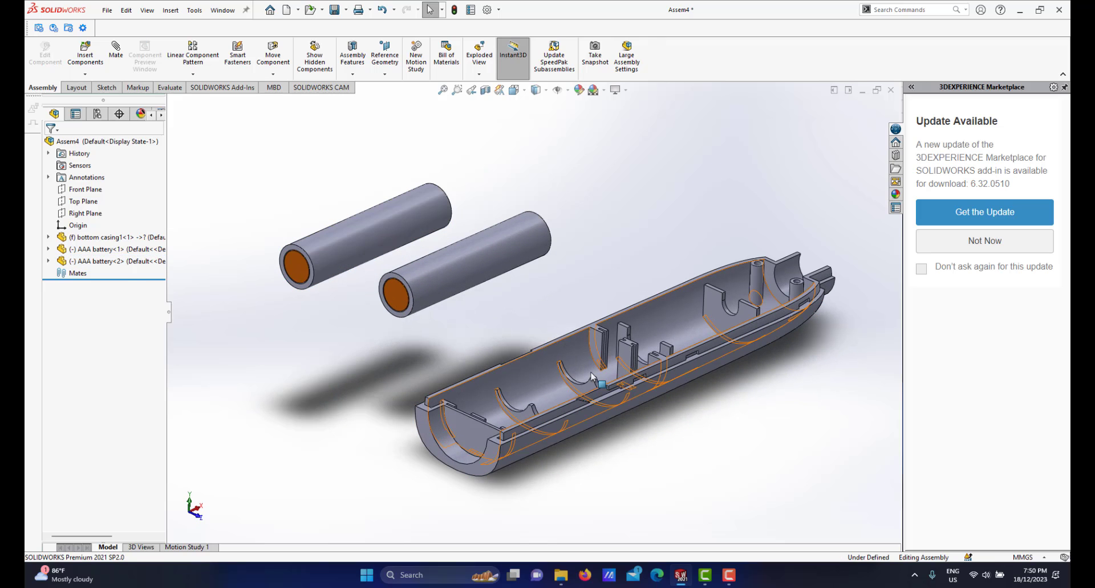
Examine the curved battery-support ribs and the contact slots inside the bottom casing.
middle_click_drag(590, 374, 586, 397)
scroll(585, 394, "up", 2)
scroll(576, 376, "down", 2)
middle_click_drag(522, 304, 610, 365)
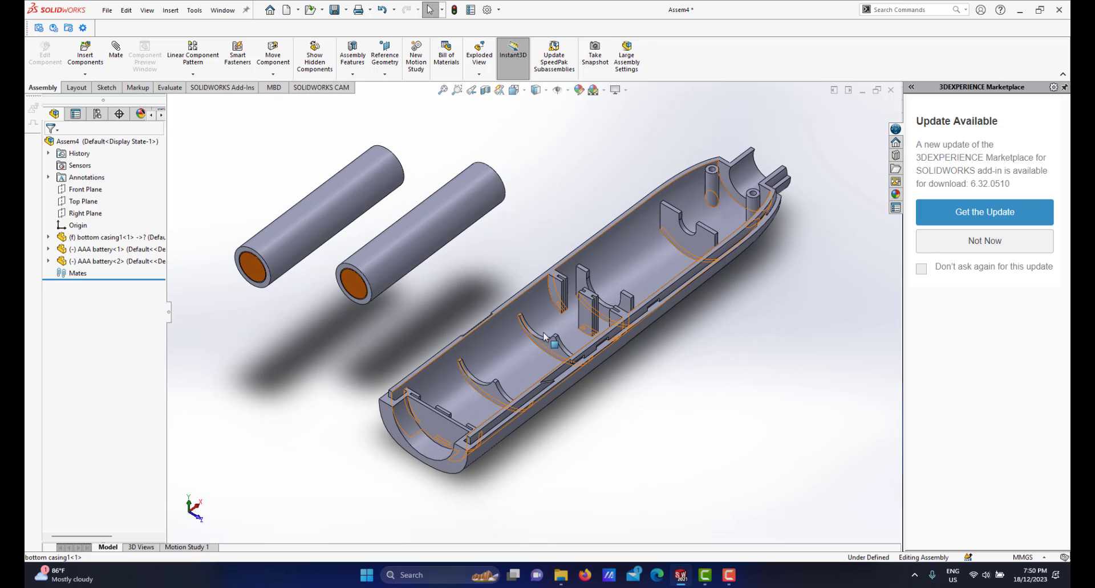
scroll(570, 371, "down", 6)
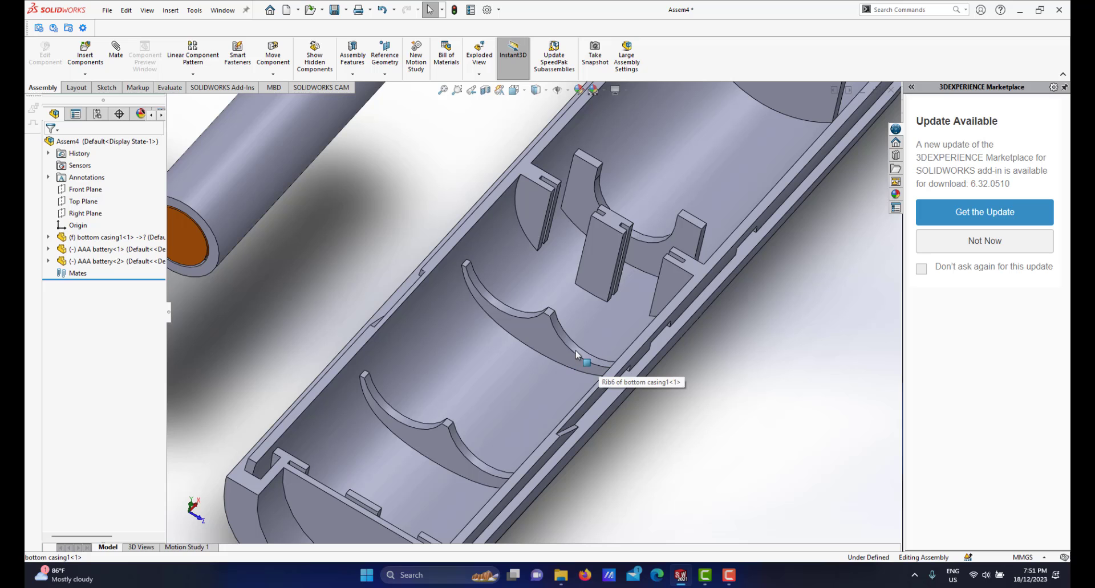
scroll(574, 356, "up", 6)
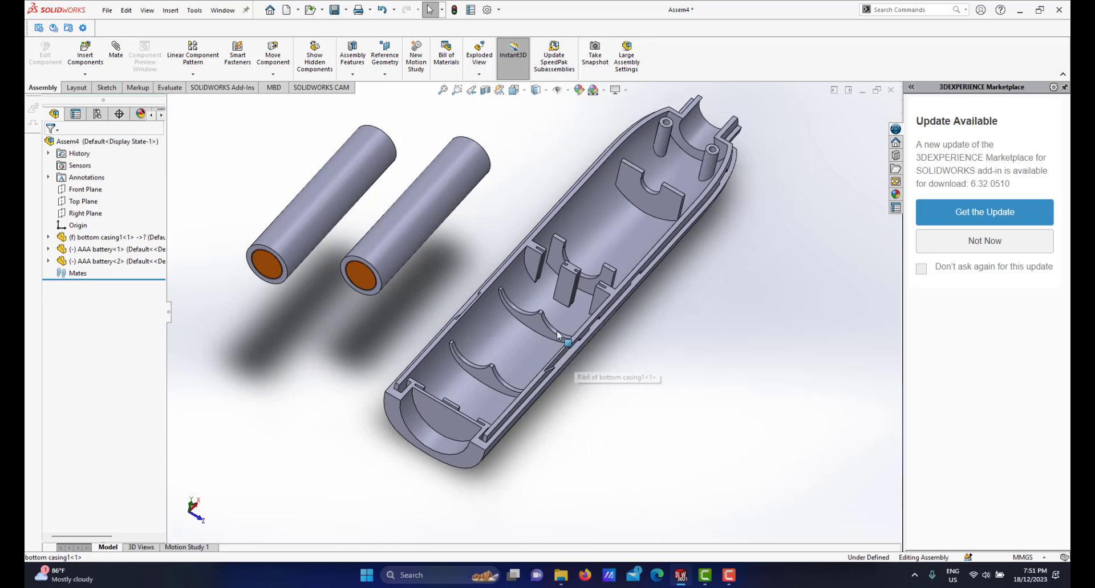
scroll(550, 317, "up", 1)
scroll(498, 269, "down", 1)
middle_click_drag(499, 269, 484, 268)
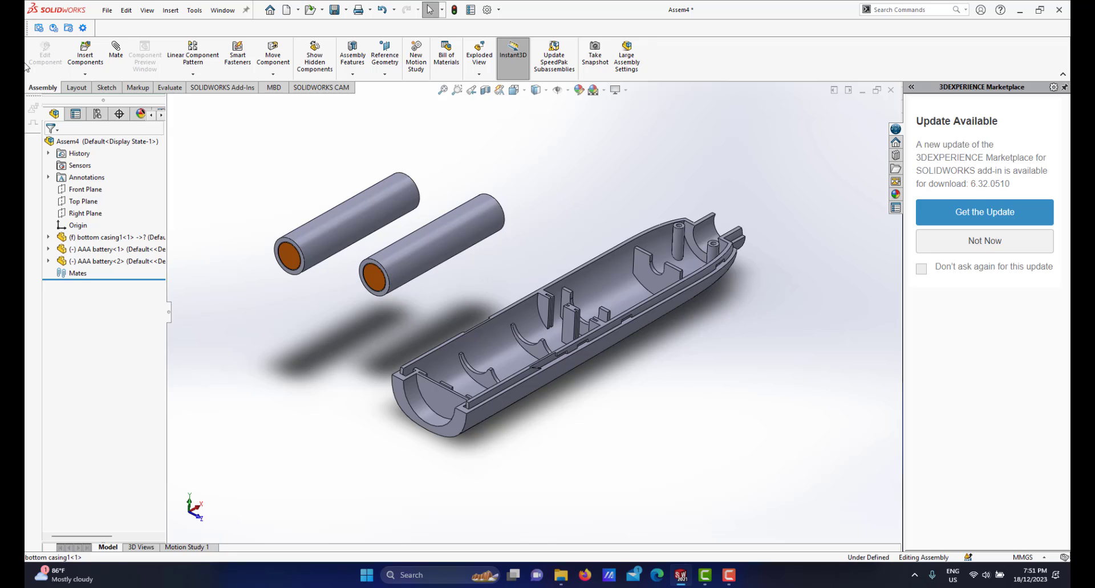
Add a concentric mate between the nearer AAA battery's cylindrical face and the curved support rib of the bottom casing.
left_click(116, 50)
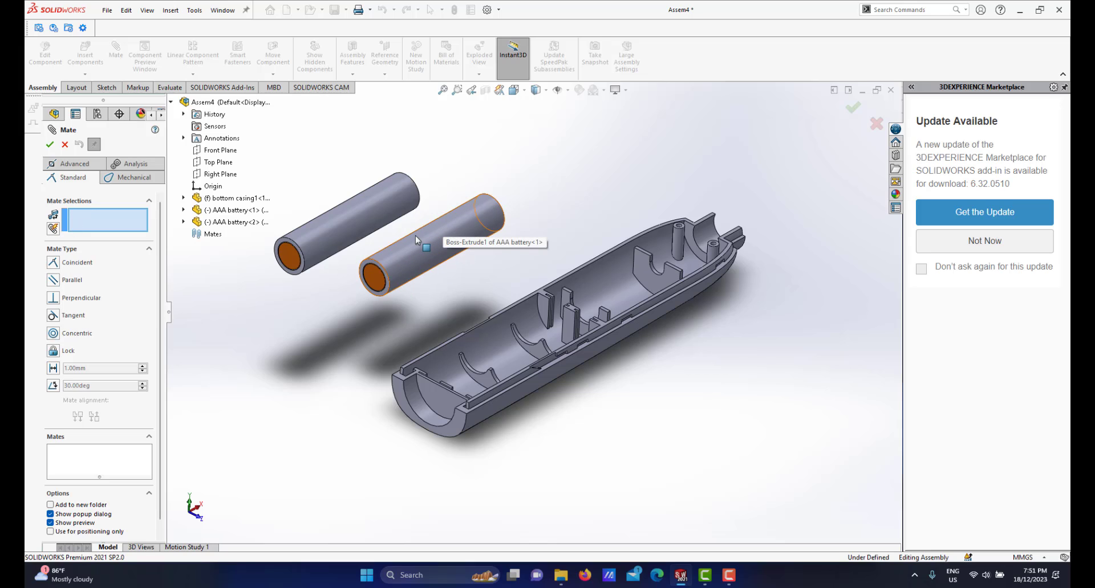
left_click(425, 254)
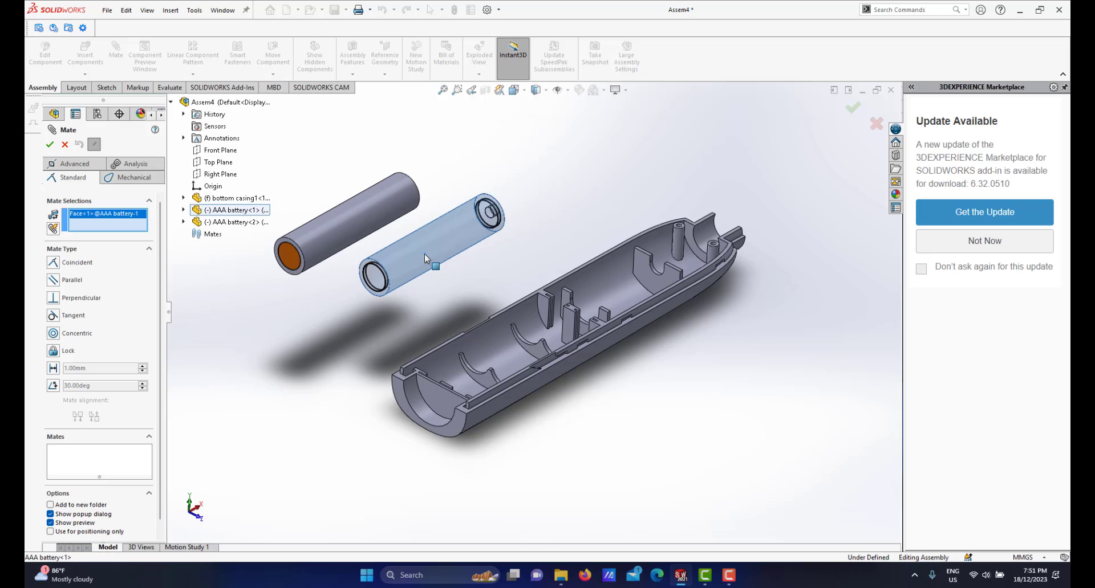
scroll(500, 389, "down", 5)
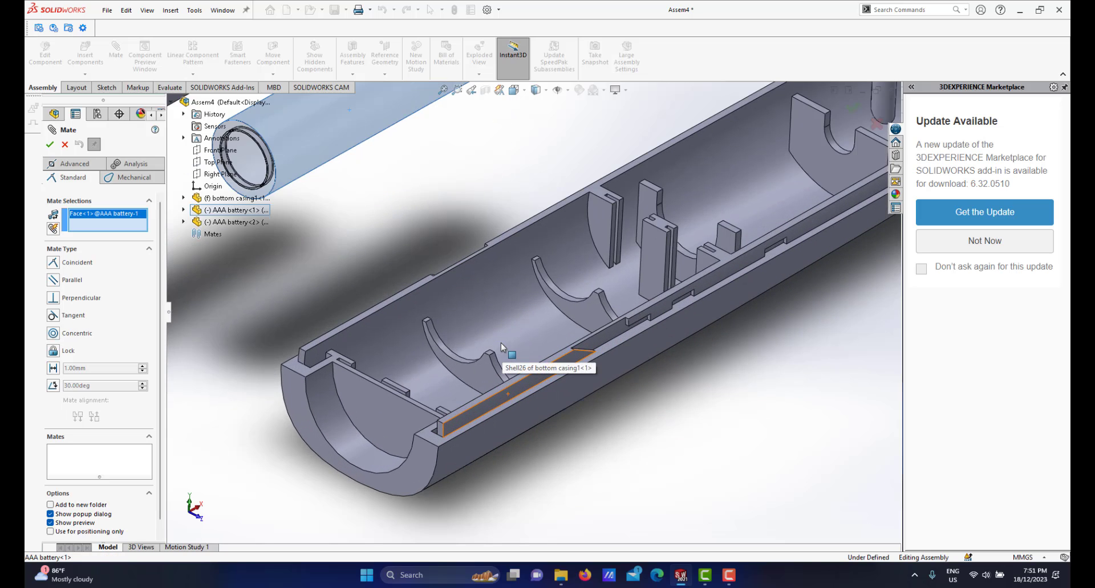
scroll(524, 377, "down", 2)
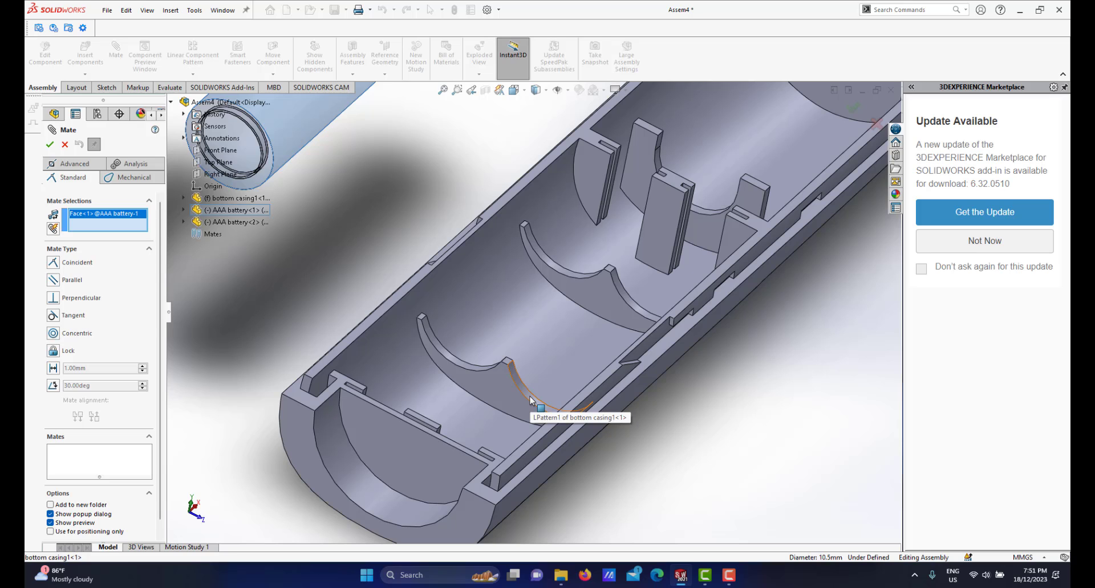
left_click(530, 401)
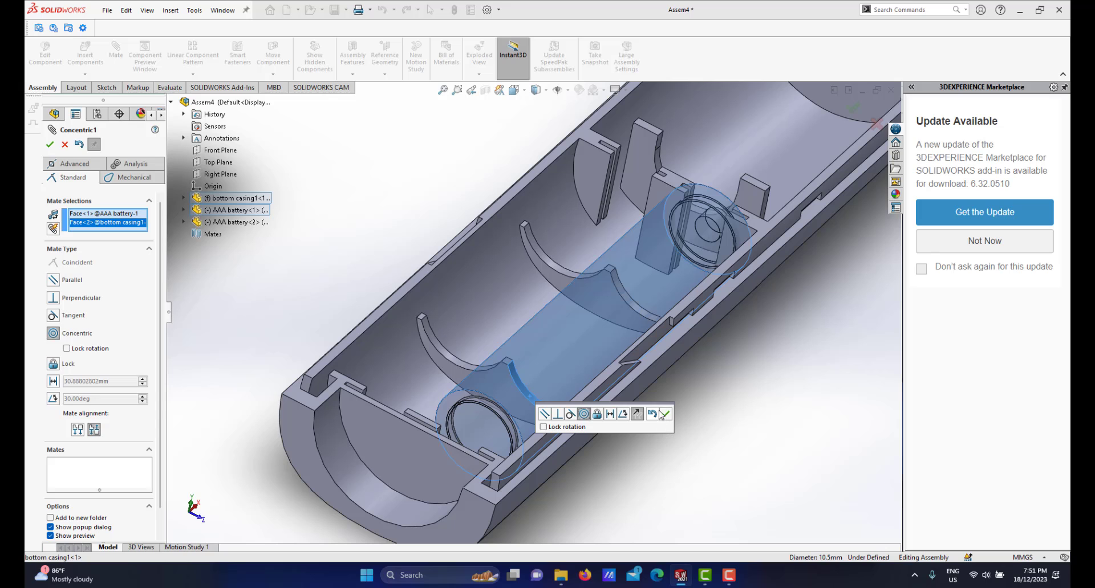
left_click(665, 414)
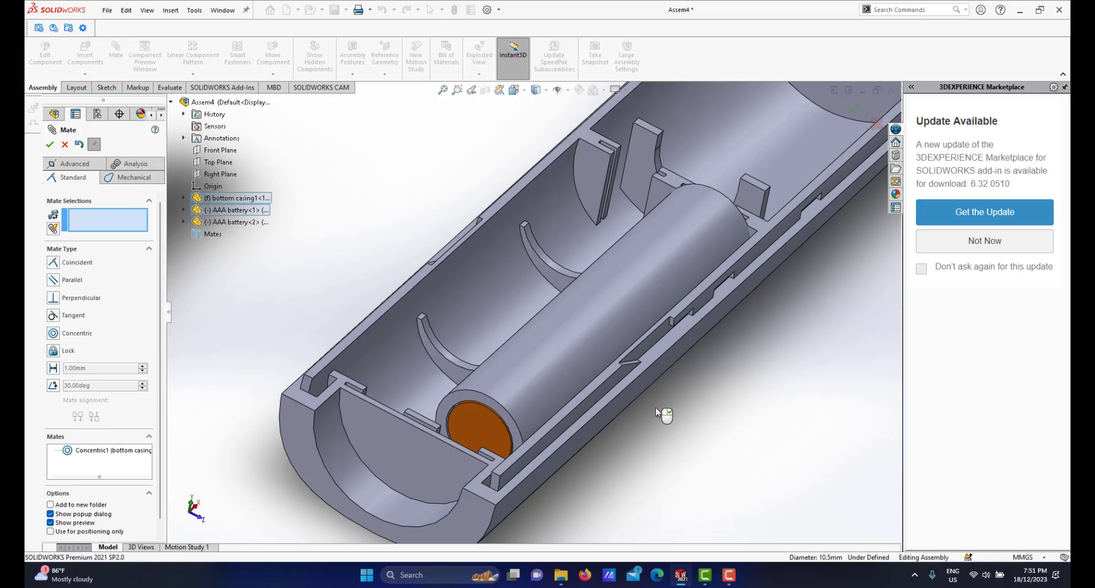
Slide the mated AAA battery along its axis out past the casing's wide end to expose its raised terminal.
scroll(655, 407, "up", 6)
middle_click_drag(614, 352, 564, 337)
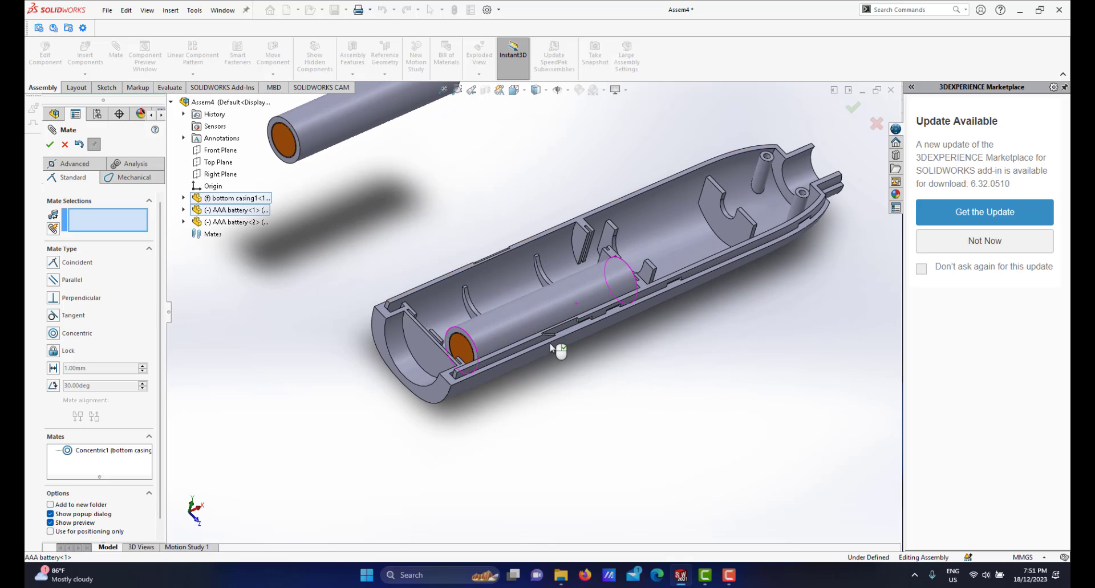
scroll(457, 356, "up", 2)
scroll(457, 356, "down", 3)
left_click_drag(561, 295, 350, 388)
scroll(365, 390, "up", 3)
middle_click_drag(453, 370, 502, 343)
scroll(514, 352, "down", 2)
scroll(545, 338, "down", 3)
scroll(550, 341, "up", 4)
scroll(502, 343, "down", 6)
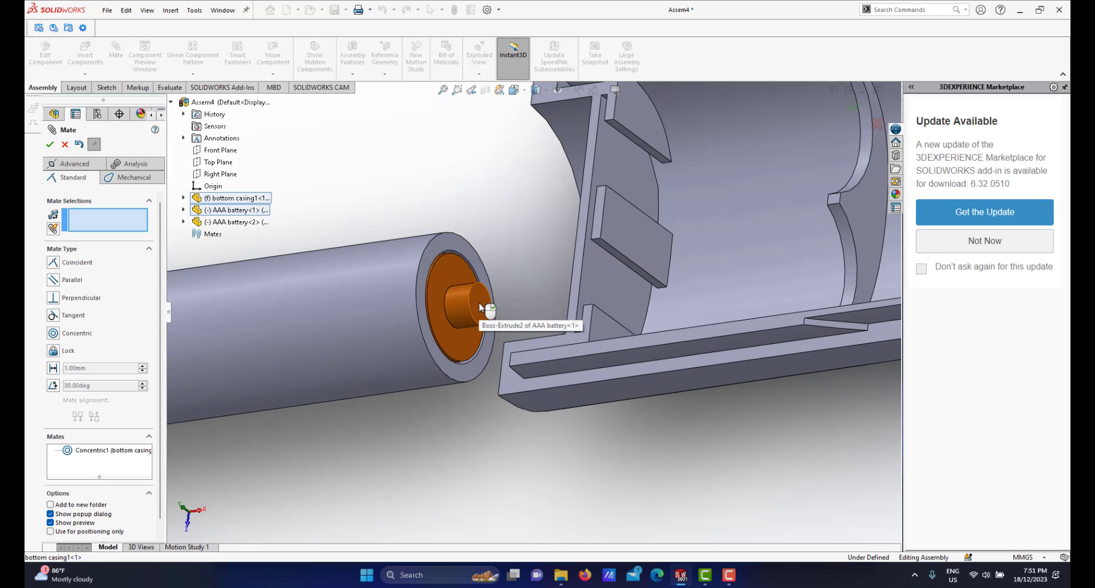
Add a coincident mate between the battery's raised terminal face and the middle contact-slot wall inside the bottom casing.
left_click(481, 308)
scroll(495, 349, "up", 5)
middle_click_drag(511, 349, 628, 278)
scroll(627, 277, "down", 6)
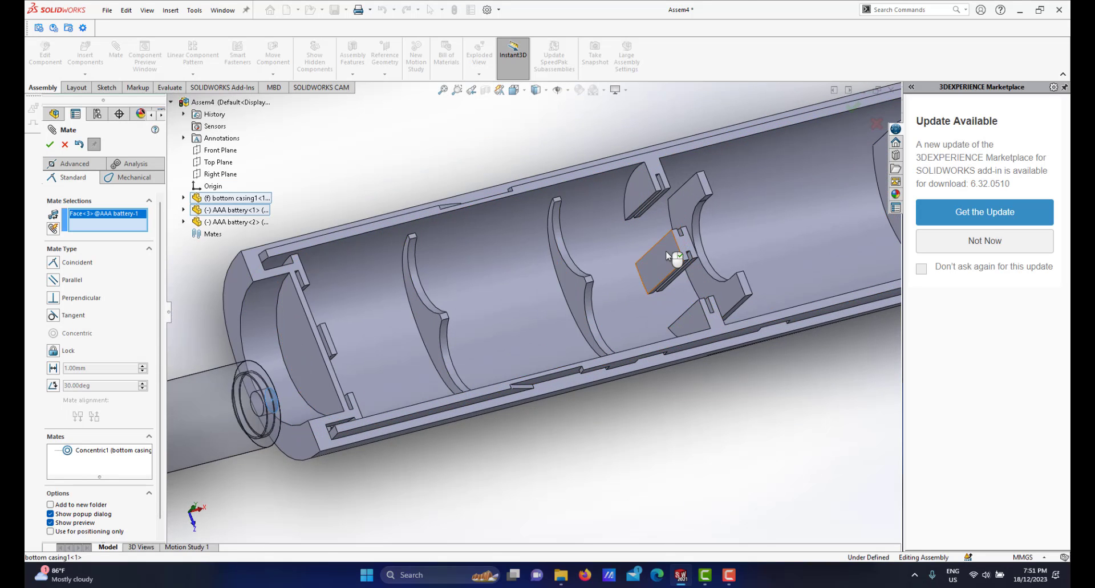
left_click(668, 256)
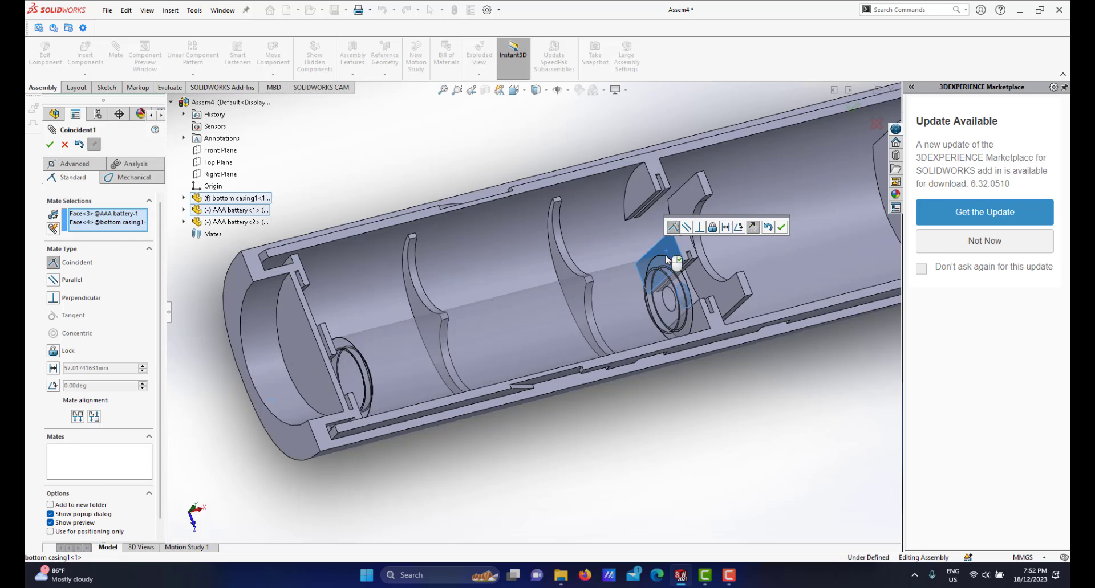
left_click(782, 226)
Add a concentric mate between the second AAA battery's cylindrical face and the free curved support rib beside the first battery.
middle_click_drag(782, 226, 604, 306)
scroll(603, 303, "up", 3)
middle_click_drag(457, 243, 499, 249)
scroll(499, 250, "down", 2)
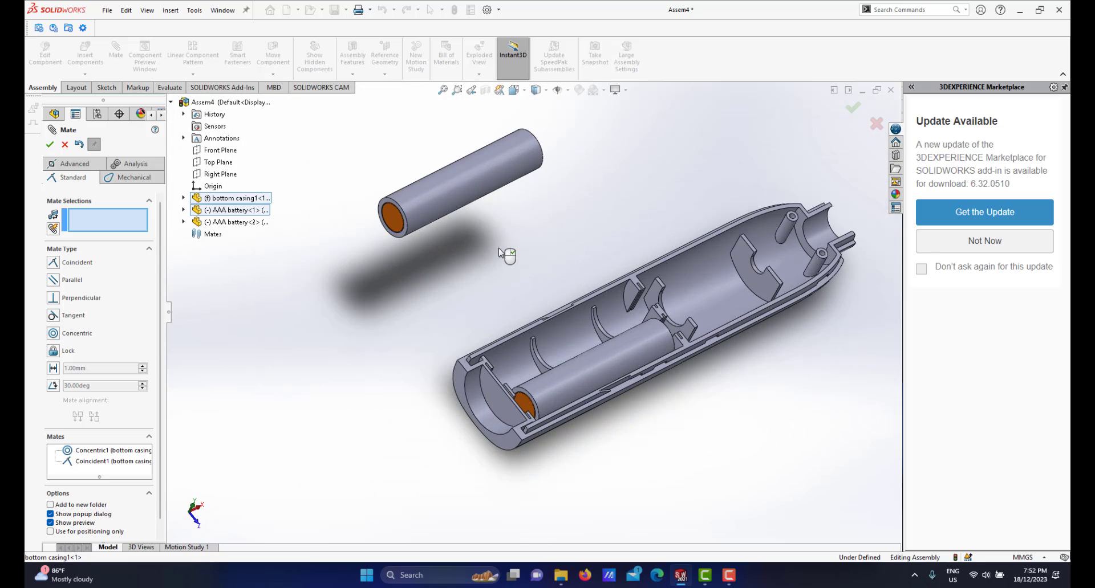
left_click(470, 180)
scroll(593, 342, "down", 4)
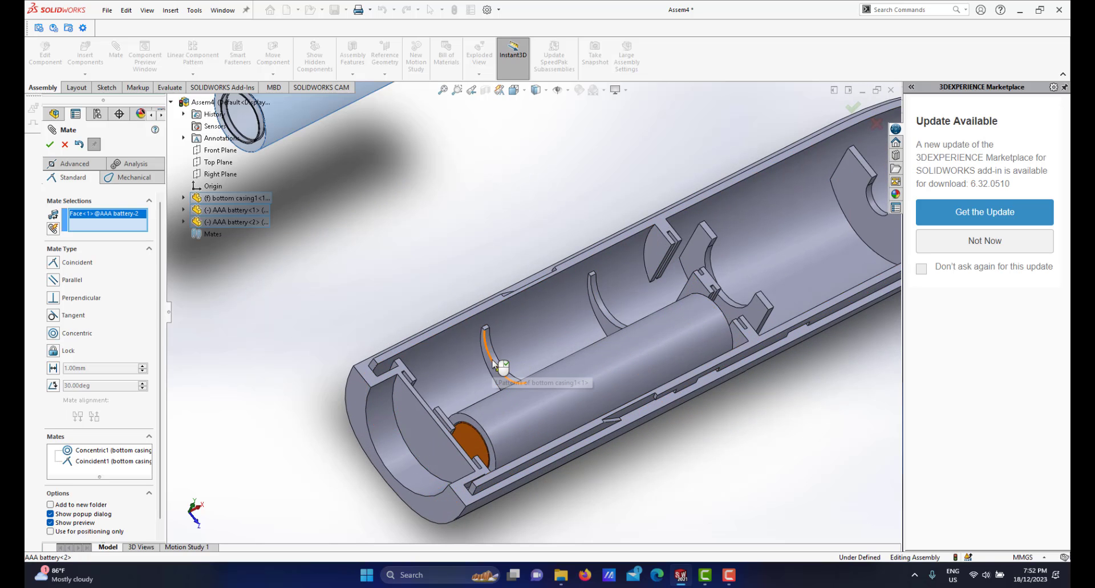
scroll(513, 365, "down", 3)
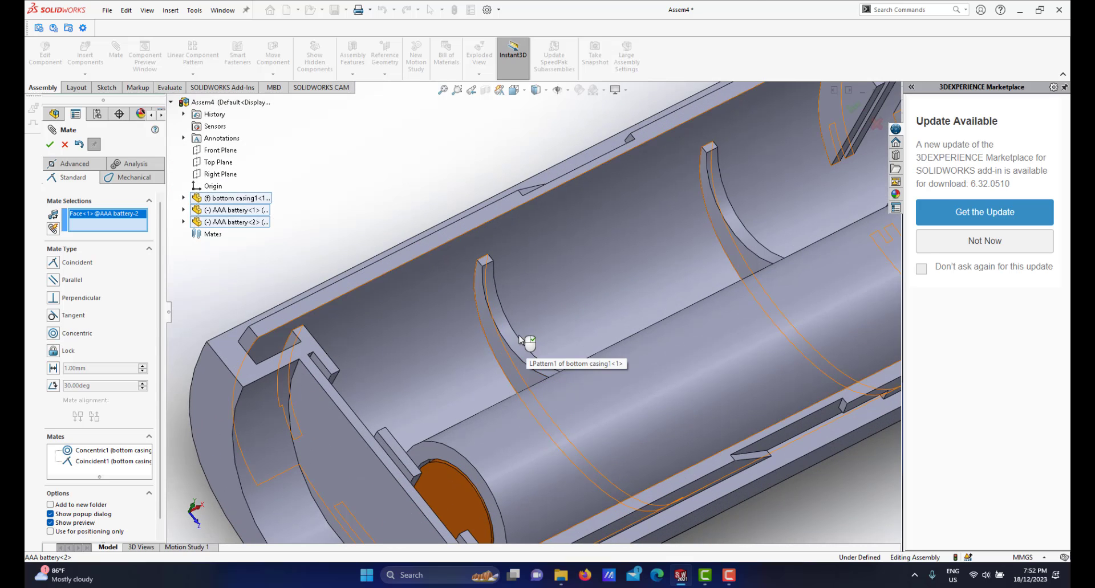
left_click(519, 341)
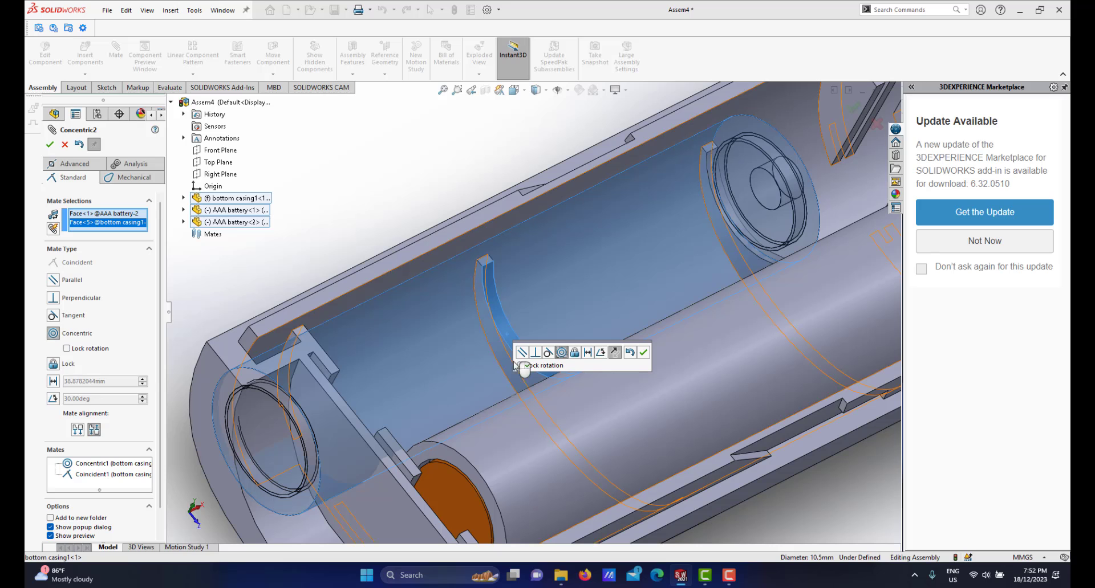
left_click(644, 351)
Slide the second AAA battery along its axis out past the casing's wide end to expose its raised terminal.
scroll(627, 367, "up", 6)
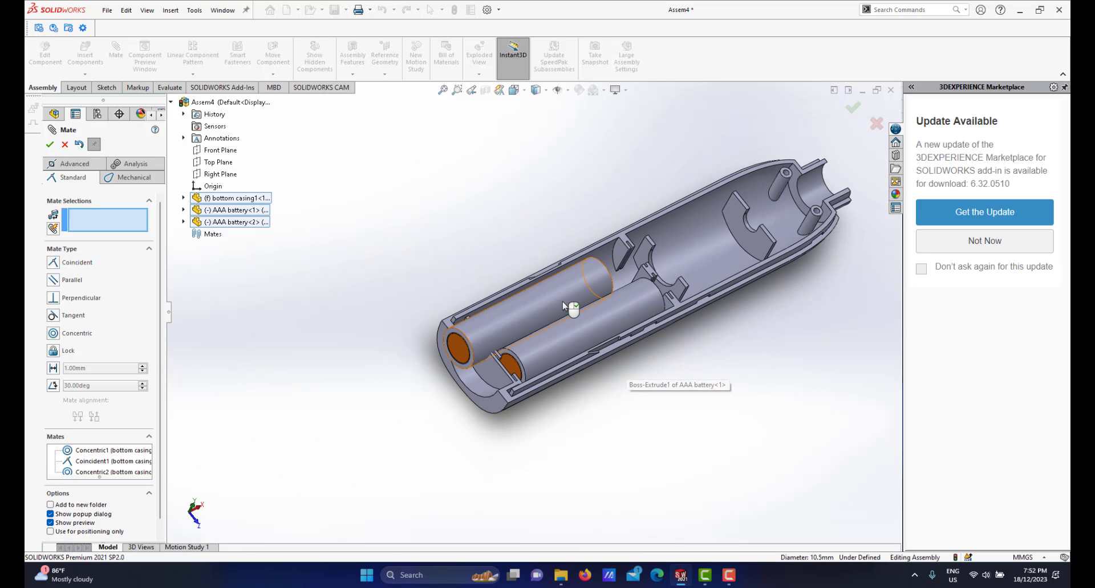
left_click_drag(563, 307, 357, 394)
middle_click_drag(425, 390, 426, 325)
scroll(401, 343, "down", 3)
scroll(426, 325, "down", 2)
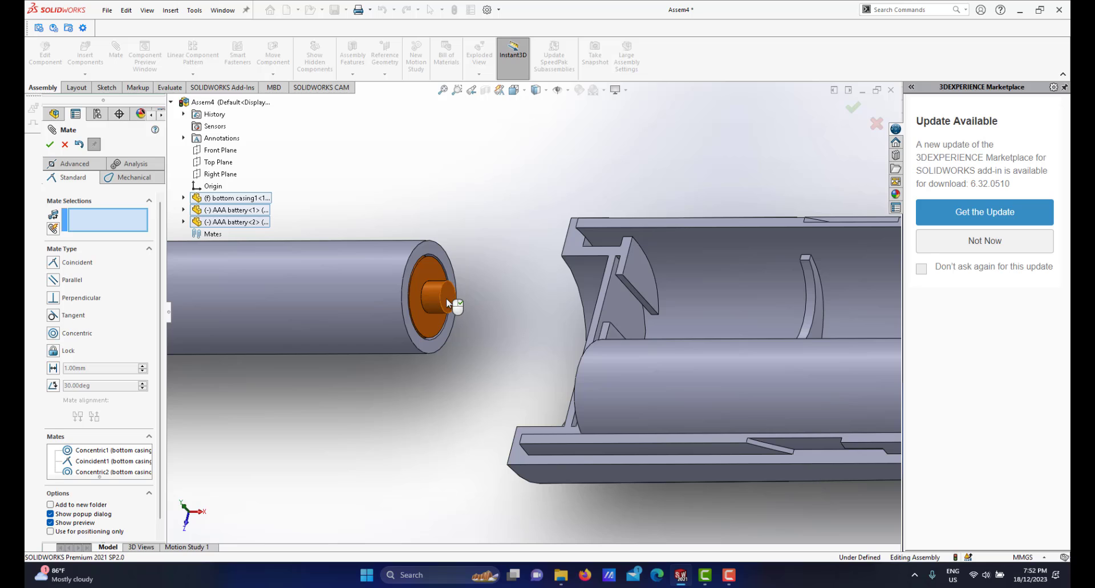
Set a coincident mate between the second battery's raised terminal face and the contact-slot wall at the casing's wide end, with anti-aligned orientation.
left_click(448, 302)
scroll(651, 386, "up", 4)
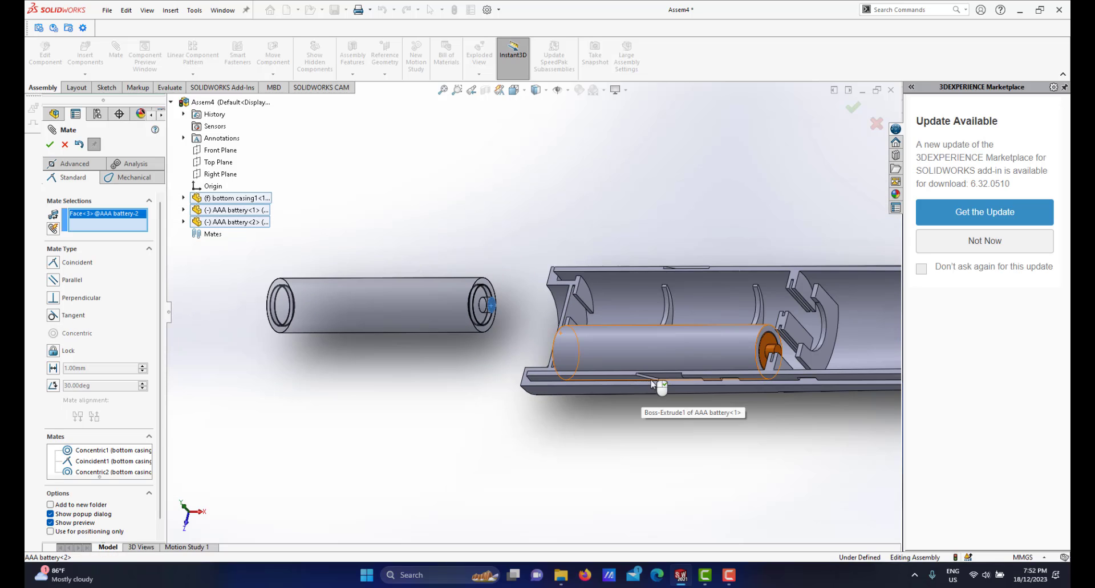
middle_click_drag(654, 354, 694, 302)
scroll(425, 305, "down", 3)
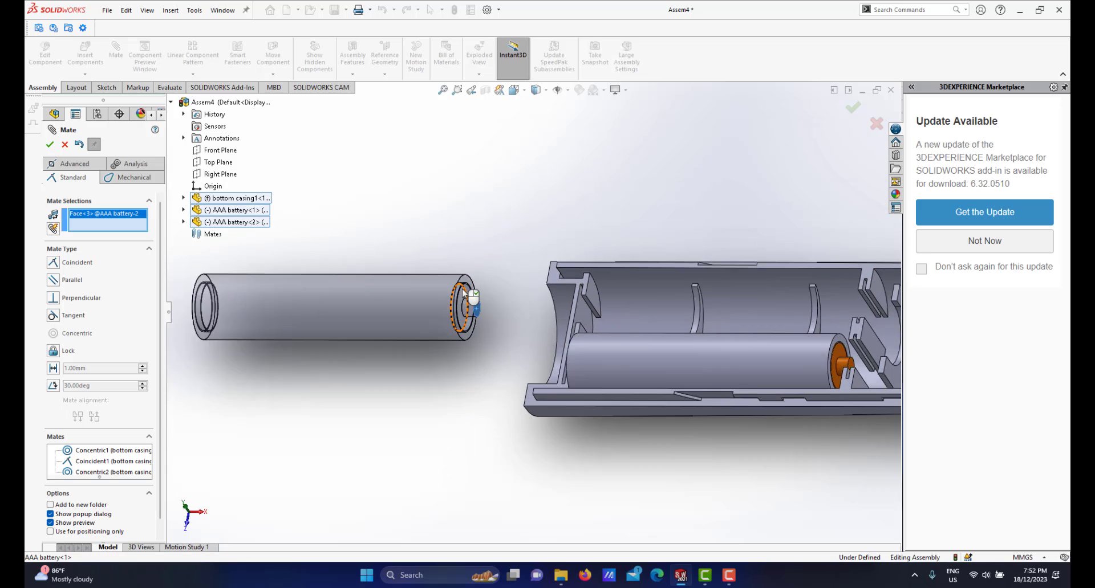
left_click(663, 302)
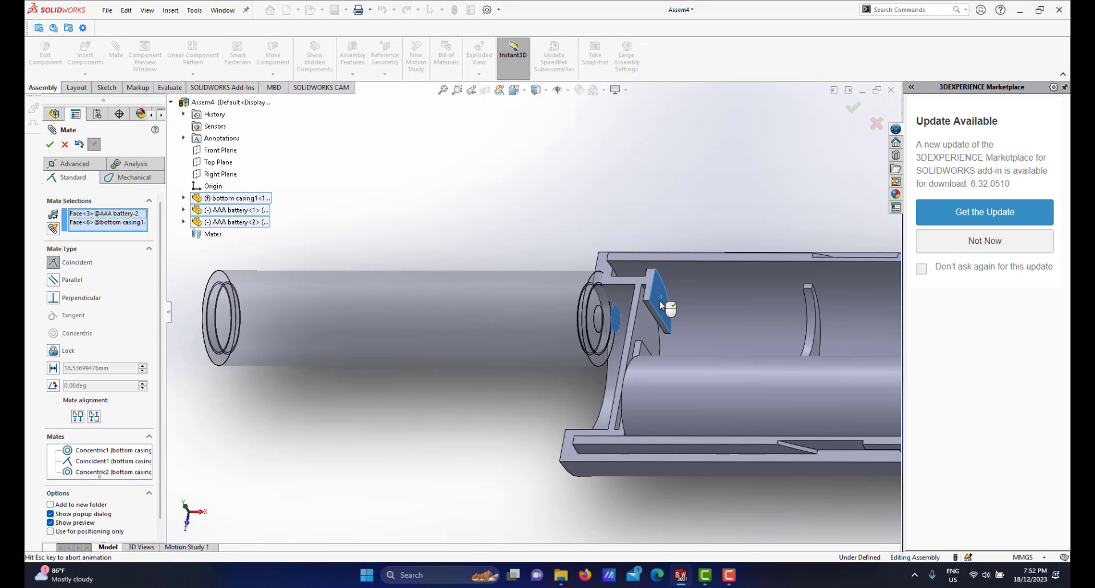
middle_click_drag(703, 340, 550, 364)
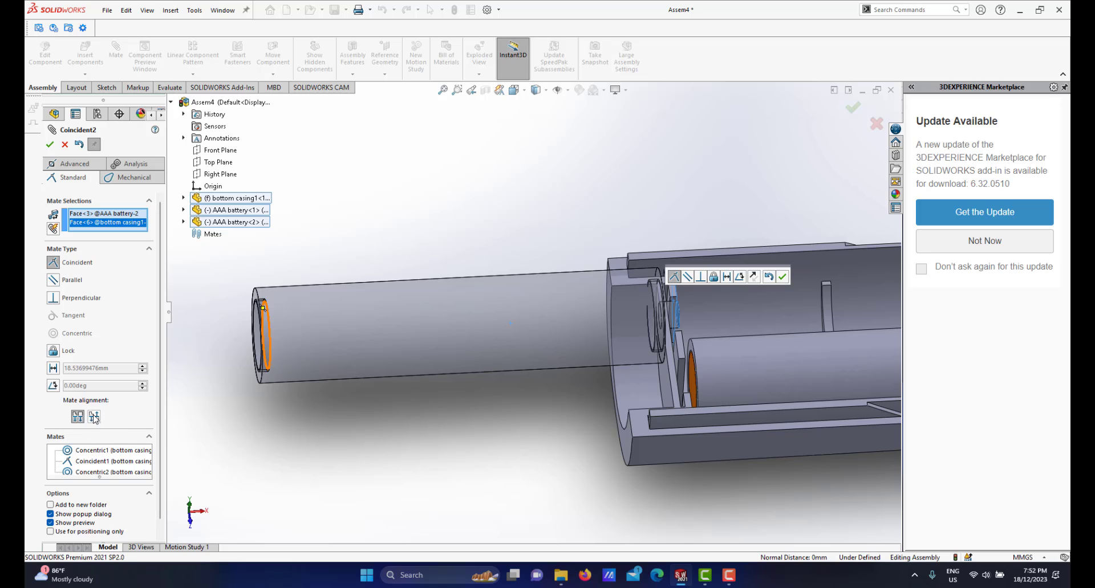
left_click(93, 419)
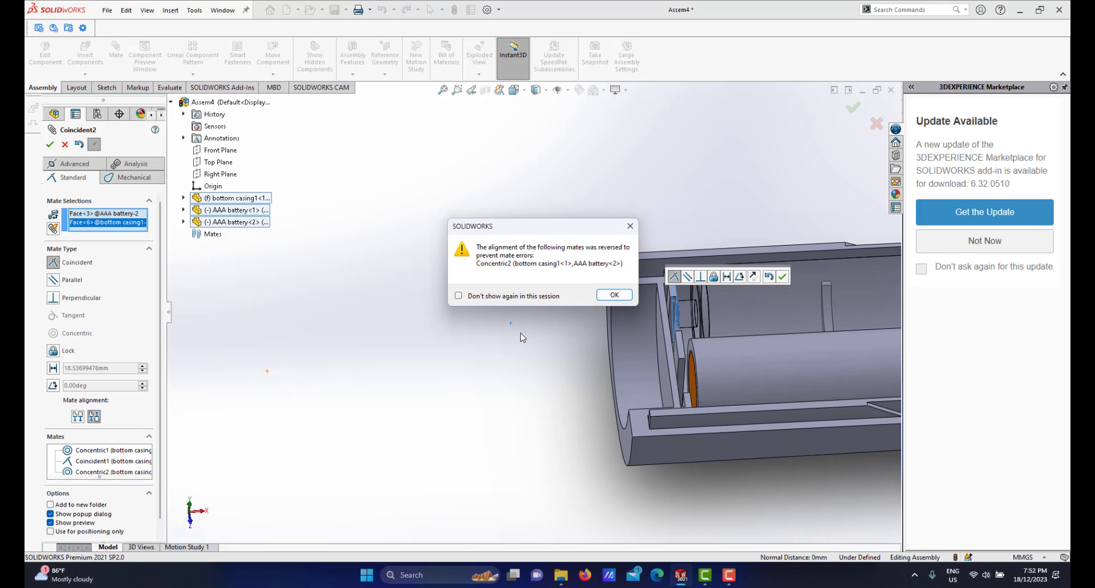
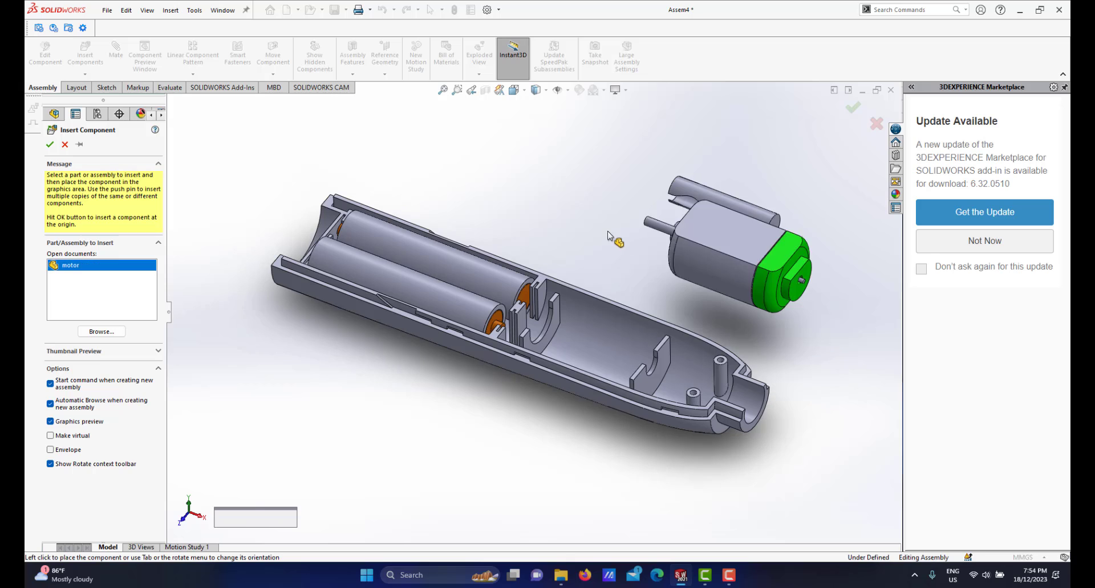
Place the motor part freely above the bottom casing, beside the eraser gripper and eraser tip holder.
left_click(572, 201)
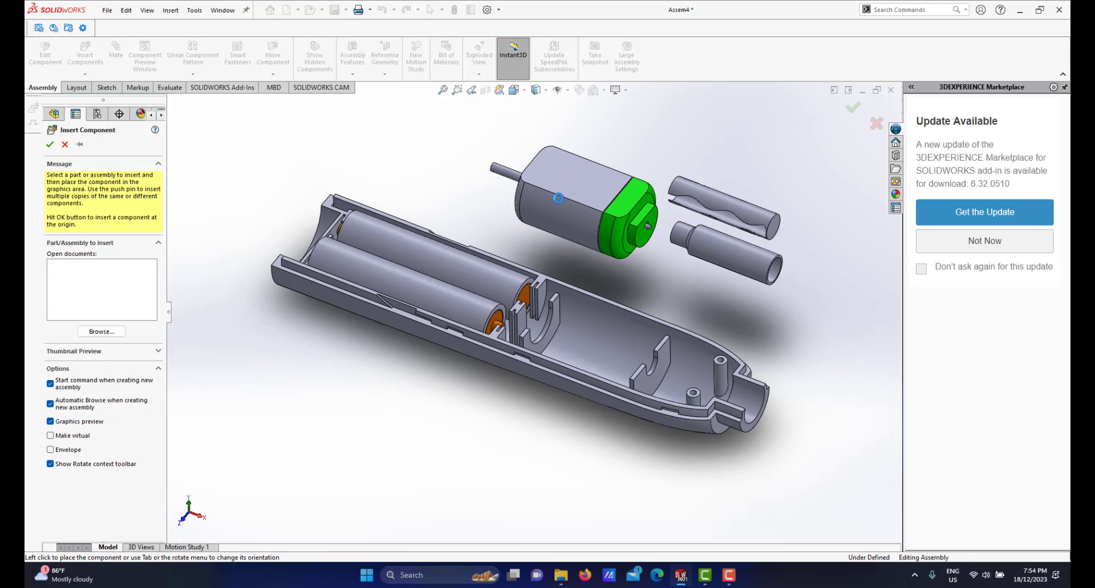
scroll(583, 262, "up", 5)
scroll(583, 268, "down", 1)
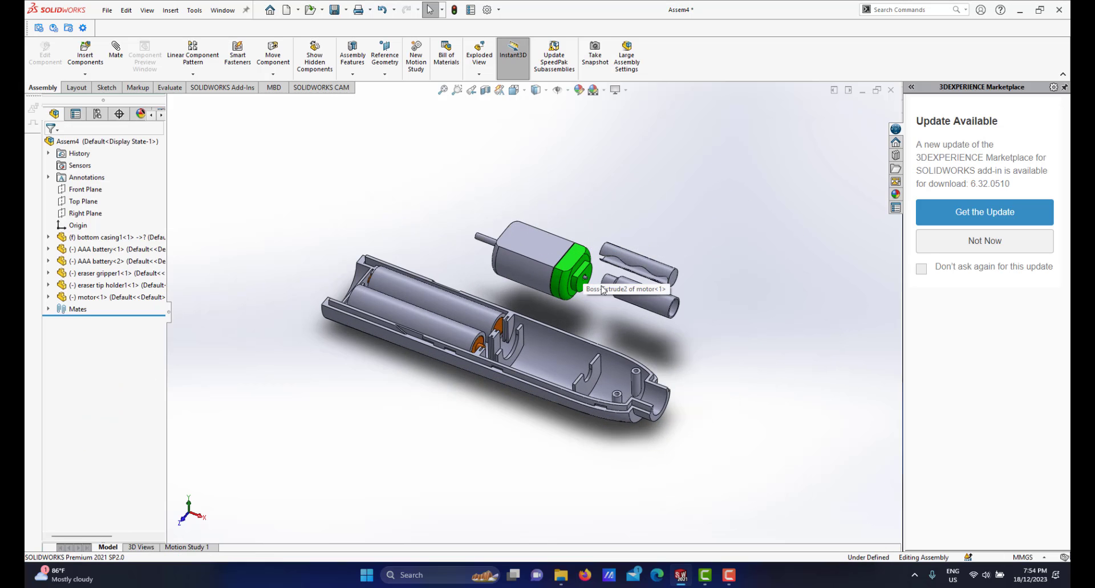
scroll(613, 295, "up", 2)
mouse_move(575, 299)
middle_mouse_down()
mouse_move(564, 305)
mouse_move(588, 305)
middle_mouse_up()
Insert the rubber eraser.SLDPRT part and place it freely beyond the eraser gripper and eraser tip holder.
left_click(95, 72)
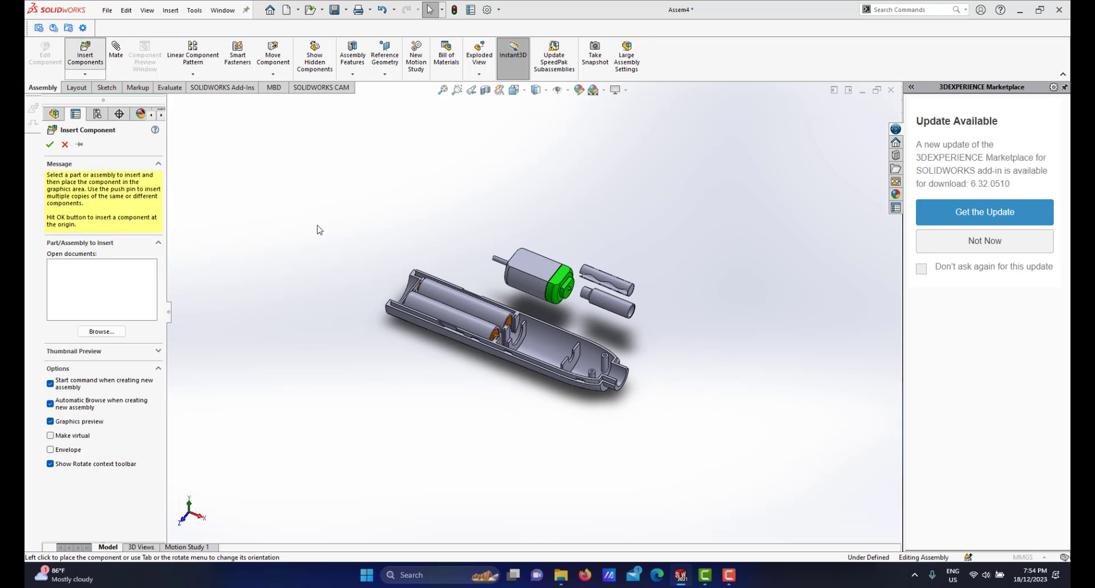
scroll(512, 299, "down", 5)
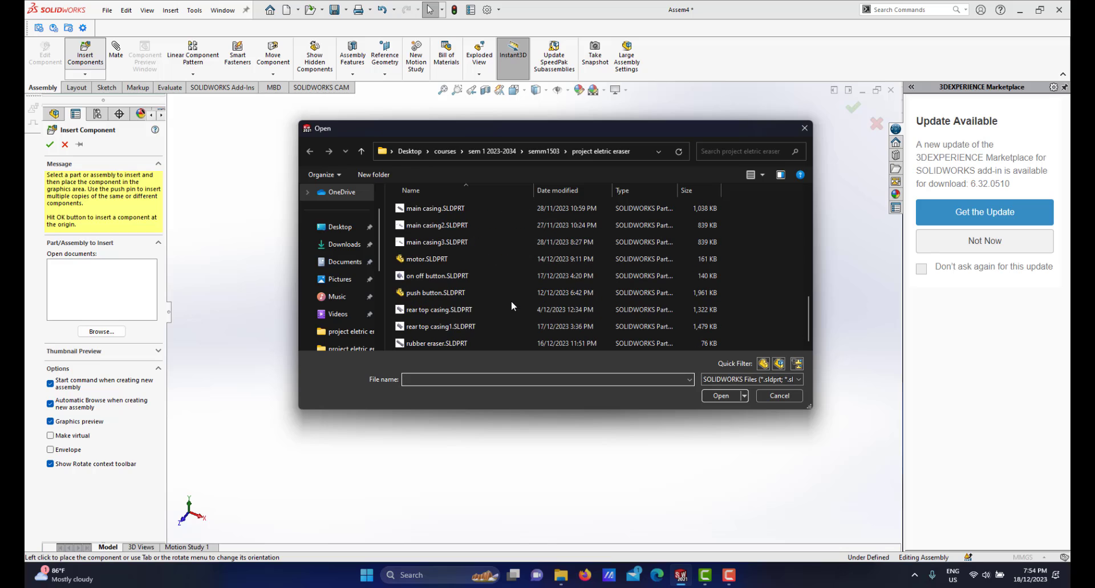
left_click(707, 396)
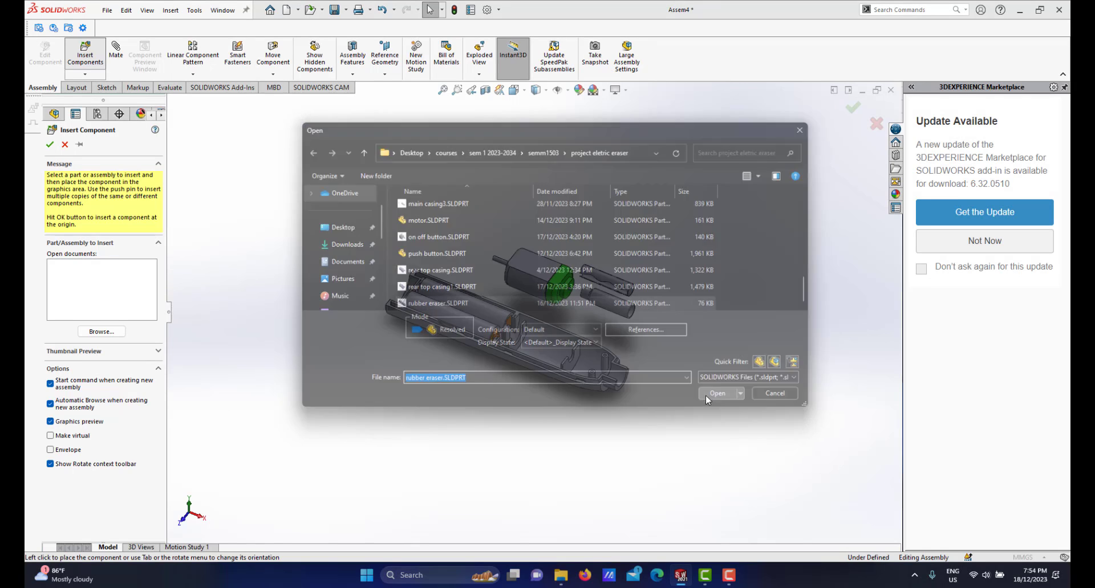
left_click(697, 313)
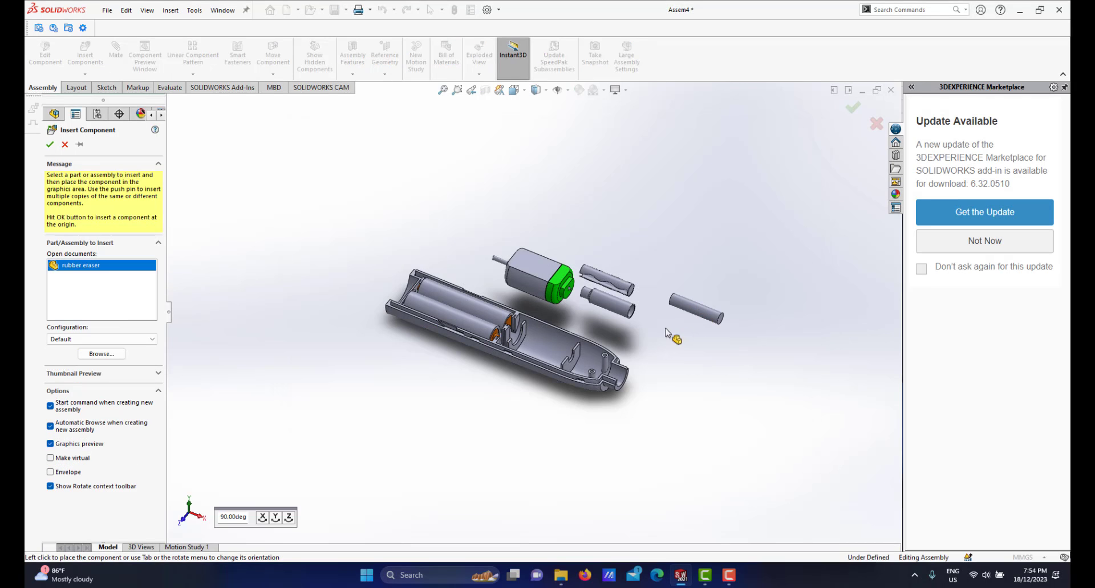
Spread out the loose parts by moving the motor, eraser gripper and eraser tip holder apart, clear of the bottom casing.
scroll(594, 333, "down", 2)
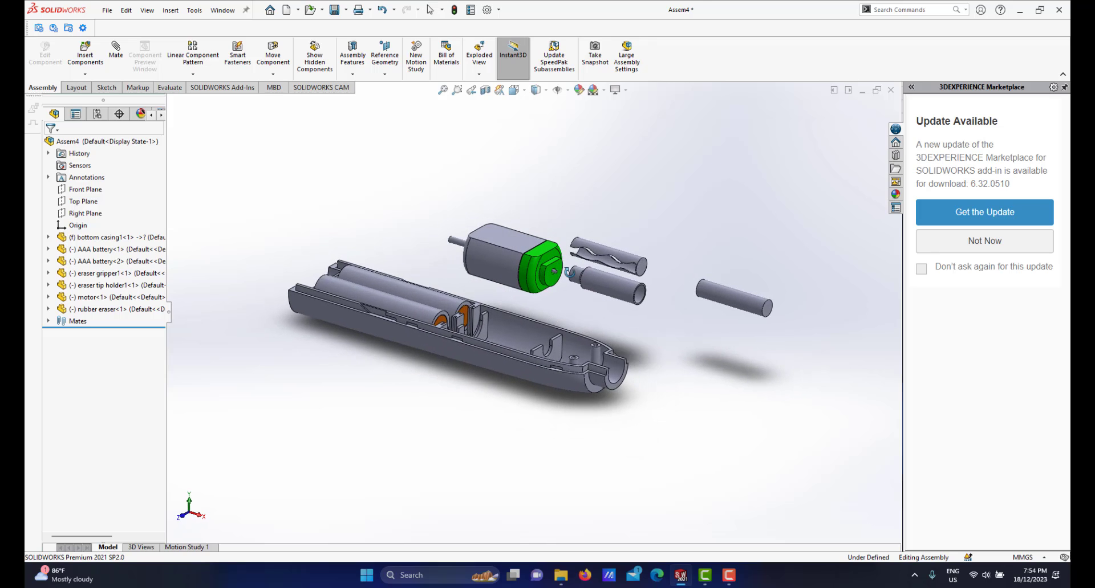
scroll(508, 305, "down", 3)
scroll(505, 310, "up", 1)
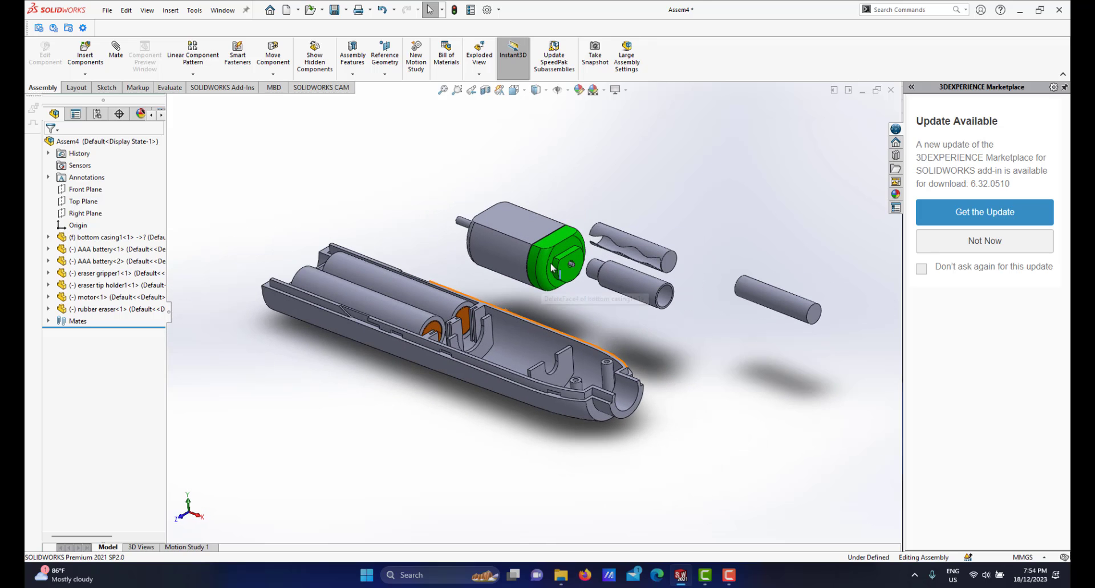
left_click_drag(531, 236, 584, 164)
left_click_drag(545, 221, 521, 200)
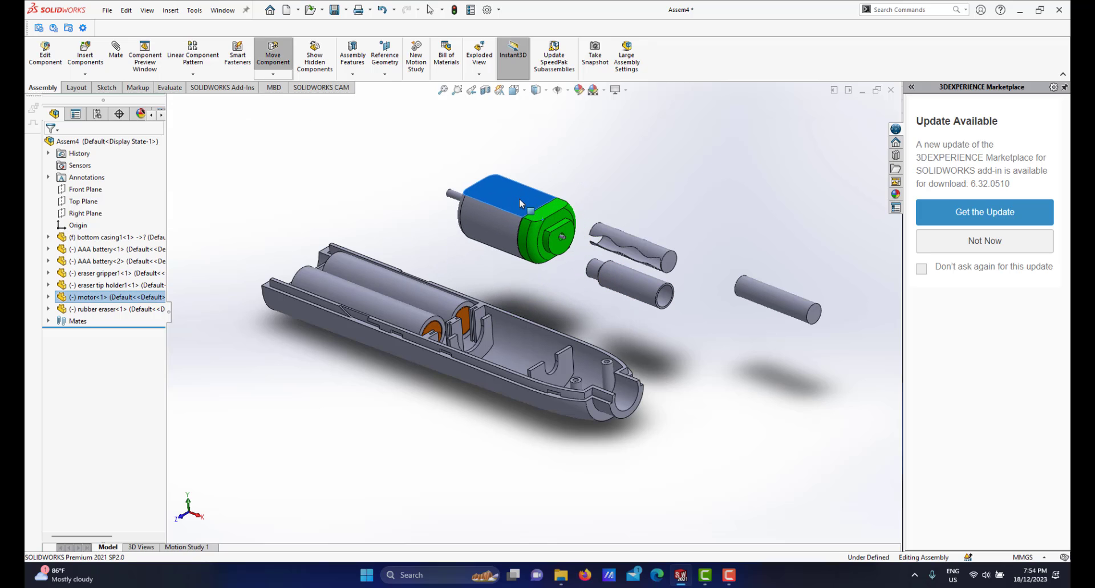
left_click_drag(641, 238, 765, 196)
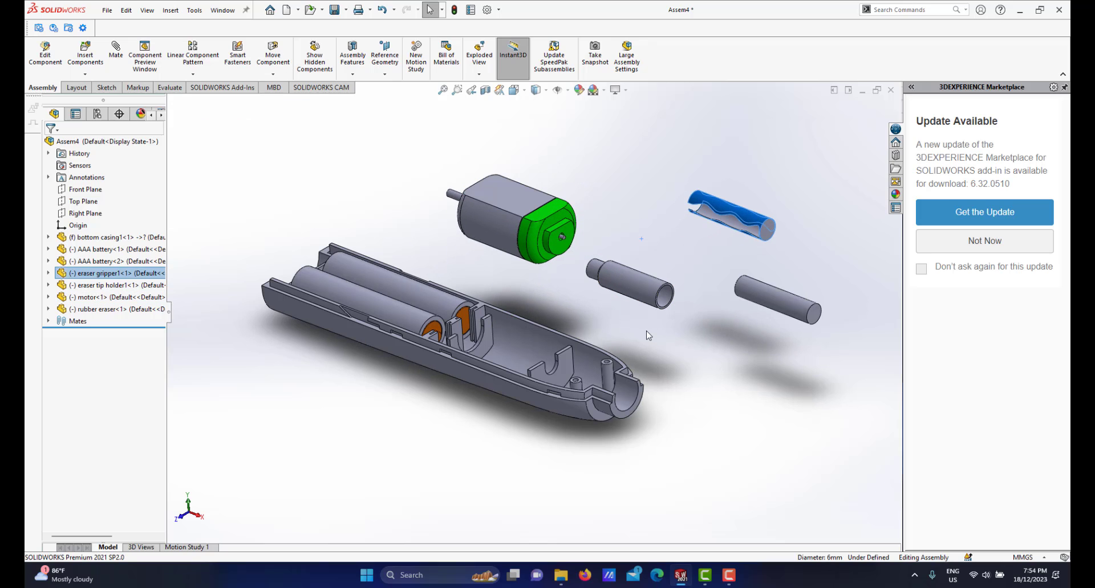
left_click_drag(634, 291, 707, 247)
mouse_move(516, 197)
left_mouse_down()
mouse_move(594, 254)
mouse_move(579, 263)
mouse_move(573, 247)
left_mouse_up()
mouse_move(576, 251)
middle_mouse_down()
mouse_move(583, 223)
mouse_move(587, 262)
middle_mouse_up()
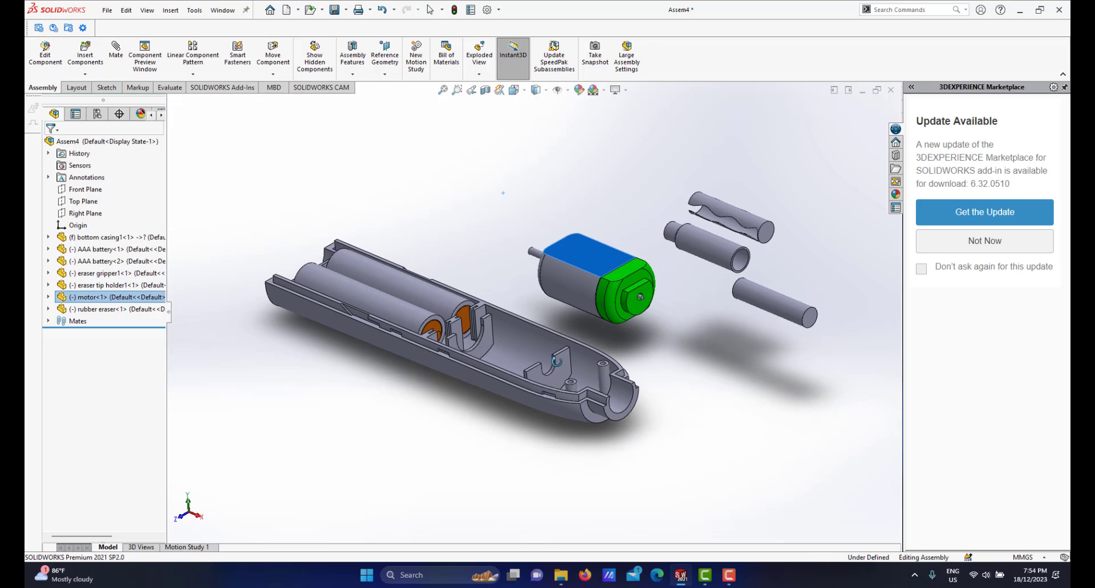
left_click_drag(588, 268, 588, 219)
Set a concentric mate between the motor's curved end-boss face and the curved cutout of the casing's motor support nearest the batteries.
left_click(613, 320)
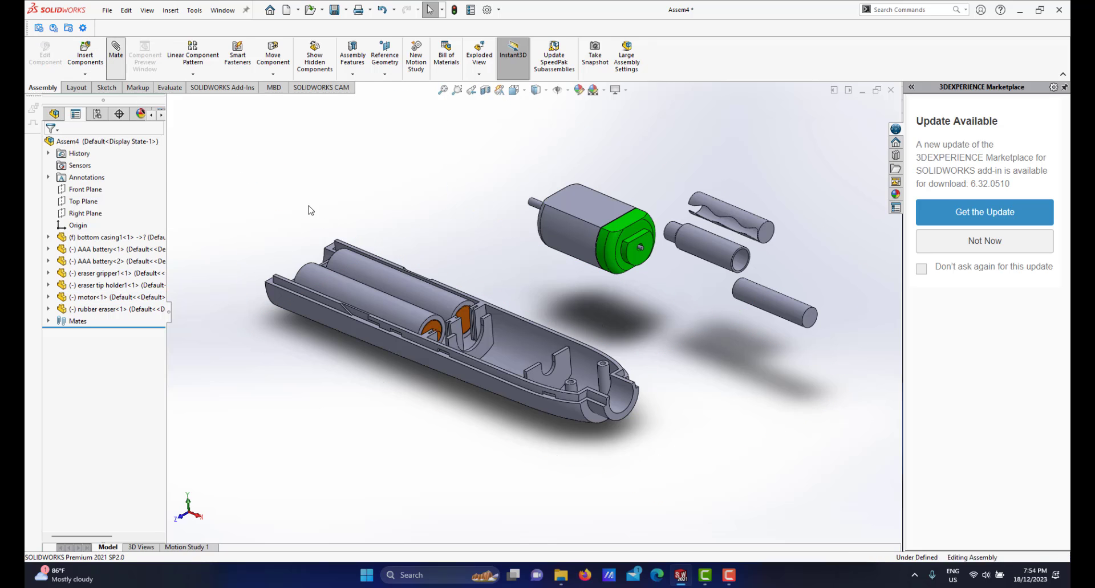
scroll(628, 238, "down", 5)
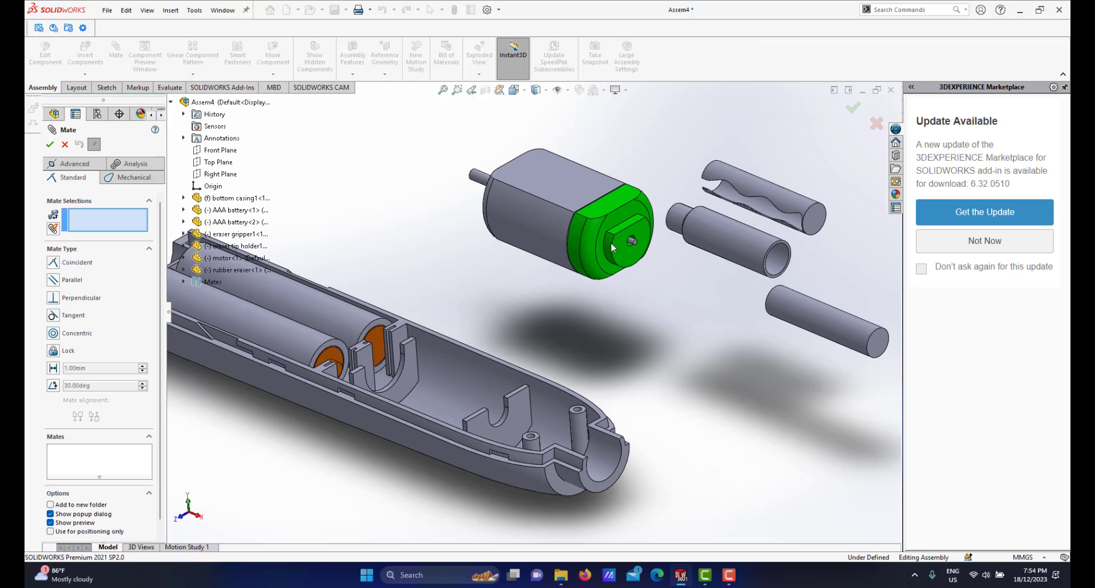
mouse_move(606, 252)
middle_mouse_down()
mouse_move(595, 233)
mouse_move(593, 264)
middle_mouse_up()
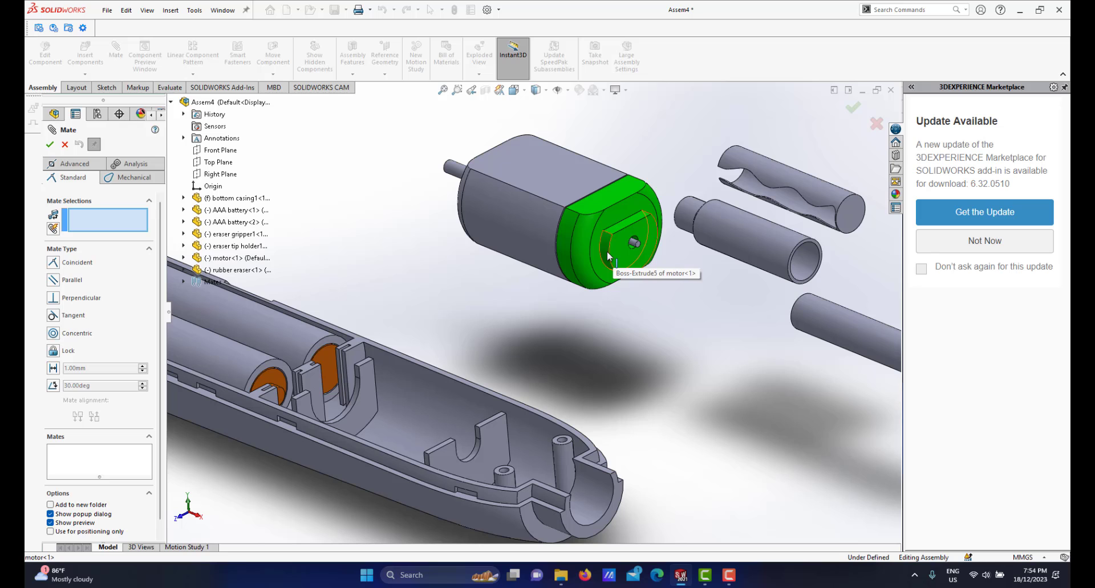
scroll(347, 389, "down", 2)
scroll(393, 411, "up", 1)
middle_click_drag(417, 385, 438, 402)
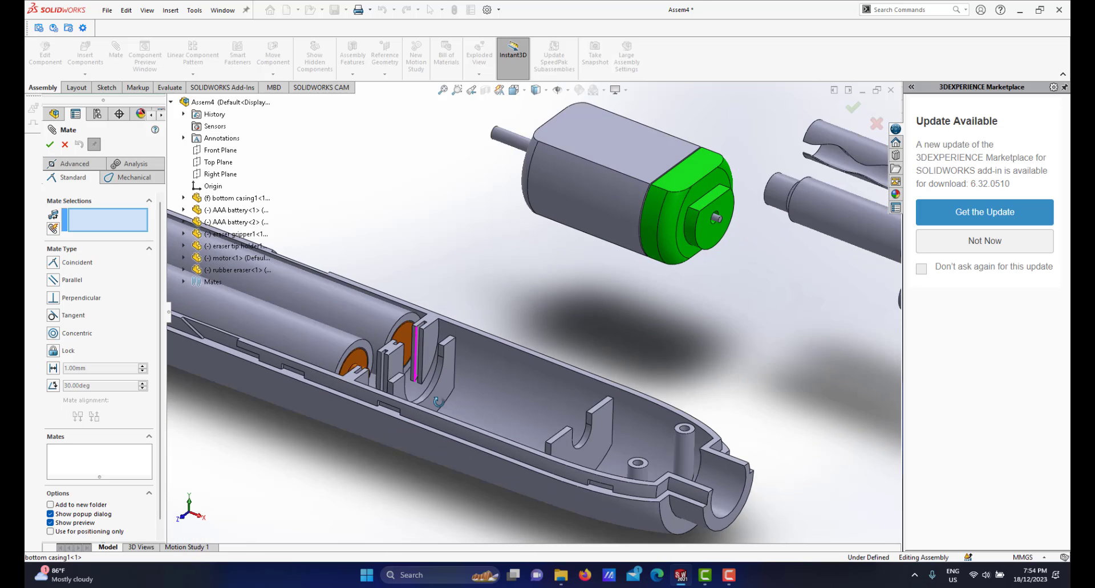
scroll(450, 370, "down", 2)
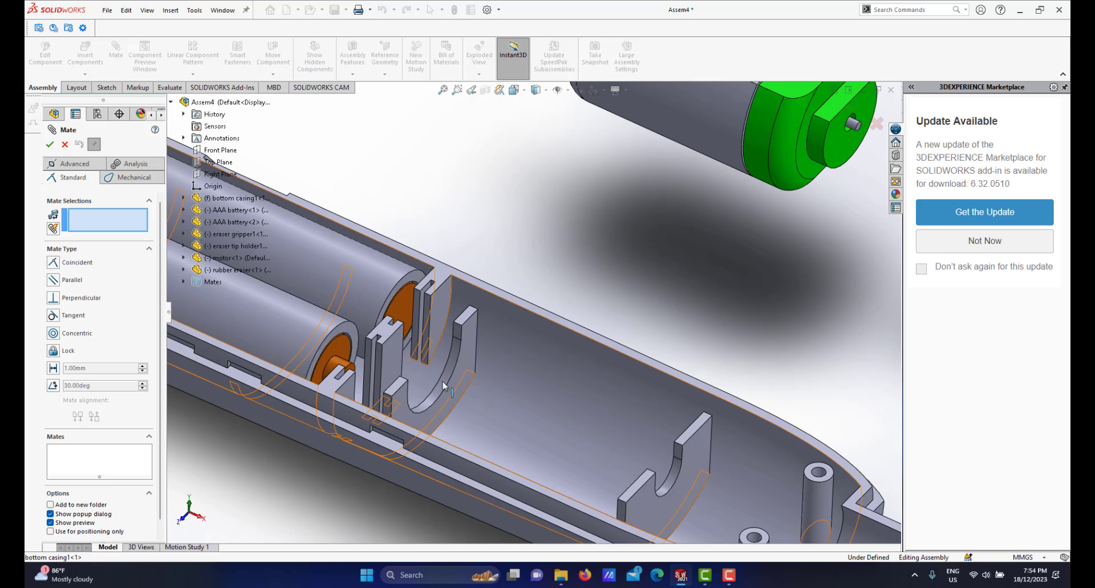
scroll(587, 350, "up", 4)
scroll(630, 312, "down", 3)
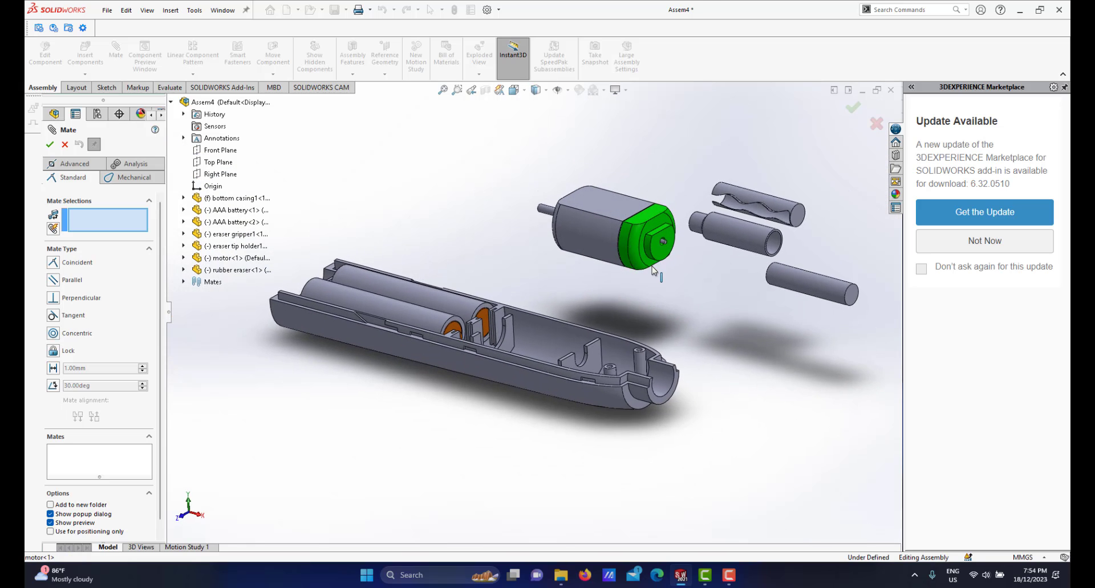
scroll(616, 252, "down", 1)
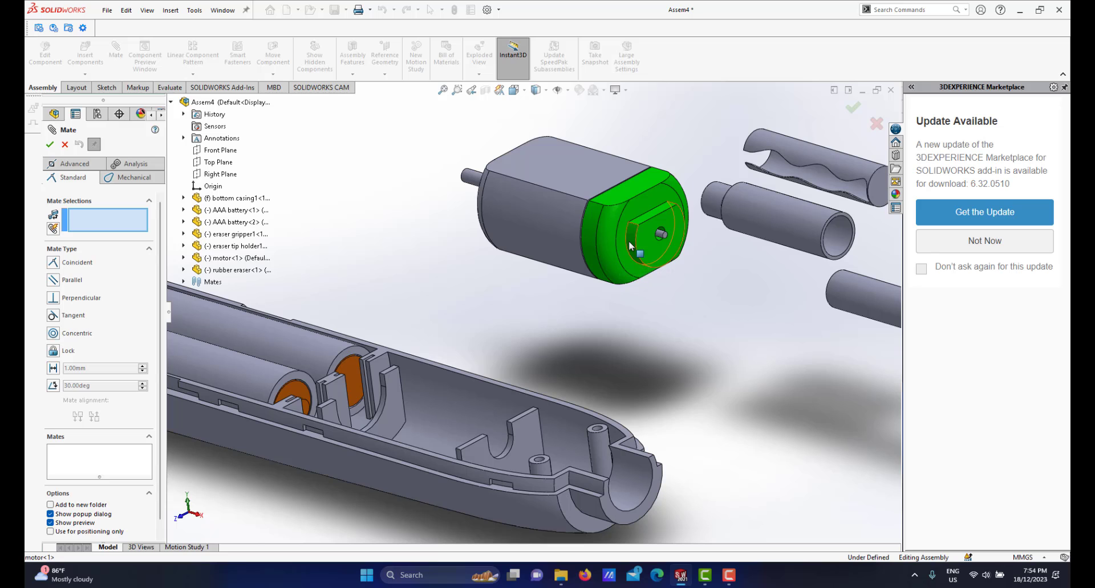
left_click(629, 247)
scroll(394, 425, "down", 3)
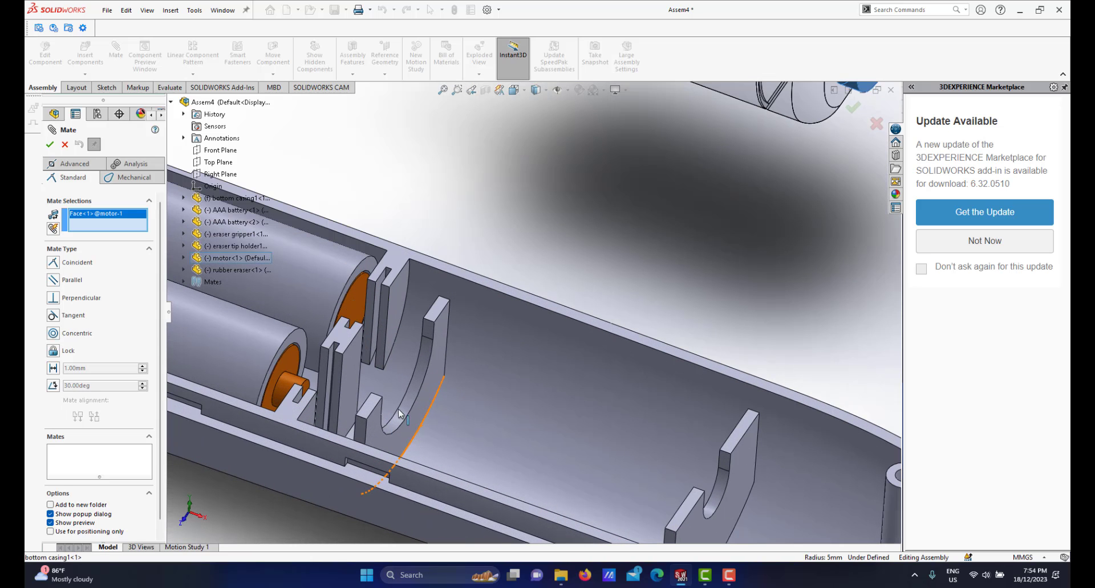
left_click(405, 414)
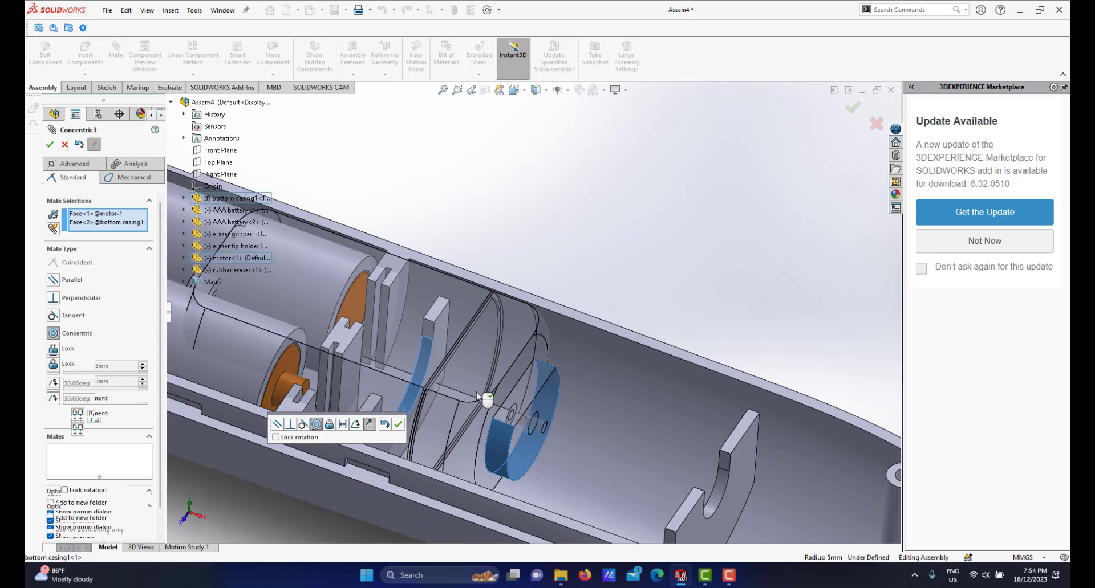
left_click(398, 424)
Slide the motor along its mated axis out of the bottom casing, past the casing's narrow end.
scroll(521, 317, "up", 5)
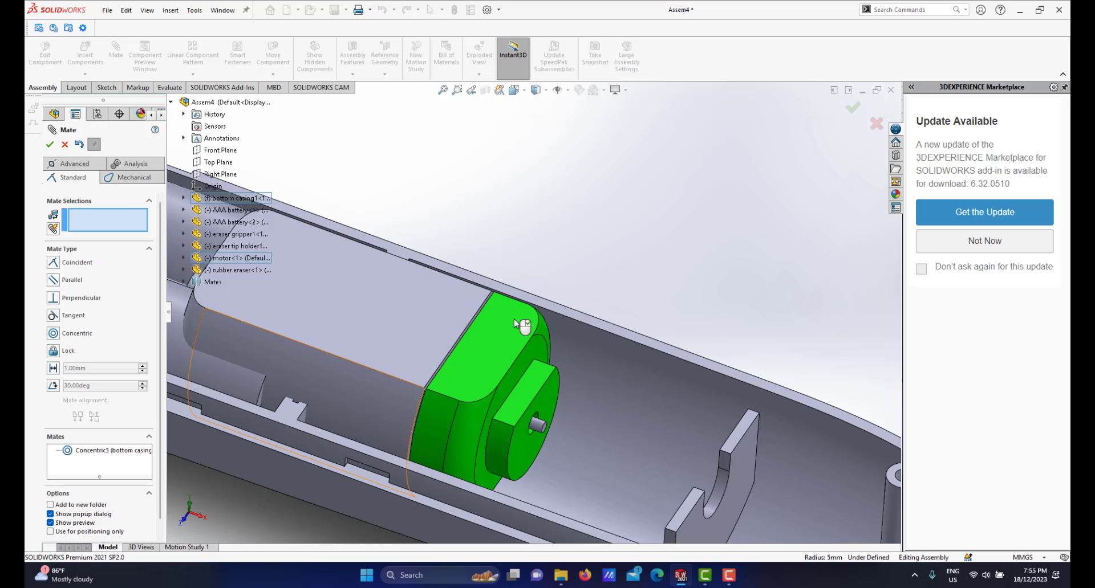
mouse_move(497, 325)
middle_mouse_down()
mouse_move(536, 308)
mouse_move(506, 329)
middle_mouse_up()
scroll(472, 390, "up", 2)
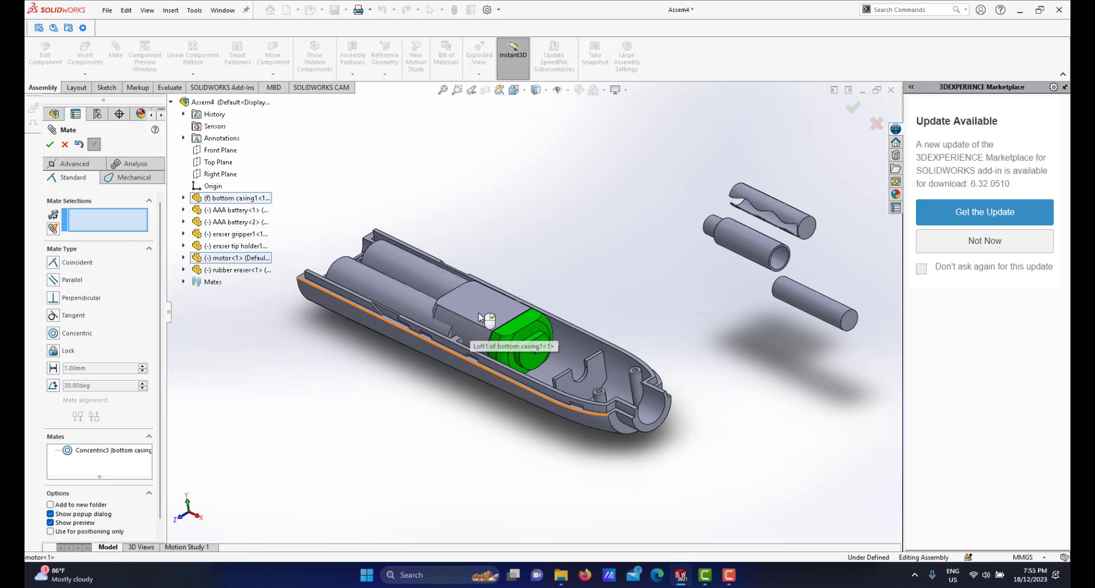
left_click_drag(482, 314, 696, 425)
Set a parallel mate between the motor body's flat side face and the bottom casing's upper rim face.
middle_click_drag(631, 474, 614, 459)
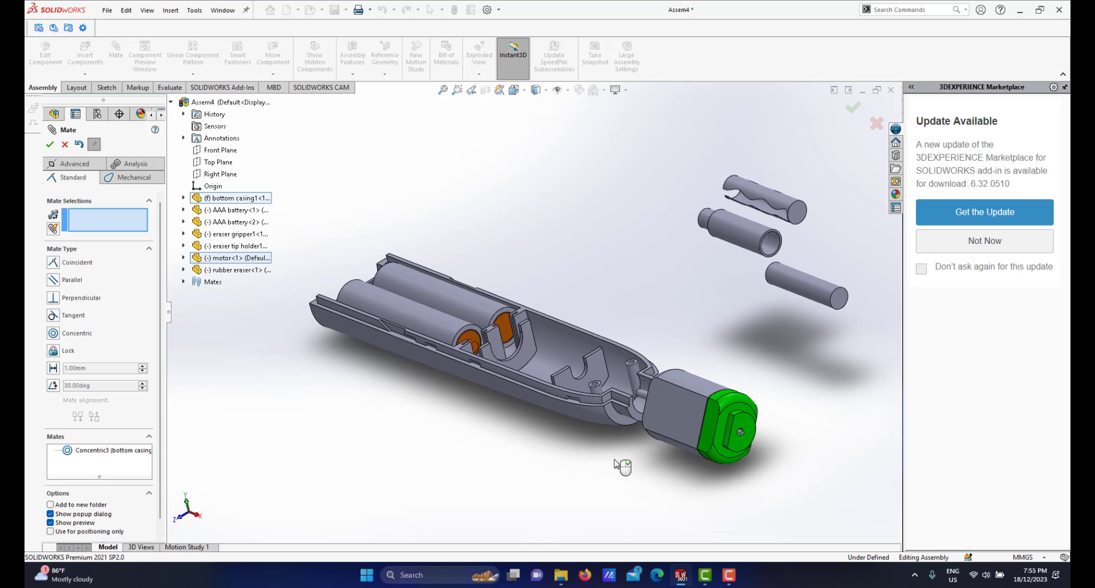
scroll(613, 449, "up", 1)
scroll(610, 413, "down", 1)
scroll(614, 407, "down", 2)
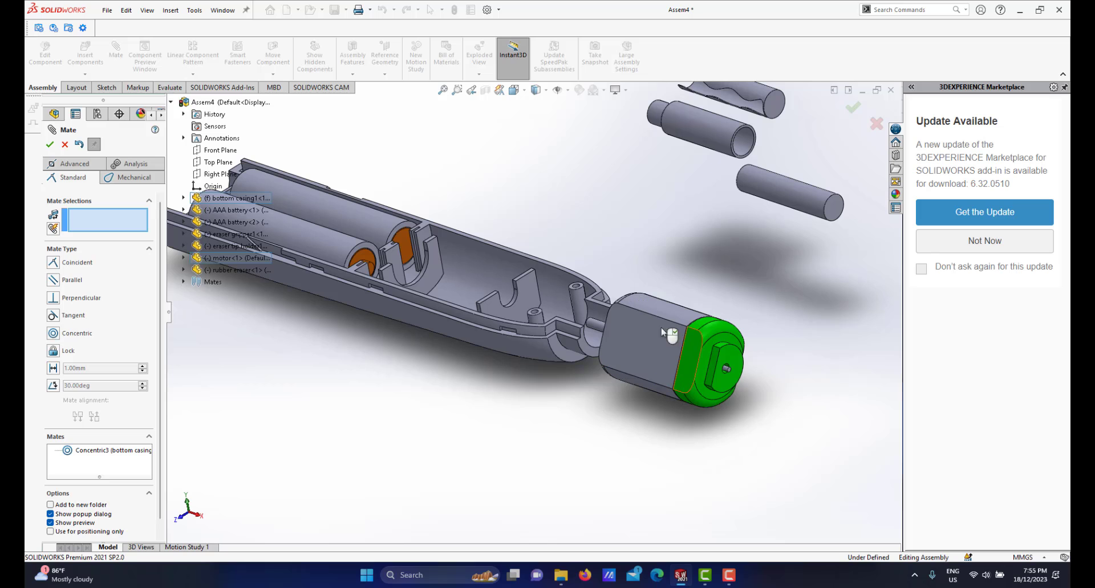
middle_click_drag(658, 327, 637, 340)
scroll(630, 343, "up", 1)
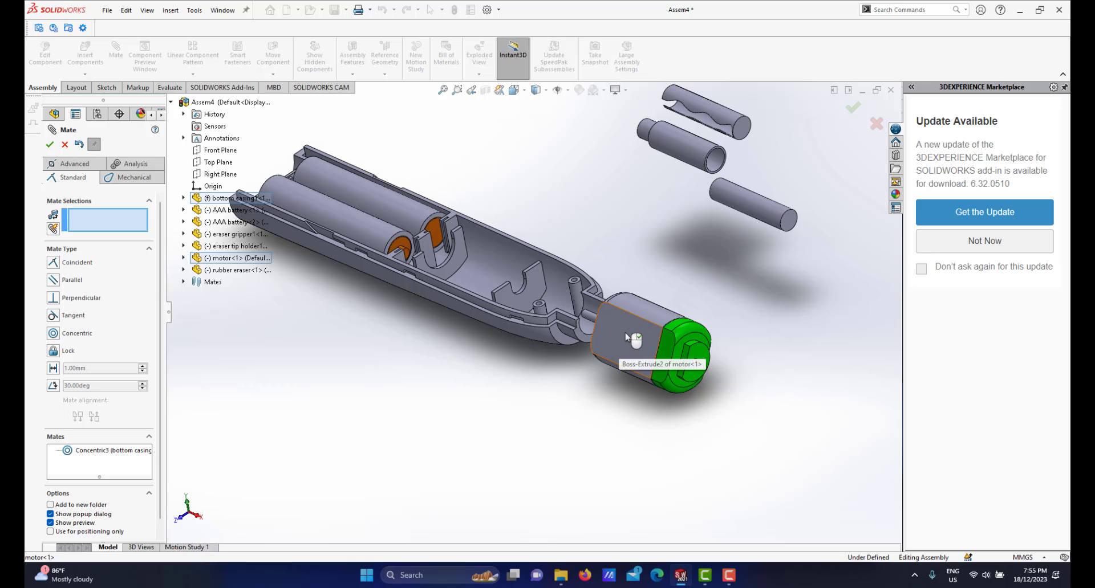
left_click(626, 337)
scroll(469, 298, "down", 4)
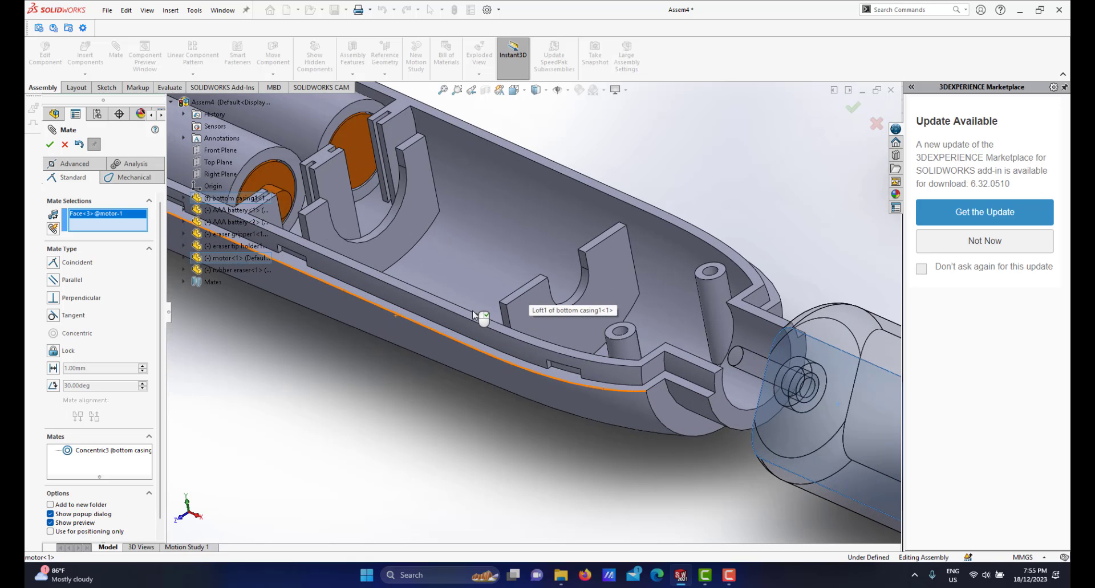
left_click(470, 319)
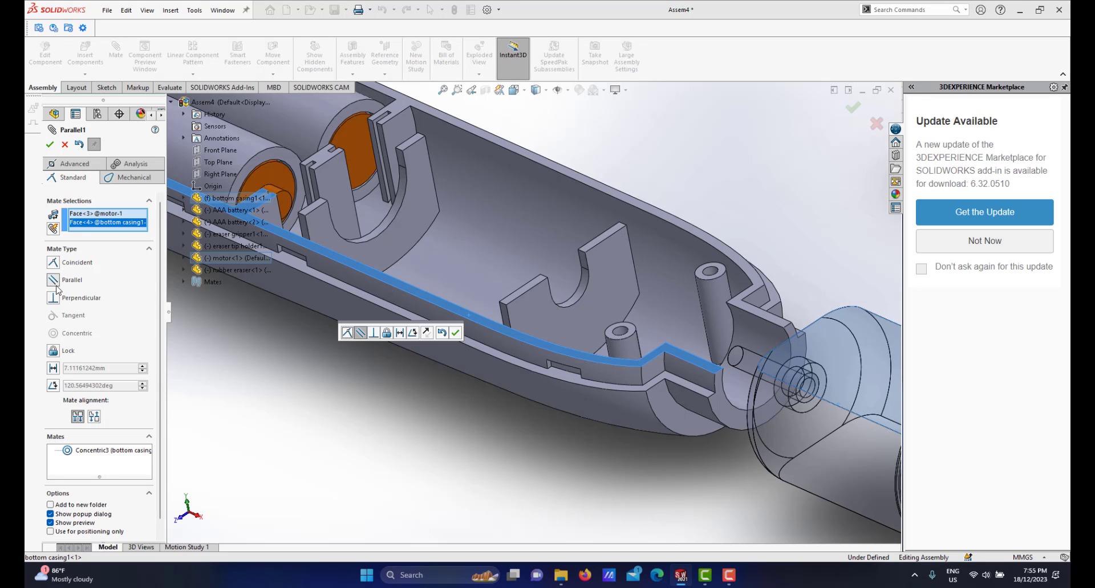
left_click(455, 332)
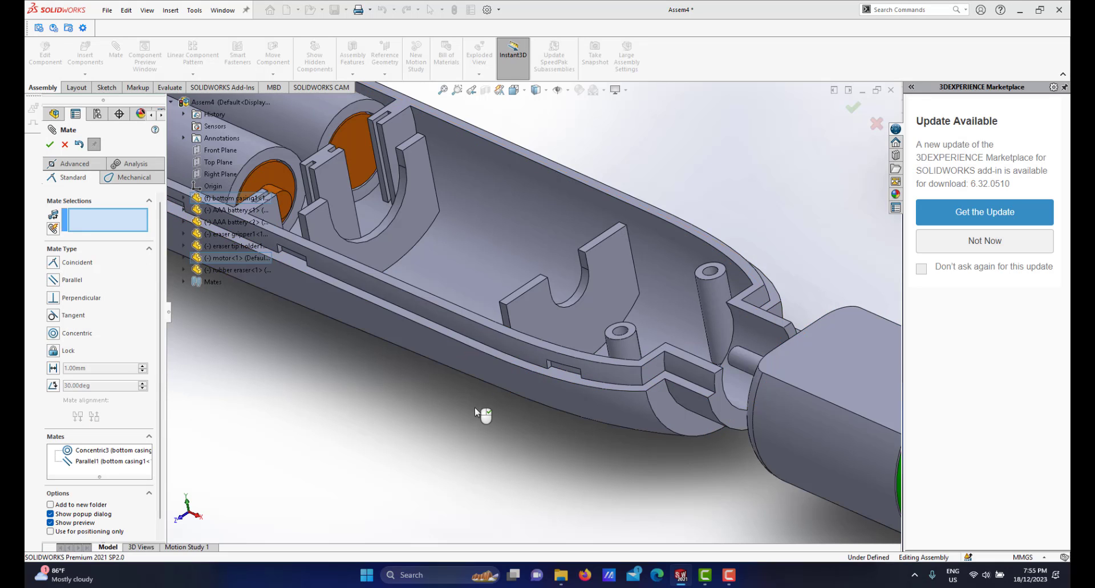
Set an anti-aligned coincident mate between the motor's green cap end face and the flat face of the casing support nearest the batteries.
scroll(489, 412, "up", 3)
scroll(489, 412, "up", 3)
middle_click_drag(555, 374, 668, 319)
scroll(595, 361, "down", 3)
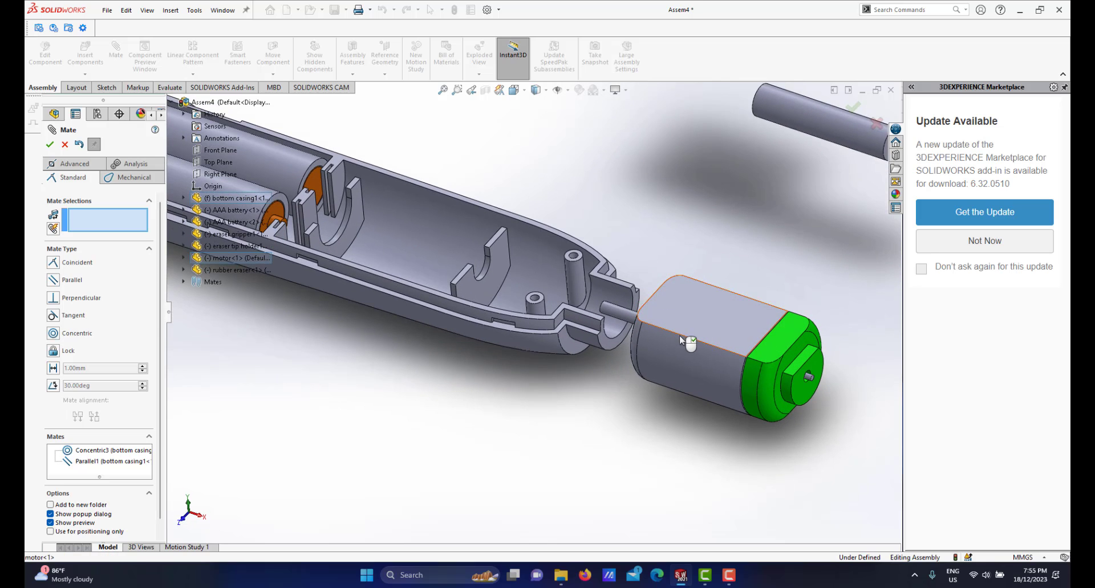
scroll(682, 338, "down", 2)
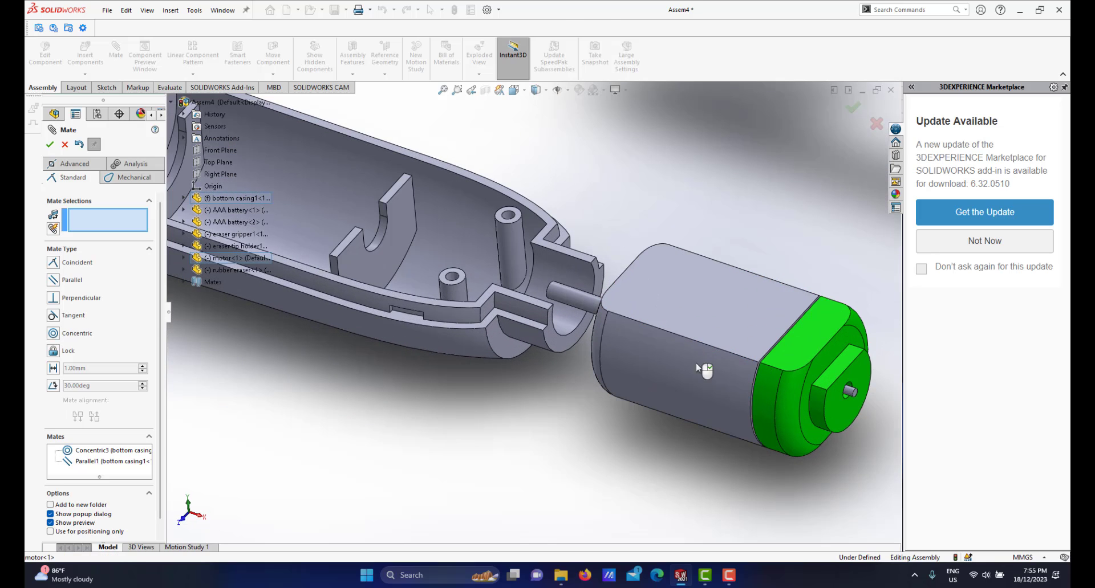
left_click(819, 368)
scroll(474, 370, "up", 3)
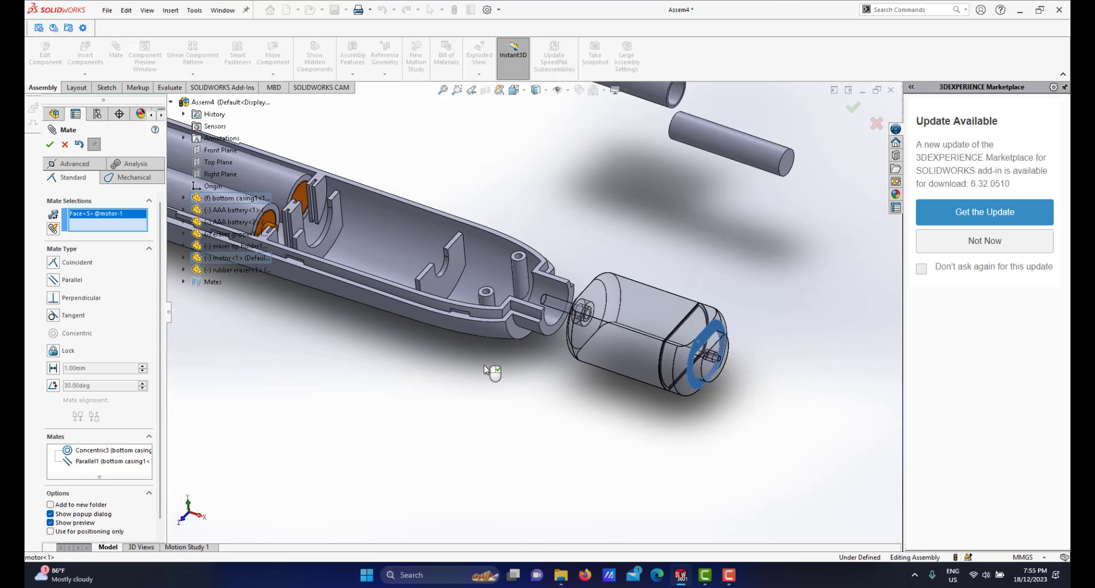
scroll(432, 278, "down", 5)
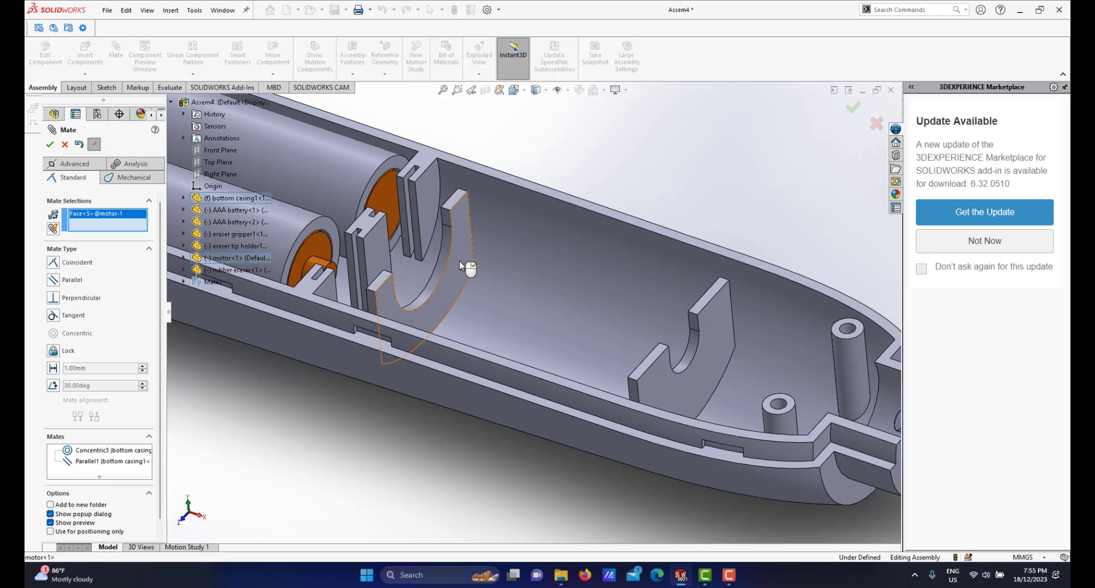
left_click(459, 262)
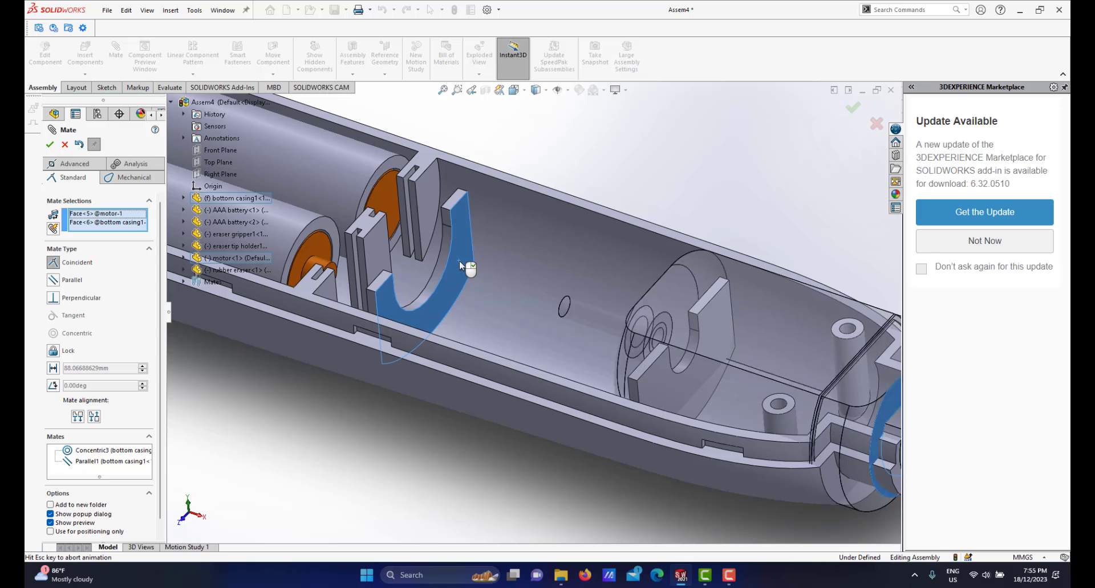
scroll(428, 378, "up", 3)
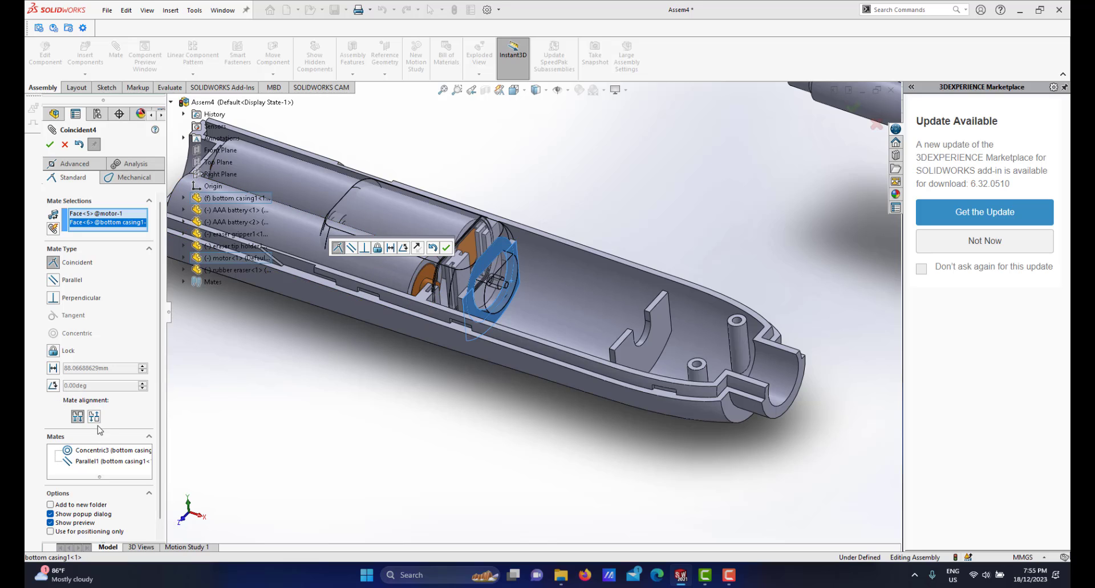
left_click(95, 417)
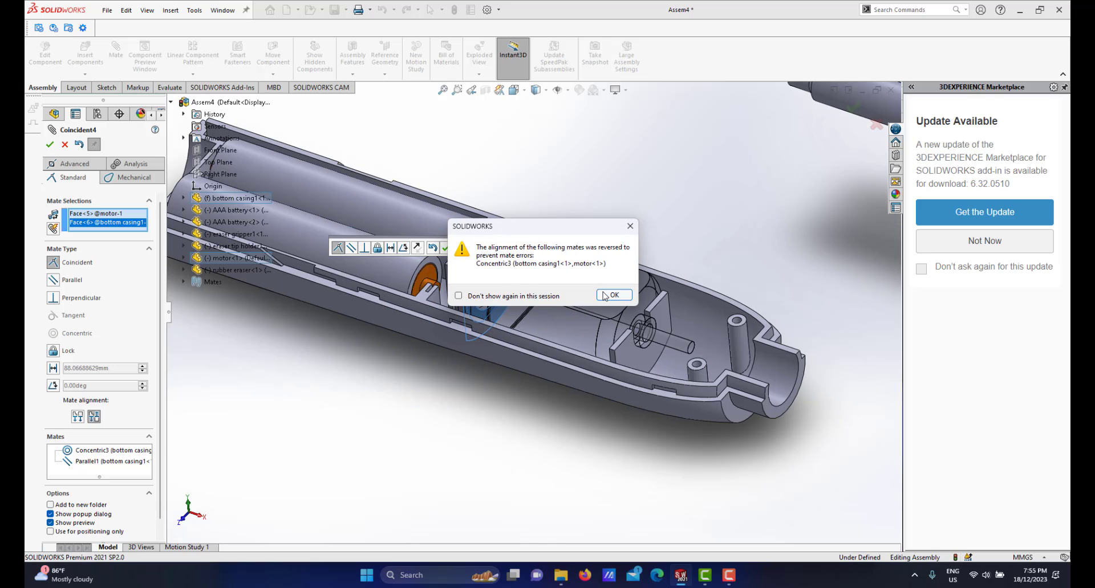
left_click(613, 296)
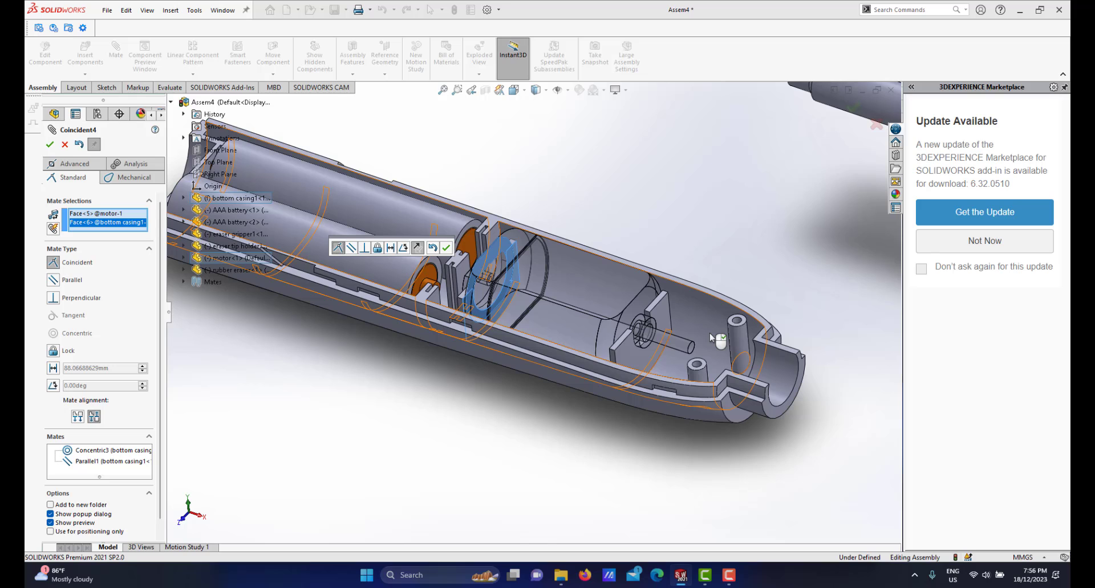
left_click(446, 249)
Set a concentric mate between the eraser tip holder's inner bore and the motor shaft, and slide the holder out beyond the casing's narrow end.
middle_click_drag(501, 292, 556, 326)
scroll(556, 326, "up", 5)
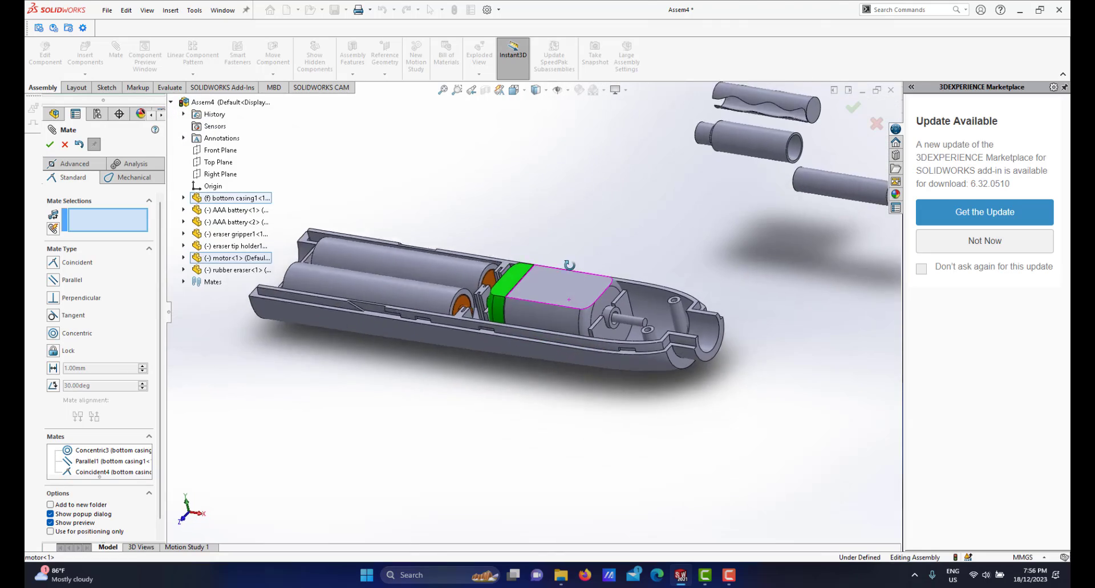
middle_click_drag(639, 280, 589, 309)
scroll(596, 296, "down", 3)
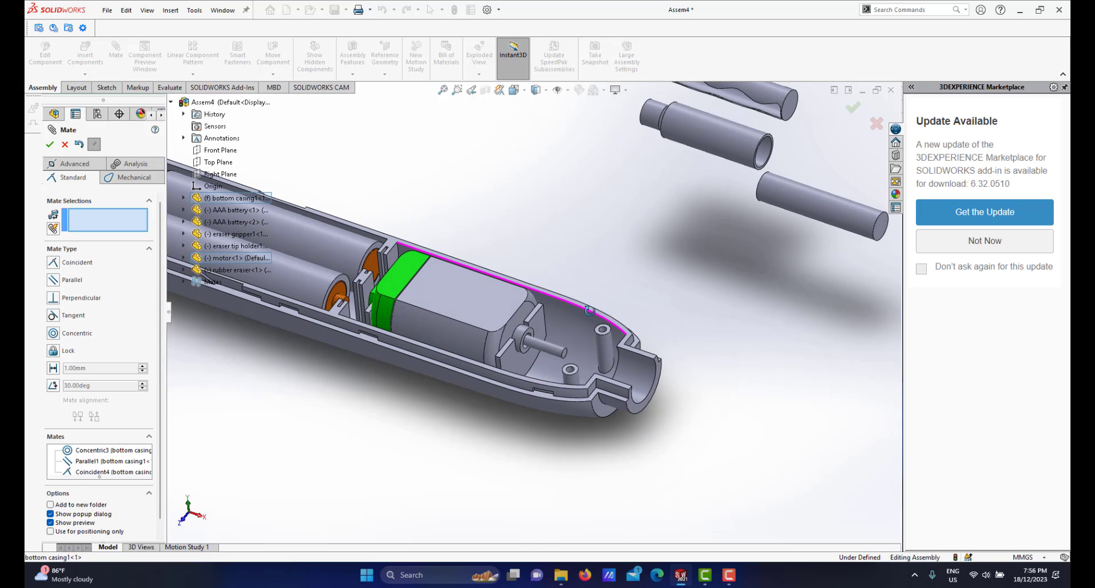
scroll(613, 264, "up", 2)
middle_click_drag(614, 264, 620, 233)
scroll(619, 231, "down", 2)
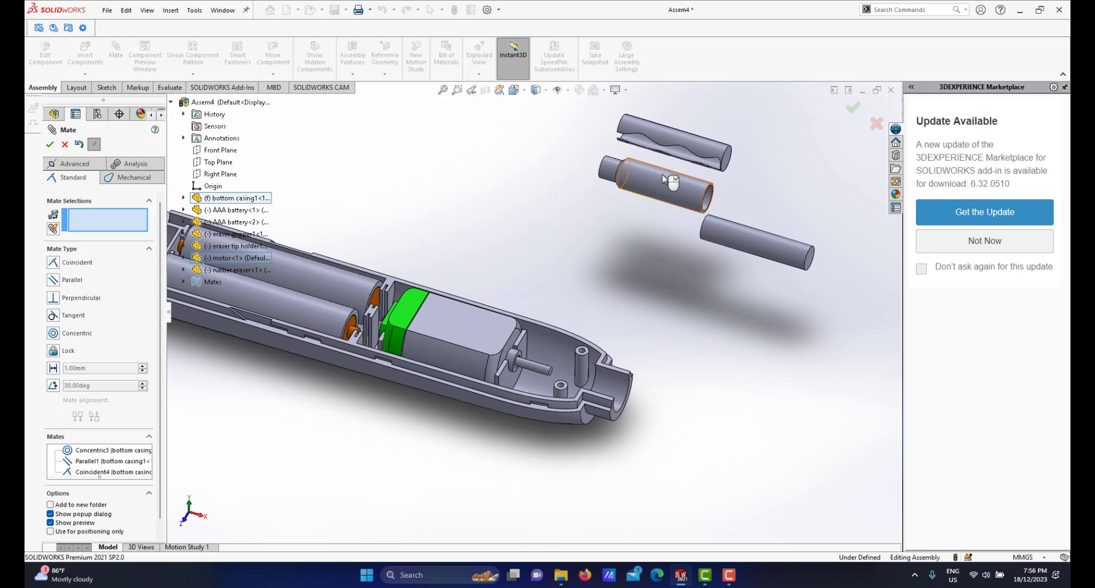
scroll(640, 194, "down", 1)
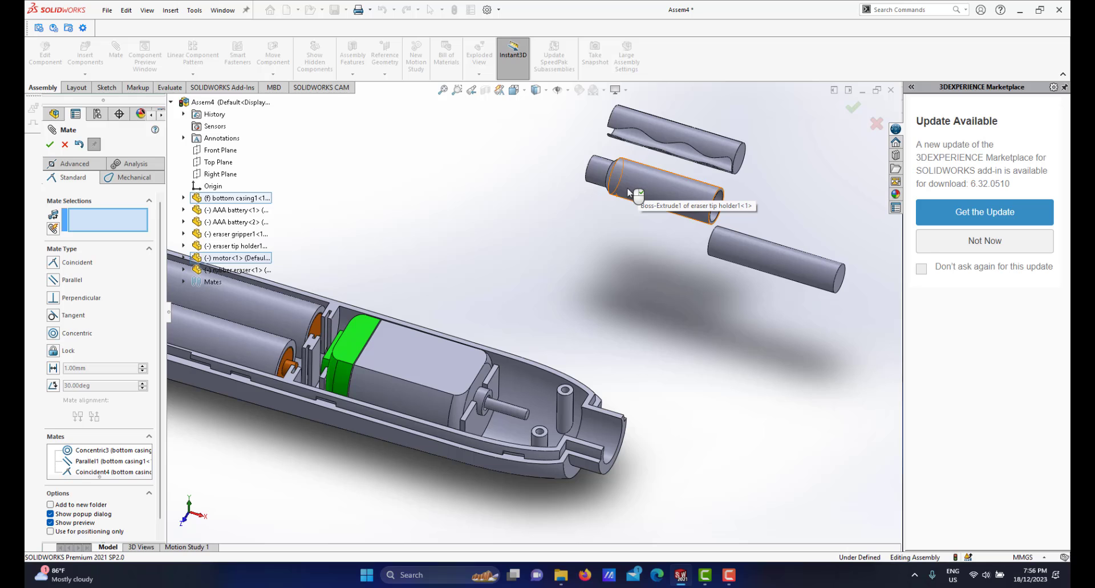
scroll(612, 211, "down", 3)
scroll(606, 255, "up", 4)
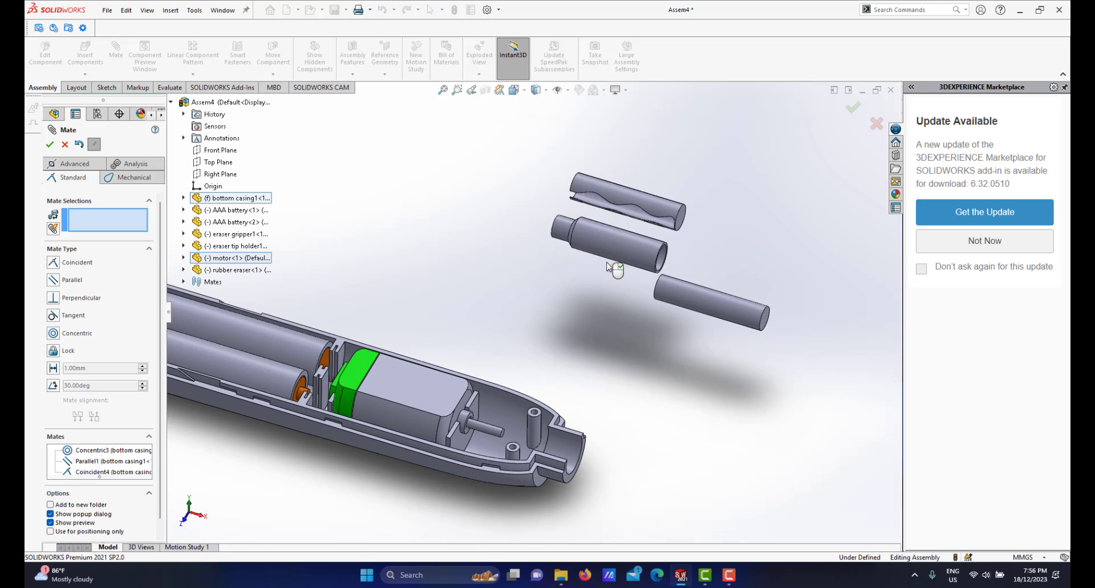
scroll(585, 270, "up", 2)
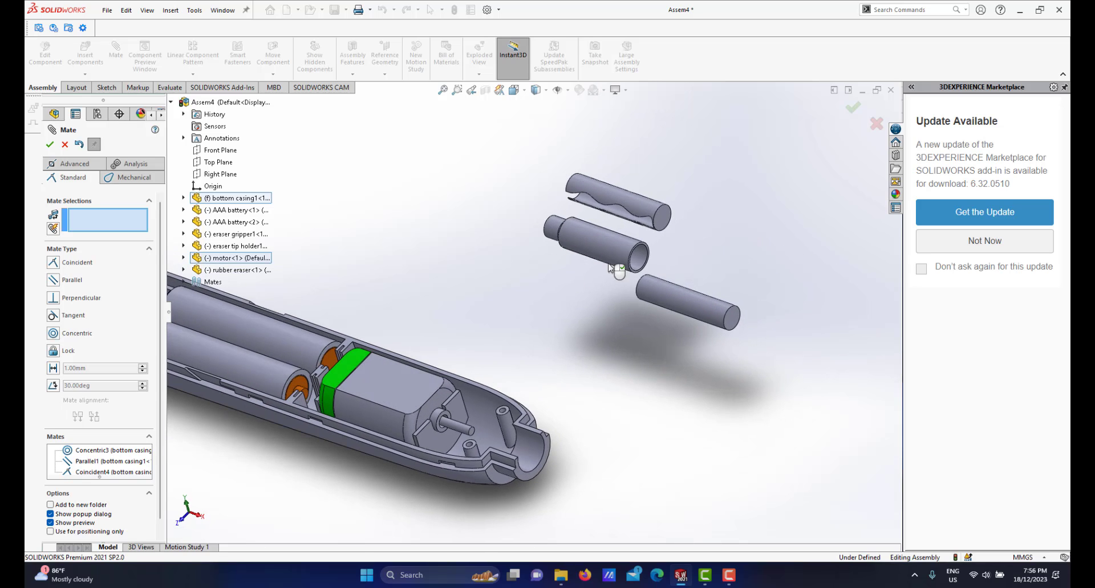
left_click(643, 254)
scroll(471, 447, "down", 2)
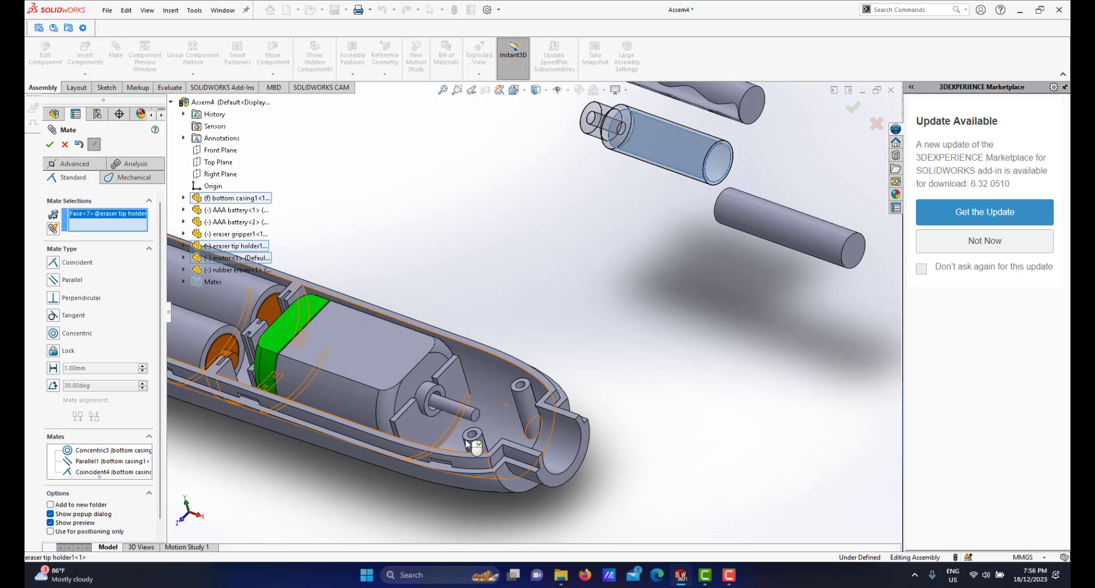
left_click(460, 410)
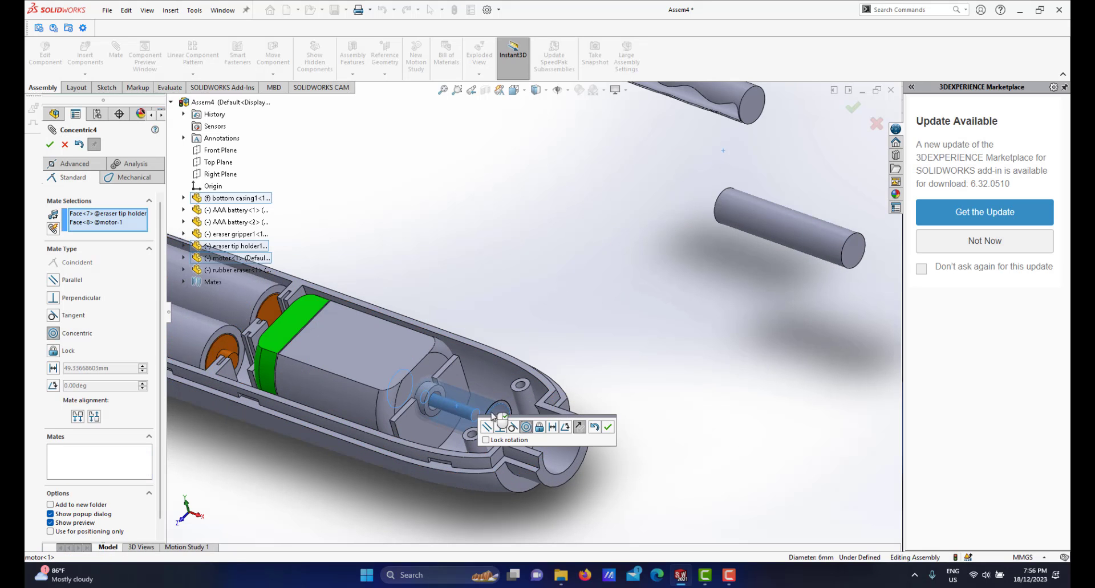
left_click(608, 427)
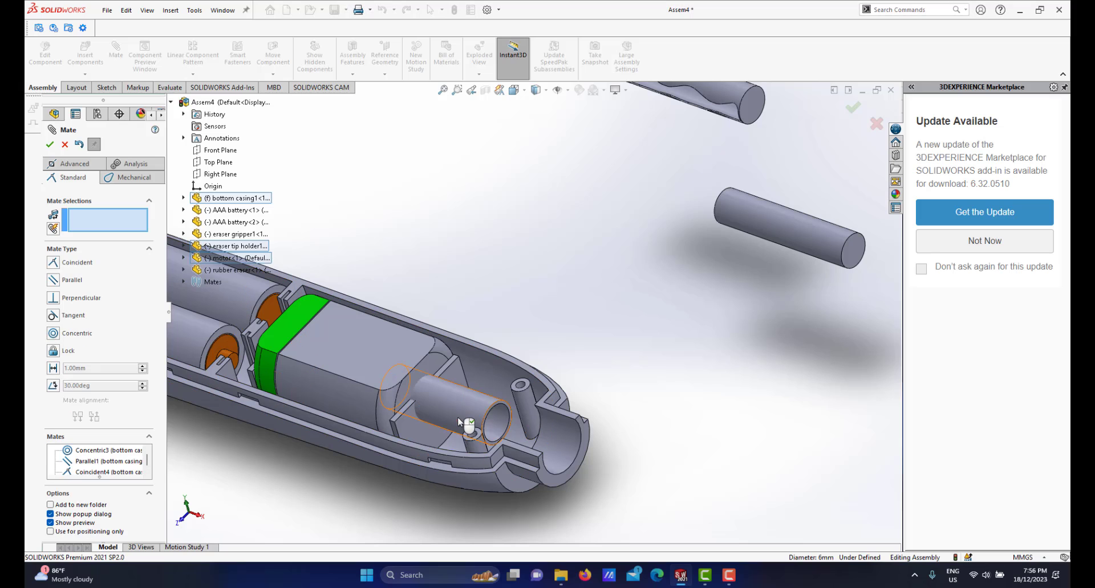
left_click_drag(541, 431, 772, 466)
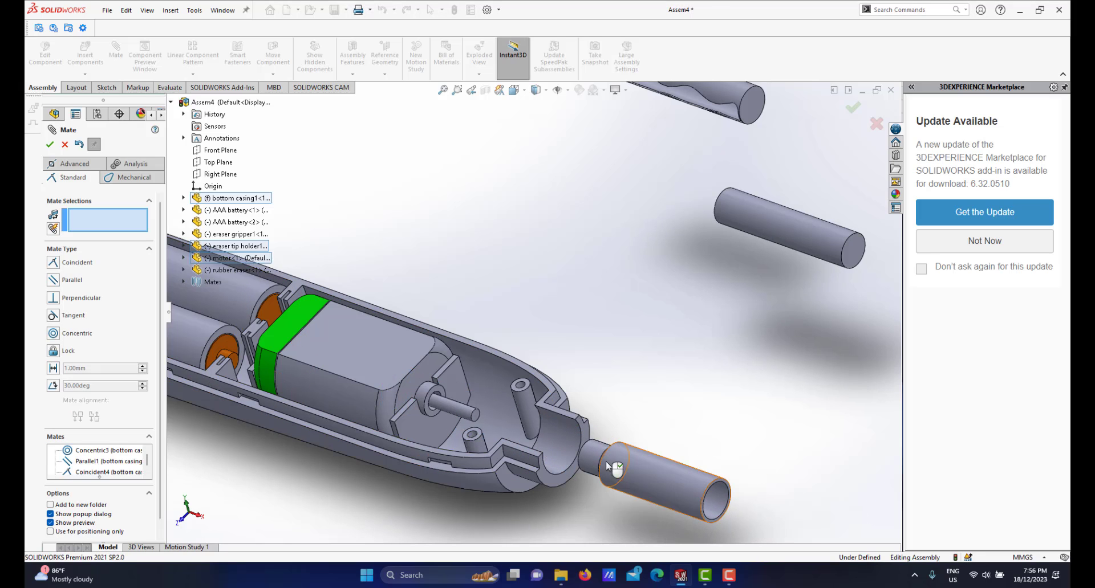
Set a coincident mate between the eraser tip holder's narrow end face and the ring-shaped boss face around the motor shaft.
middle_click_drag(787, 467, 676, 471)
scroll(528, 475, "down", 3)
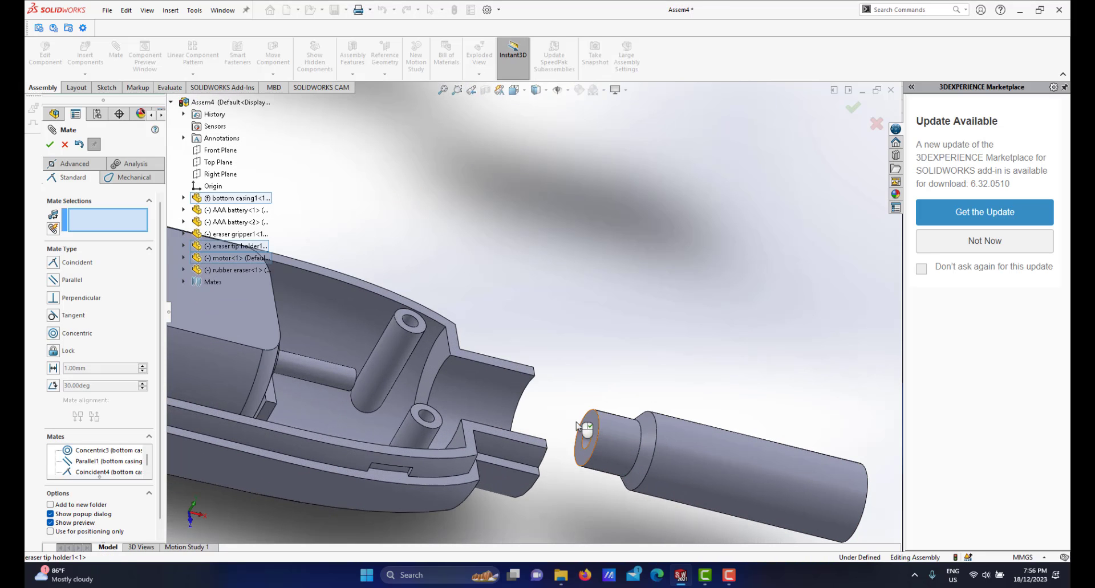
left_click(586, 429)
middle_click_drag(585, 428, 467, 419)
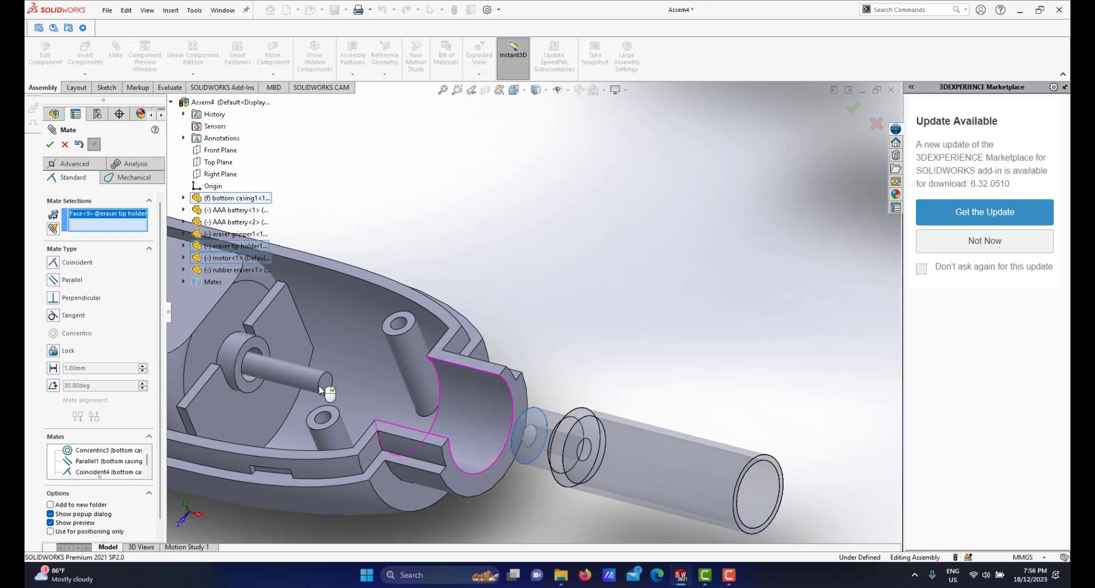
left_click(258, 349)
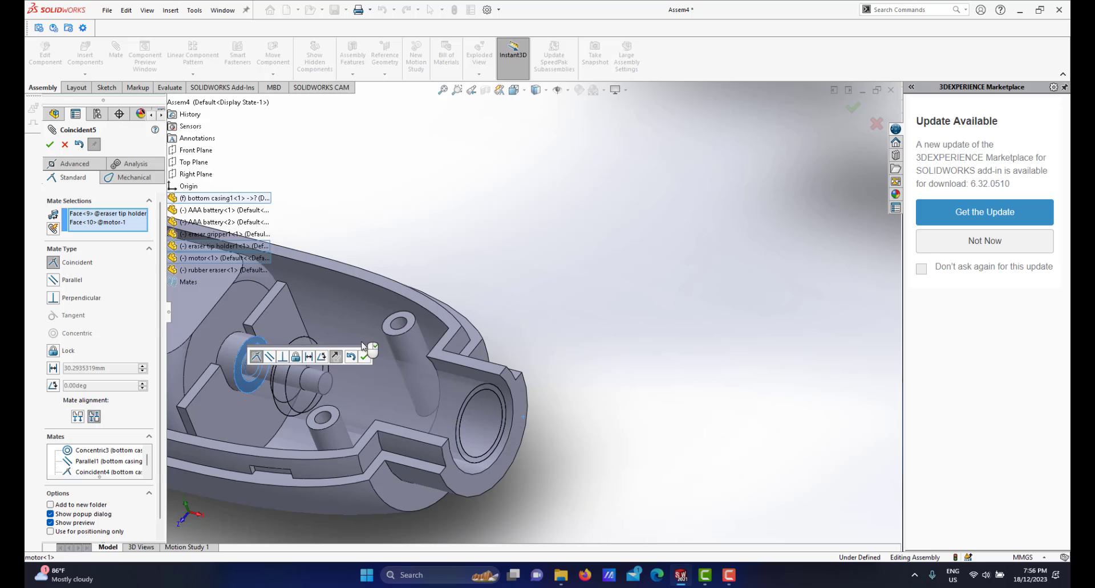
left_click(369, 358)
scroll(427, 366, "up", 5)
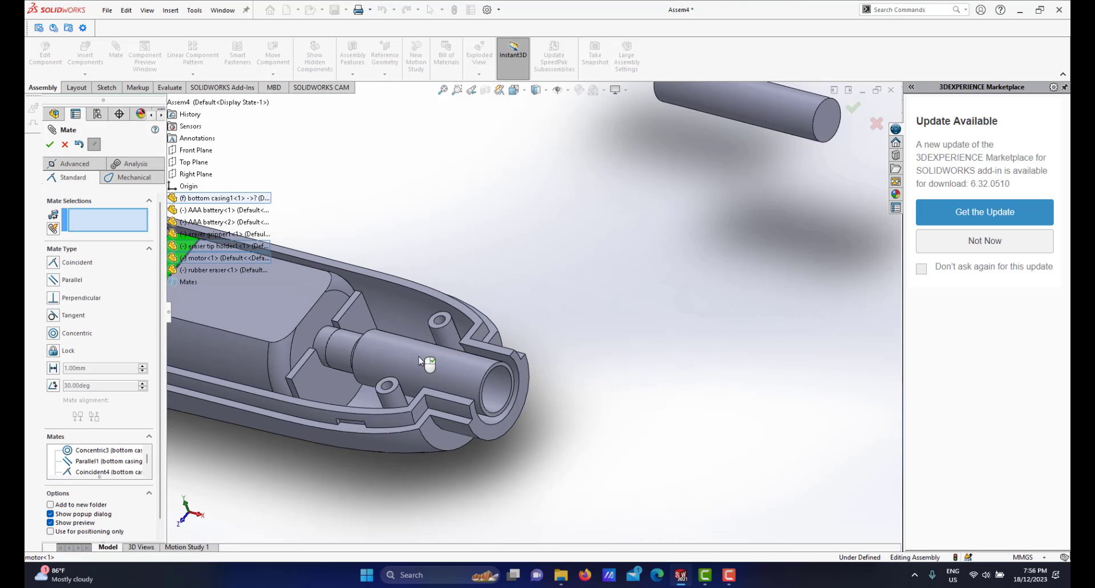
left_click(49, 144)
Move the eraser gripper closer to the bottom casing, just above and beyond its narrow end.
scroll(484, 337, "down", 5)
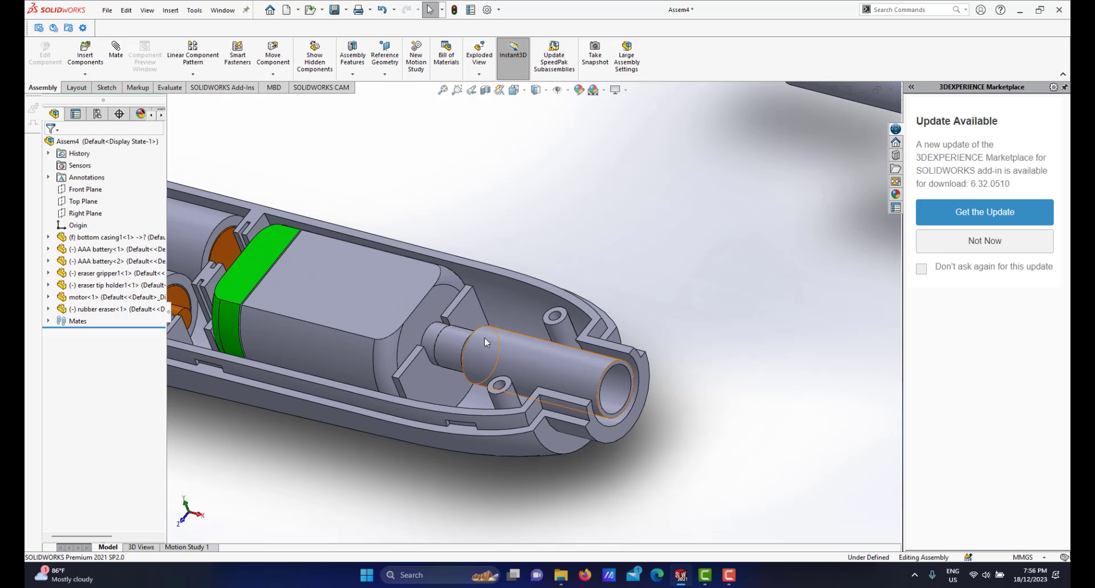
scroll(484, 338, "up", 2)
middle_click_drag(503, 341, 480, 313)
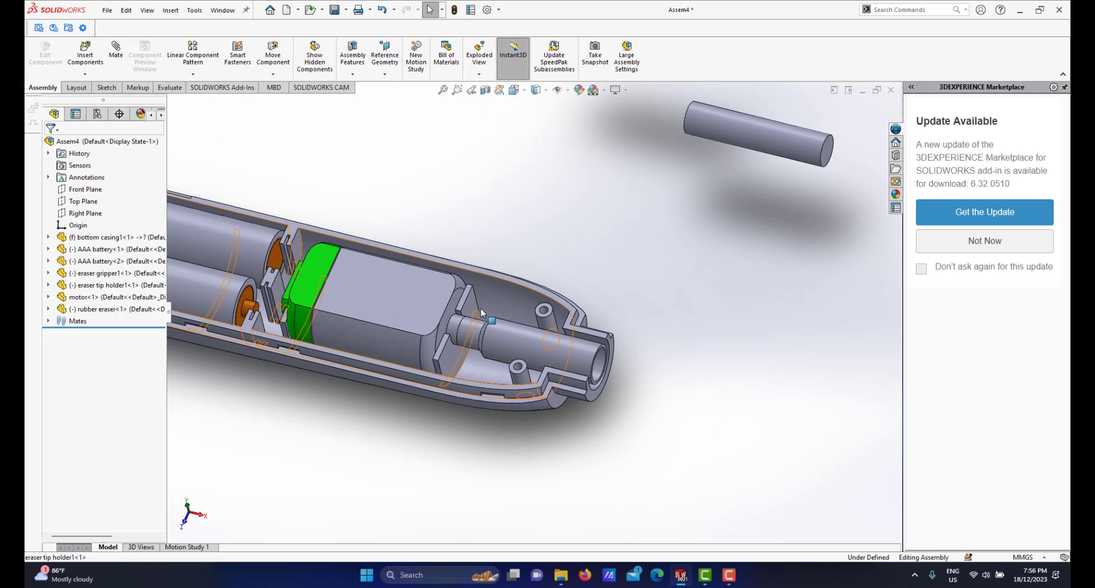
scroll(490, 311, "up", 3)
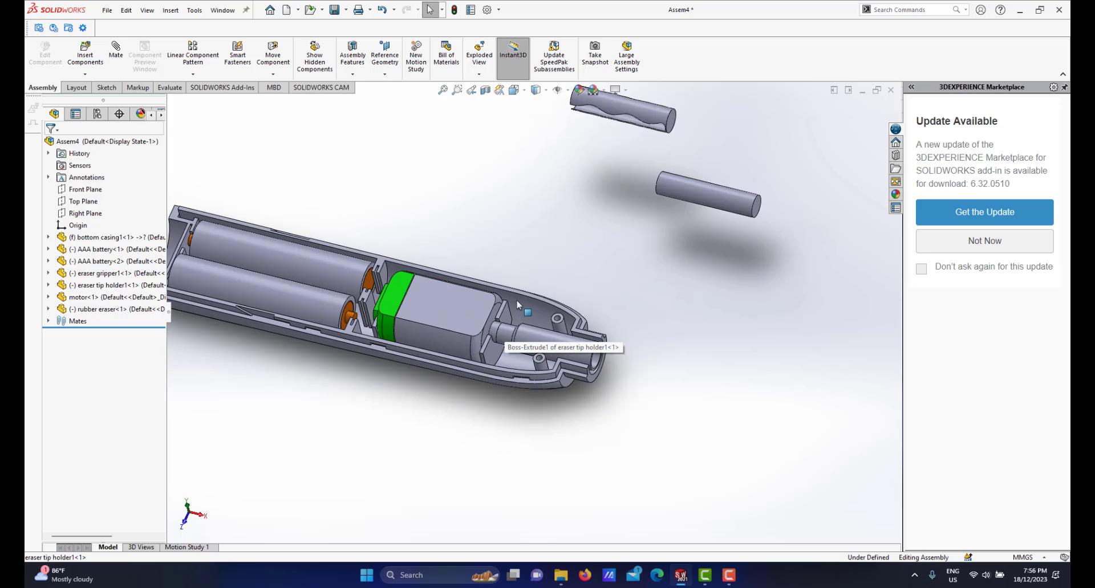
scroll(534, 298, "down", 2)
middle_click_drag(534, 298, 557, 259)
scroll(512, 303, "up", 3)
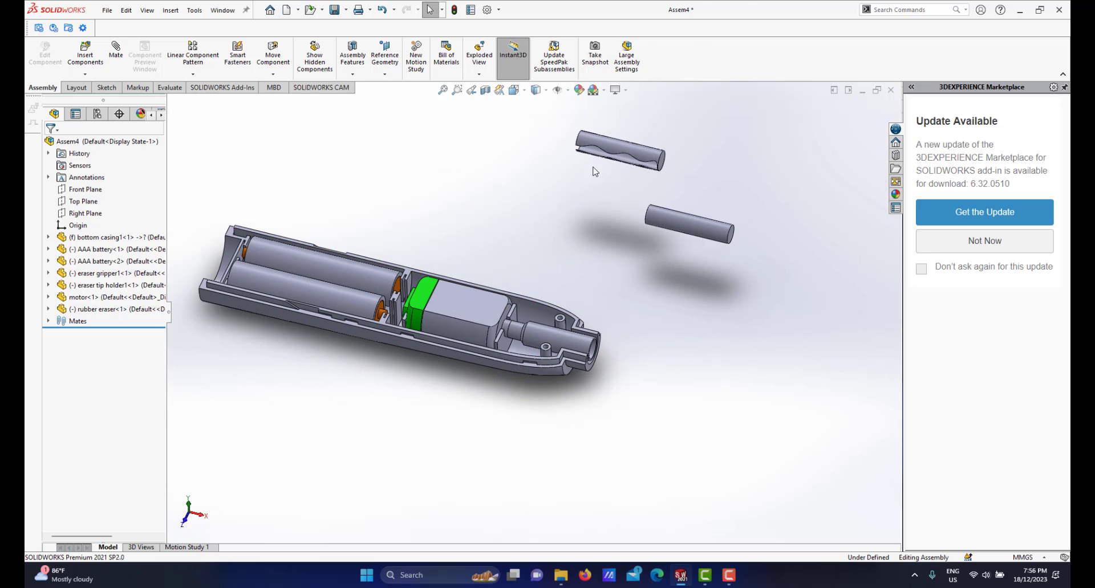
mouse_move(613, 143)
left_mouse_down()
mouse_move(595, 235)
mouse_move(607, 299)
left_mouse_up()
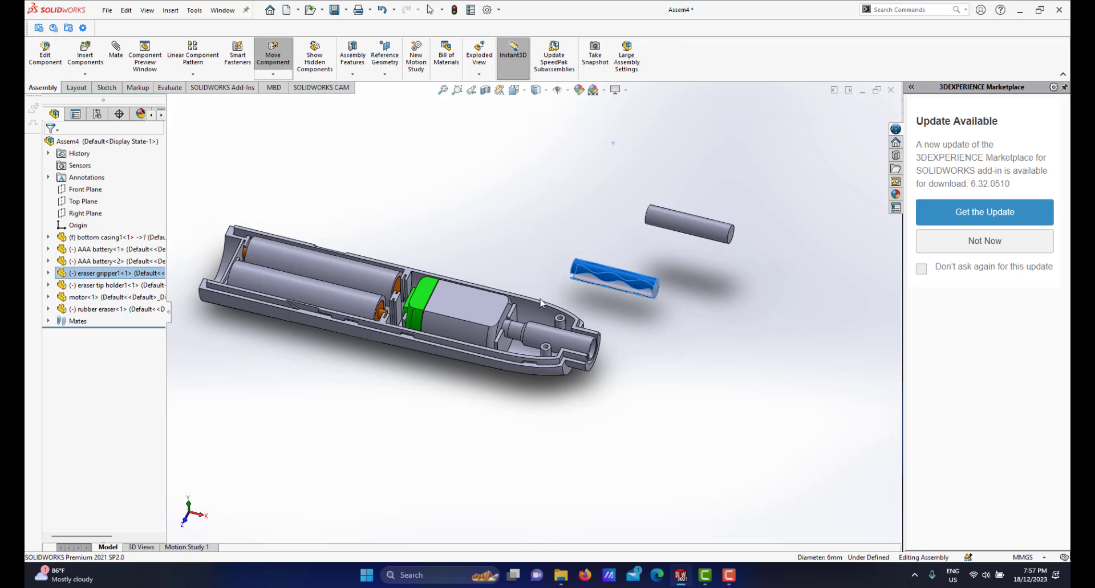
scroll(540, 299, "down", 2)
scroll(543, 304, "down", 1)
mouse_move(584, 345)
middle_mouse_down()
mouse_move(568, 311)
mouse_move(577, 331)
middle_mouse_up()
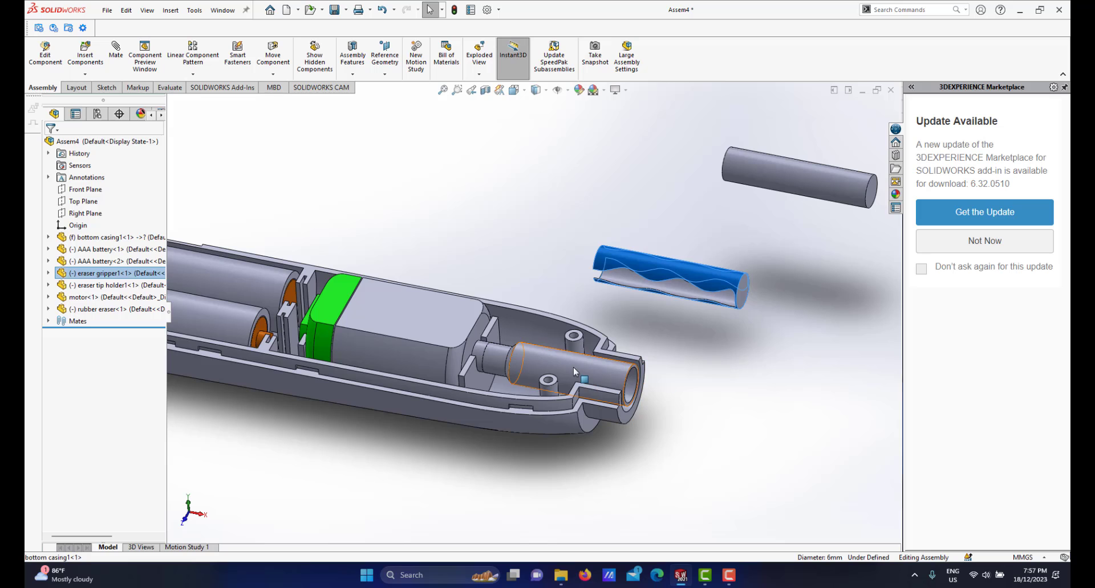
scroll(573, 369, "down", 2)
mouse_move(573, 369)
middle_mouse_down()
mouse_move(574, 356)
mouse_move(569, 377)
middle_mouse_up()
scroll(567, 382, "up", 3)
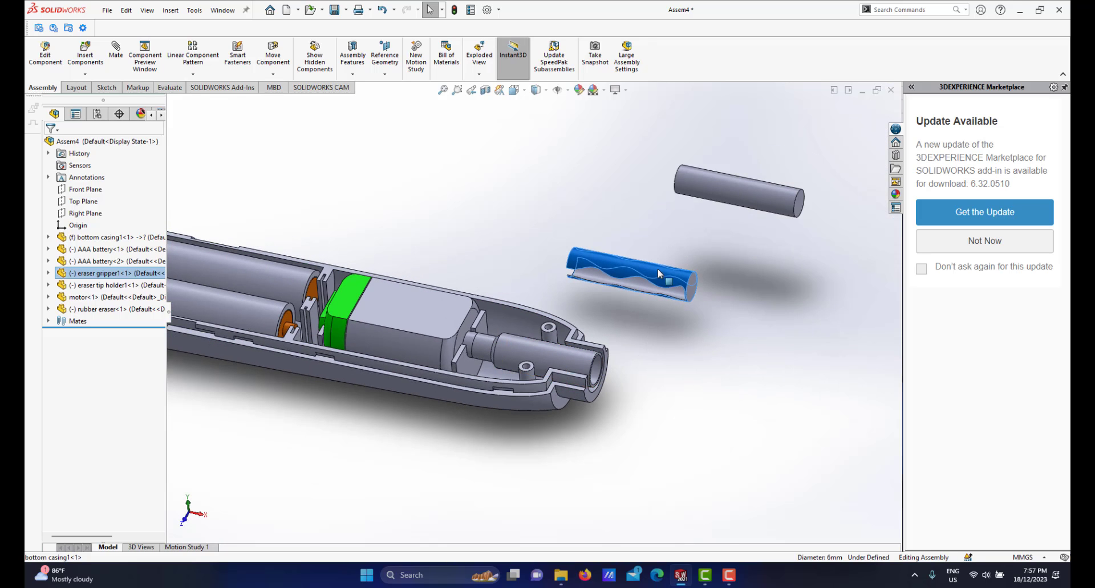
mouse_move(660, 276)
left_mouse_down()
mouse_move(655, 234)
mouse_move(649, 246)
left_mouse_up()
left_click(644, 301)
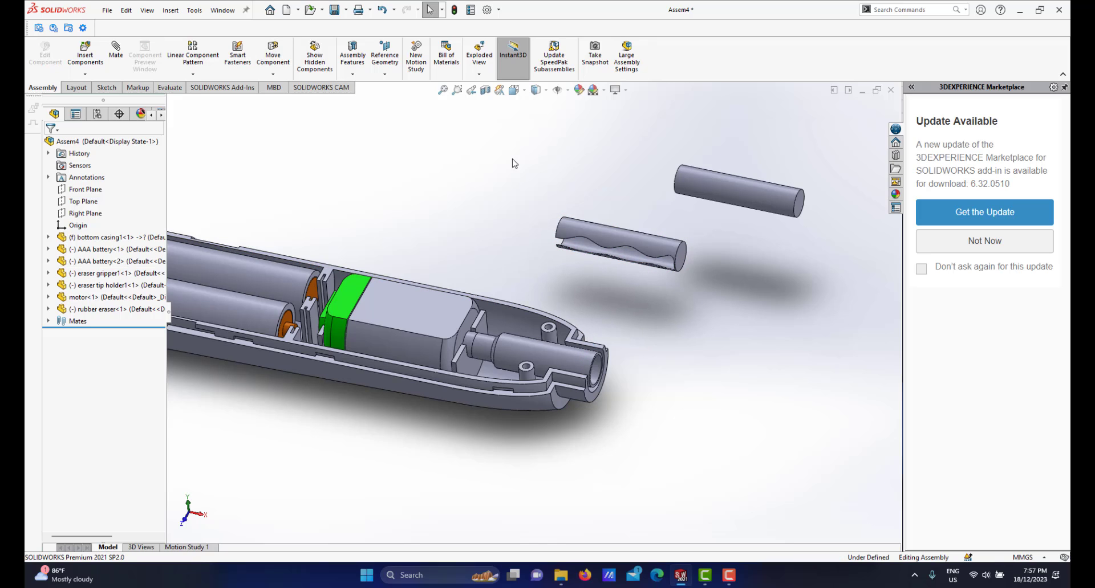
Show a planar section view of the assembly along the Front Plane with a 0.00 mm offset.
left_click(484, 91)
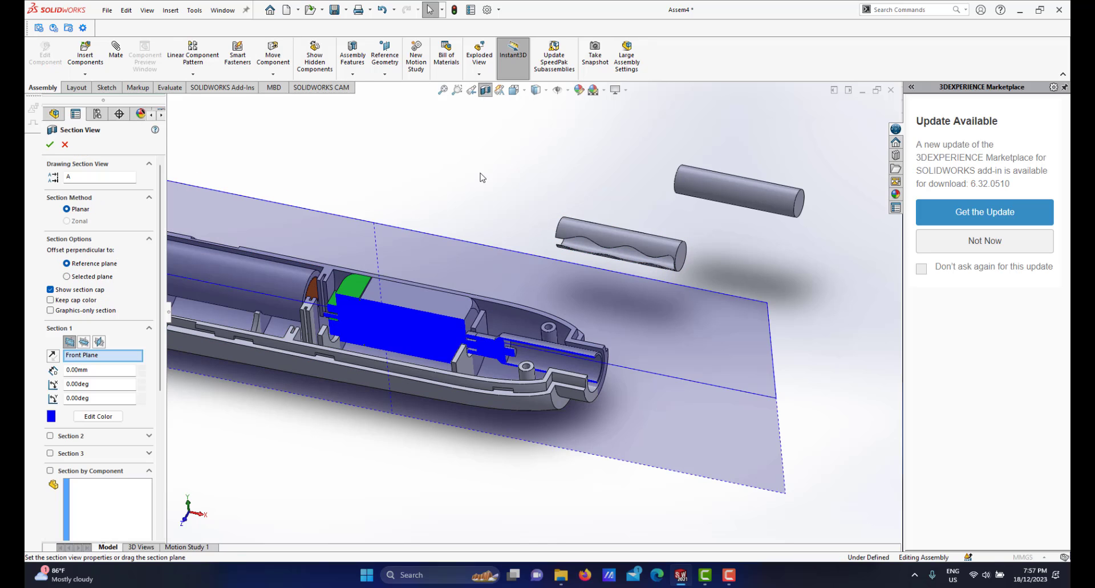
left_click(52, 146)
scroll(567, 360, "down", 4)
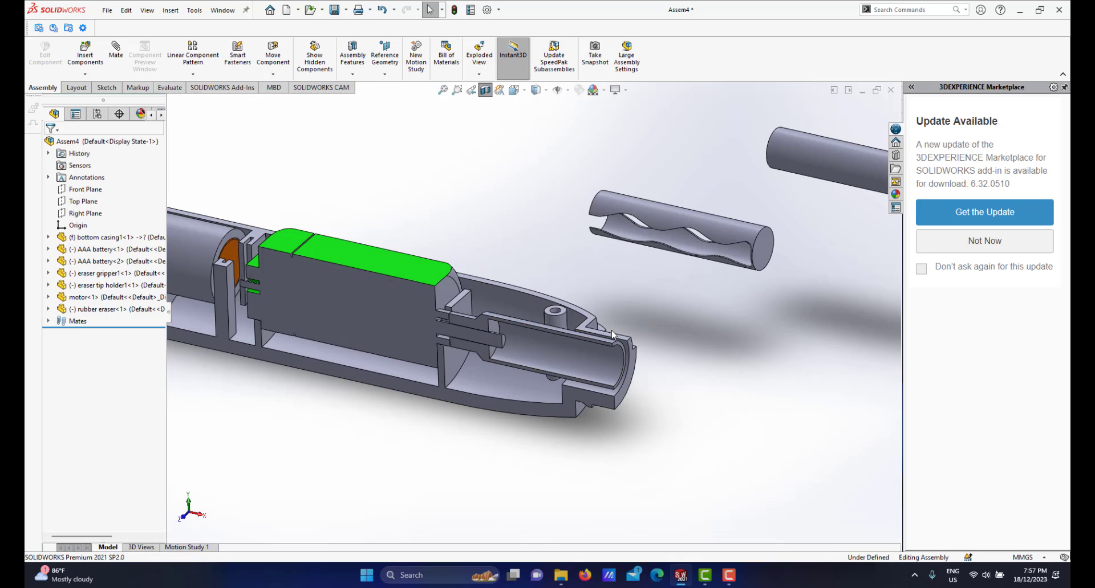
scroll(612, 333, "up", 1)
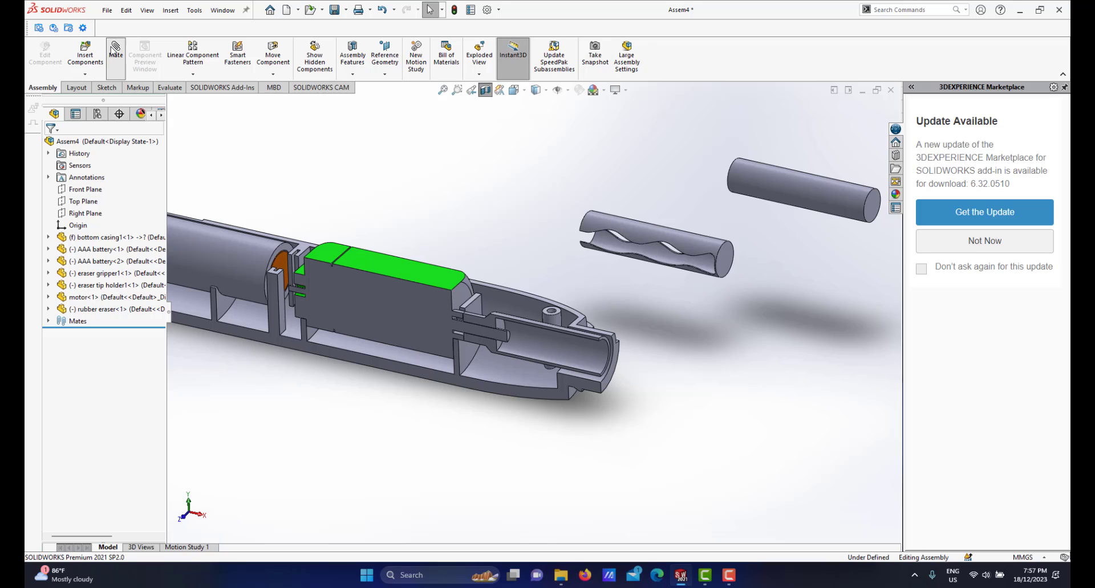
Set a concentric mate between the eraser gripper's outer cylindrical face and the tip holder's inner bore, and slide the gripper out beyond the casing.
scroll(709, 239, "down", 1)
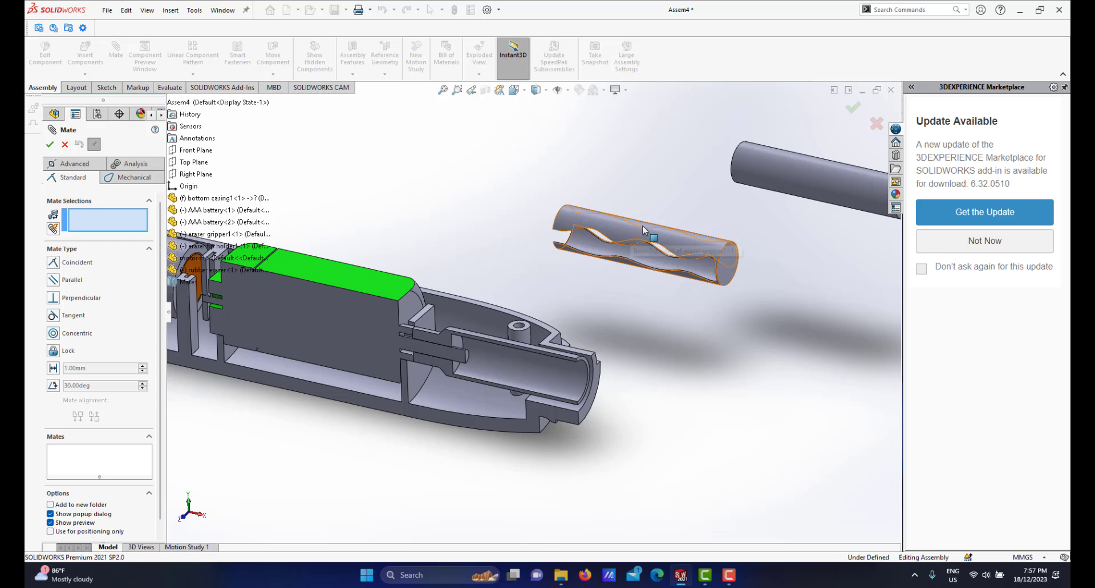
scroll(639, 244, "down", 2)
scroll(616, 274, "up", 3)
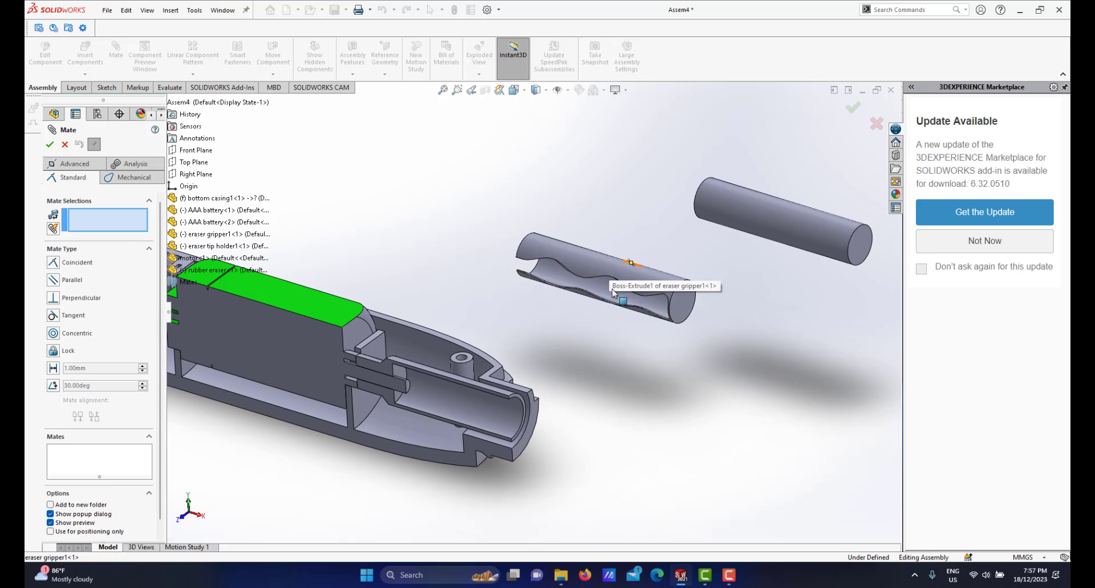
left_click(602, 264)
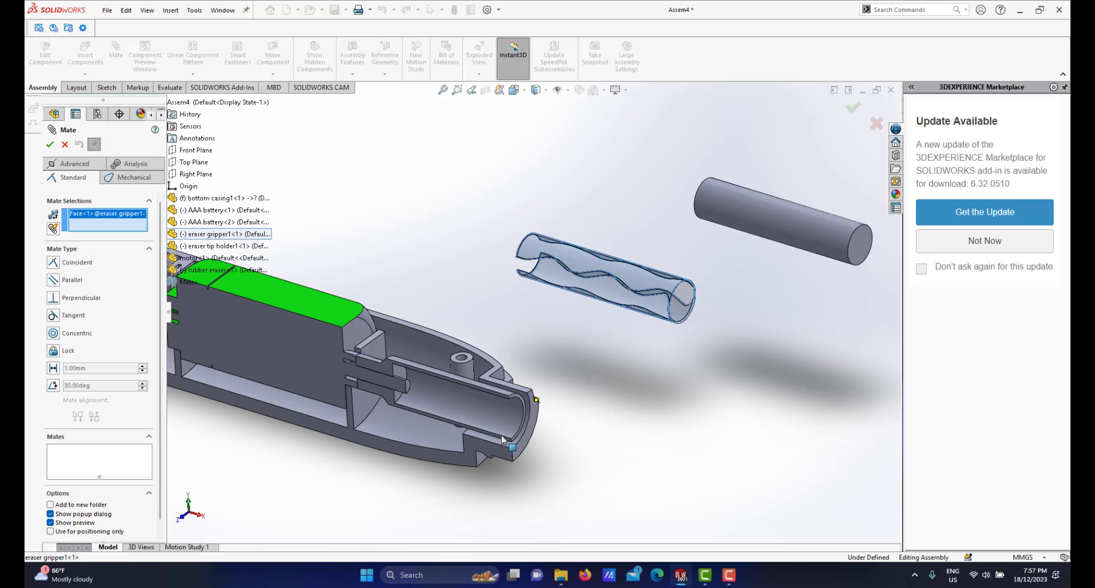
left_click(480, 421)
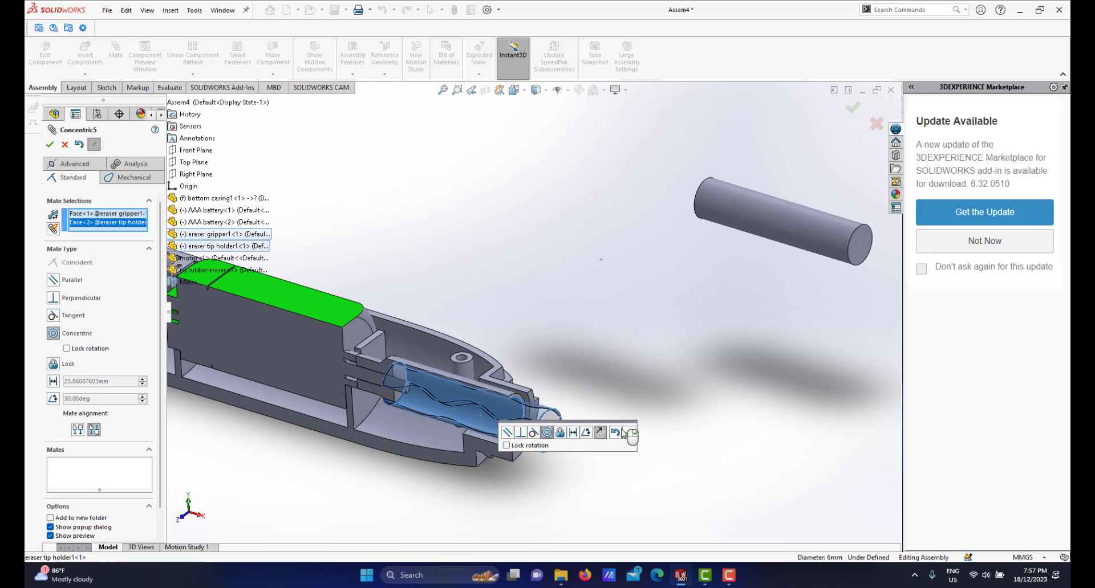
left_click(629, 434)
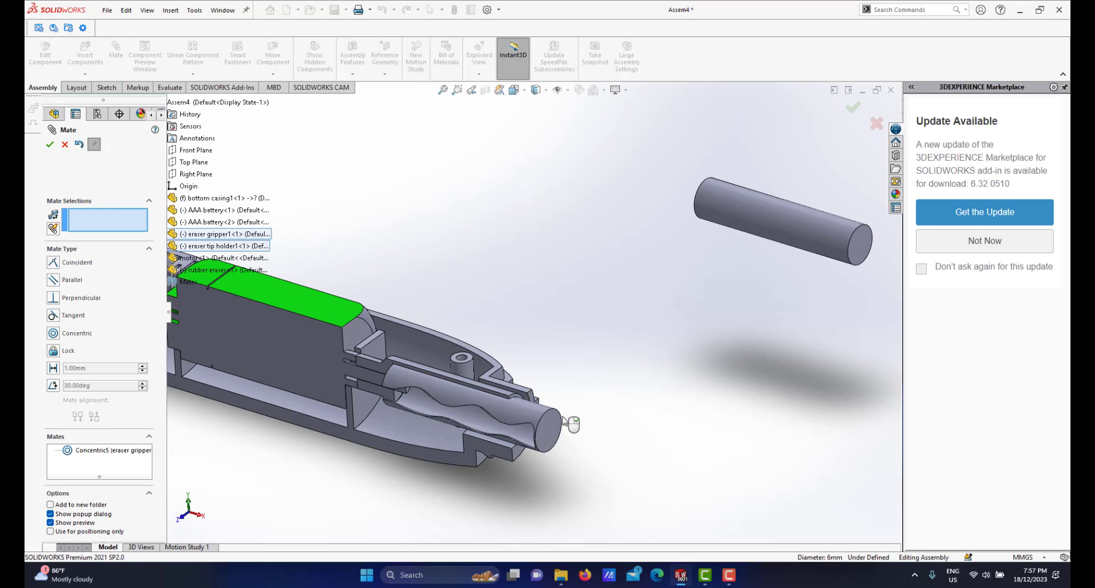
mouse_move(693, 438)
left_mouse_down()
mouse_move(772, 448)
mouse_move(764, 467)
mouse_move(771, 436)
left_mouse_up()
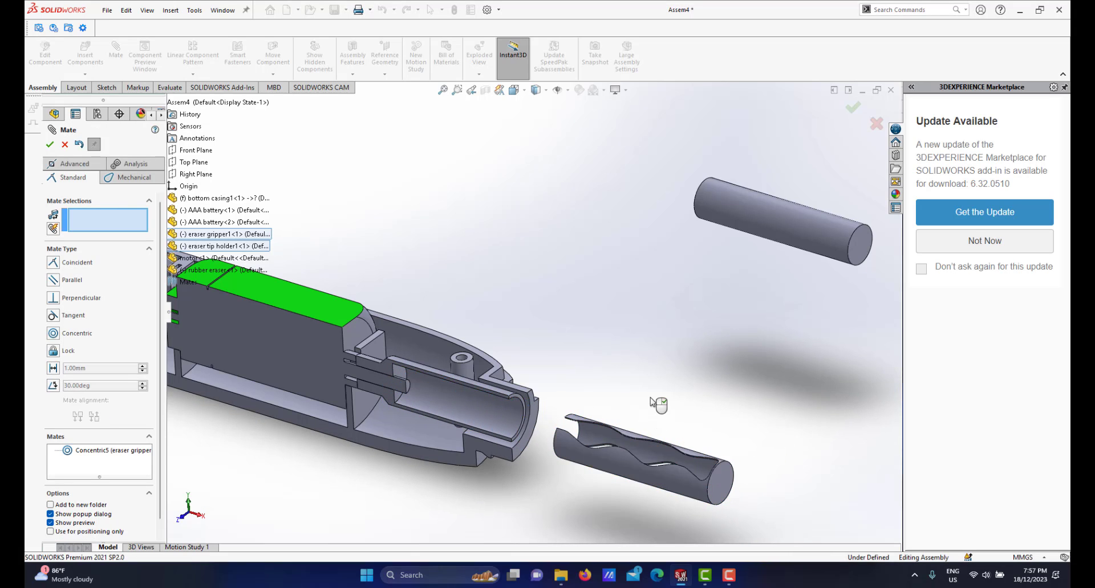
middle_click_drag(655, 403, 531, 372)
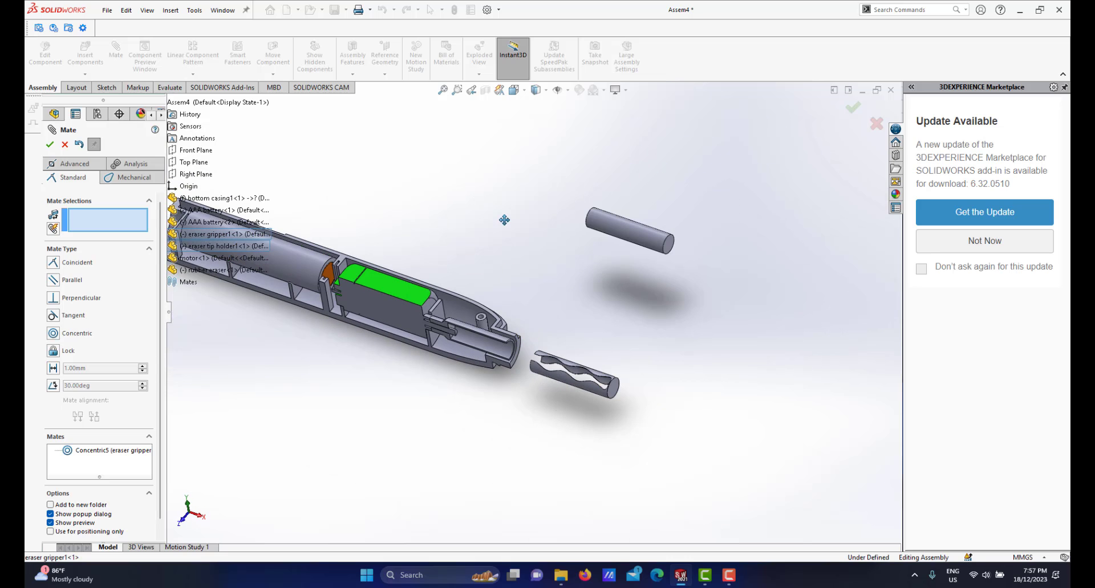
middle_click_drag(504, 220, 562, 228, "ctrl")
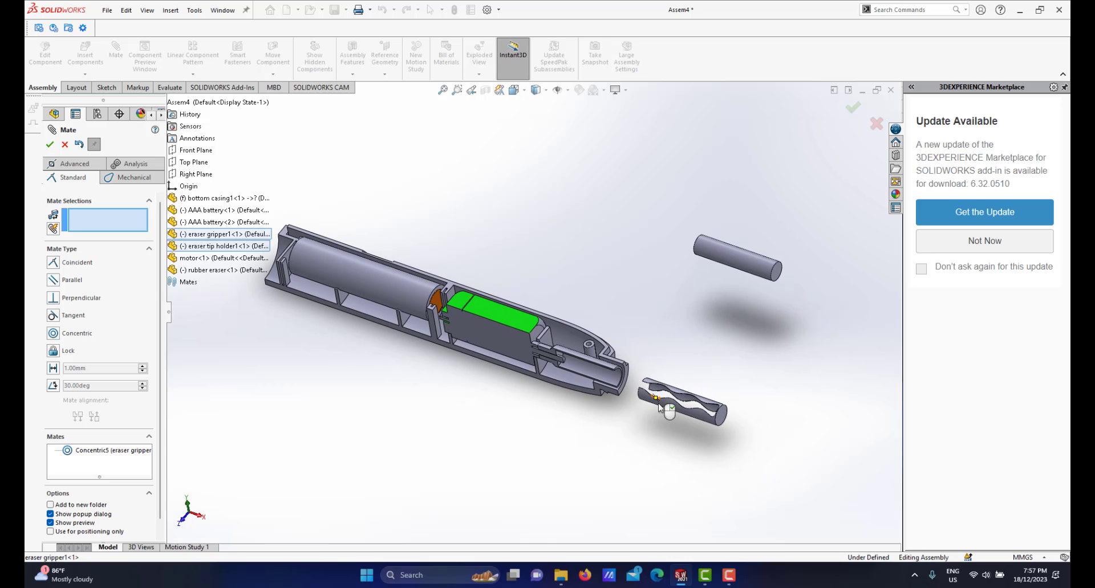
middle_click_drag(658, 406, 665, 432)
middle_click_drag(674, 383, 695, 383)
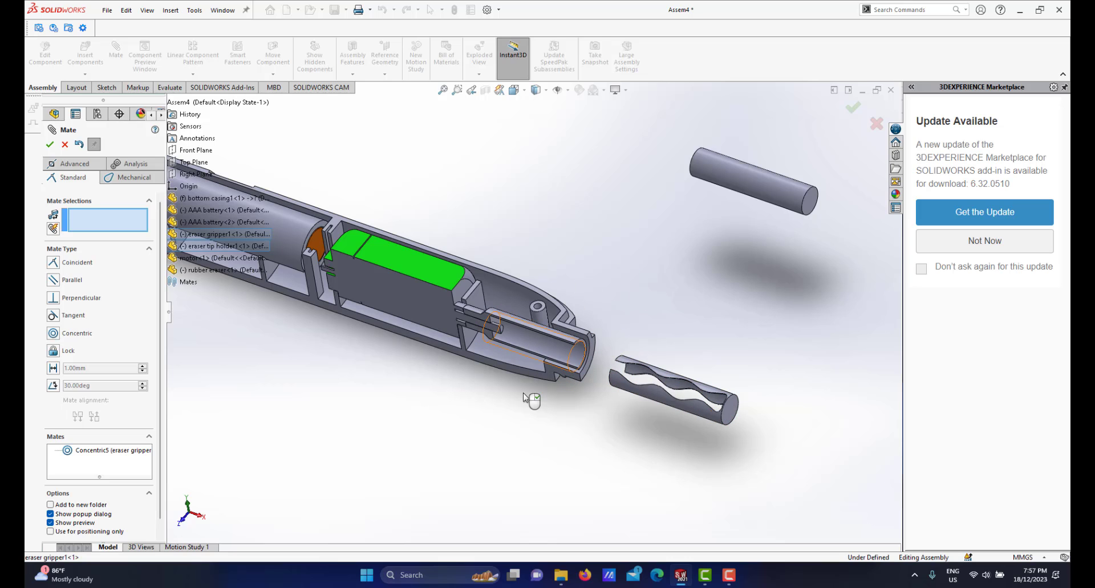
scroll(525, 397, "up", 2)
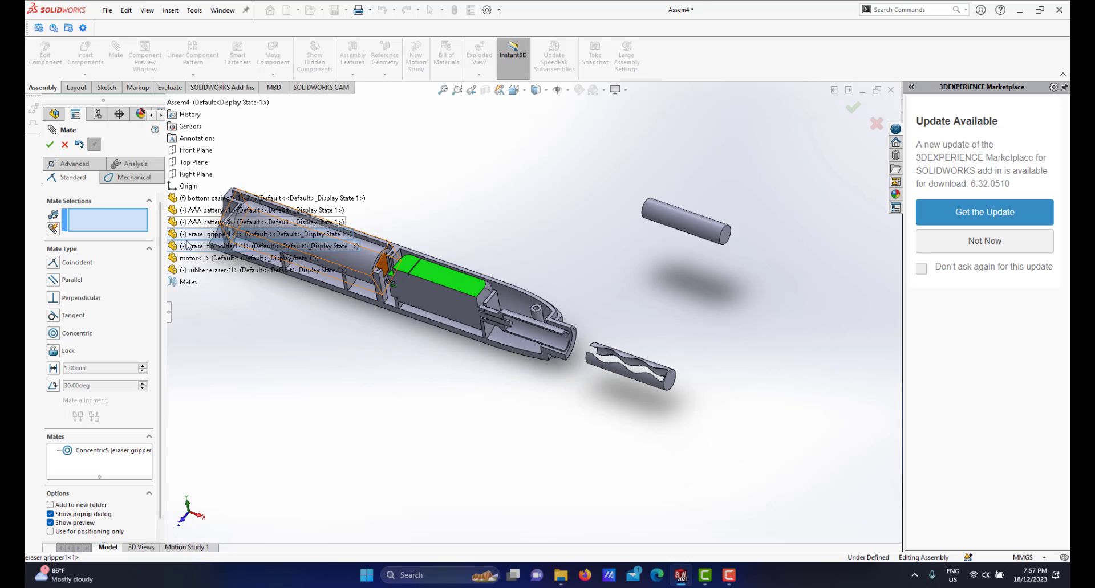
middle_click_drag(460, 190, 542, 215, "ctrl")
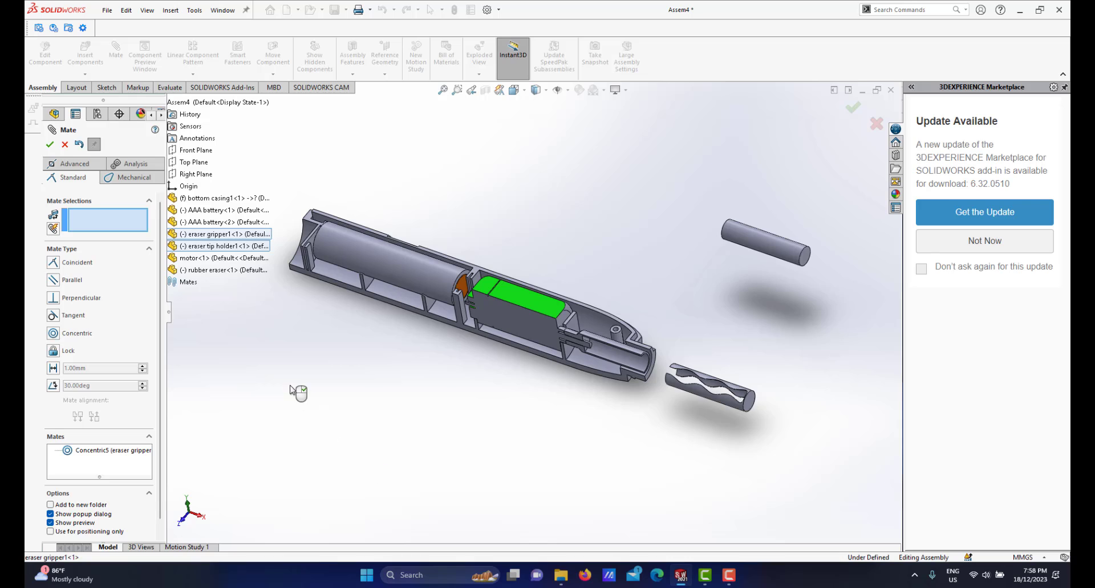
middle_click_drag(291, 390, 298, 381)
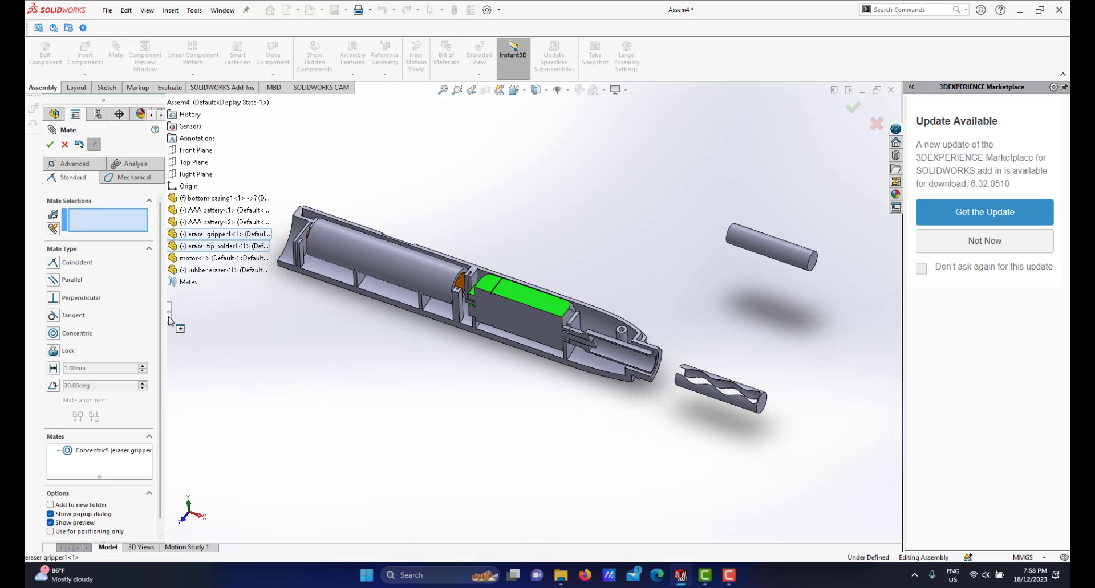
left_click(169, 319)
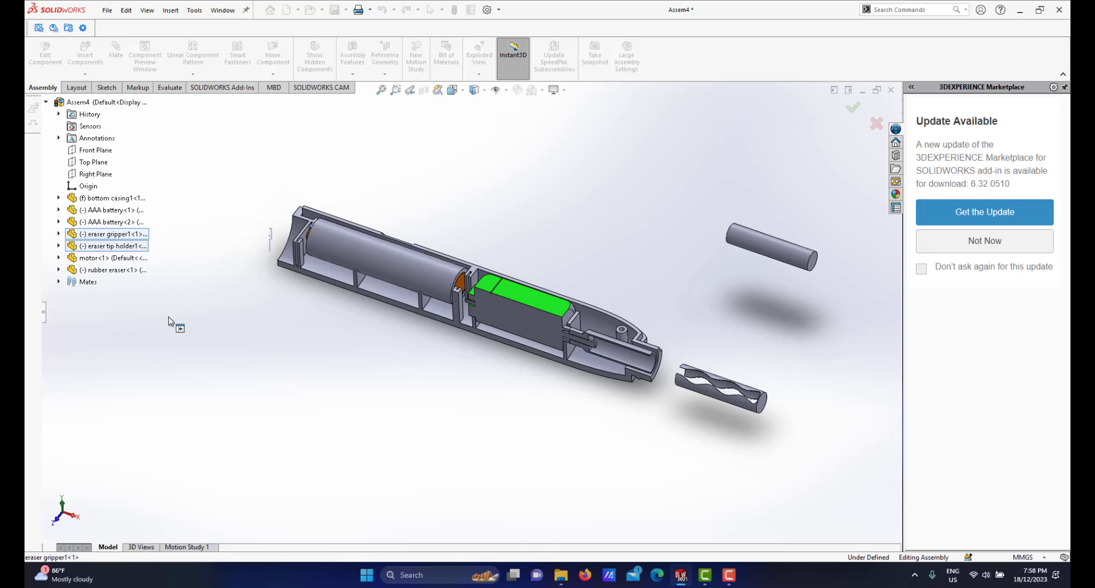
left_click(45, 313)
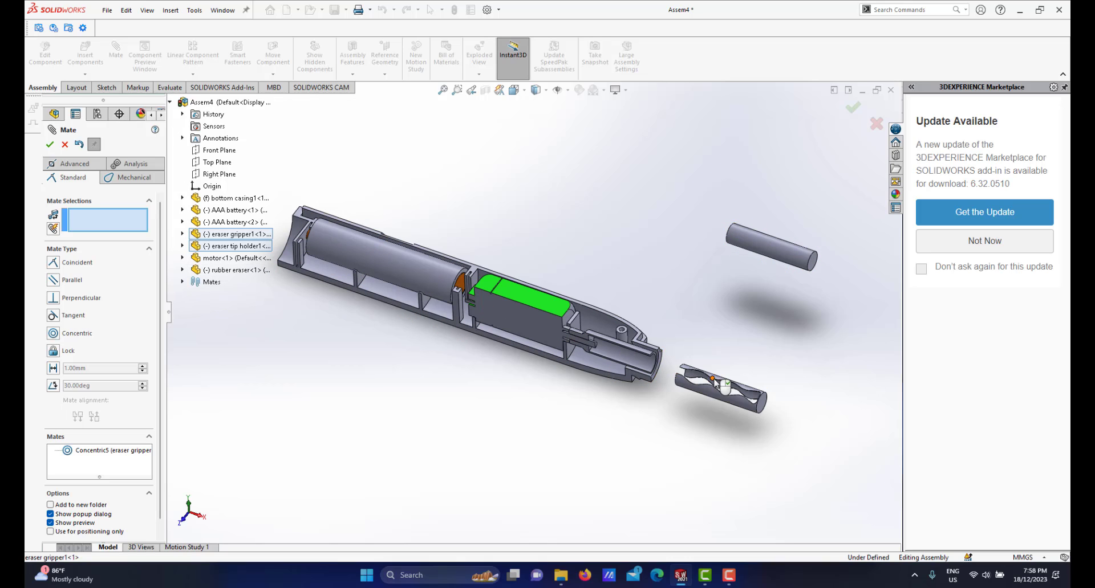
Set a coincident mate between the eraser gripper's Top Plane and the assembly's Top Plane.
left_click(183, 234)
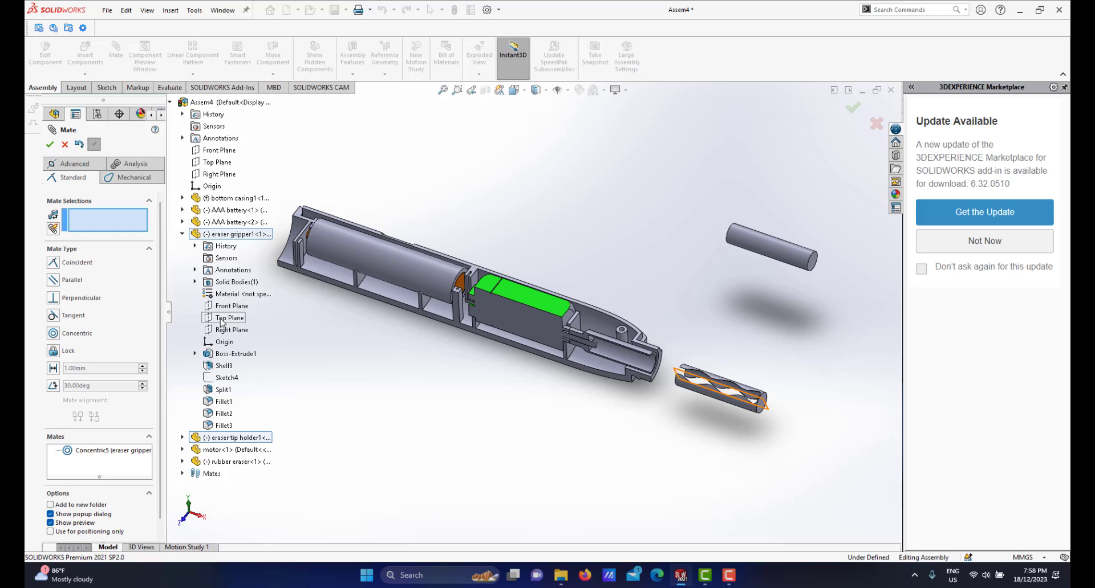
left_click(222, 321)
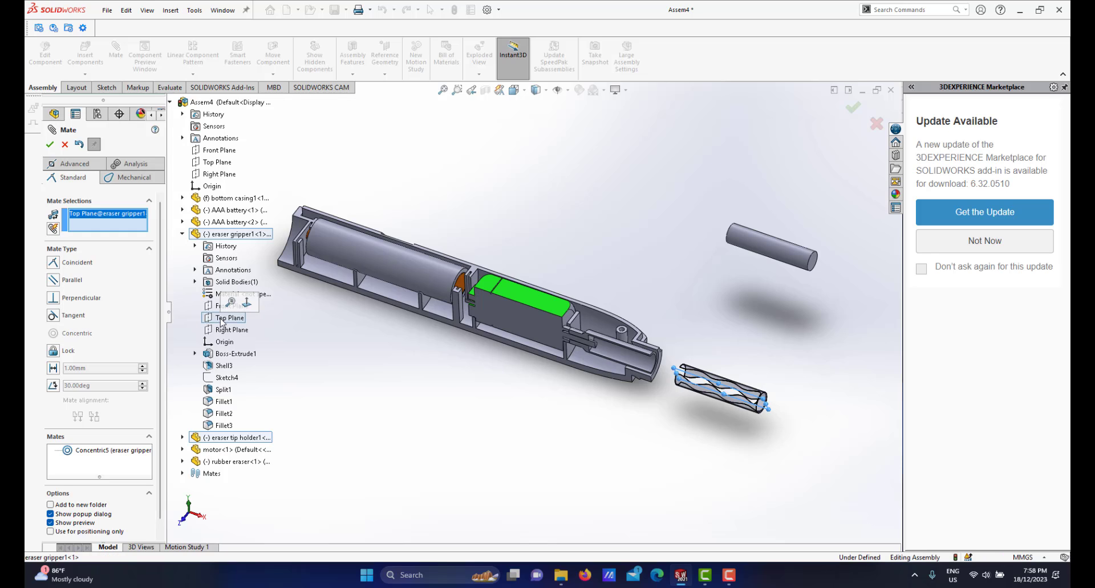
left_click(211, 163)
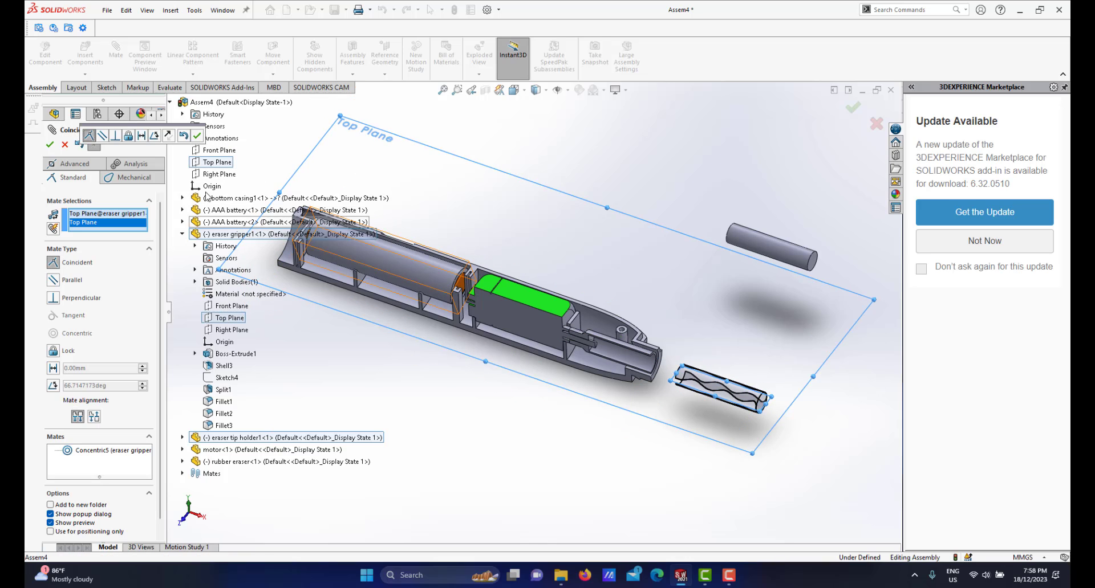
left_click(197, 135)
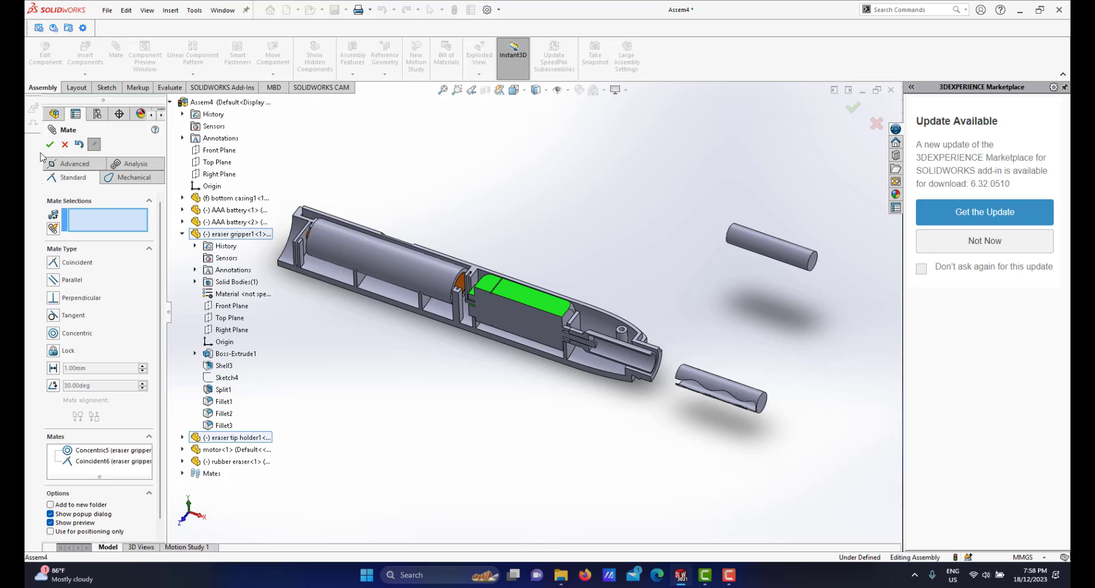
key("Escape")
scroll(680, 376, "up", 1)
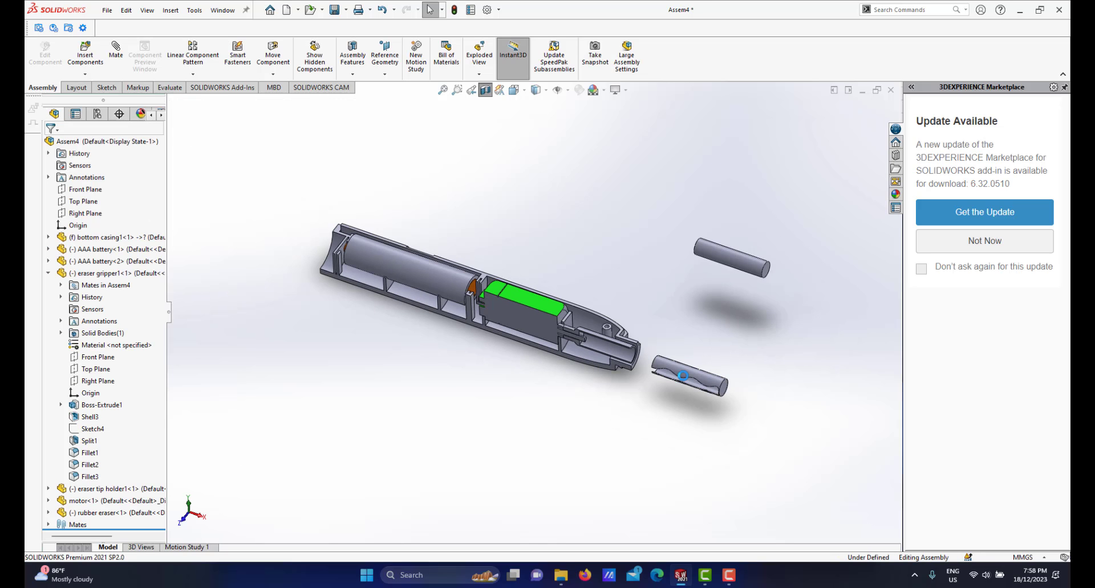
scroll(683, 362, "down", 3)
mouse_move(566, 342)
middle_mouse_down()
mouse_move(569, 254)
mouse_move(624, 269)
mouse_move(618, 334)
mouse_move(580, 342)
middle_mouse_up()
scroll(570, 331, "up", 6)
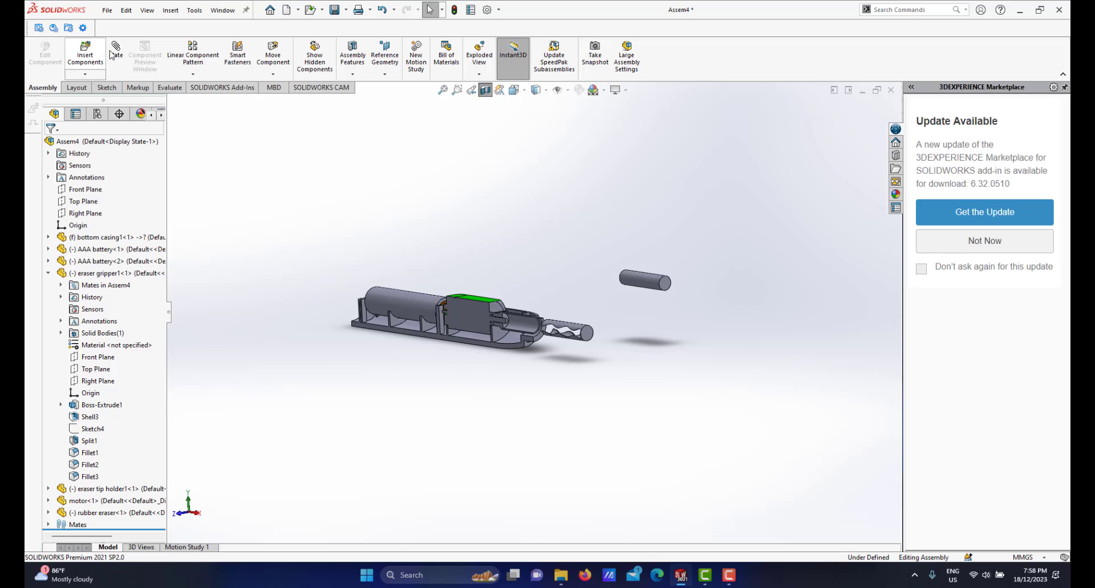
Start a coincident mate between the eraser gripper's closed end face and the end face of the motor shaft.
scroll(577, 342, "down", 4)
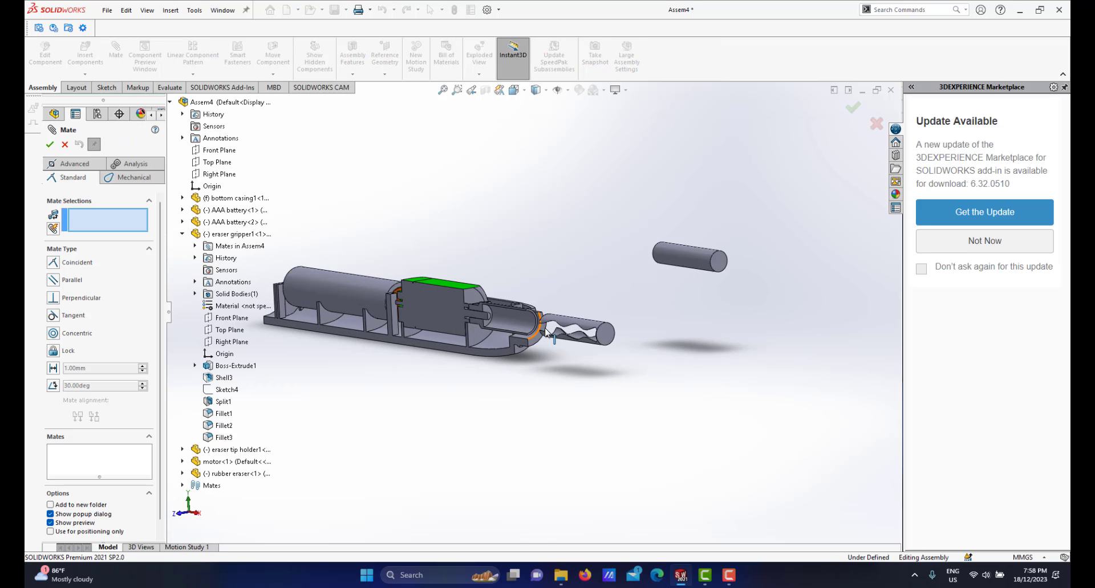
scroll(574, 370, "up", 3)
scroll(568, 363, "down", 3)
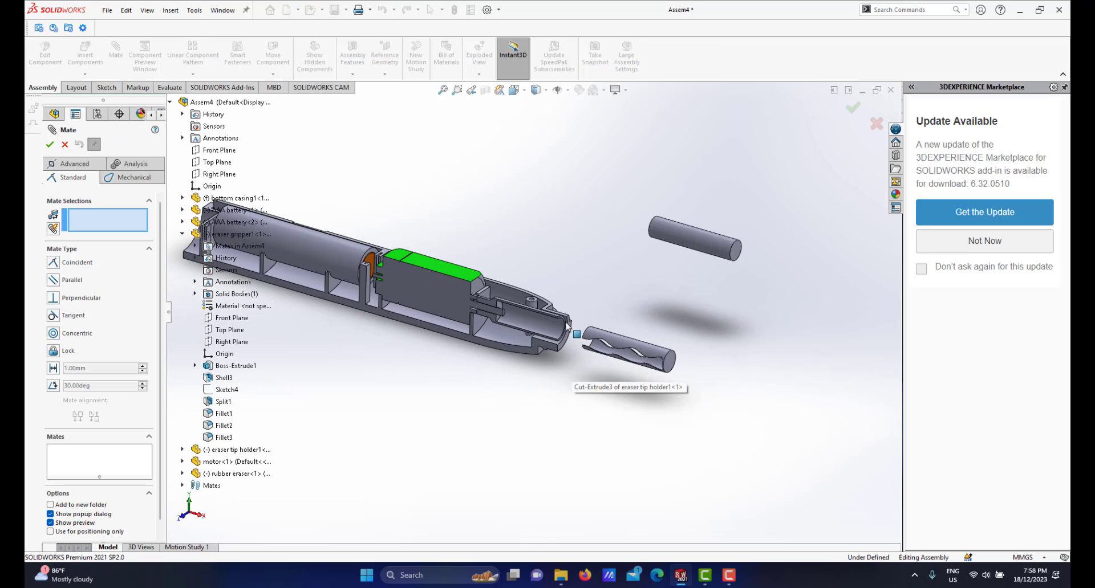
scroll(568, 327, "down", 1)
scroll(568, 326, "down", 1)
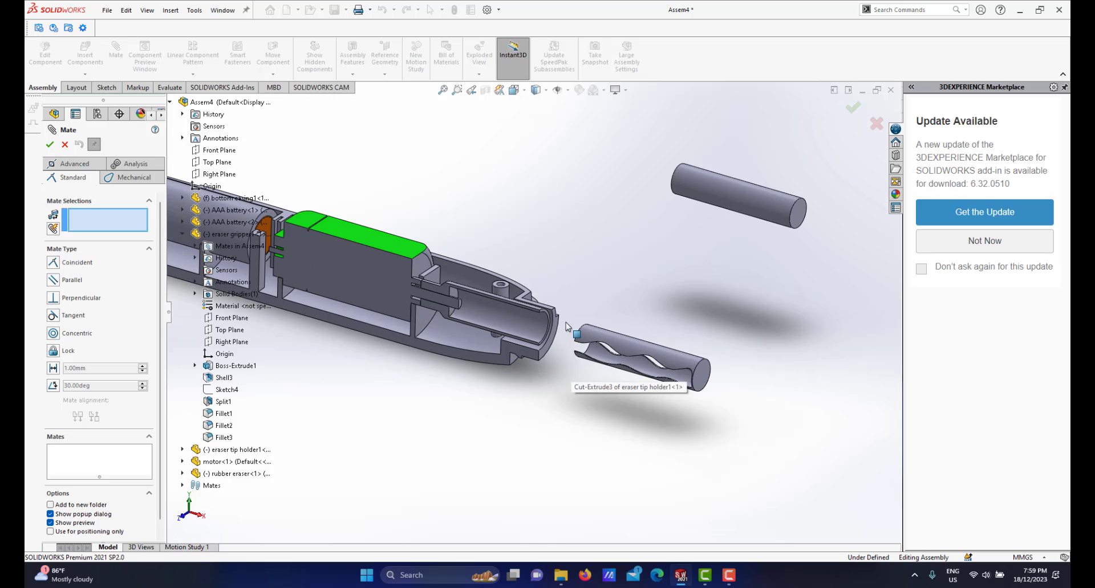
scroll(567, 326, "down", 1)
left_click(736, 389)
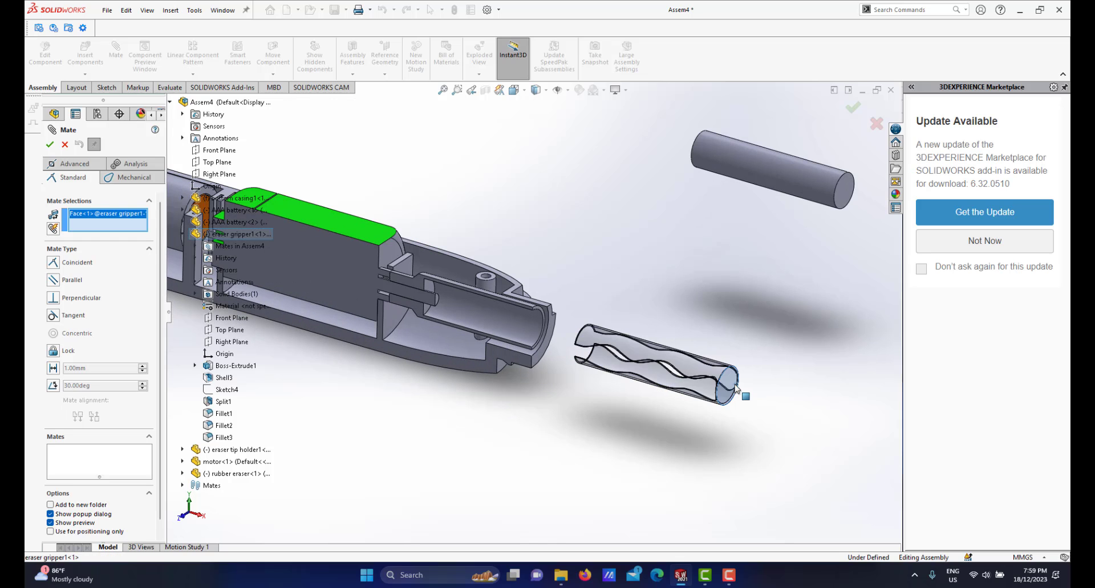
scroll(398, 324, "down", 4)
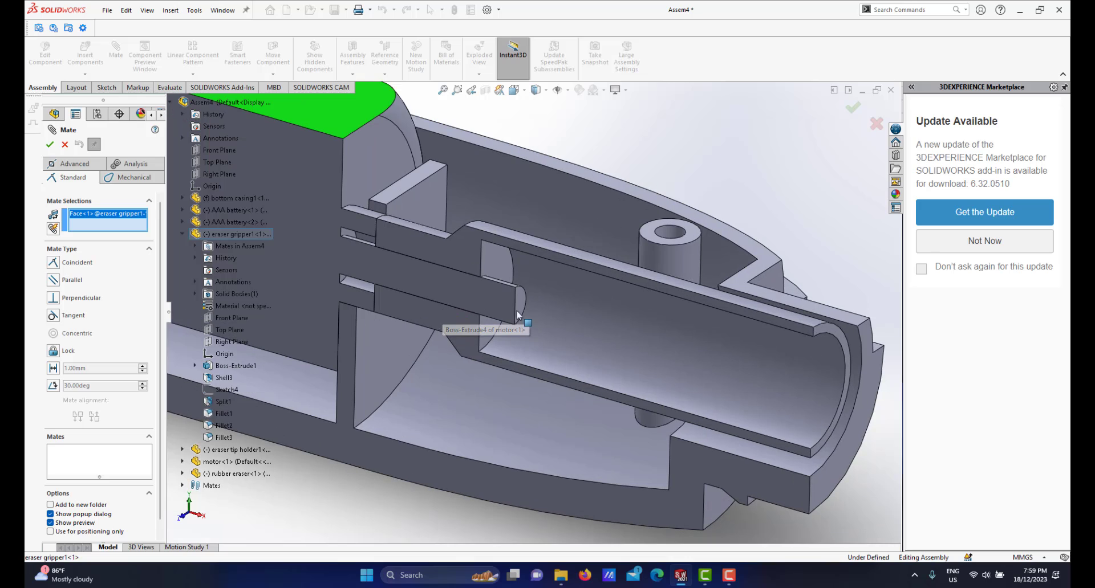
left_click(522, 300)
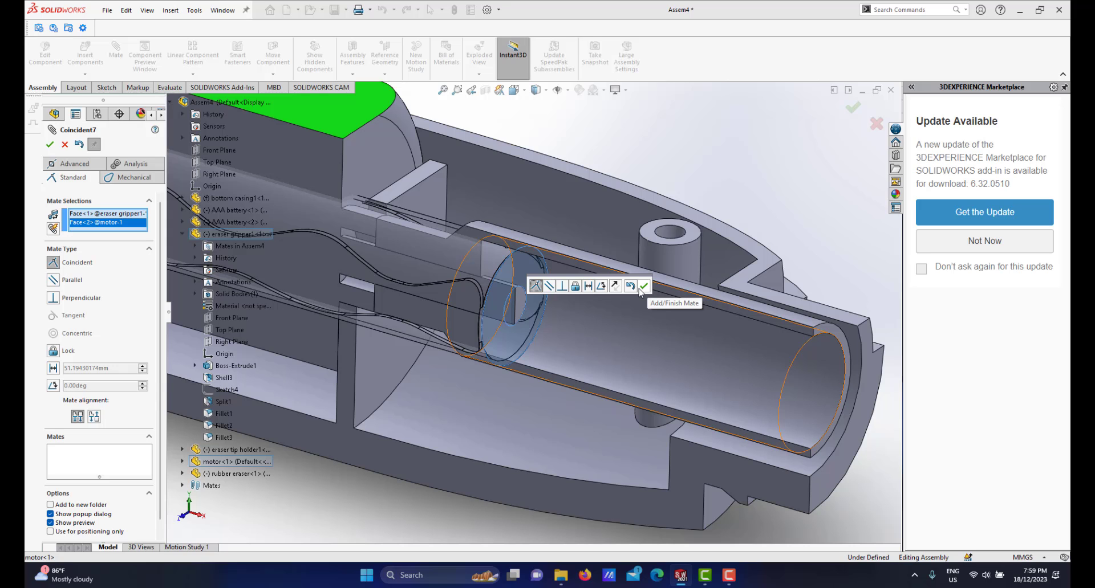
Flip the coincident mate's alignment so the gripper's open end points out of the casing, and add the mate.
left_click(94, 416)
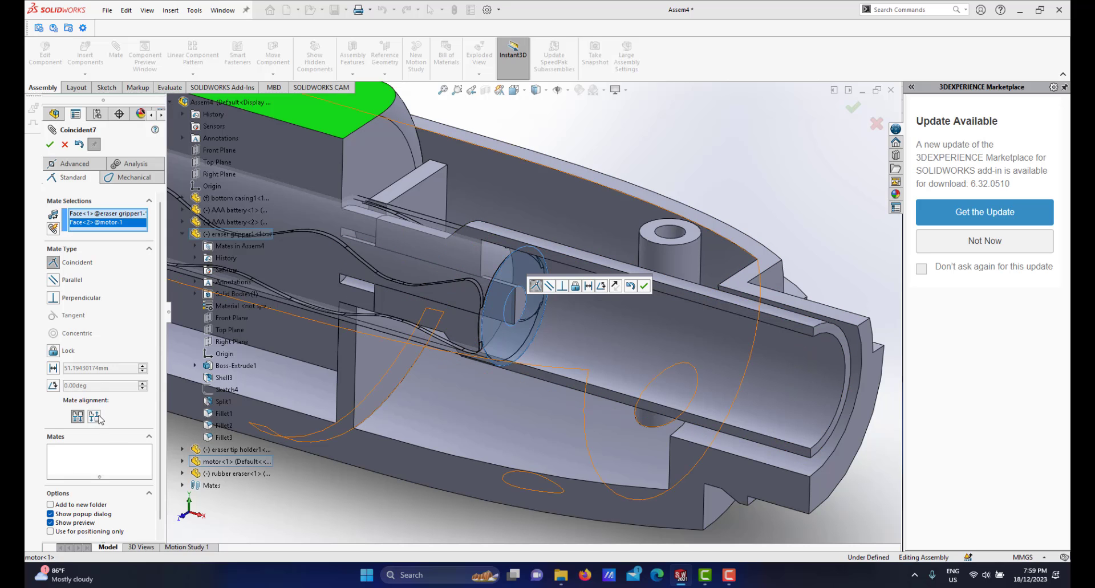
left_click(95, 416)
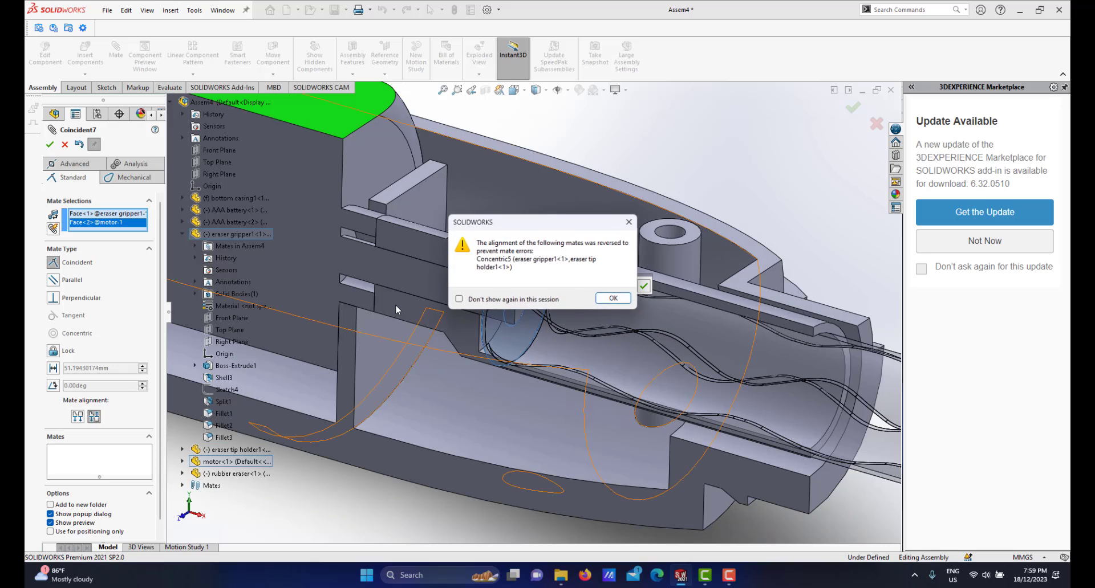
left_click(615, 299)
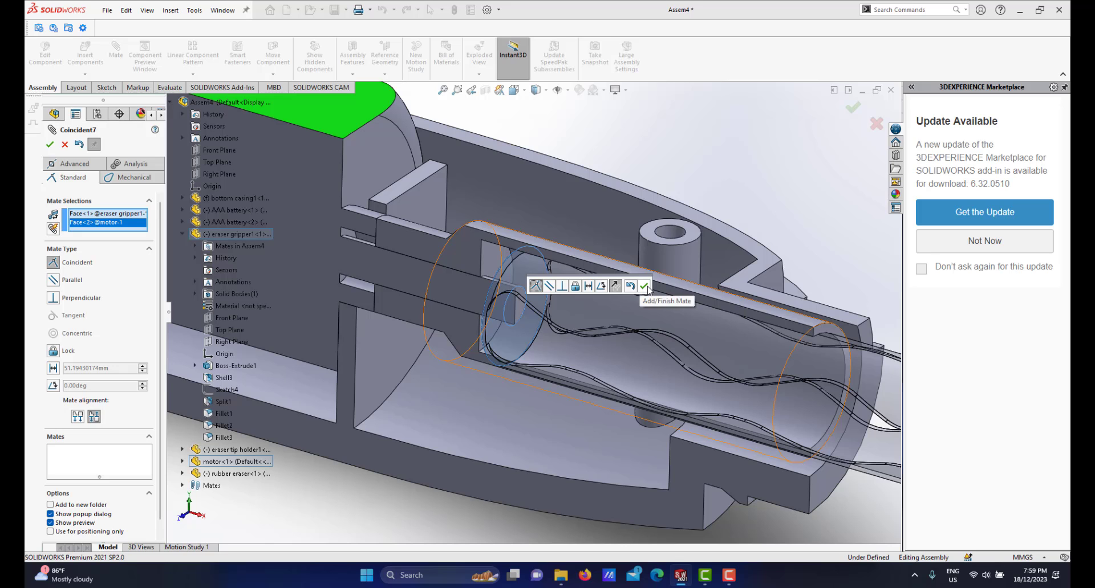
left_click(645, 287)
scroll(687, 399, "up", 3)
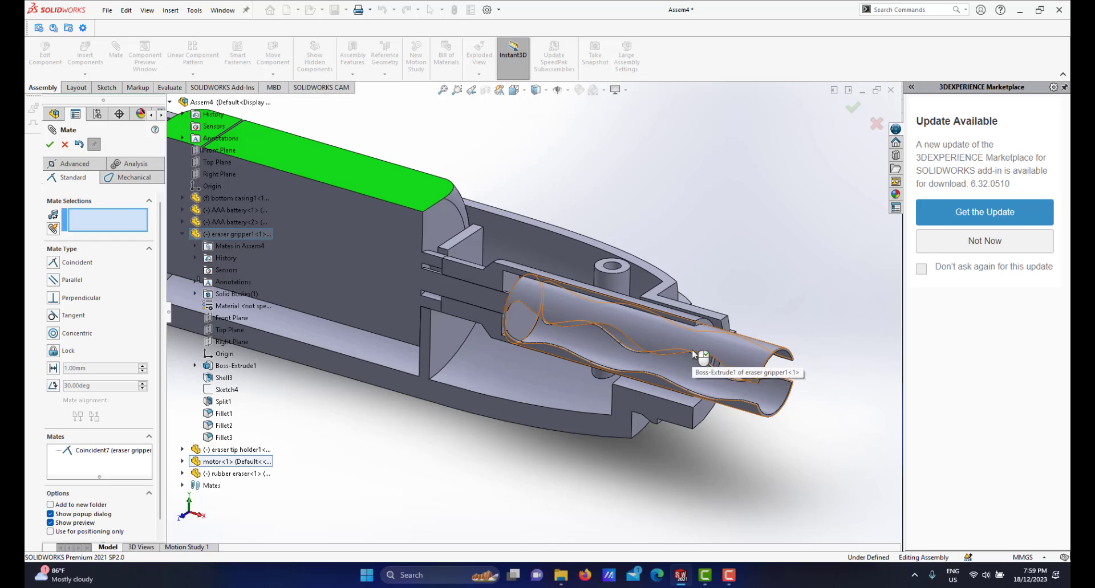
scroll(693, 355, "up", 5)
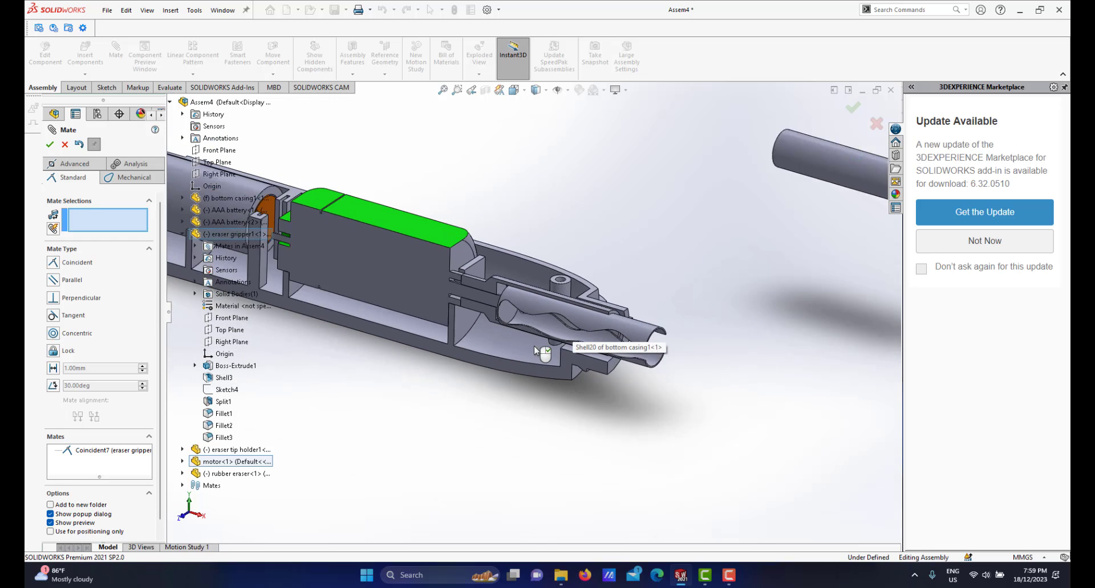
scroll(536, 351, "up", 3)
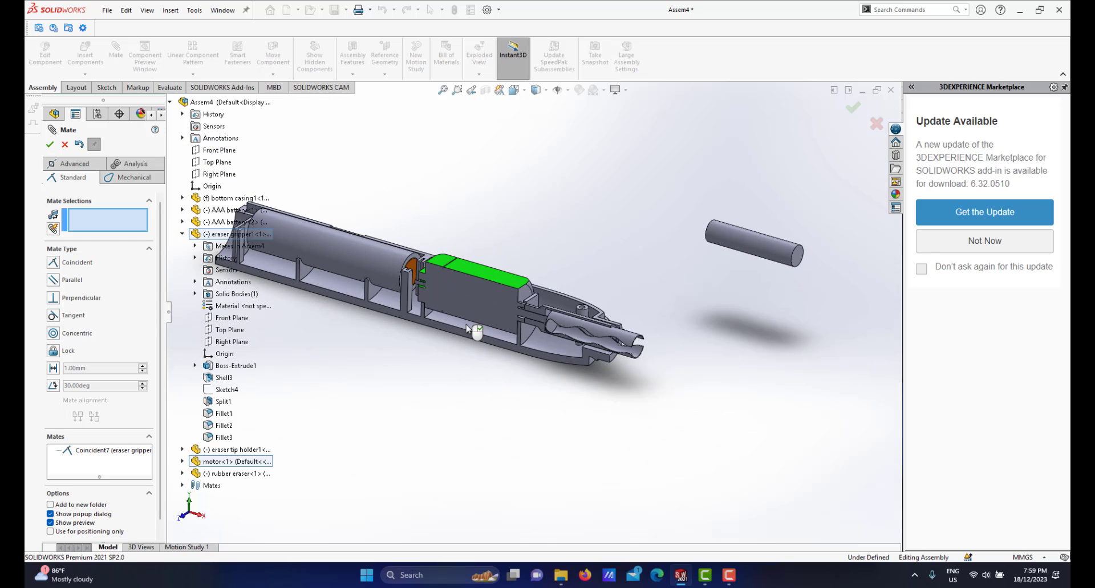
scroll(499, 328, "down", 2)
scroll(522, 328, "up", 3)
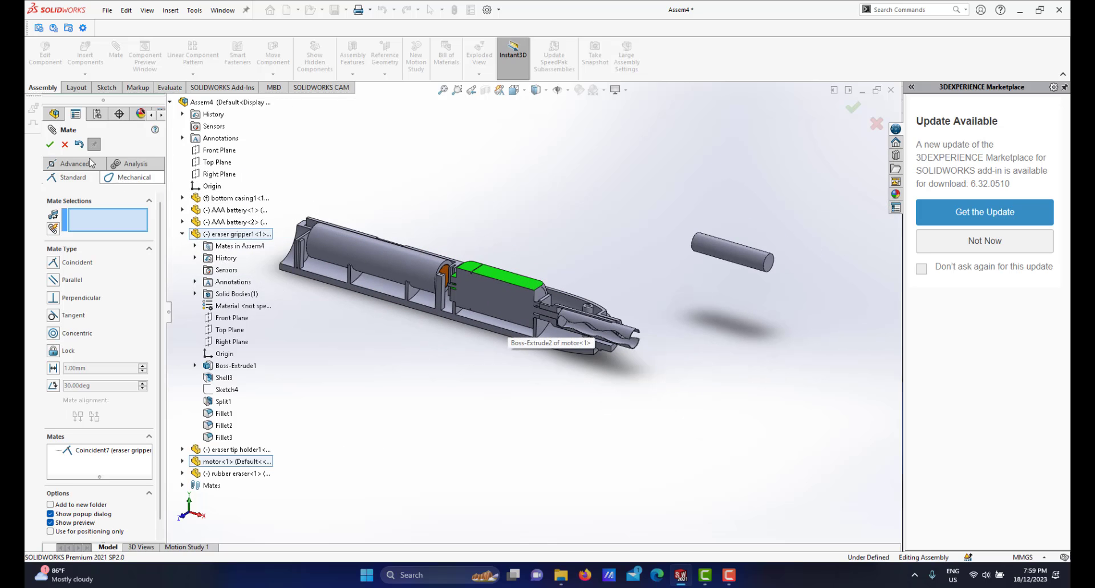
left_click(50, 144)
Set a concentric mate between the rubber eraser's cylindrical face and the gripper's inner cylindrical face, and slide the eraser out beyond the gripper.
scroll(565, 356, "down", 3)
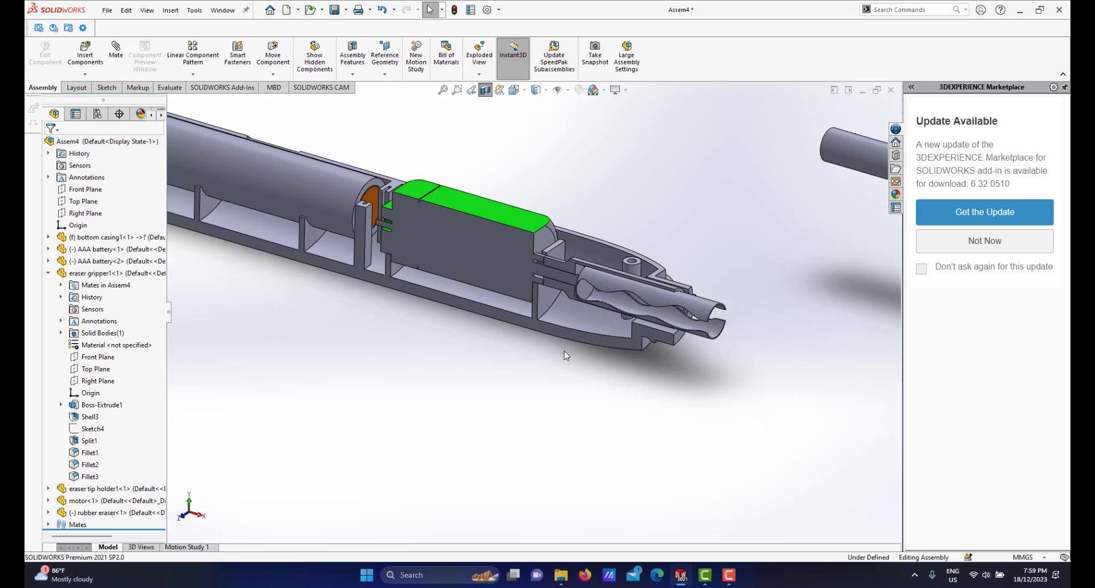
scroll(642, 262, "down", 2)
mouse_move(642, 262)
middle_mouse_down()
mouse_move(691, 227)
mouse_move(604, 300)
mouse_move(646, 270)
mouse_move(655, 281)
middle_mouse_up()
scroll(637, 272, "up", 5)
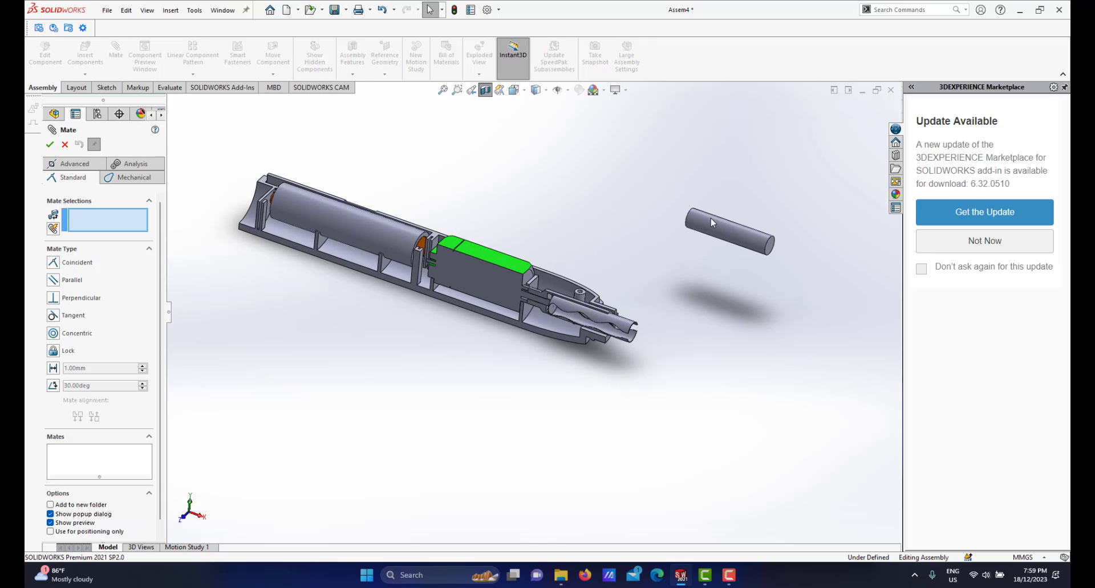
left_click(725, 231)
scroll(550, 325, "down", 2)
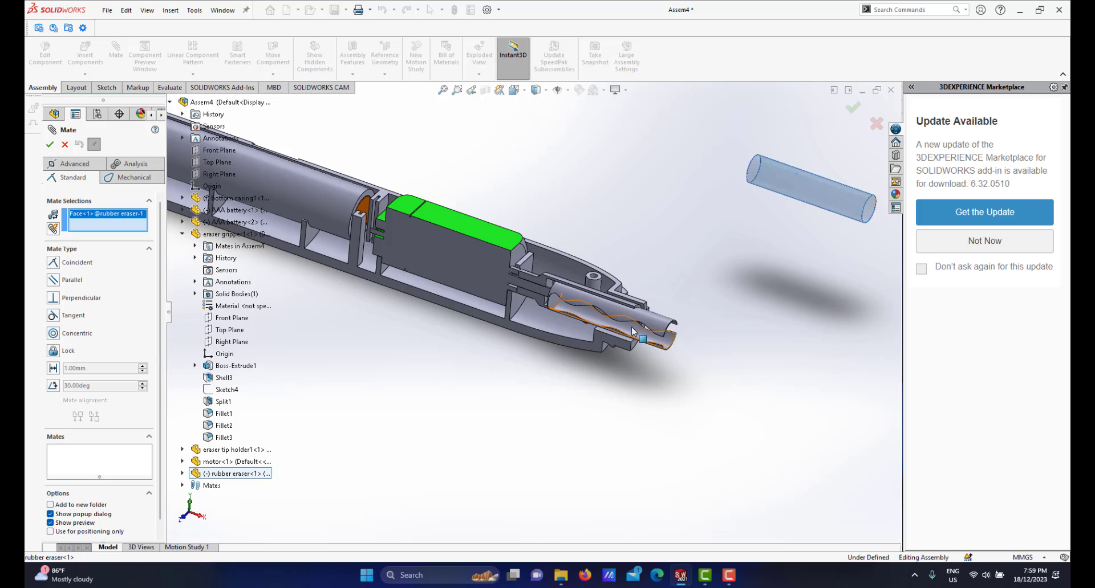
left_click(633, 328)
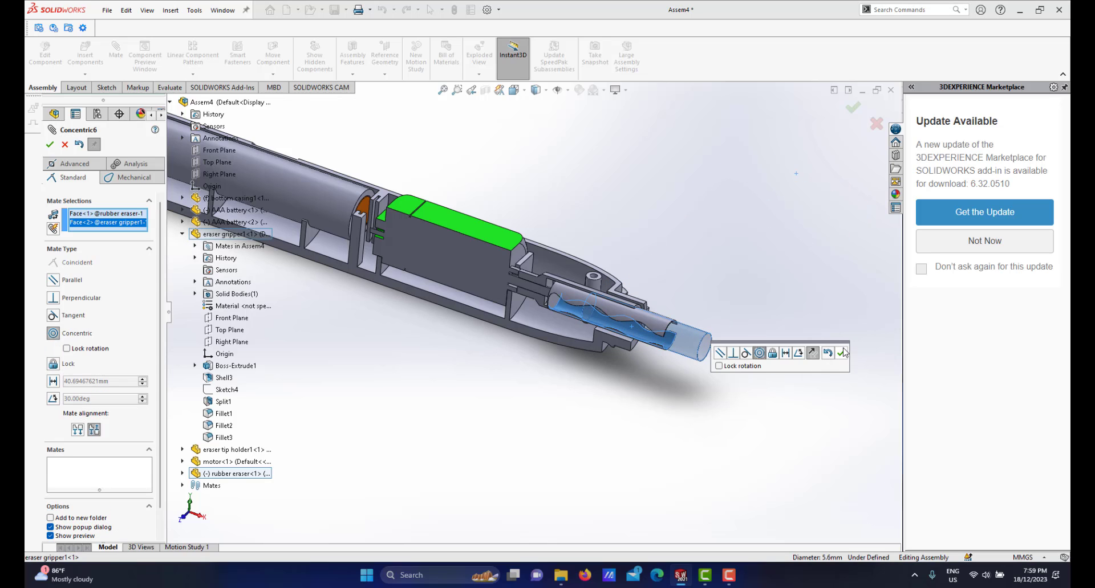
left_click(842, 354)
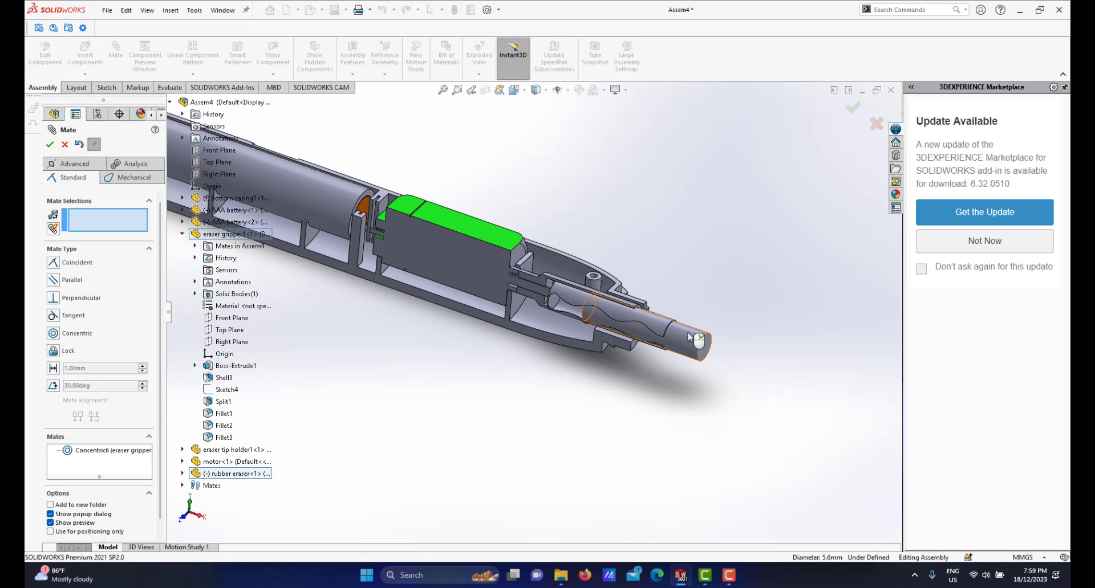
left_click_drag(785, 364, 837, 374)
Set a coincident mate between the rubber eraser's end face nearest the gripper and the inside face of the gripper's closed end.
mouse_move(684, 383)
middle_mouse_down()
mouse_move(743, 362)
mouse_move(700, 374)
middle_mouse_up()
scroll(699, 368, "down", 4)
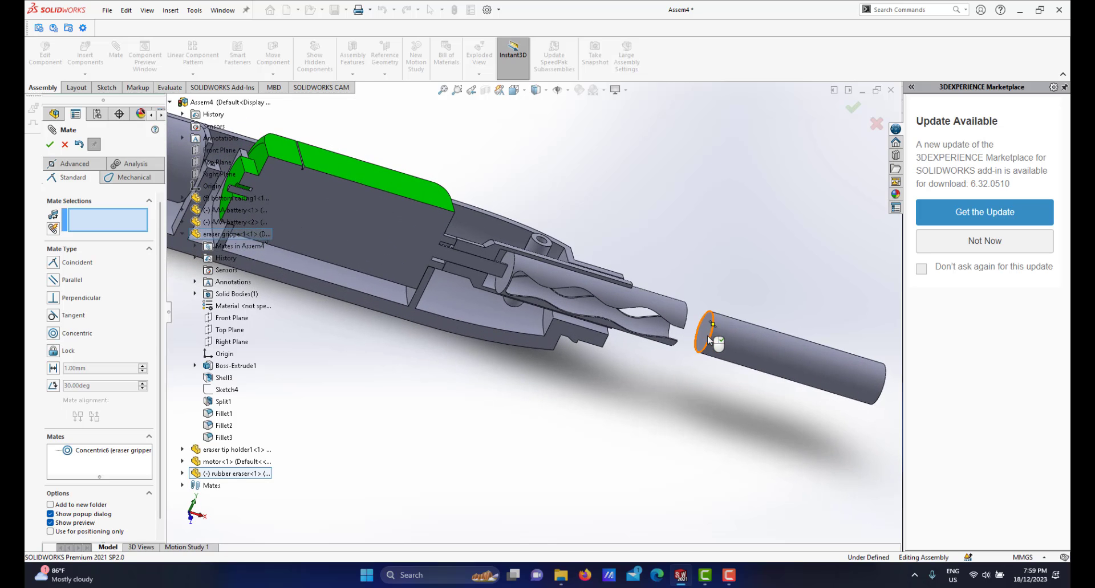
scroll(570, 297, "down", 4)
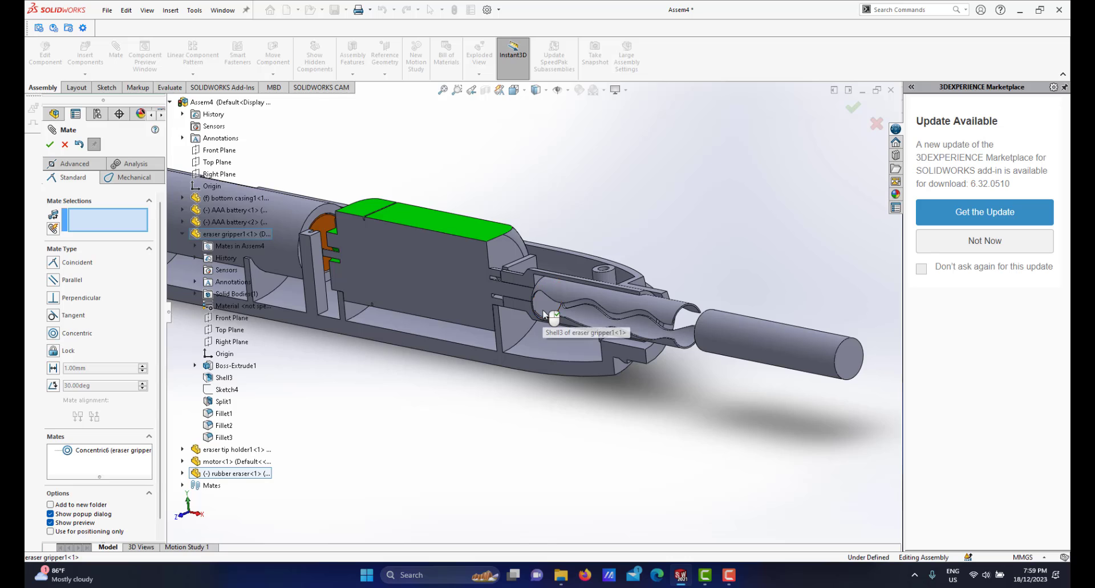
scroll(553, 283, "down", 3)
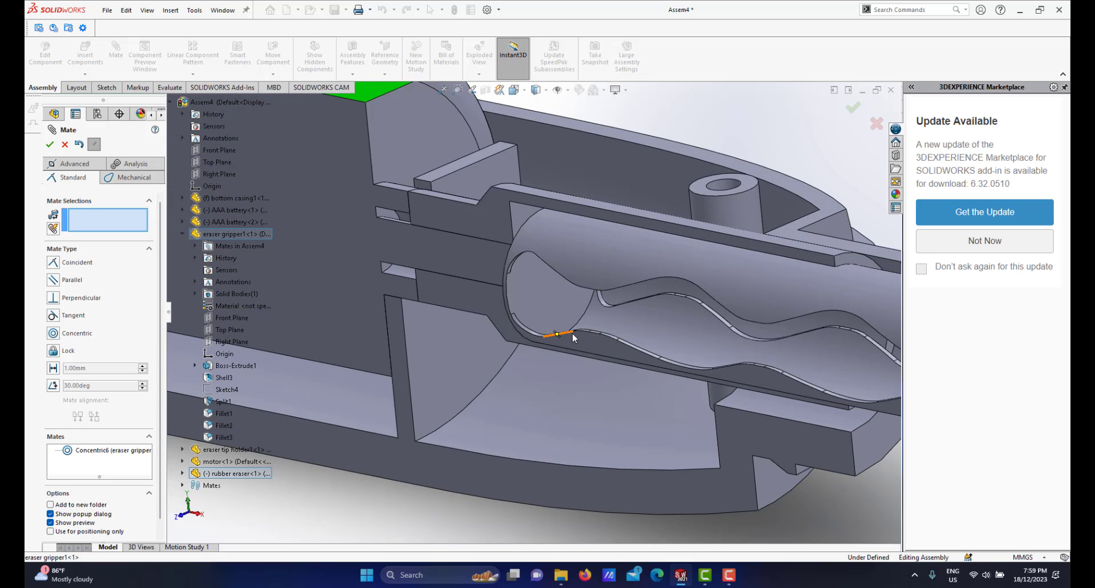
scroll(568, 339, "up", 6)
scroll(664, 375, "up", 3)
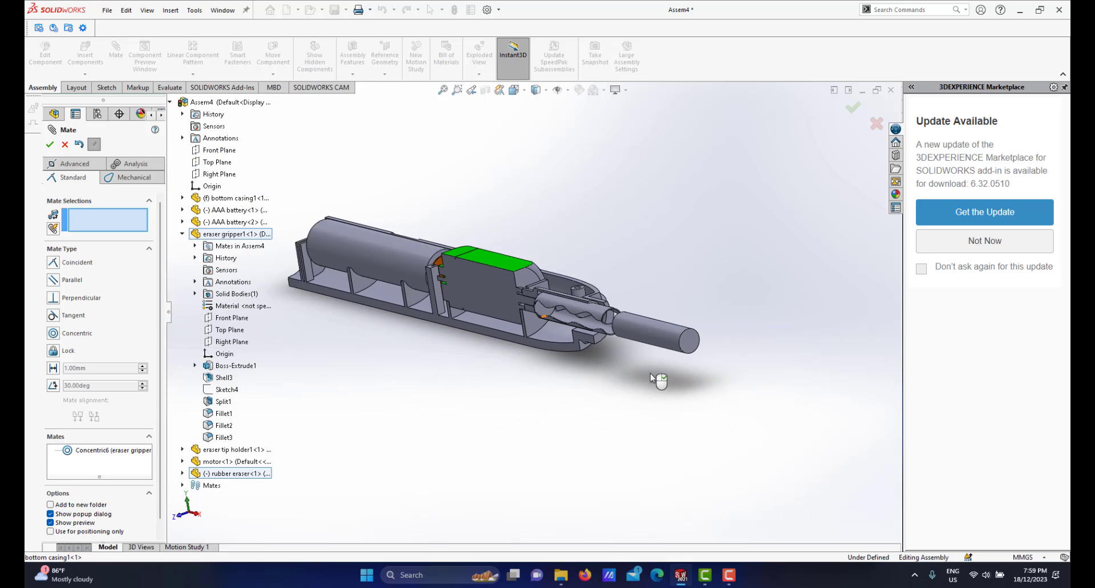
middle_click_drag(652, 376, 719, 392)
scroll(672, 318, "down", 4)
mouse_move(671, 317)
middle_mouse_down()
mouse_move(676, 310)
mouse_move(669, 328)
mouse_move(473, 296)
middle_mouse_up()
left_click(675, 328)
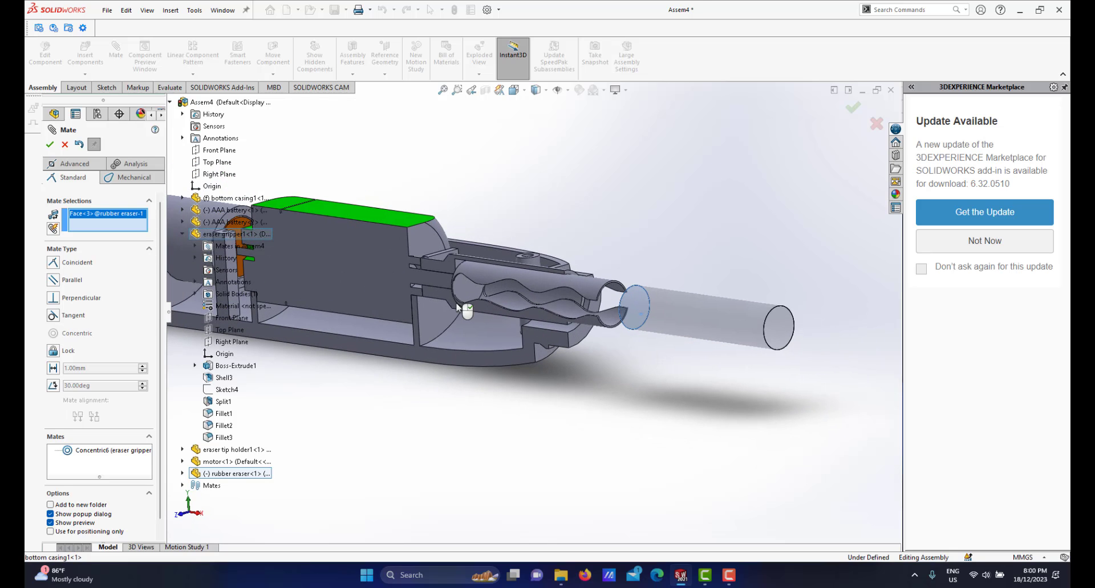
left_click(468, 295)
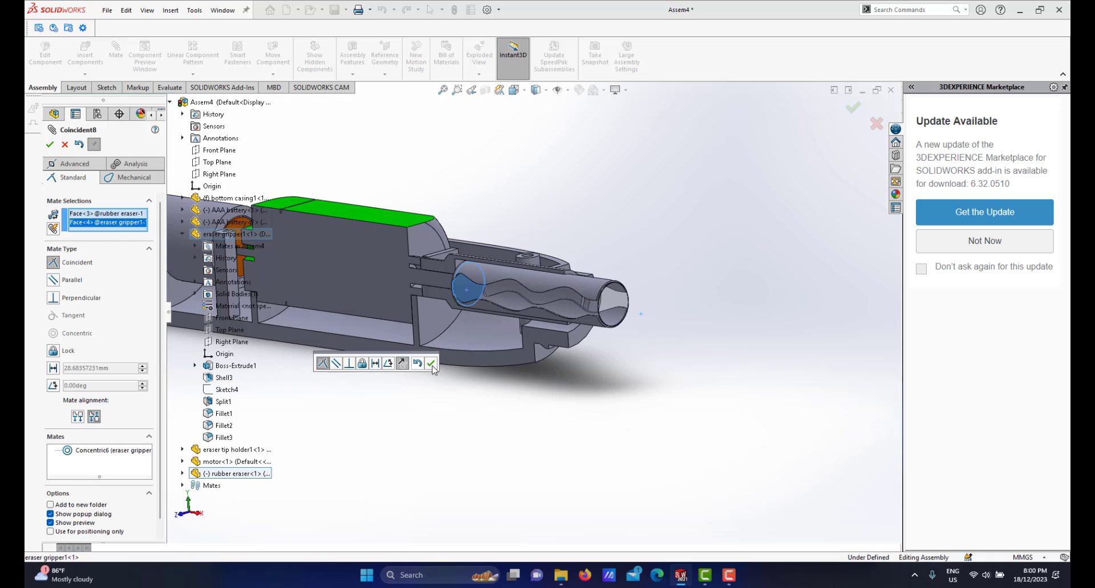
left_click(432, 370)
mouse_move(513, 342)
middle_mouse_down()
mouse_move(645, 329)
mouse_move(650, 266)
middle_mouse_up()
scroll(642, 329, "down", 3)
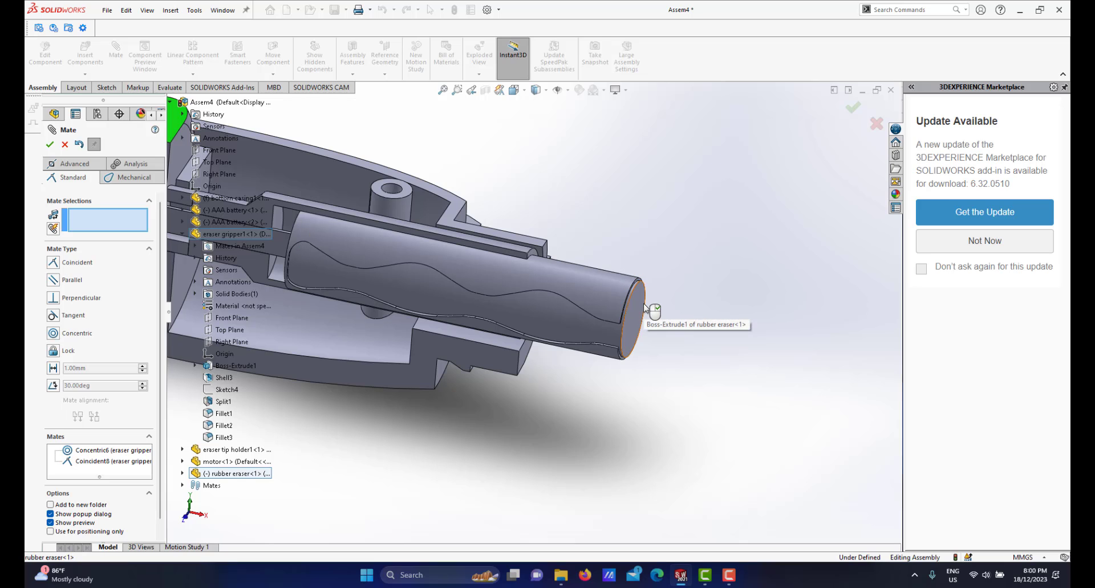
middle_click_drag(583, 335, 578, 334)
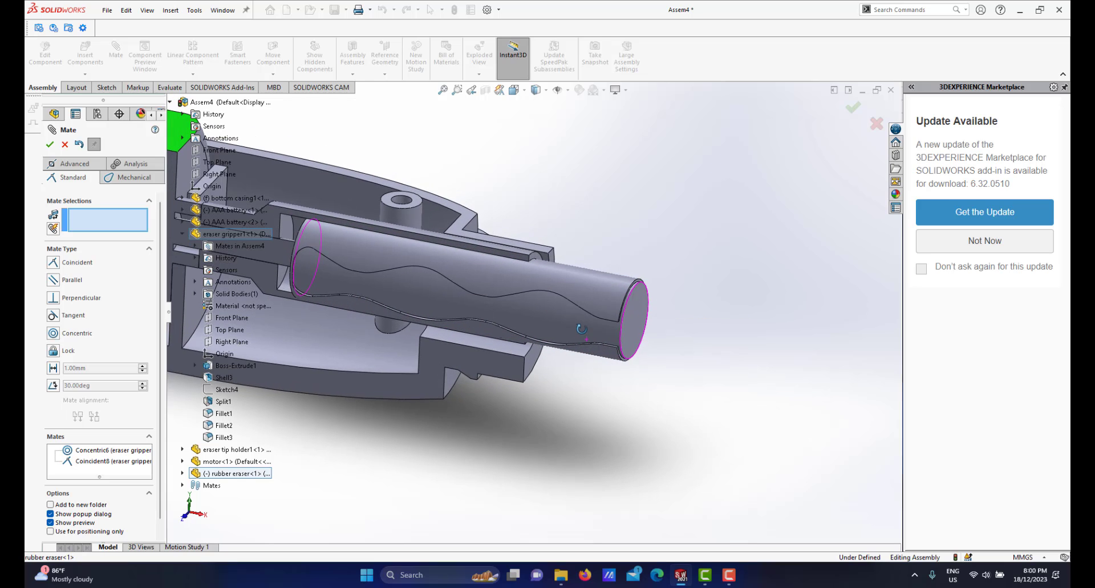
scroll(579, 334, "up", 2)
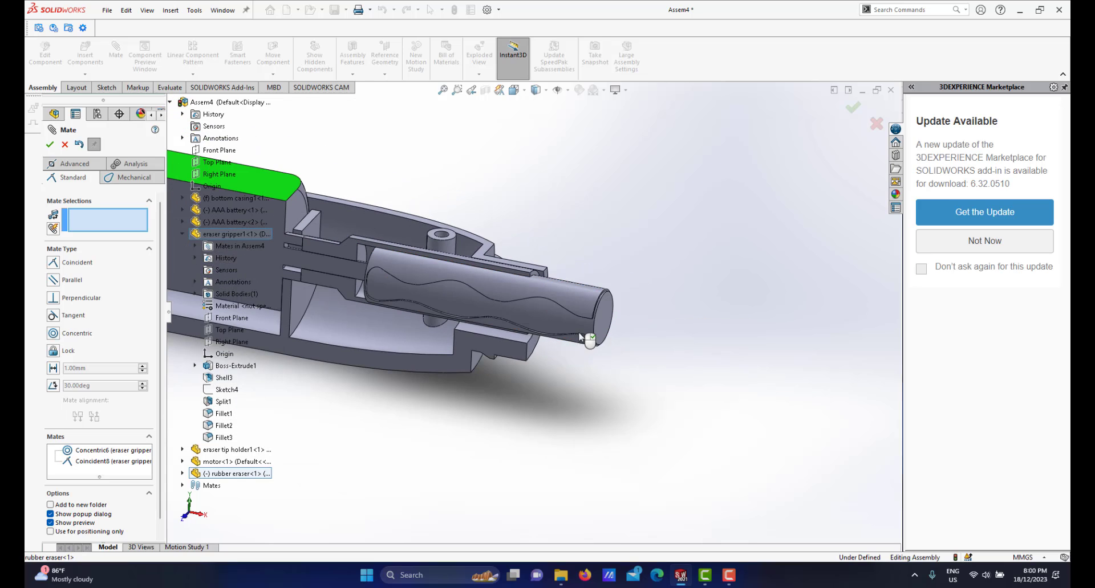
left_click(52, 145)
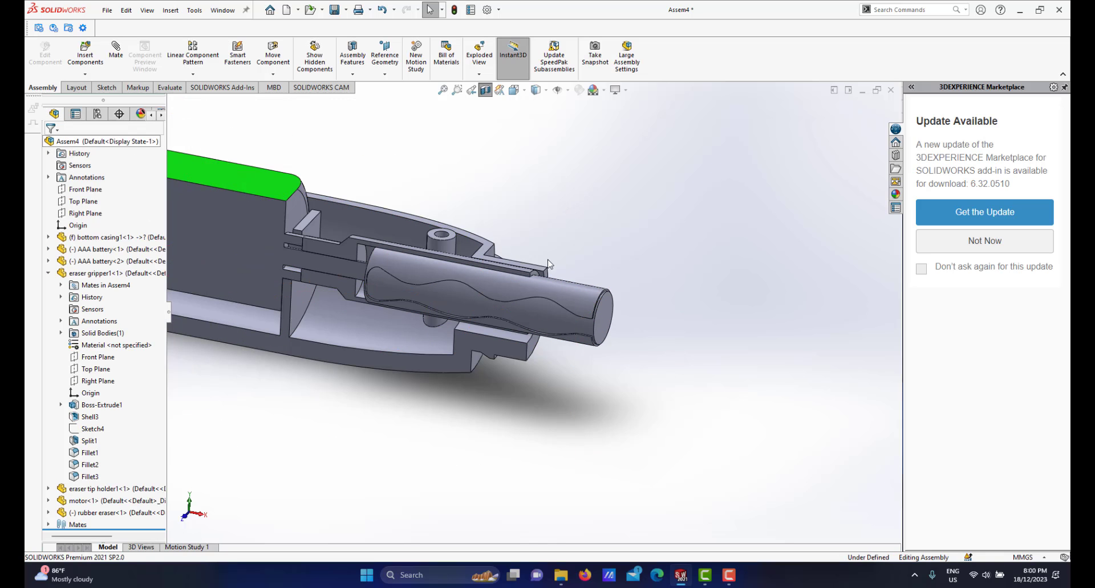
scroll(548, 297, "up", 3)
scroll(535, 325, "down", 1)
scroll(528, 340, "down", 2)
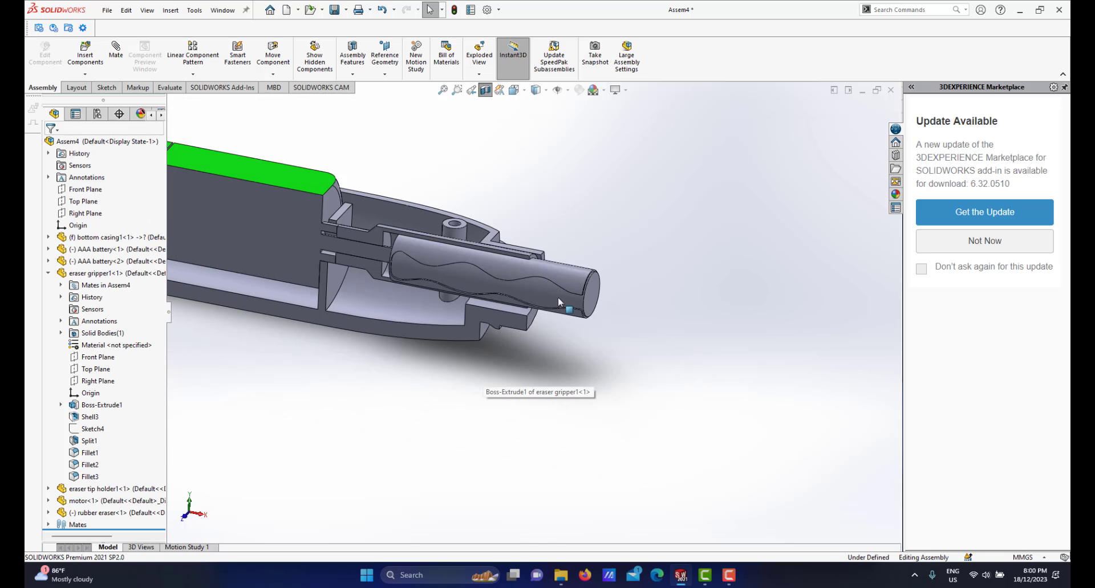
scroll(542, 288, "up", 1)
scroll(507, 296, "down", 1)
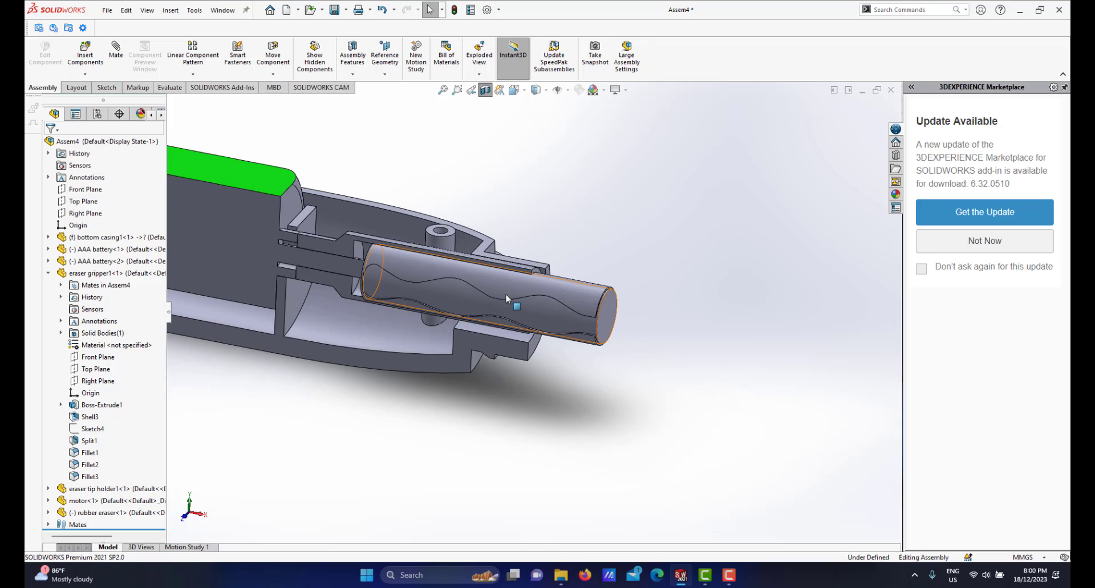
scroll(531, 310, "up", 2)
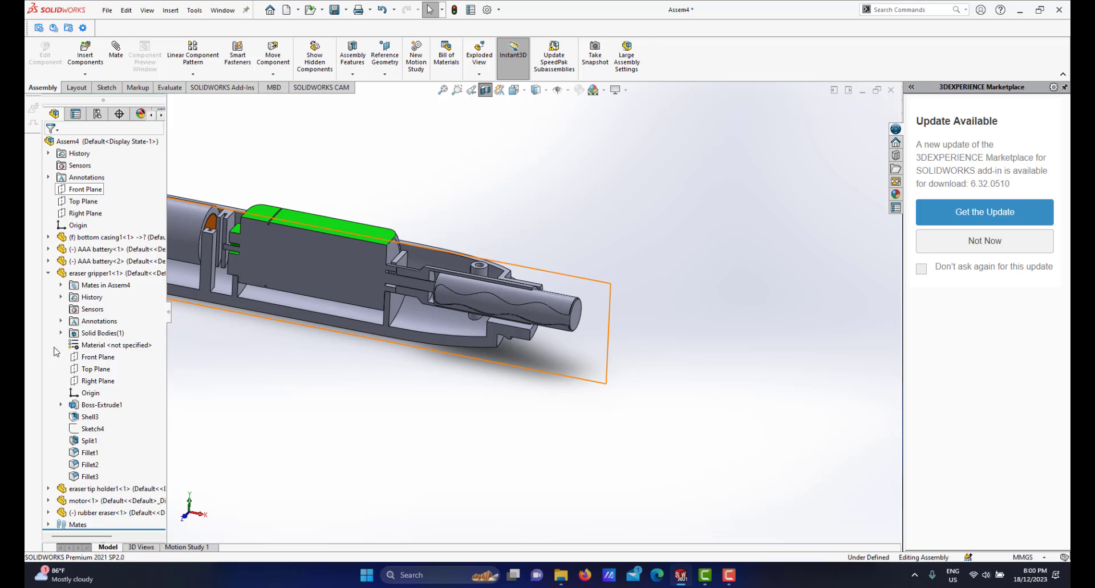
Change the coincident mate between the eraser gripper and the rubber eraser to a distance mate of 5 mm.
left_click(50, 526)
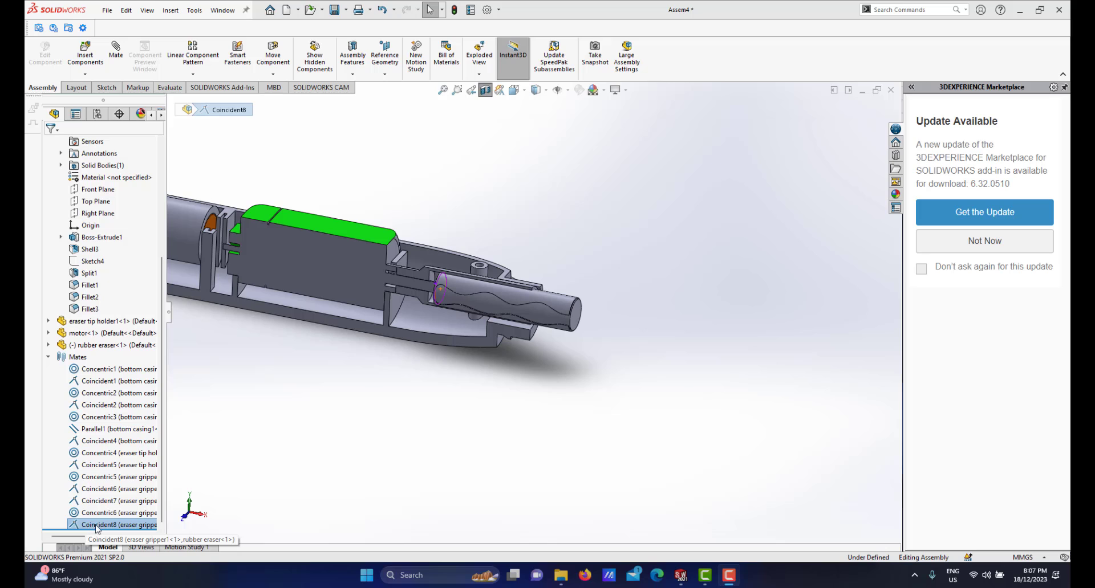
left_click(95, 525)
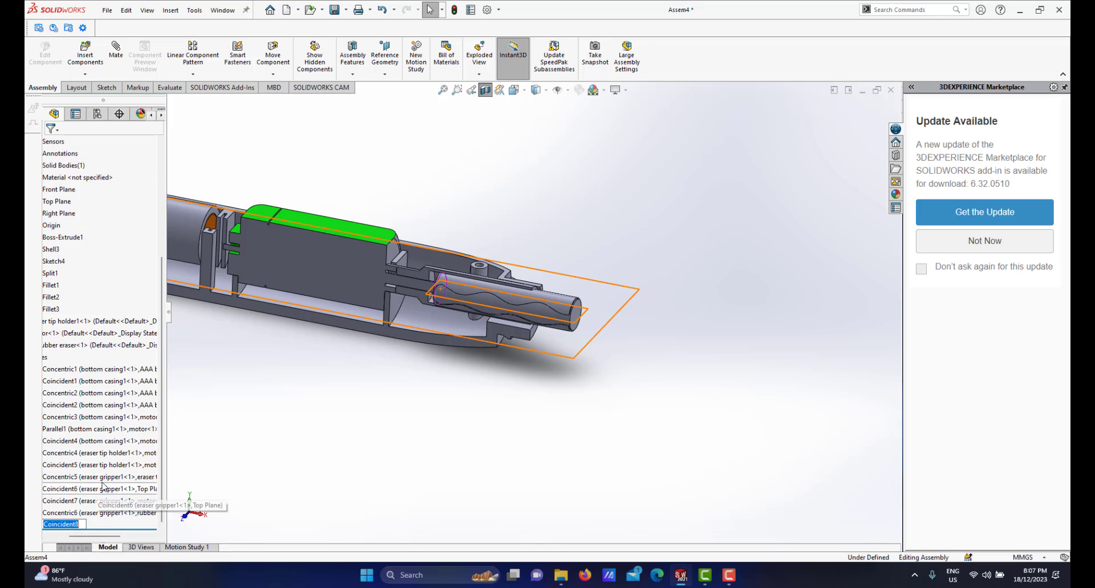
left_click(65, 537)
left_click(67, 525)
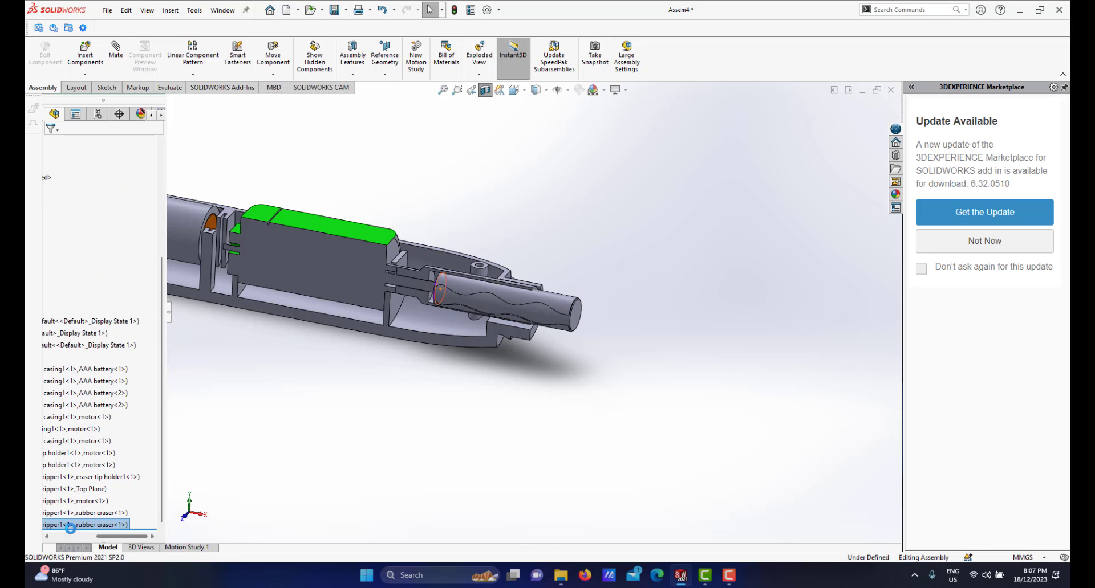
left_click(79, 538)
left_click(78, 525)
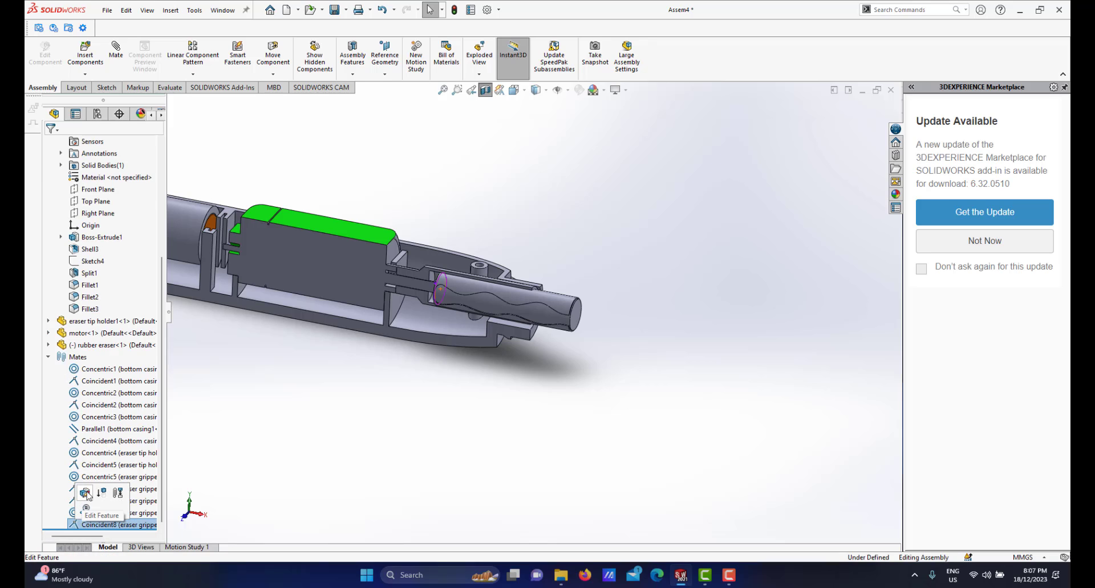
left_click(86, 494)
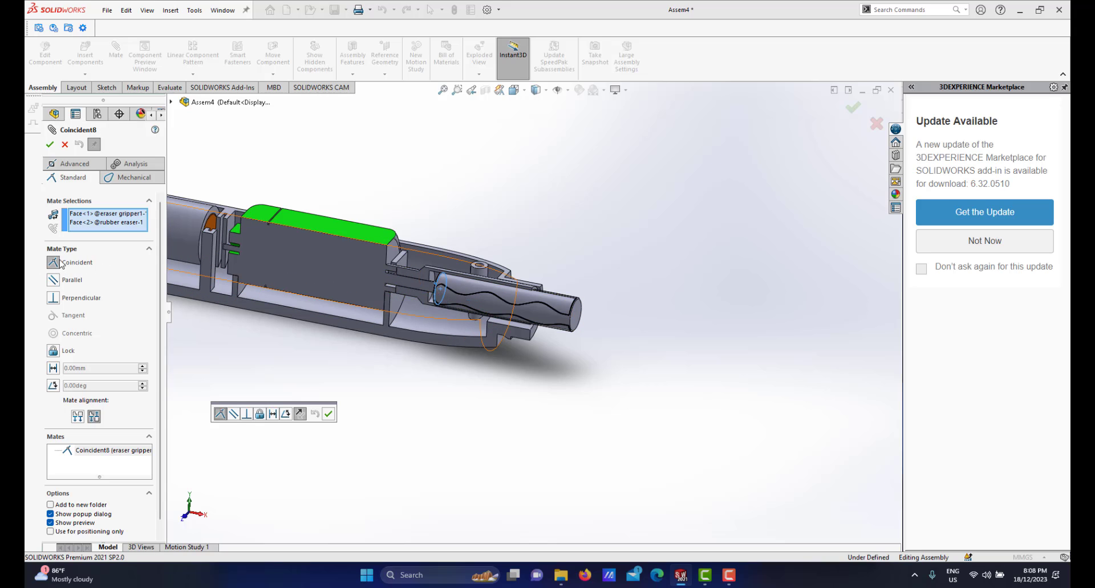
left_click(53, 369)
left_click(99, 366)
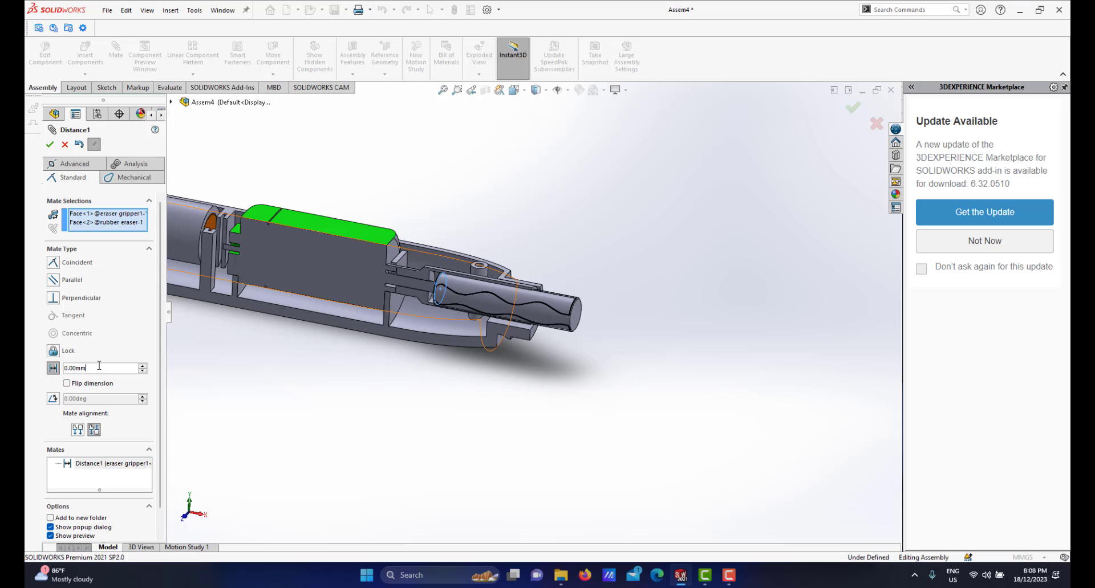
type("5")
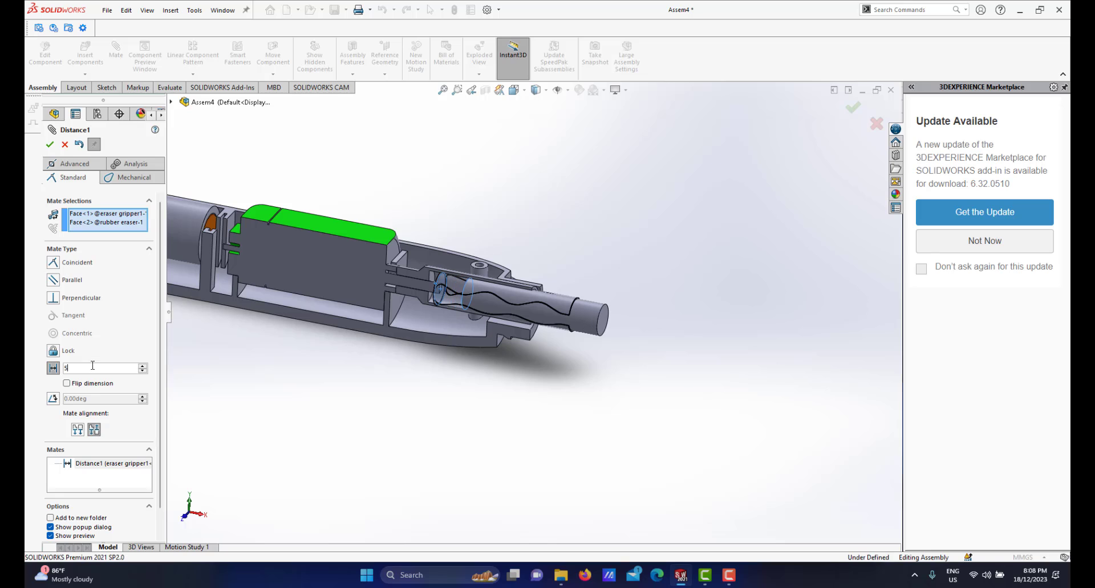
key("Return")
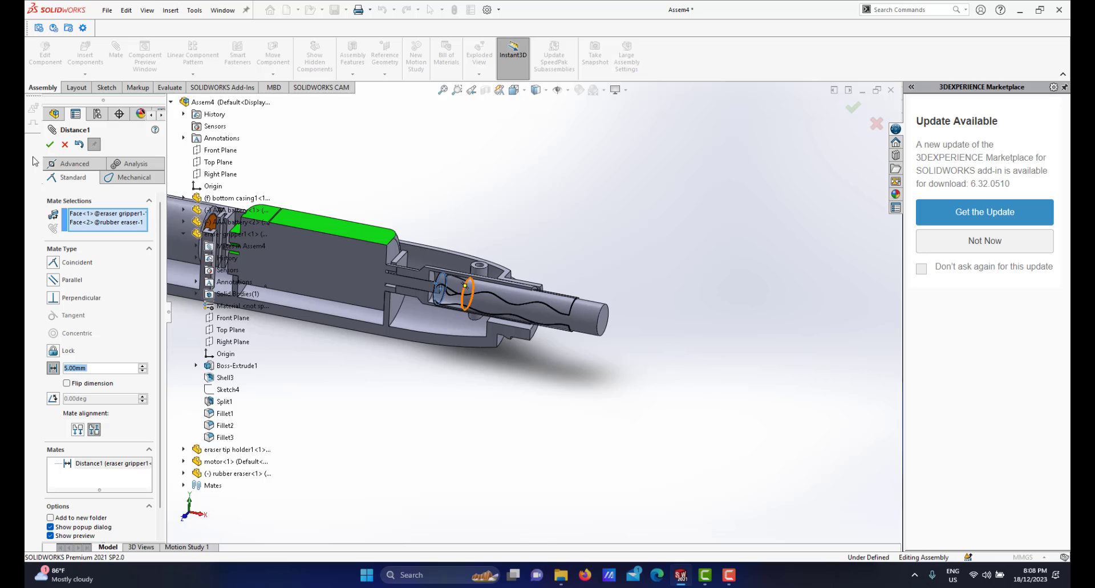
left_click(49, 145)
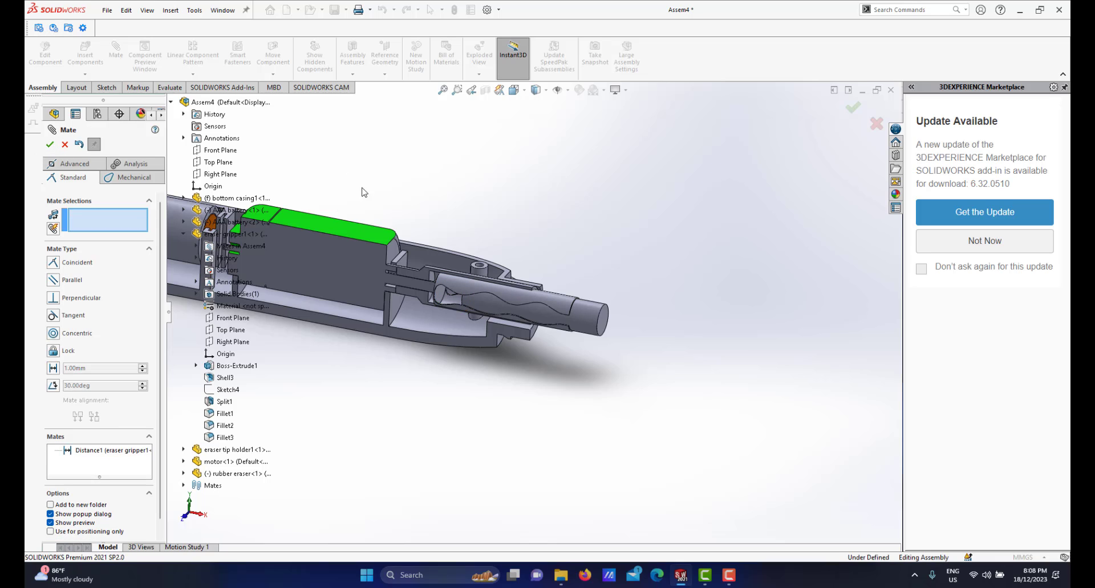
scroll(480, 346, "up", 2)
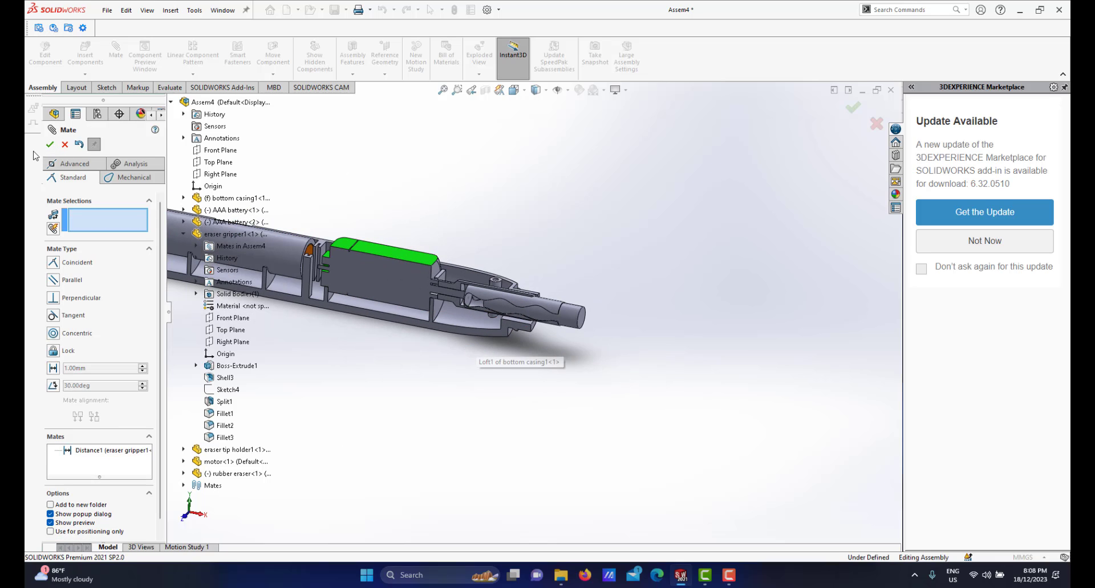
left_click(50, 146)
Turn off the section view of the assembly.
scroll(571, 316, "up", 2)
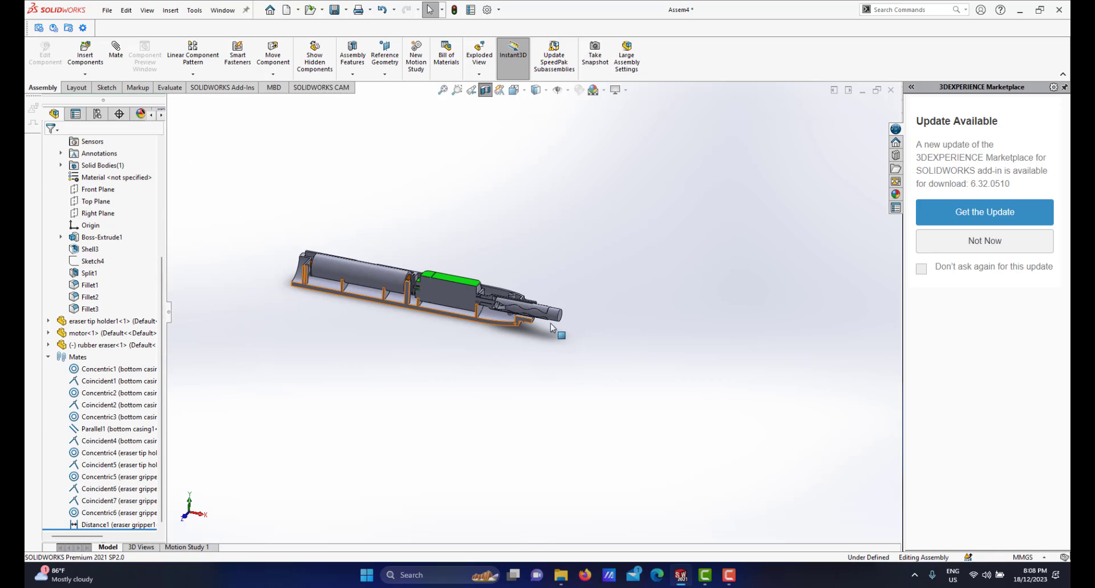
scroll(577, 311, "down", 5)
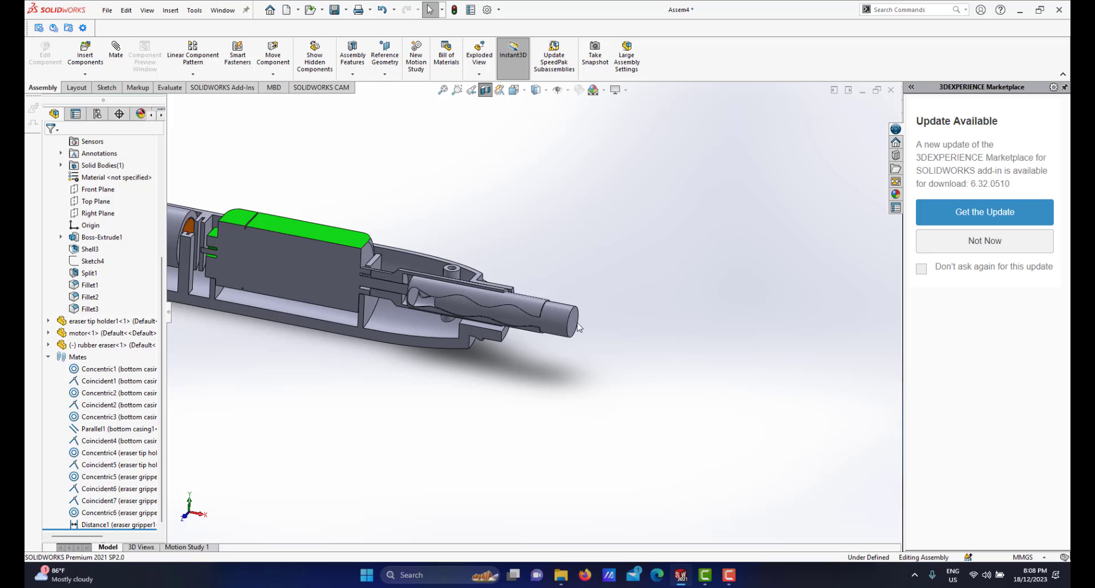
scroll(525, 323, "up", 6)
left_click(485, 90)
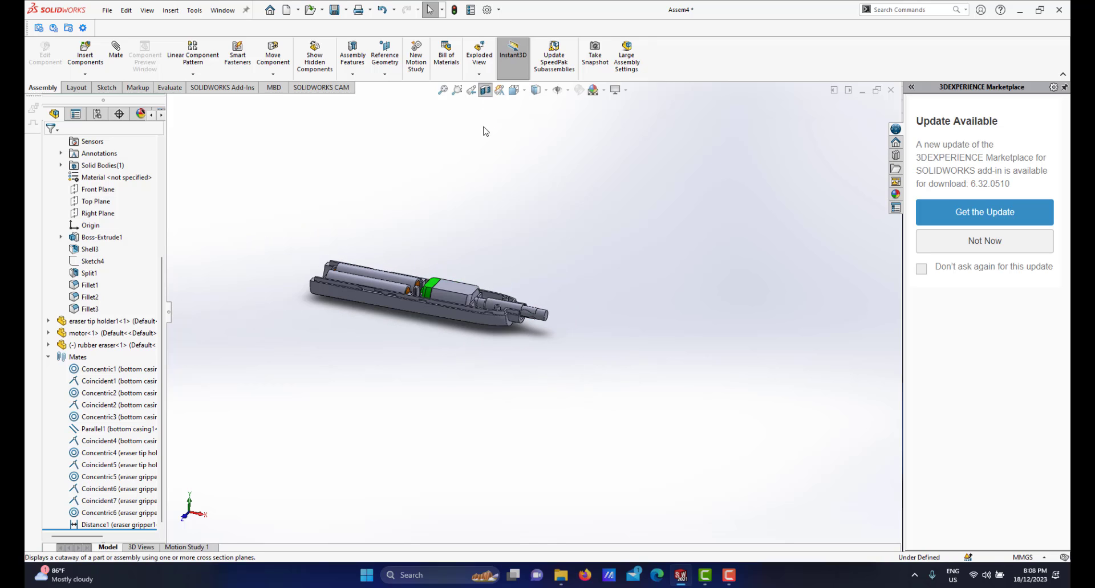
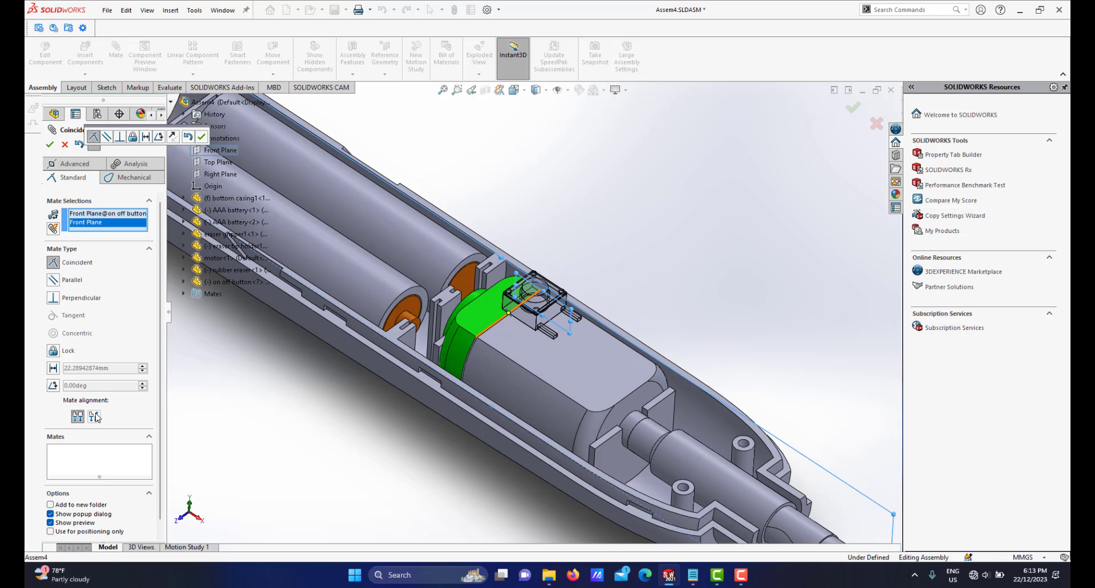
Flip the alignment of the coincident mate between the on/off button's Front Plane and the assembly's Front Plane, and add the mate.
left_click(94, 416)
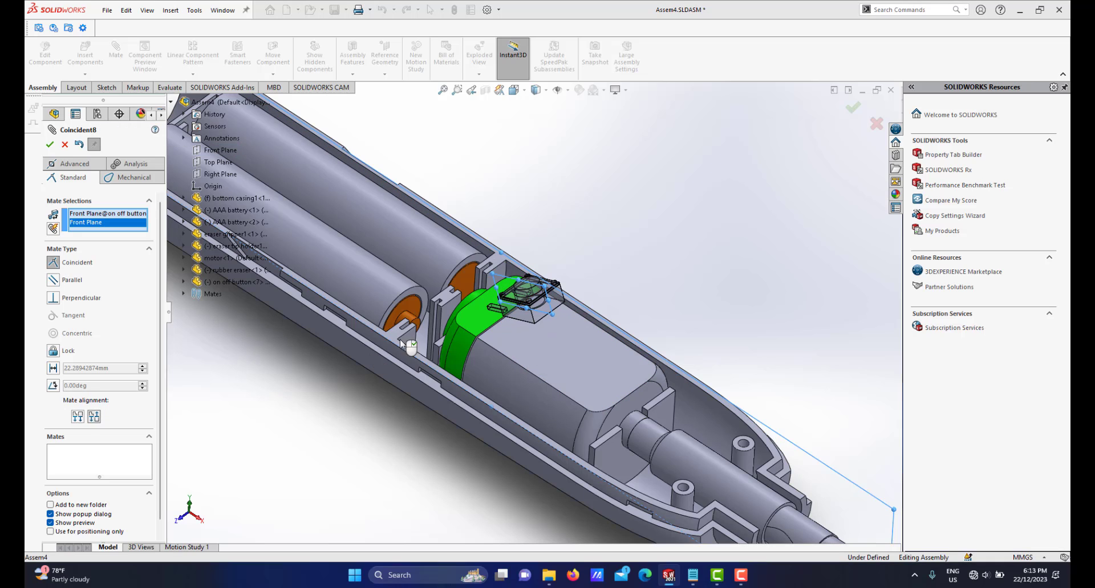
middle_click_drag(345, 237, 401, 233)
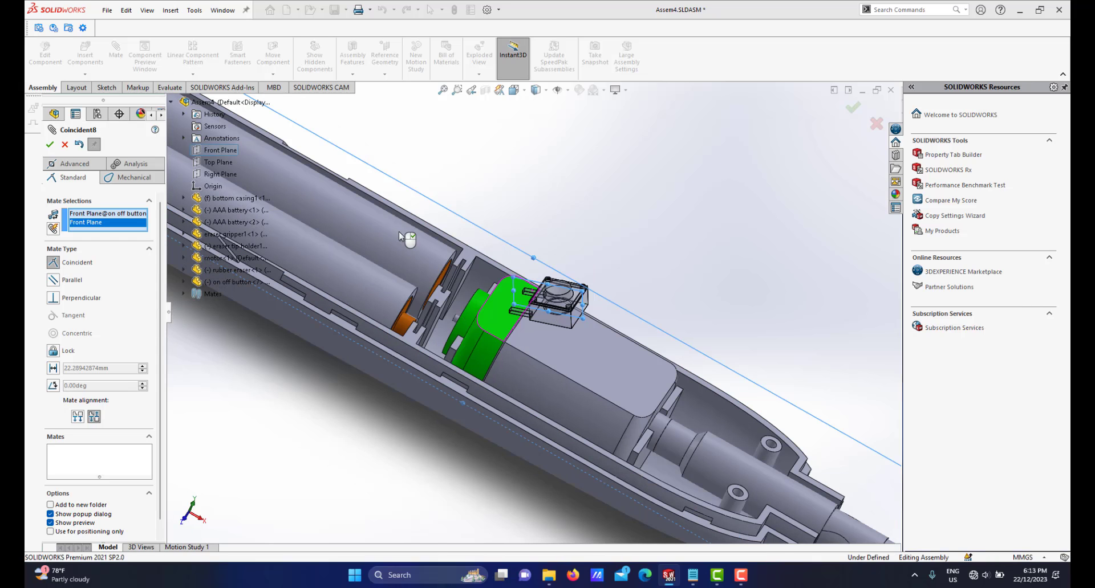
left_click(49, 145)
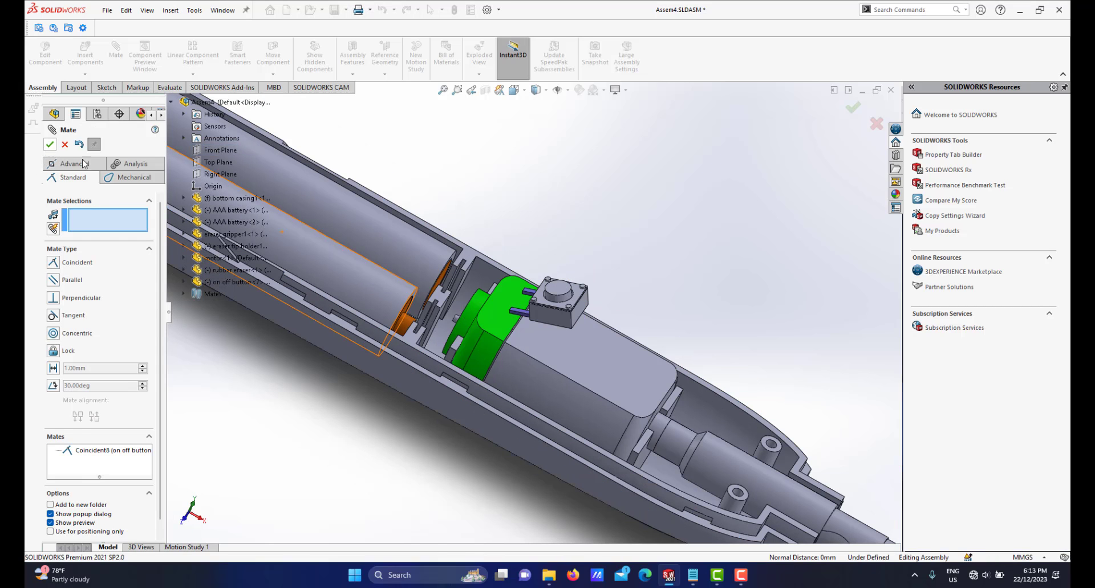
Add a coincident mate between the on/off button's underside and the flat upper face of the motor.
middle_click_drag(525, 262, 550, 277)
scroll(551, 277, "down", 6)
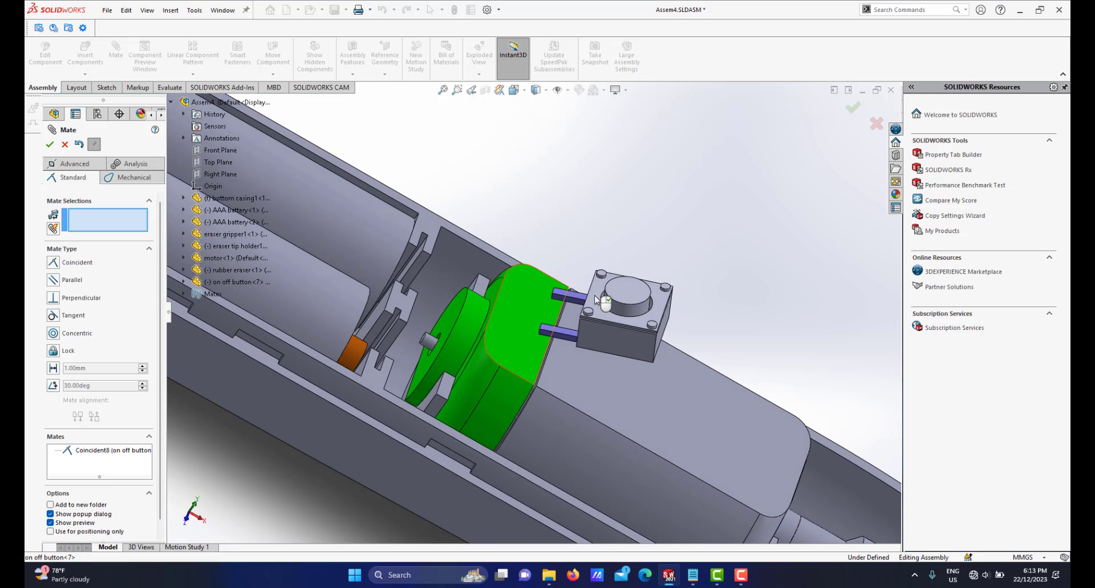
scroll(573, 317, "up", 8)
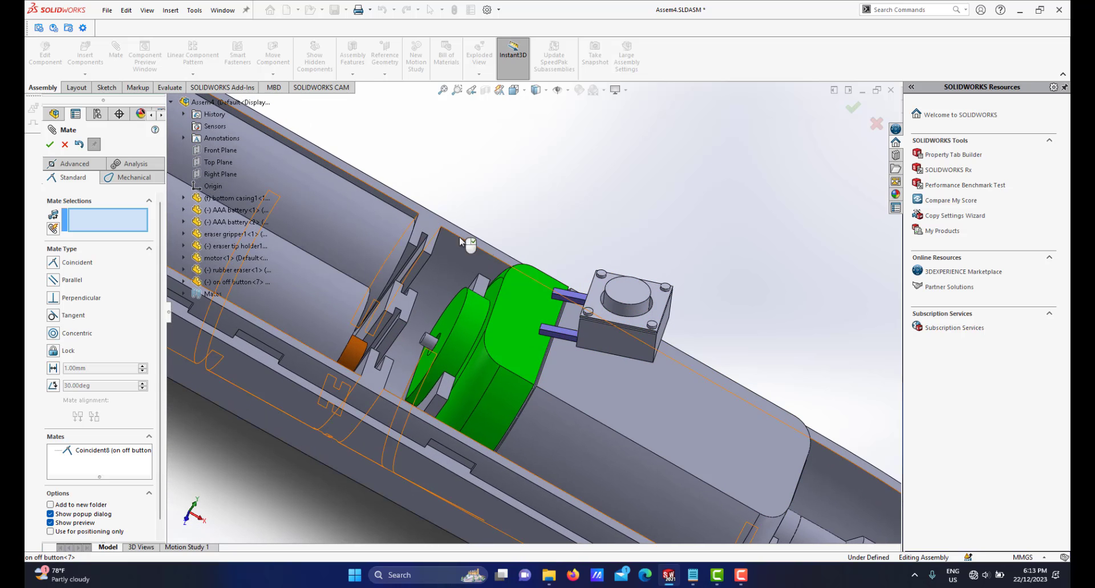
scroll(580, 352, "down", 5)
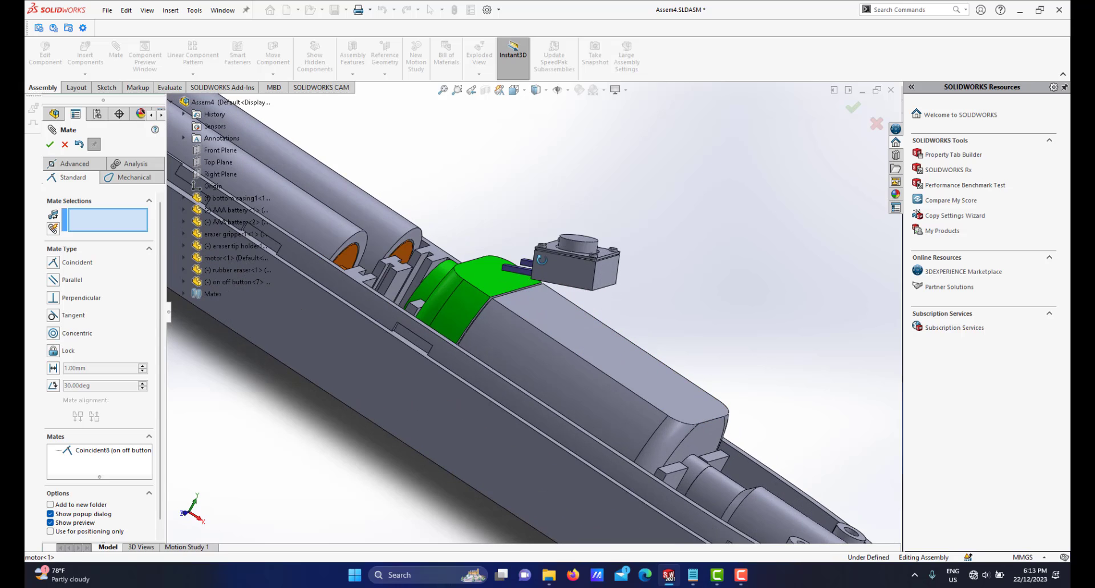
left_click(567, 285)
middle_click_drag(567, 285, 631, 361)
left_click(636, 356)
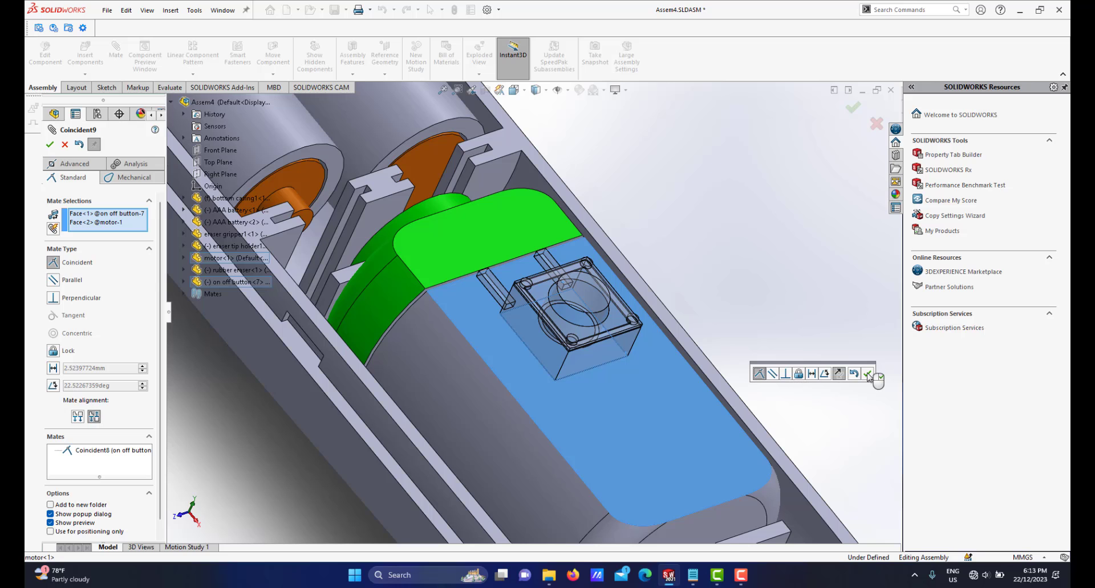
left_click(868, 375)
Add a 2.3 mm distance mate between the on/off button's side face nearest the shaft and the motor's shaft-side end face, and finish mating.
scroll(615, 370, "up", 5)
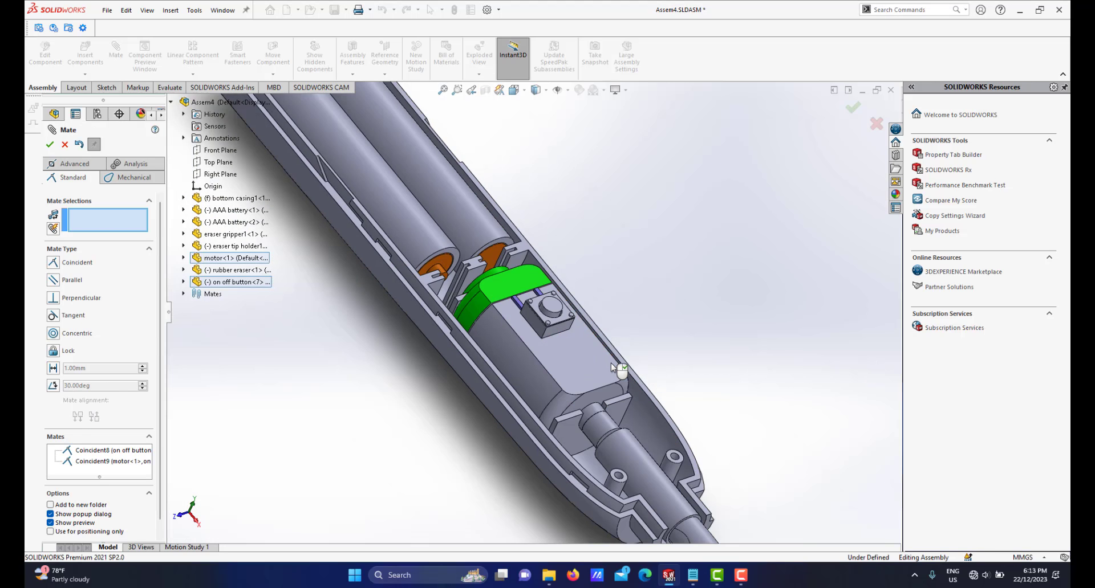
scroll(613, 367, "up", 3)
scroll(534, 337, "down", 6)
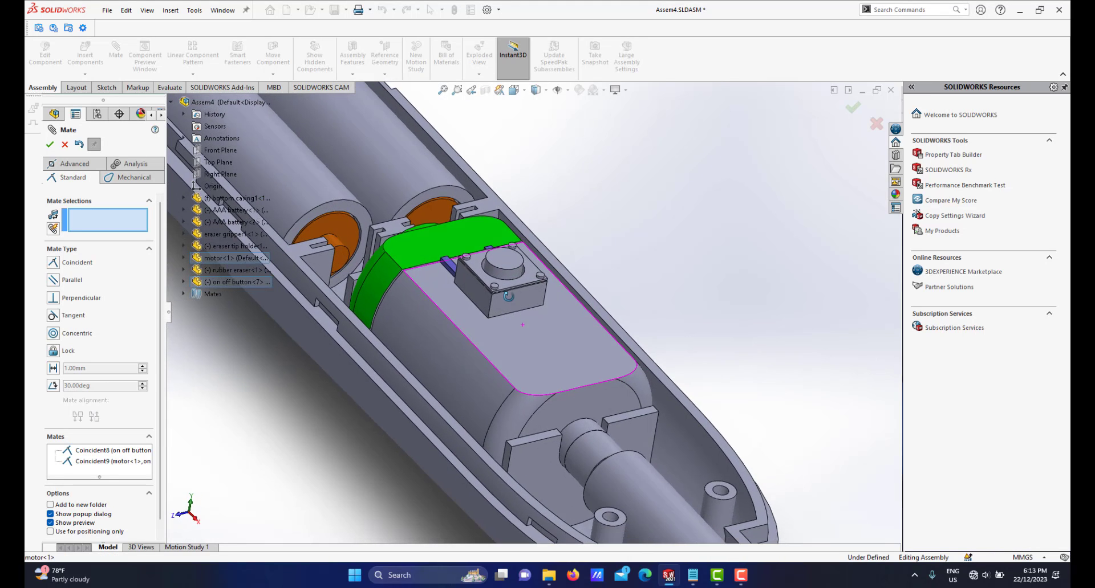
middle_click_drag(508, 297, 514, 298)
left_click(520, 303)
left_click(596, 410)
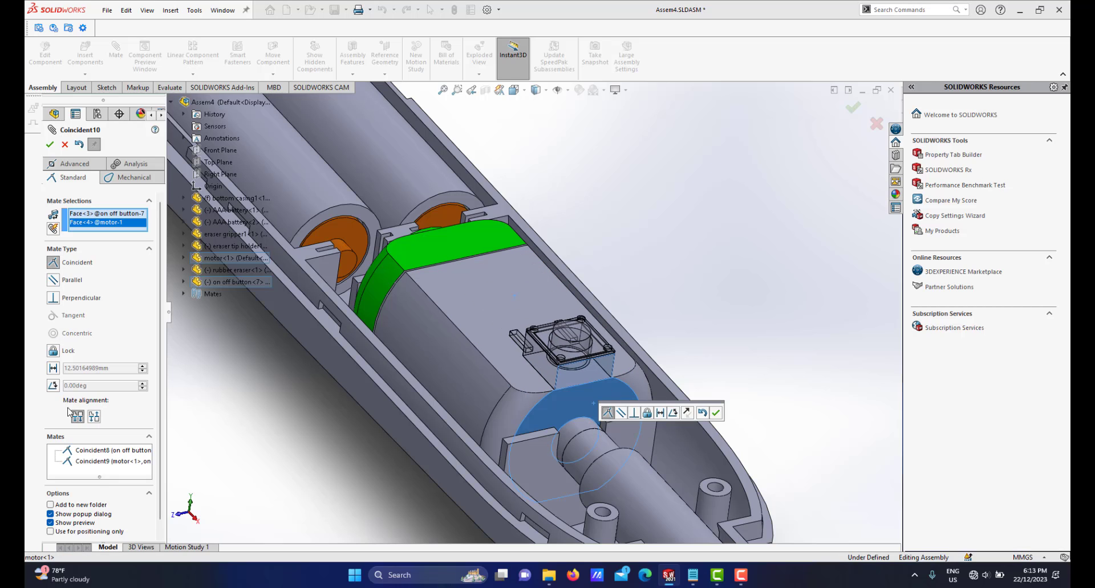
left_click(53, 369)
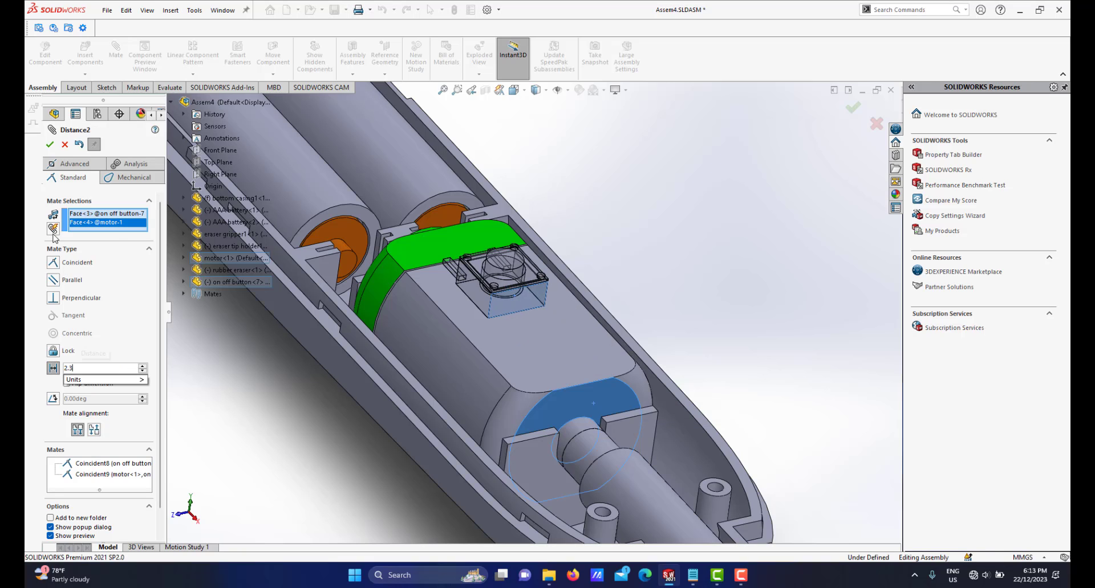
key("Return")
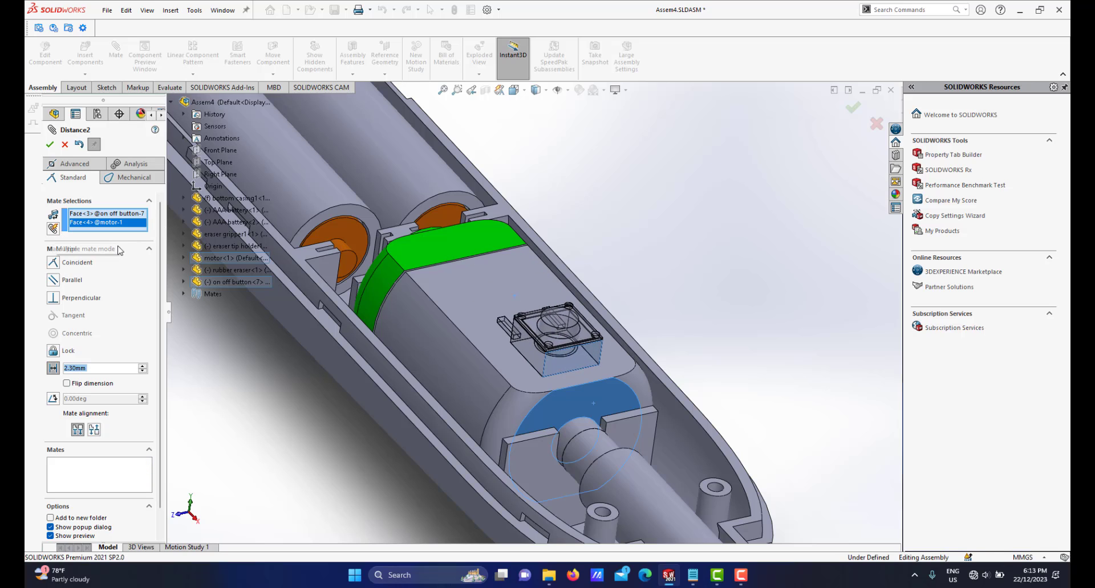
left_click(49, 146)
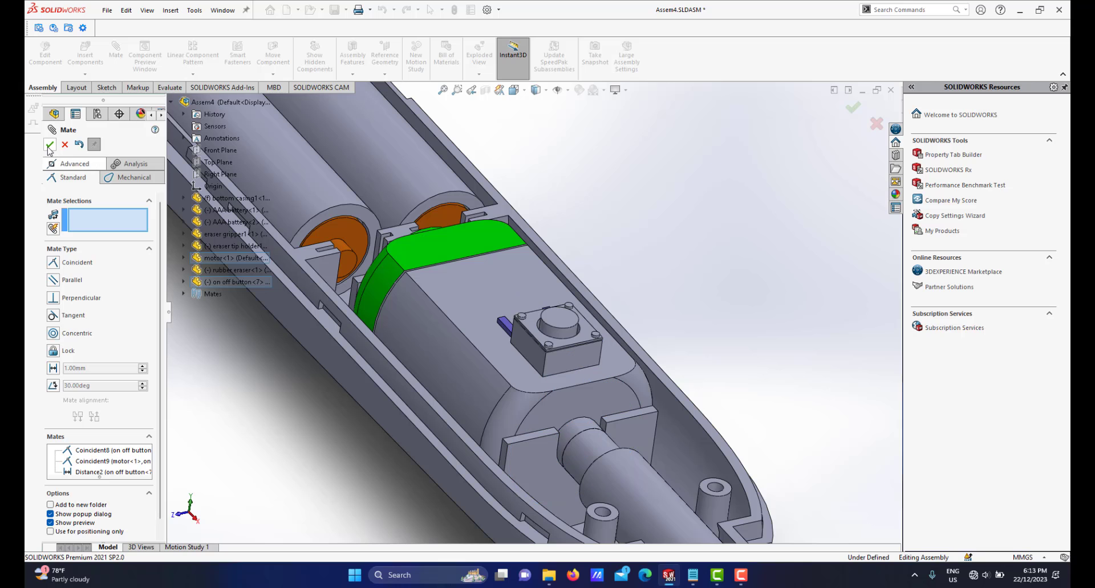
left_click(50, 148)
Inspect the on/off button's position on the motor and the assembled parts in the bottom casing from several angles.
scroll(510, 335, "up", 3)
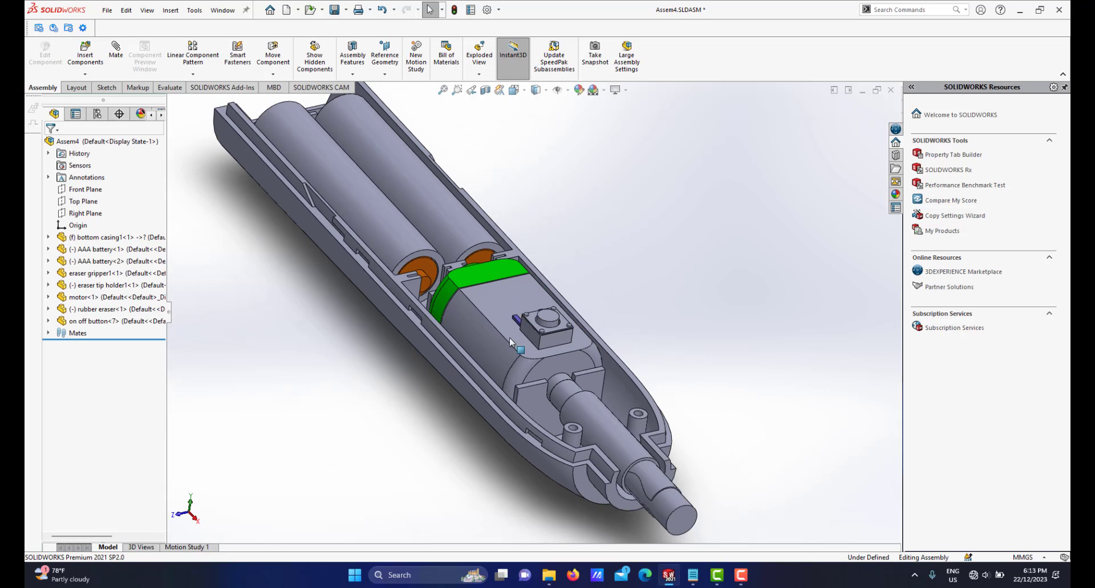
middle_click_drag(510, 322, 536, 317)
scroll(524, 318, "up", 2)
scroll(523, 318, "down", 2)
scroll(517, 305, "up", 2)
scroll(521, 303, "down", 3)
scroll(529, 320, "up", 4)
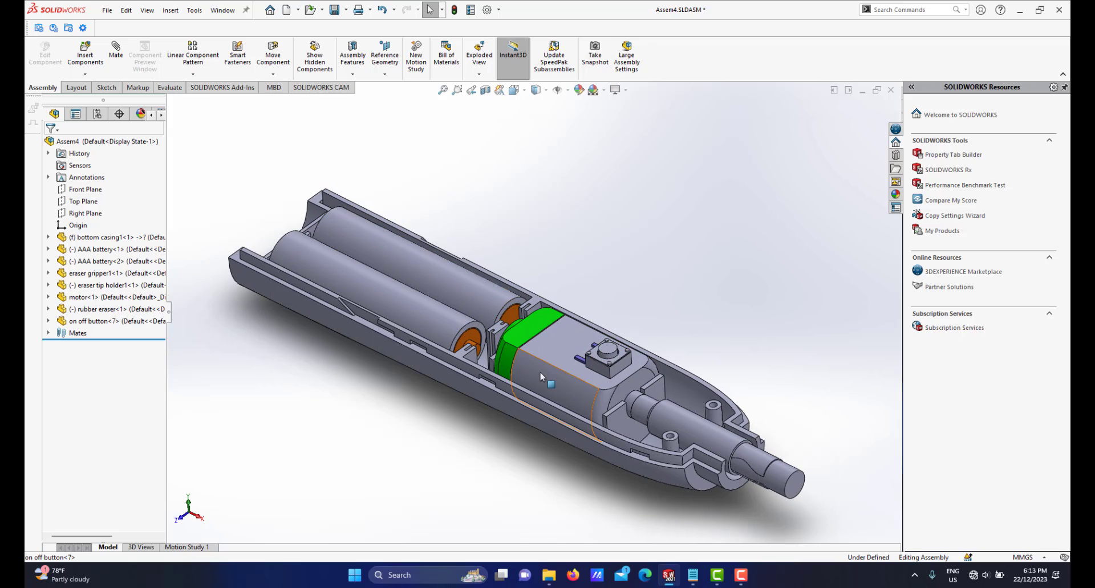
scroll(545, 329, "up", 2)
scroll(526, 272, "down", 2)
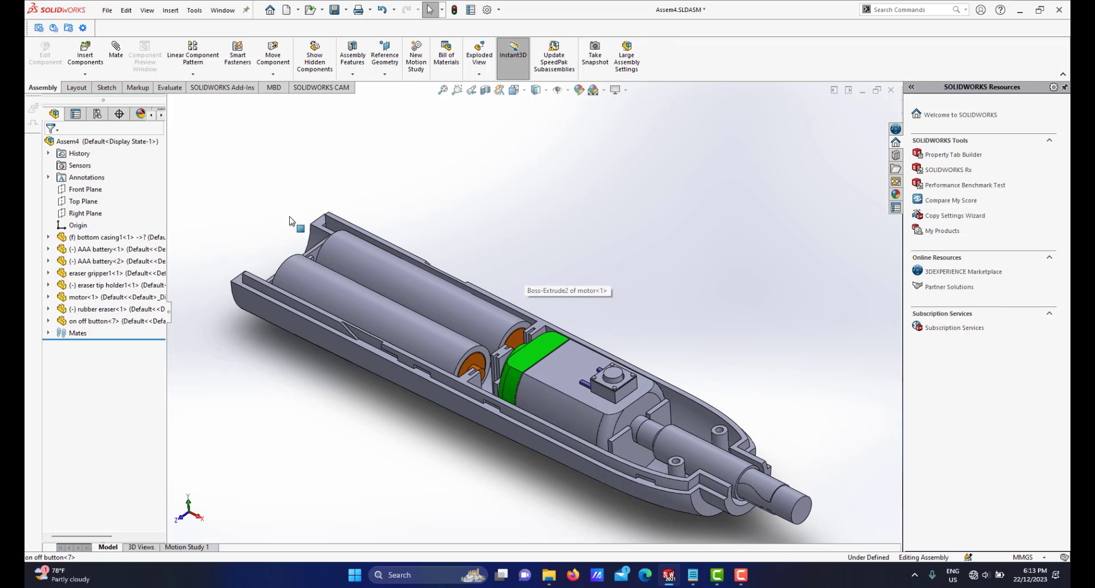
Insert the part rear top casing1 into the assembly and place it above the battery end of the bottom casing.
left_click(96, 63)
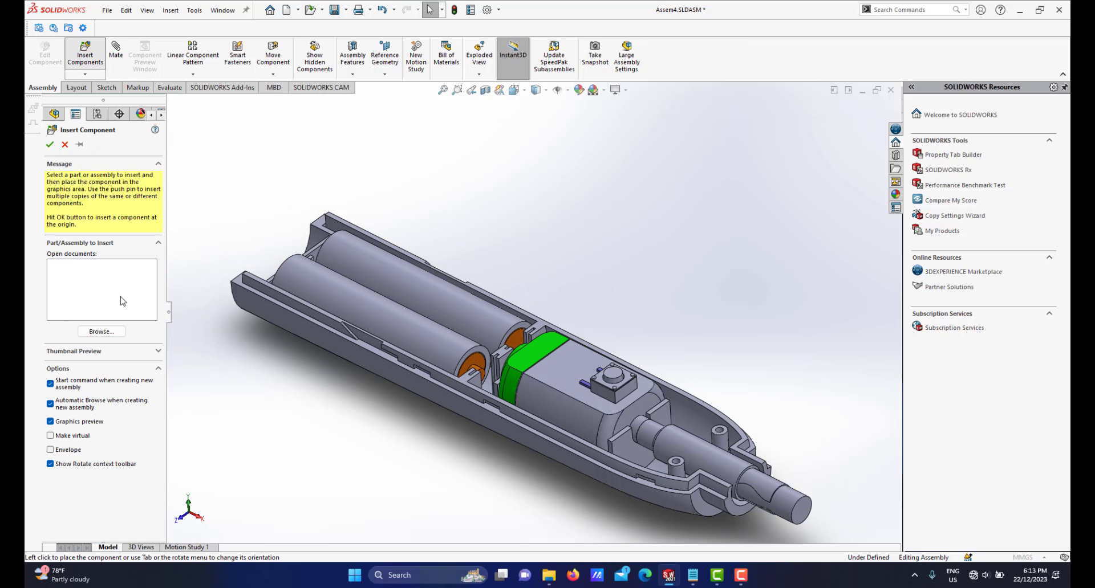
scroll(142, 140, "down", 3)
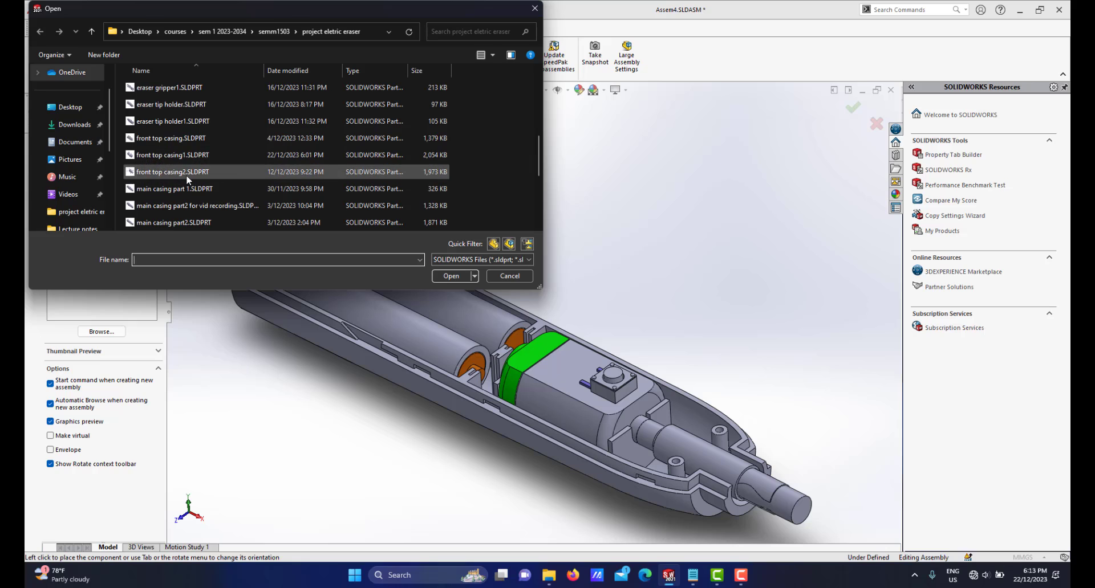
scroll(186, 176, "down", 2)
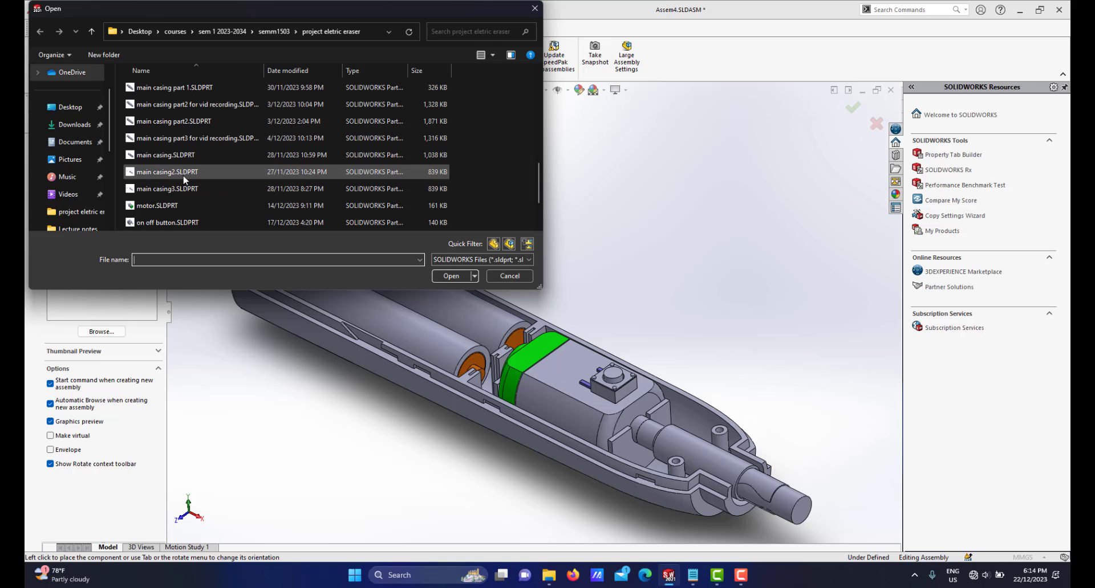
scroll(177, 188, "down", 1)
left_click(161, 206)
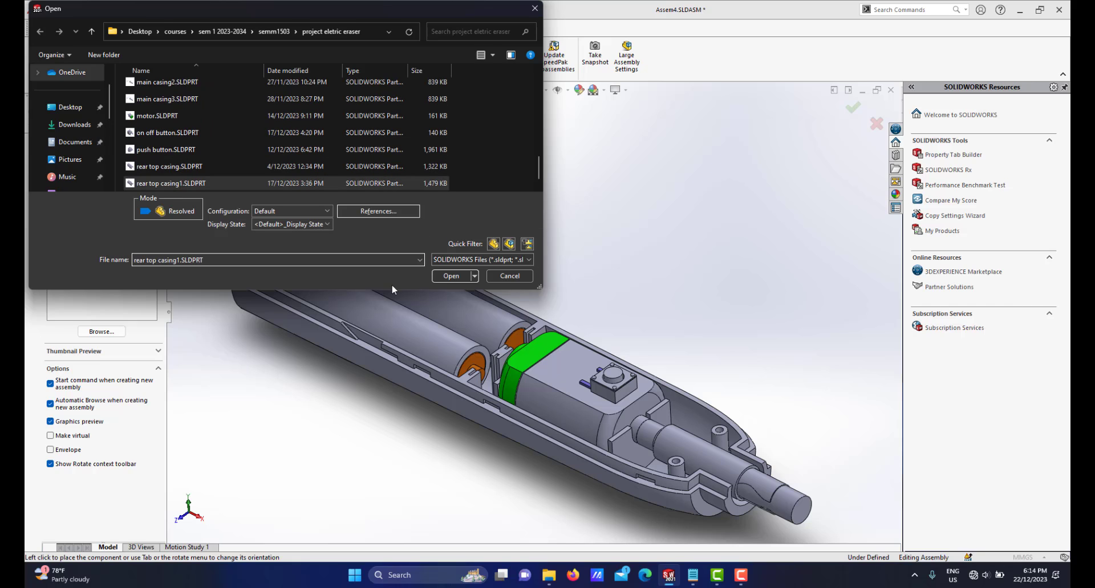
left_click(447, 276)
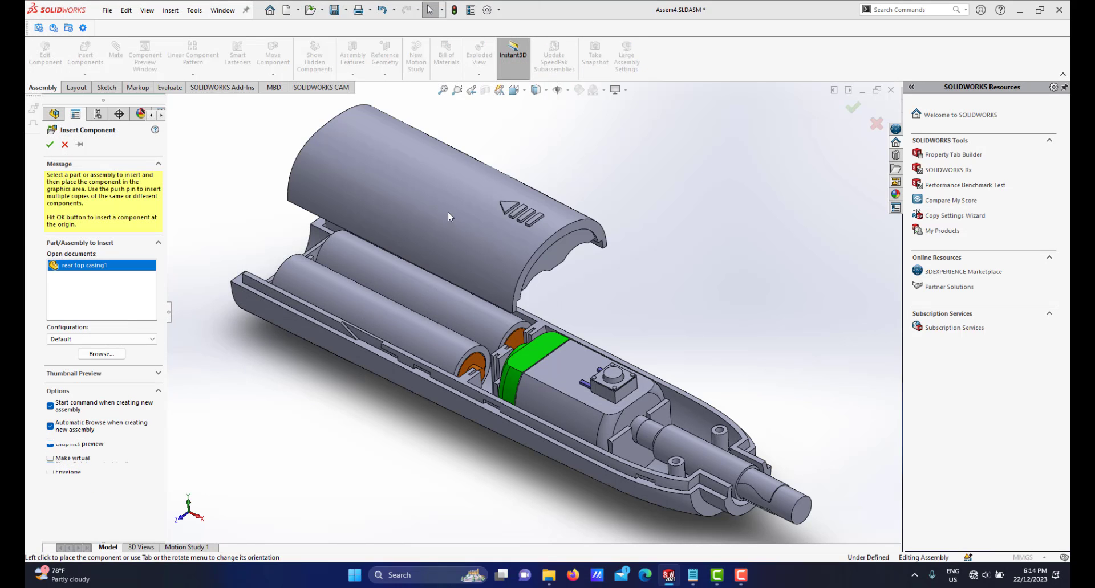
scroll(463, 240, "up", 3)
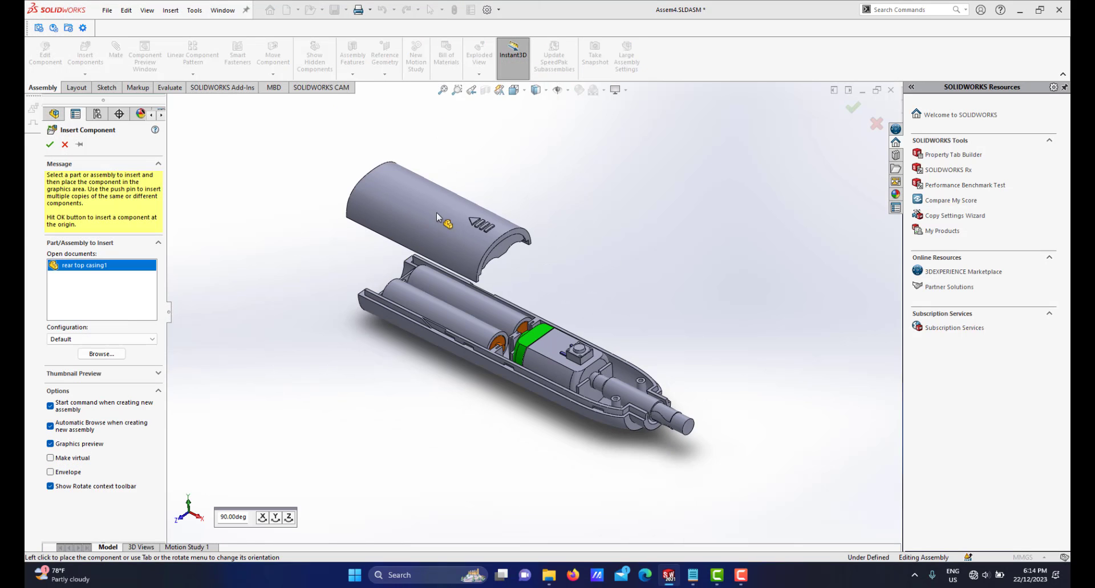
left_click(471, 269)
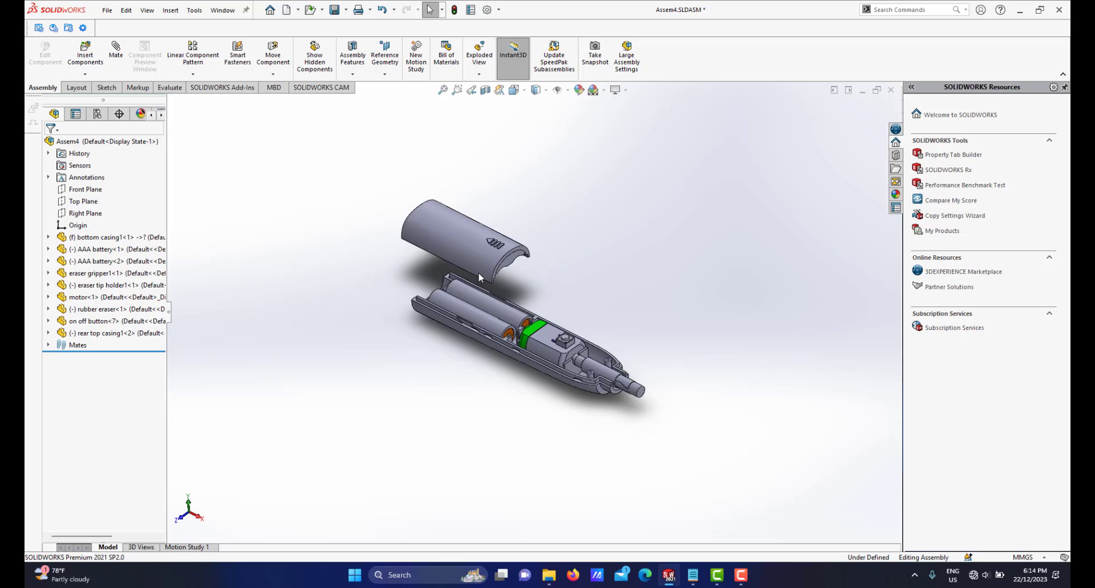
Move the rear top casing higher above the bottom casing so that its round end boss and the casing's rear recess are accessible.
scroll(484, 291, "down", 2)
mouse_move(485, 291)
middle_mouse_down()
mouse_move(576, 237)
mouse_move(470, 281)
middle_mouse_up()
scroll(470, 280, "down", 3)
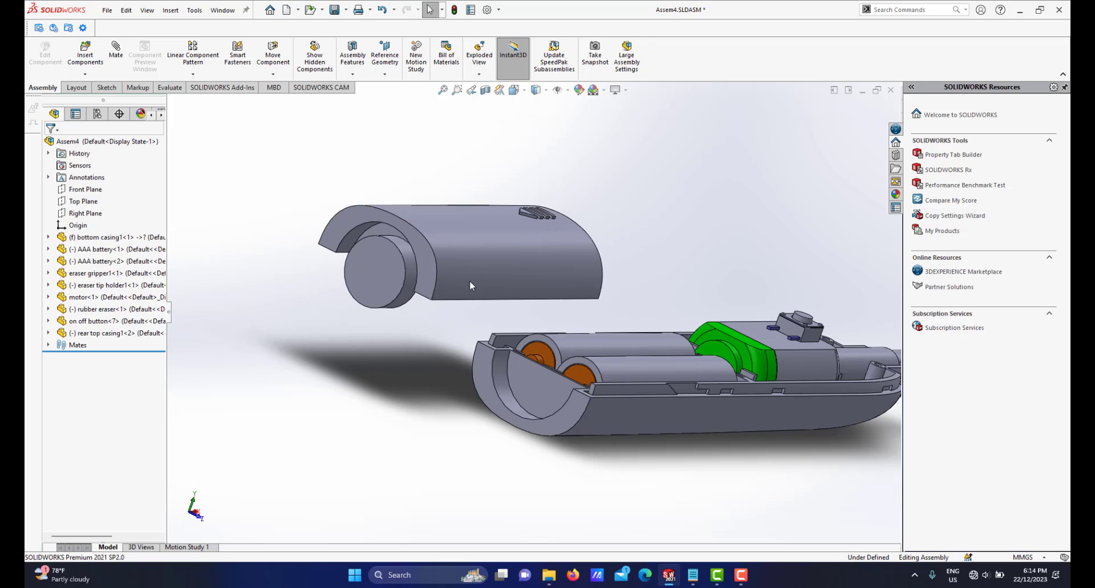
left_click(524, 212)
left_click_drag(524, 212, 539, 159)
Add a concentric mate between the rear top casing's cylindrical end boss and the curved face at the bottom casing's rear end.
left_click(206, 102)
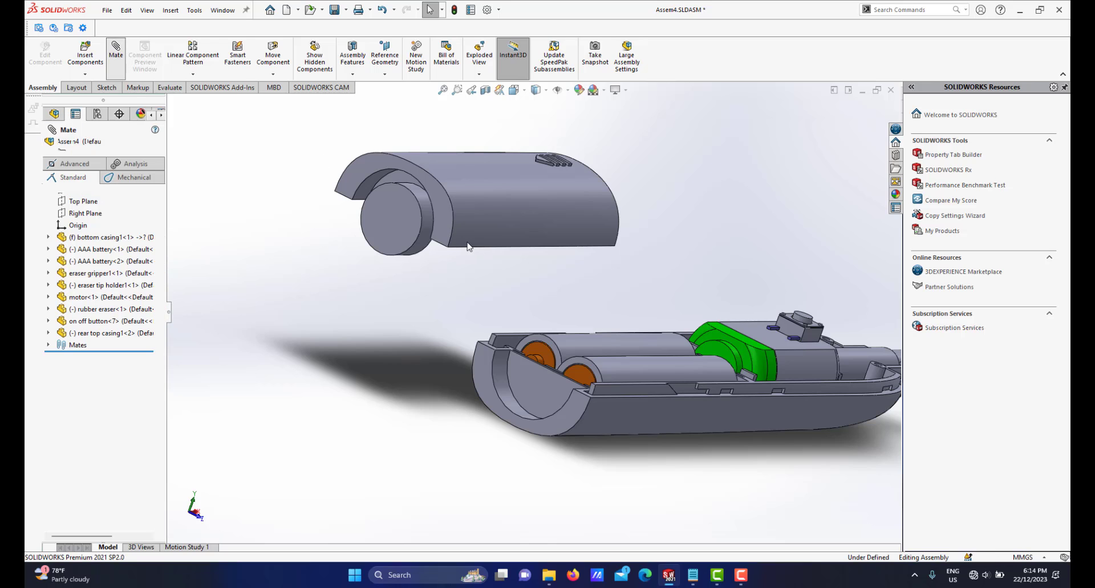
scroll(448, 223, "down", 4)
left_click(407, 206)
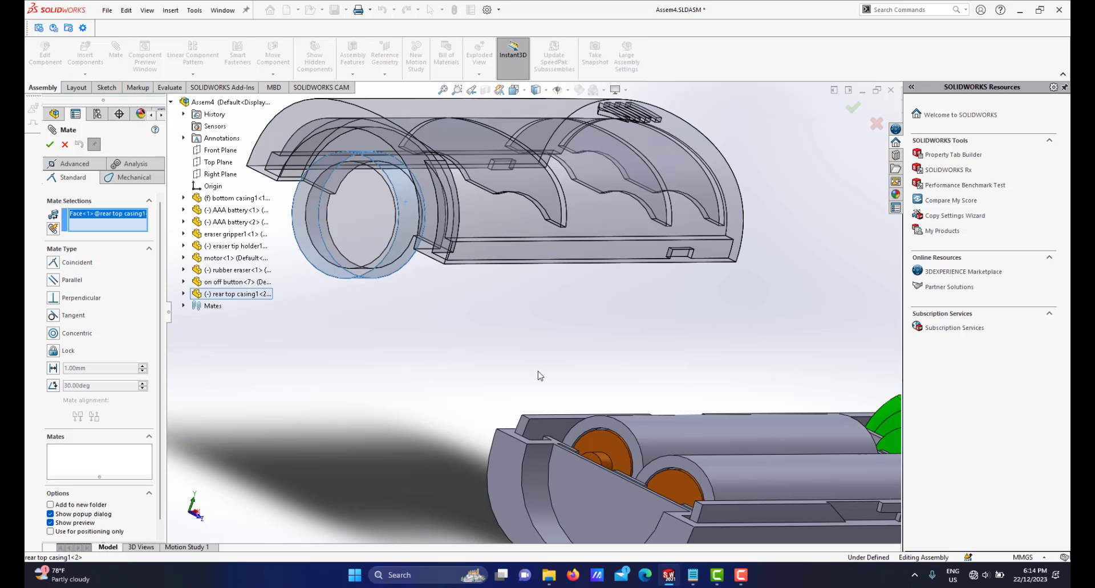
scroll(543, 389, "up", 4)
middle_click_drag(542, 389, 531, 437)
left_click(546, 446)
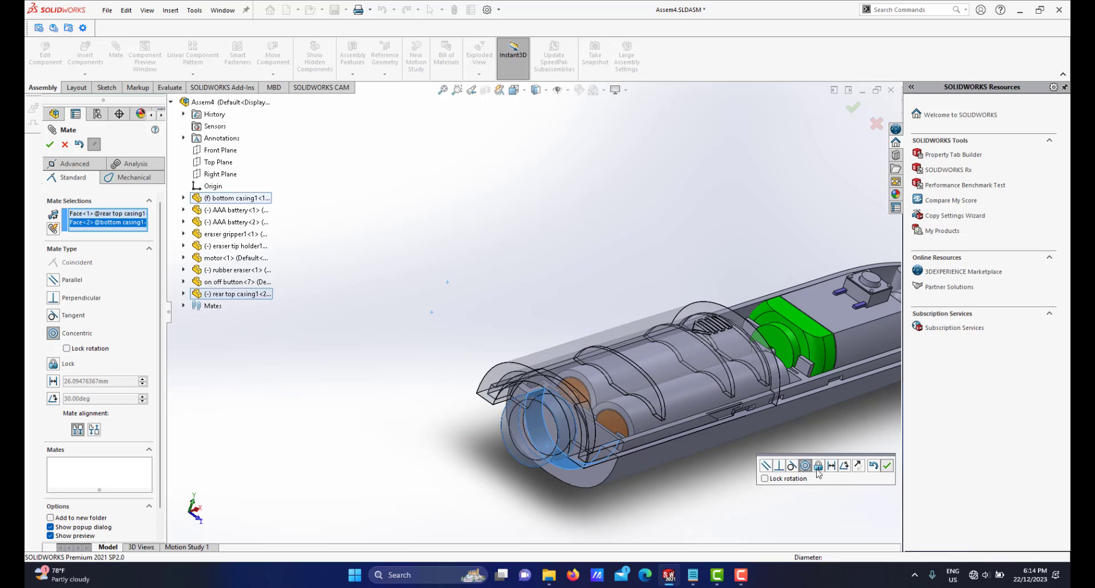
left_click(887, 467)
Slide the rear top casing backward along its axis, clear of the bottom casing, to expose its inner faces.
scroll(603, 347, "up", 3)
left_click_drag(602, 348, 388, 364)
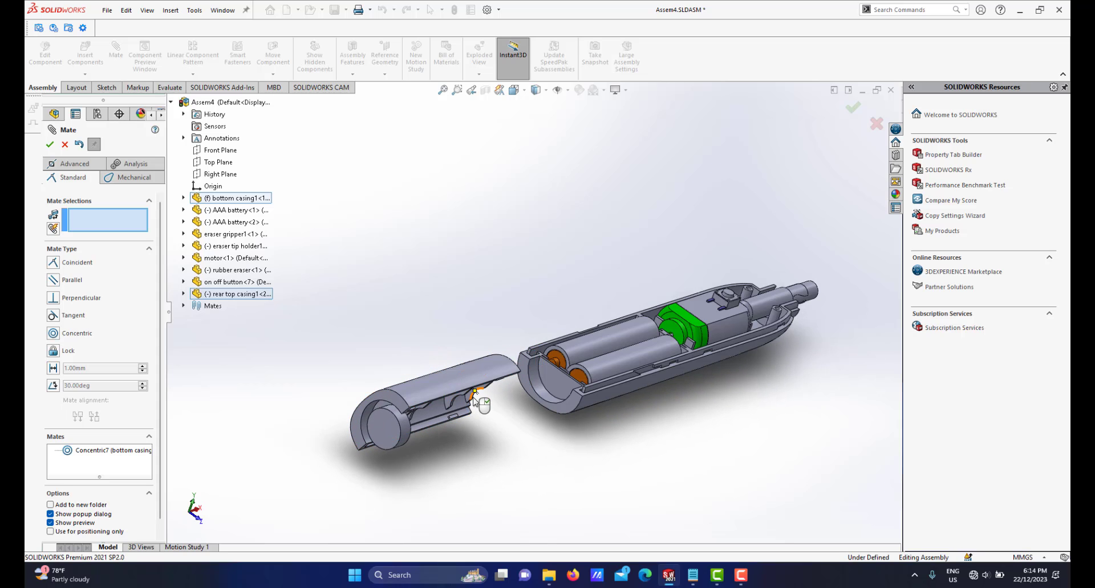
scroll(485, 393, "down", 6)
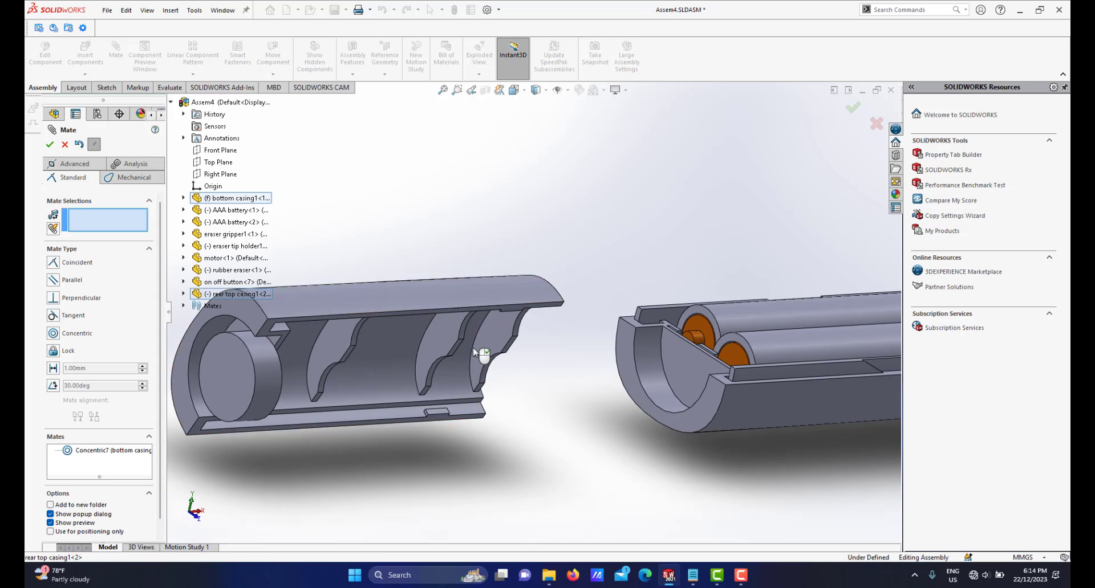
middle_click_drag(479, 346, 494, 342)
scroll(500, 321, "down", 3)
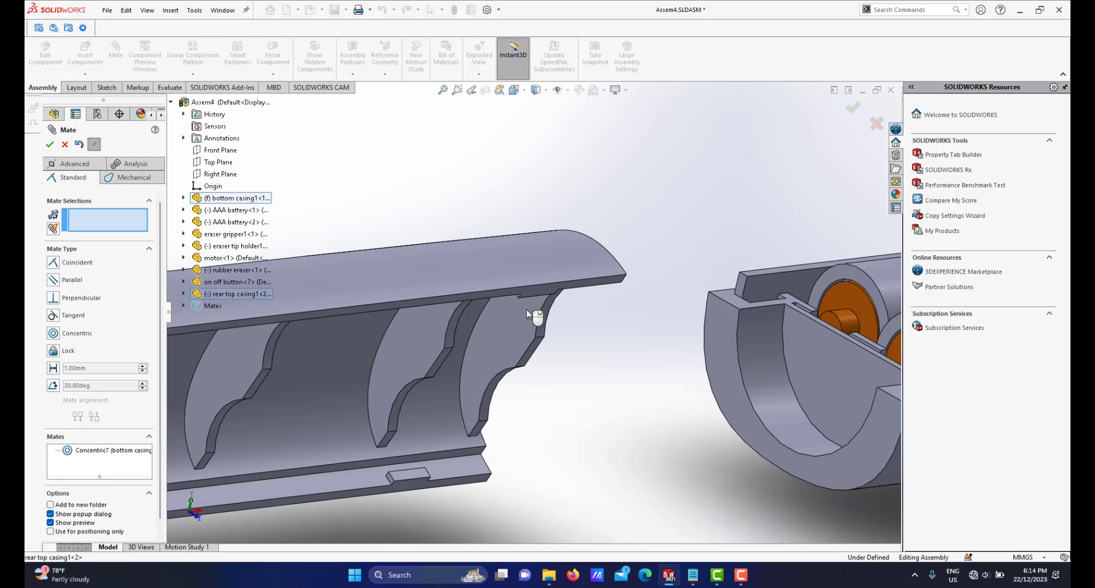
Add a coincident mate between the rear top casing's flat lower edge face and the bottom casing's flat outer rim face.
left_click(535, 299)
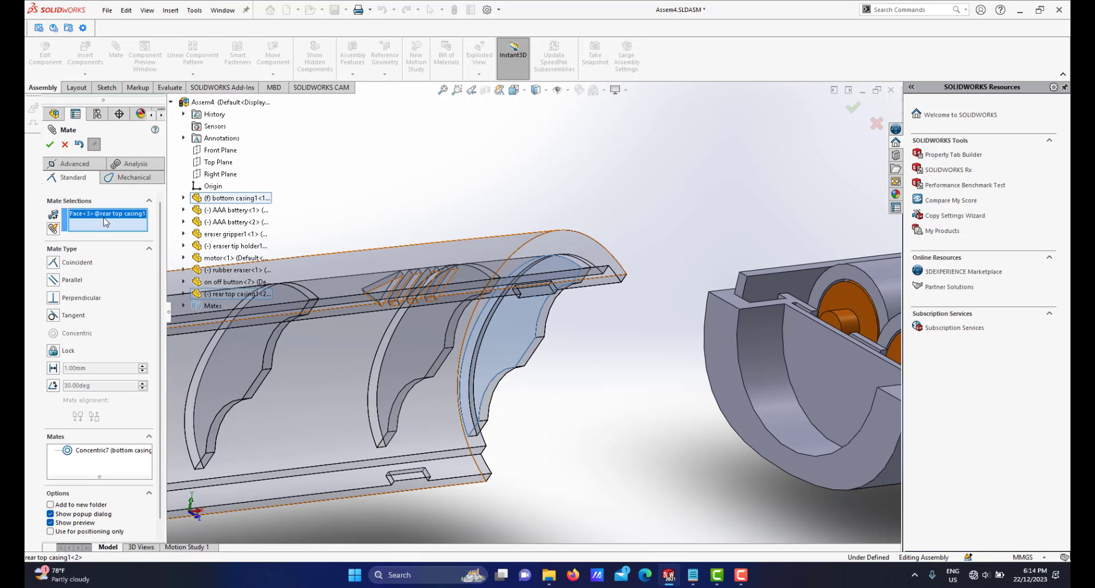
left_click(122, 220)
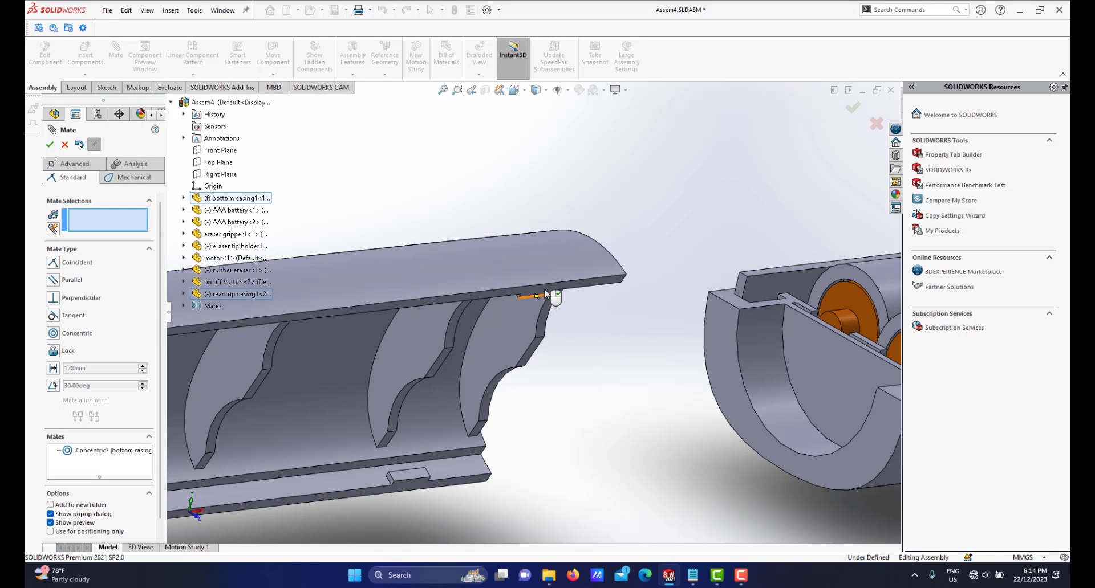
left_click(546, 293)
scroll(604, 306, "up", 3)
middle_click_drag(604, 306, 640, 340)
scroll(641, 340, "down", 5)
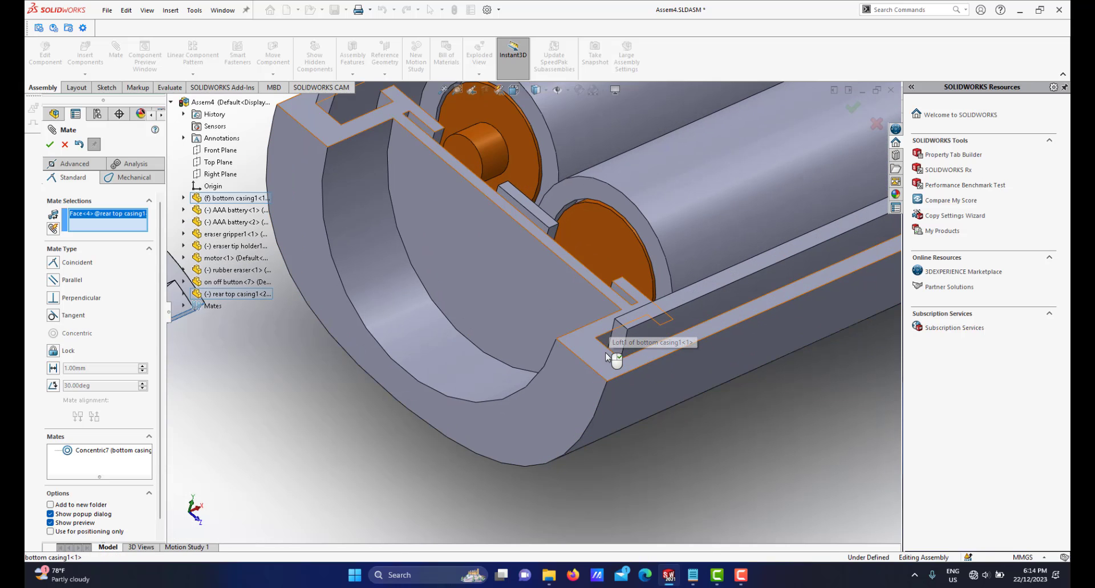
left_click(604, 355)
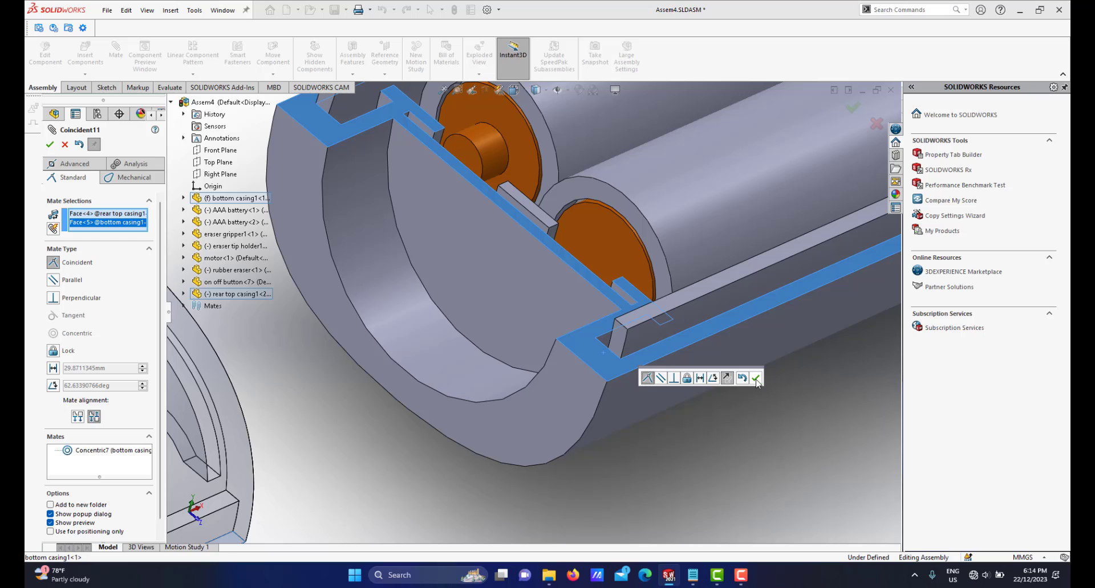
left_click(754, 377)
Add a coincident mate between the rear end faces of the rear top casing and the bottom casing, and finish mating.
scroll(611, 362, "up", 10)
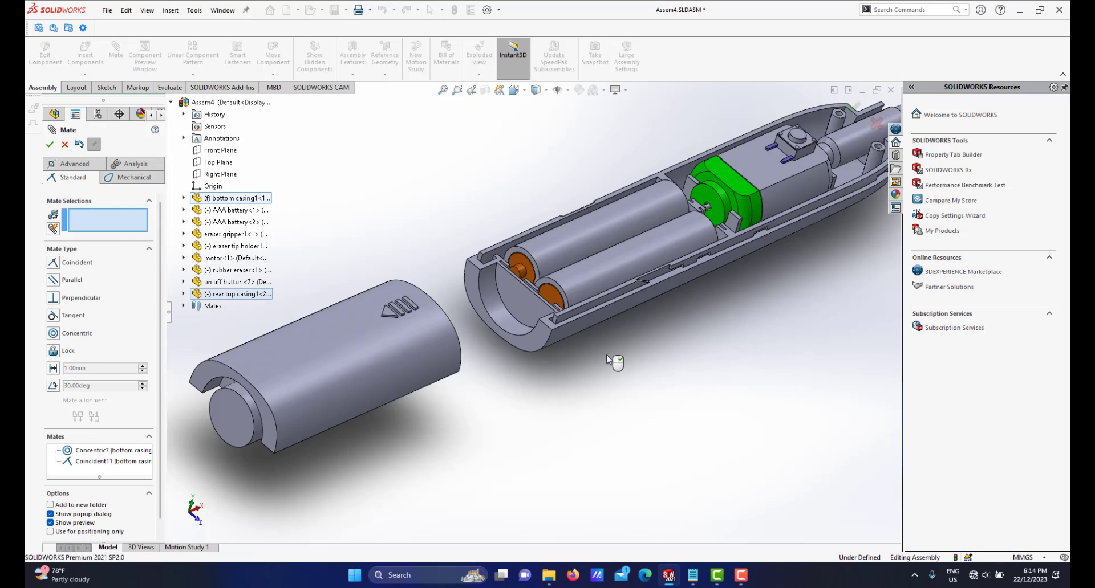
scroll(394, 353, "down", 5)
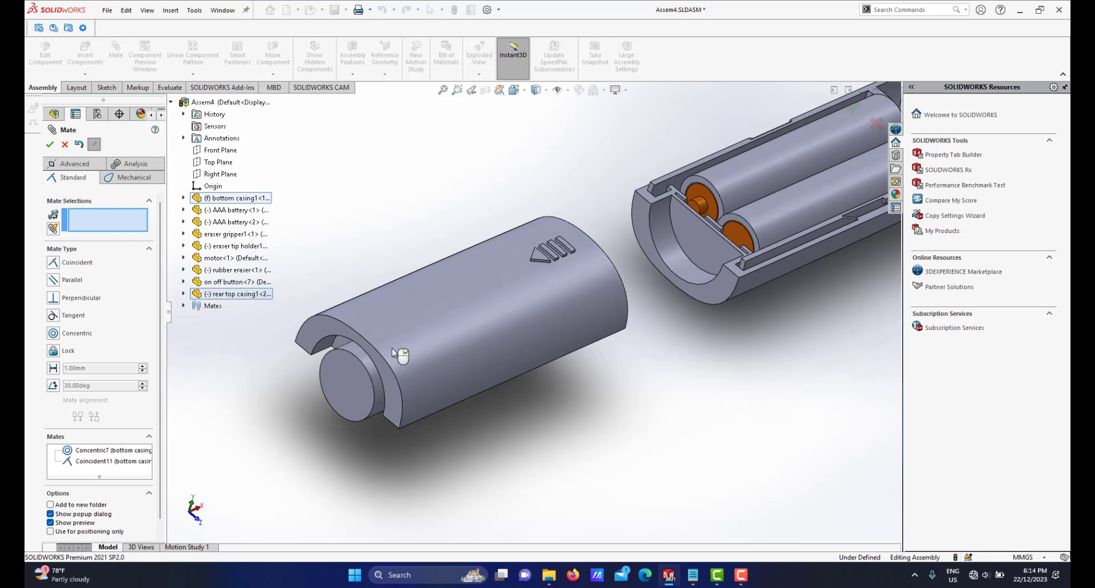
left_click(388, 385)
scroll(721, 296, "down", 2)
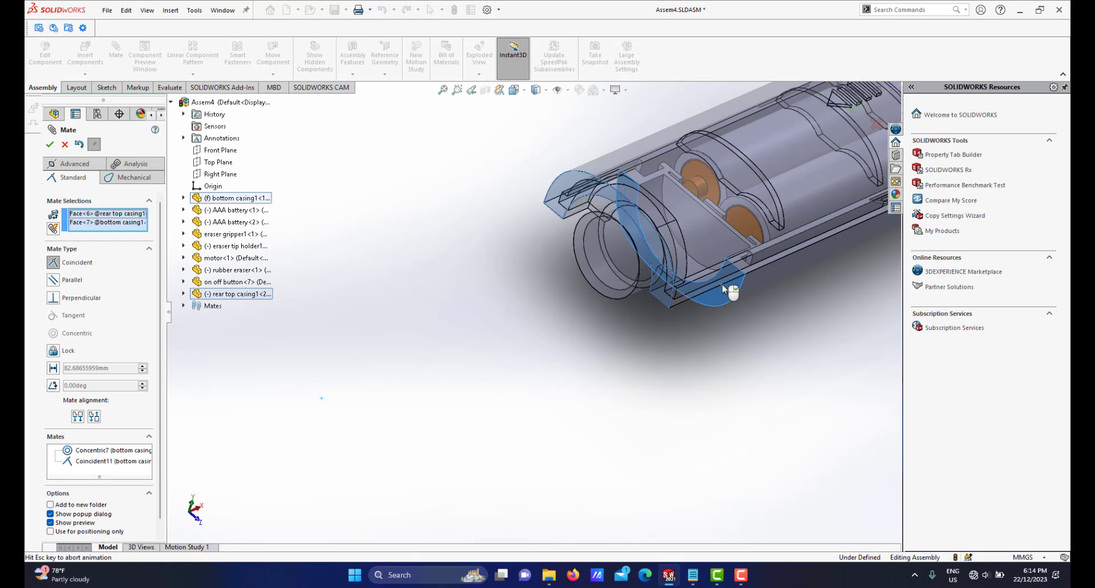
left_click(845, 272)
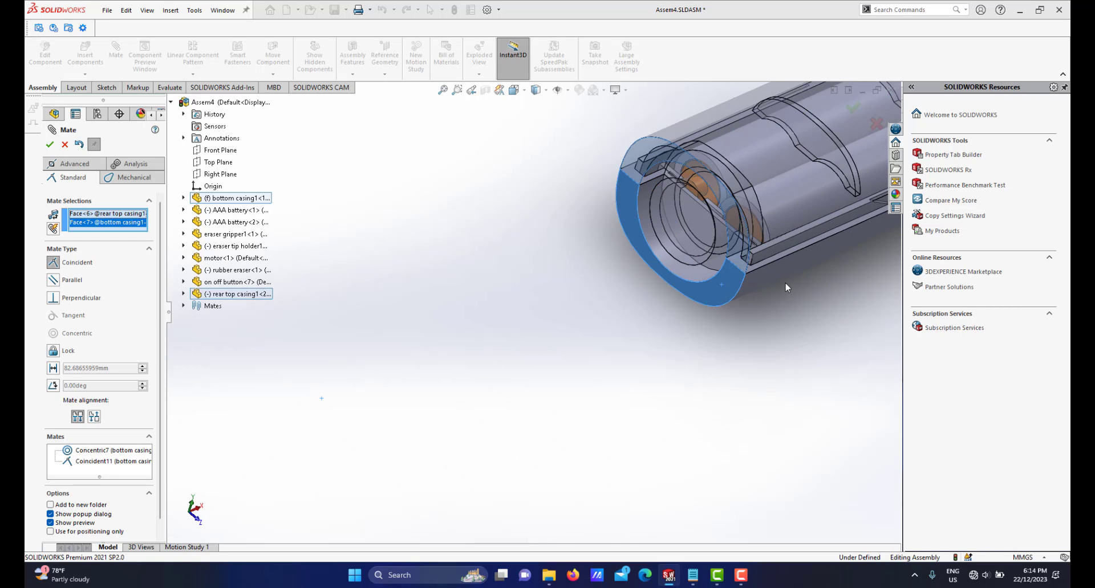
scroll(787, 288, "up", 6)
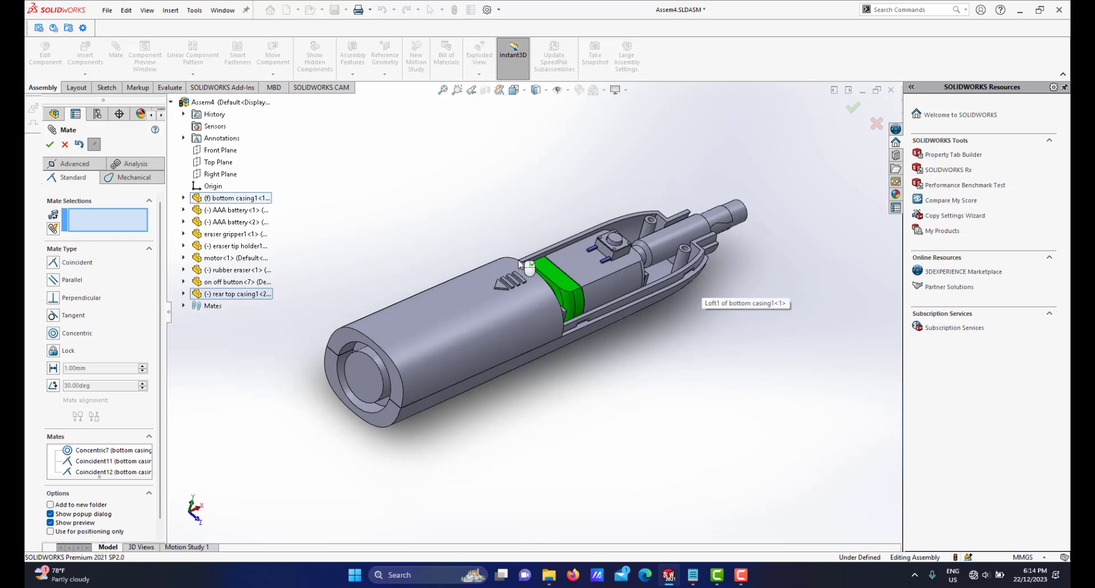
scroll(469, 281, "up", 2)
scroll(479, 289, "down", 2)
middle_click_drag(505, 308, 503, 295)
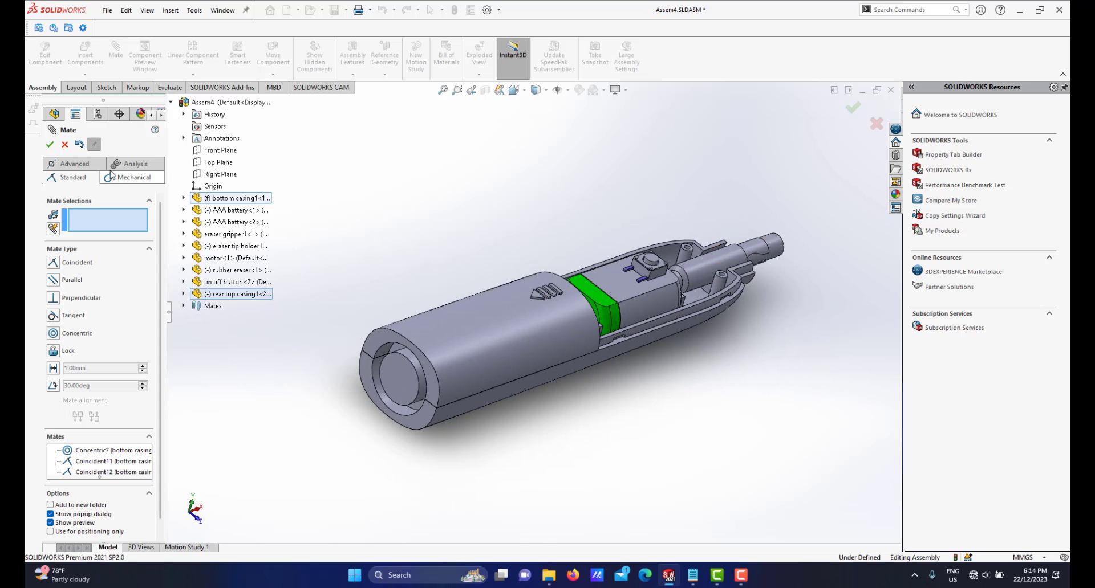
left_click(50, 145)
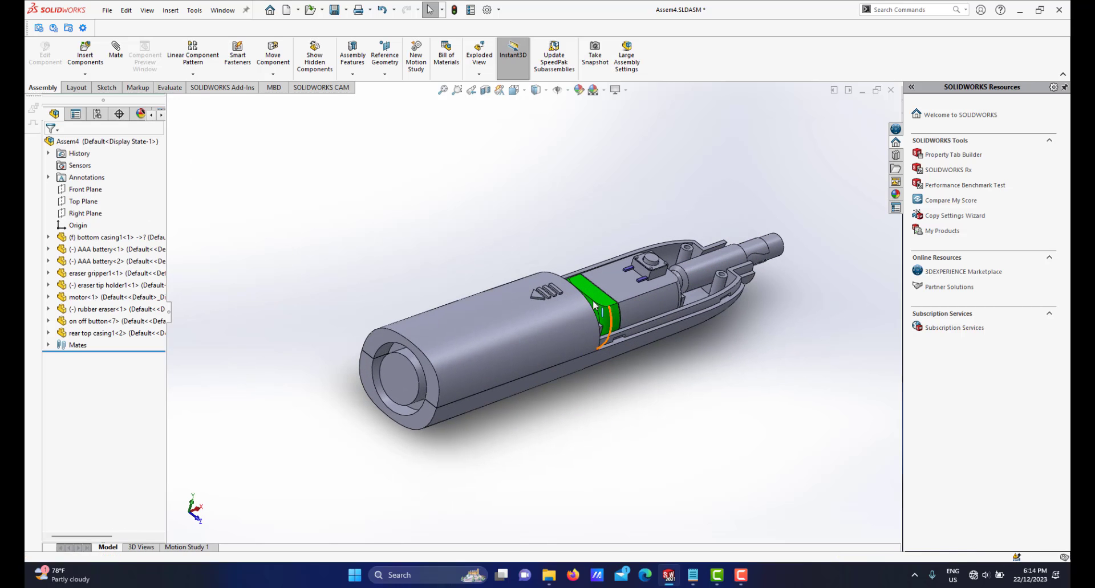
Insert the part front top casing1 into the assembly and place it above the motor end of the bottom casing.
scroll(661, 283, "down", 3)
middle_click_drag(655, 285, 722, 344)
left_click(85, 57)
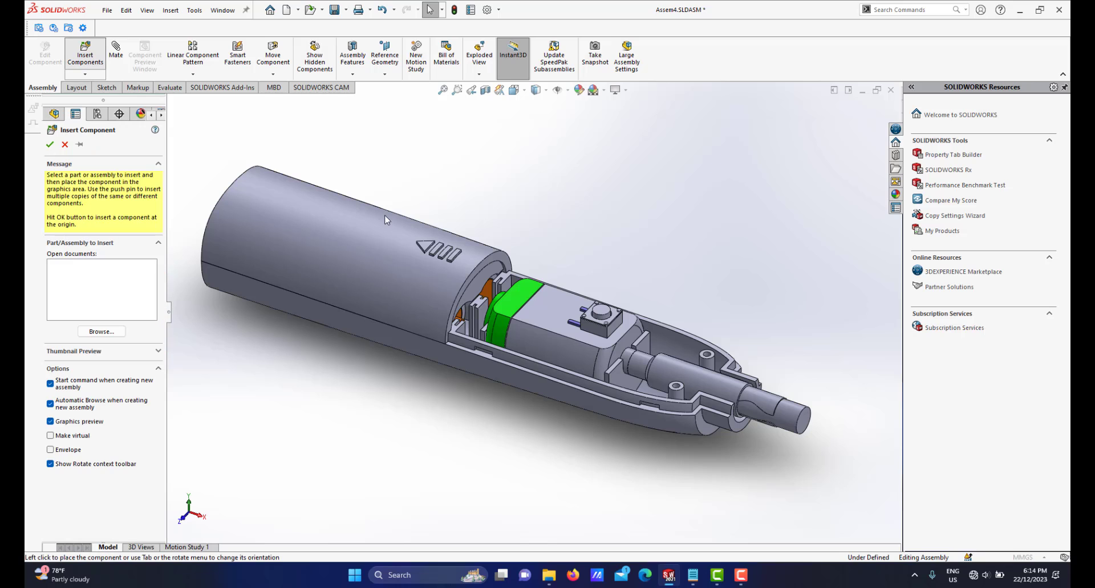
left_click(114, 332)
scroll(206, 149, "down", 5)
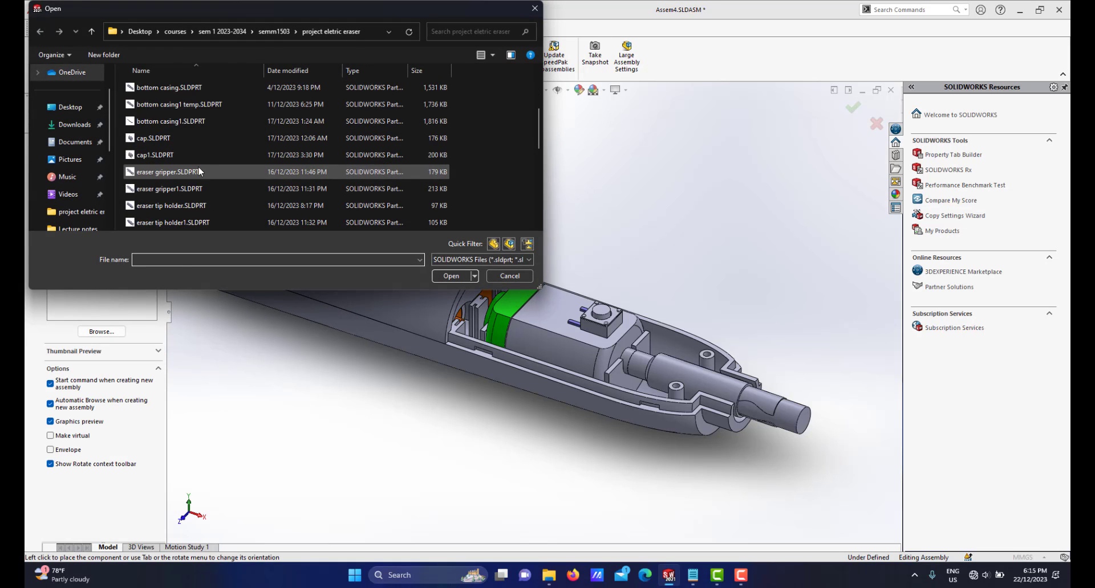
scroll(210, 165, "down", 2)
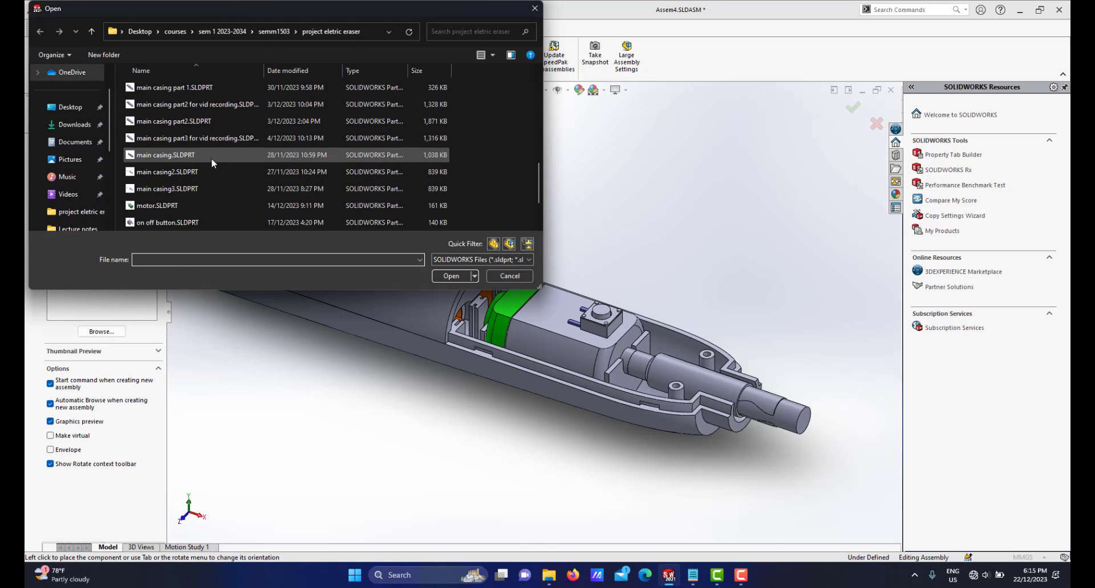
scroll(217, 154, "up", 3)
scroll(191, 158, "up", 3)
scroll(199, 149, "down", 3)
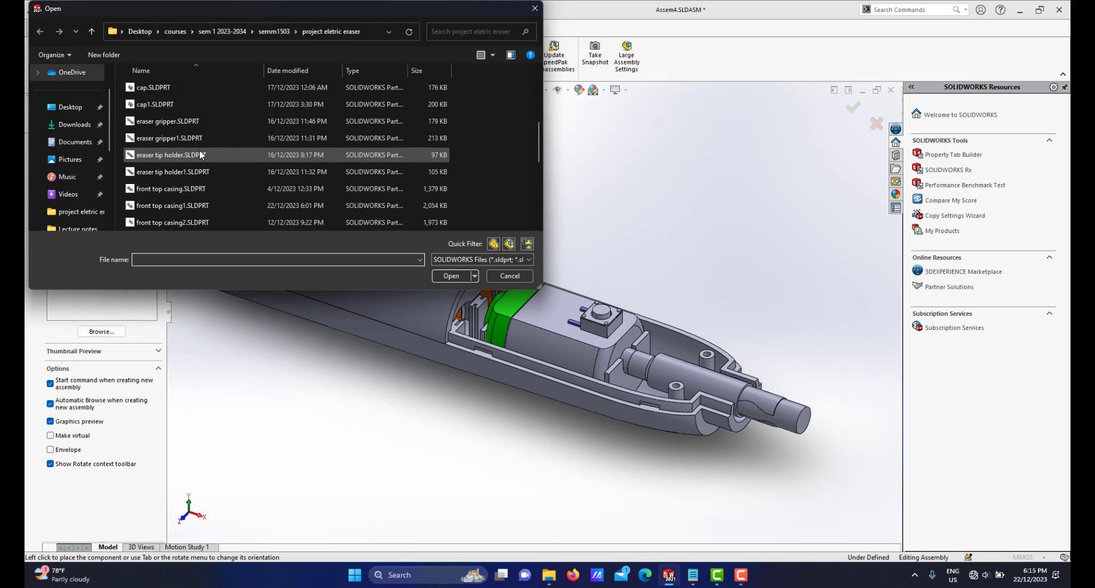
left_click(183, 206)
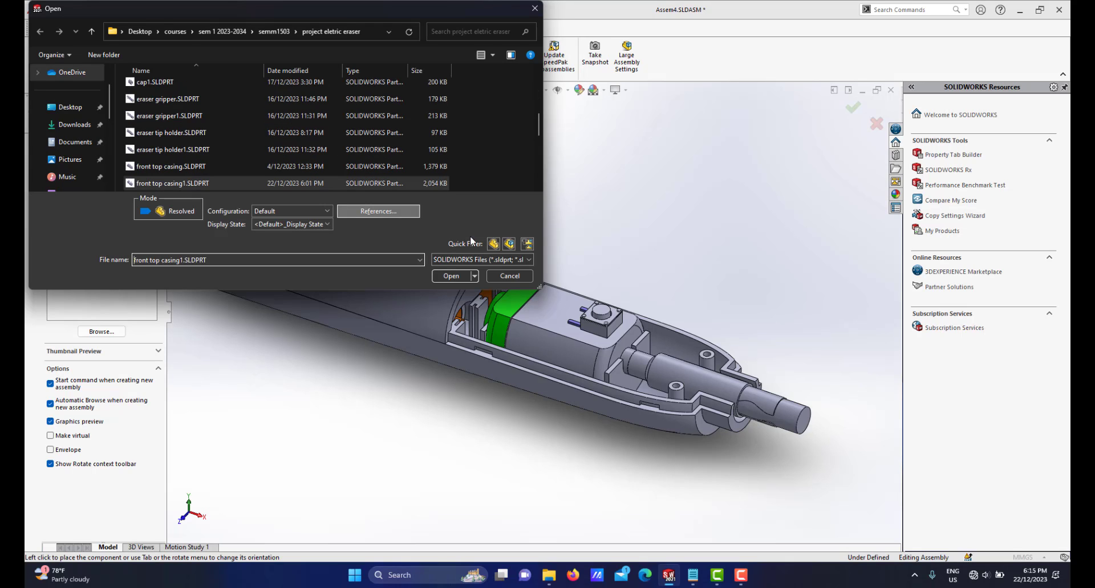
left_click(450, 276)
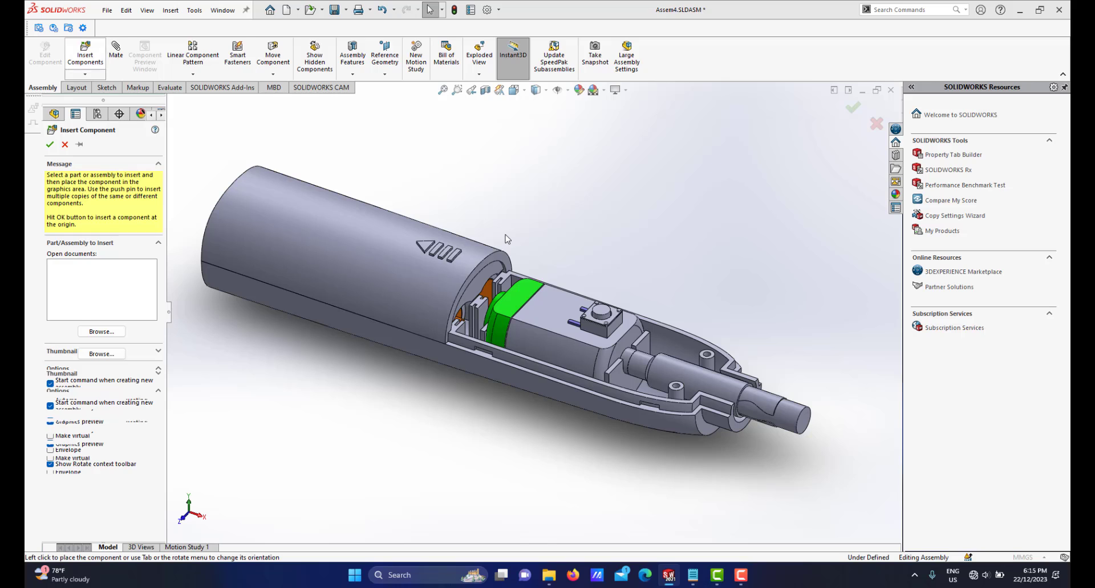
scroll(599, 213, "up", 5)
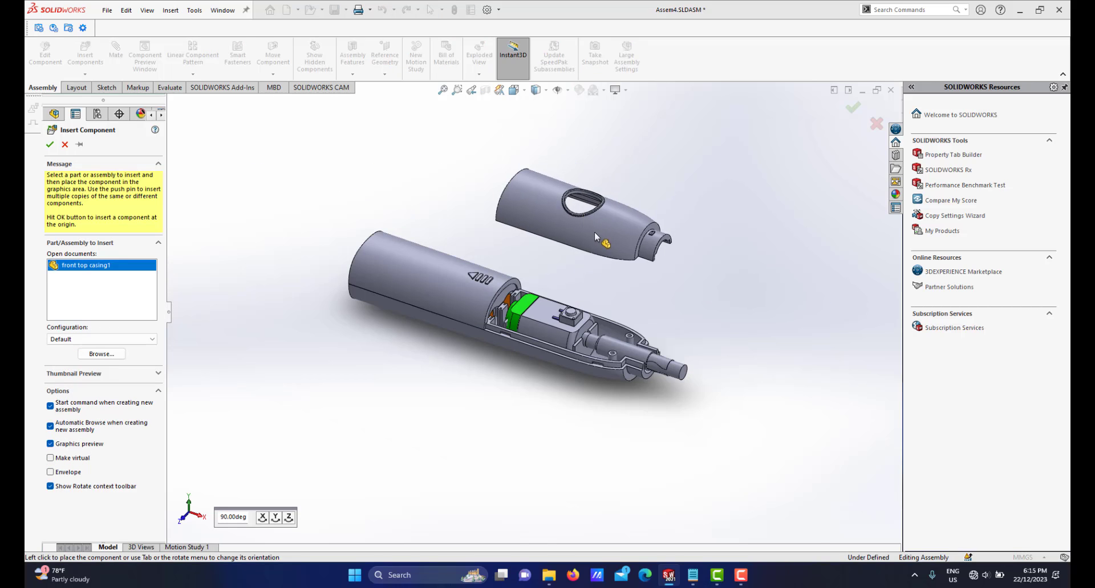
left_click(633, 236)
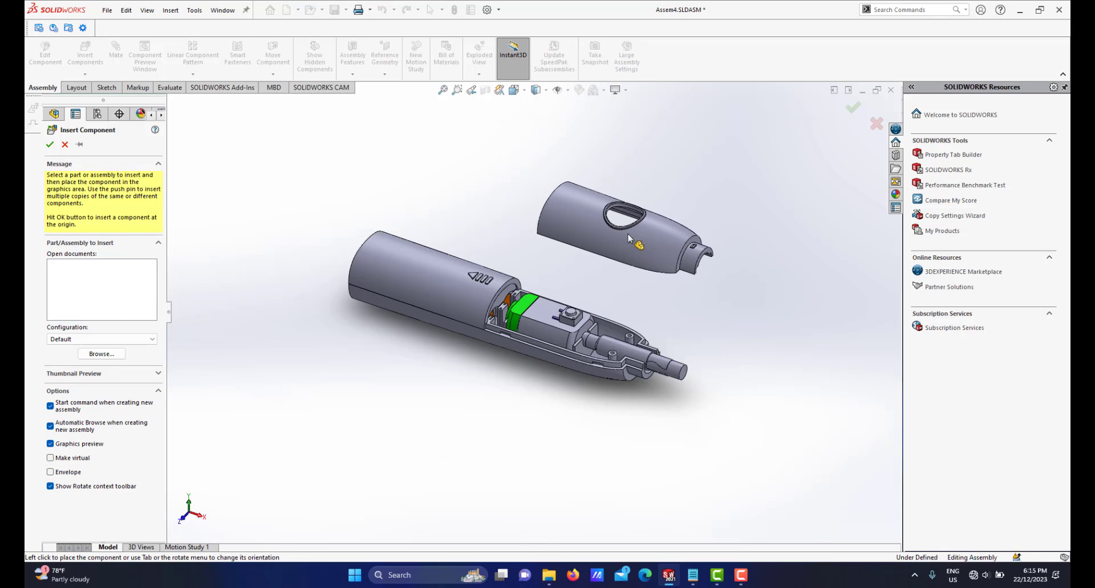
scroll(613, 246, "down", 4)
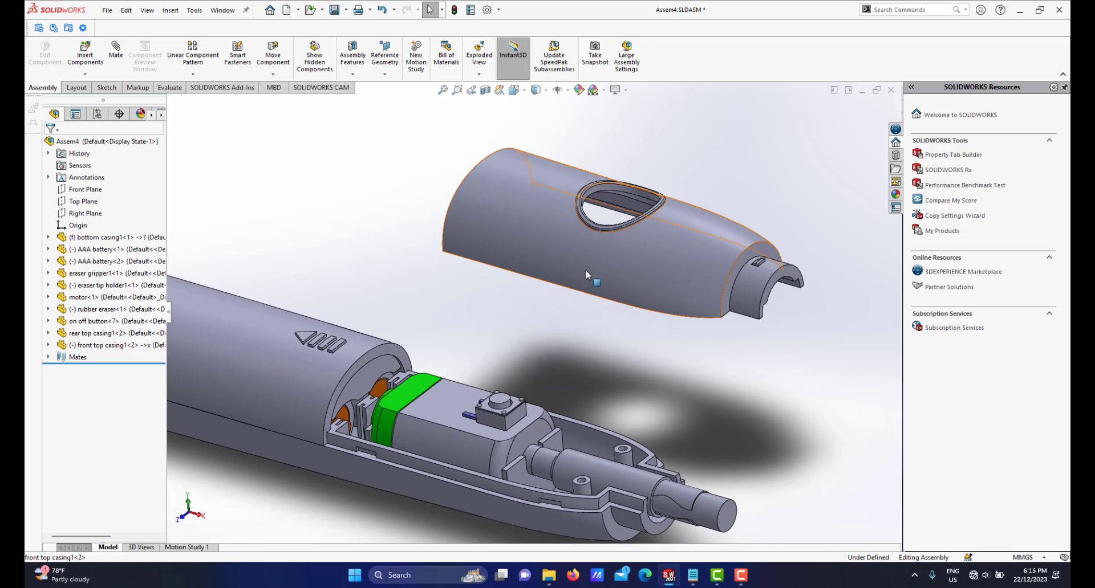
scroll(587, 270, "up", 3)
middle_click_drag(586, 269, 504, 265)
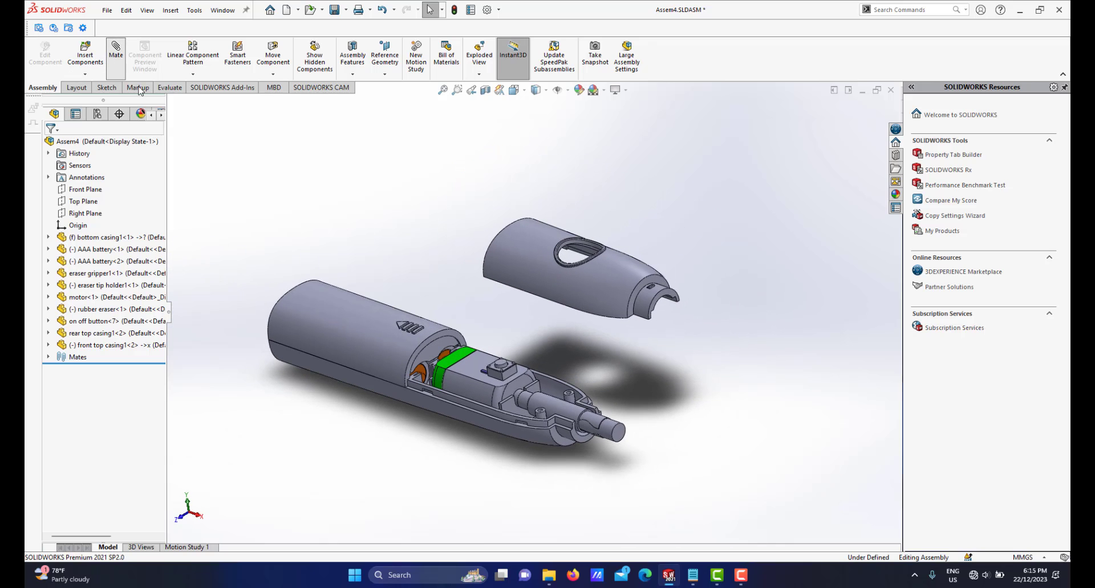
Add a concentric mate between the front top casing's curved nose face and the rubber eraser's cylindrical face.
scroll(624, 315, "down", 3)
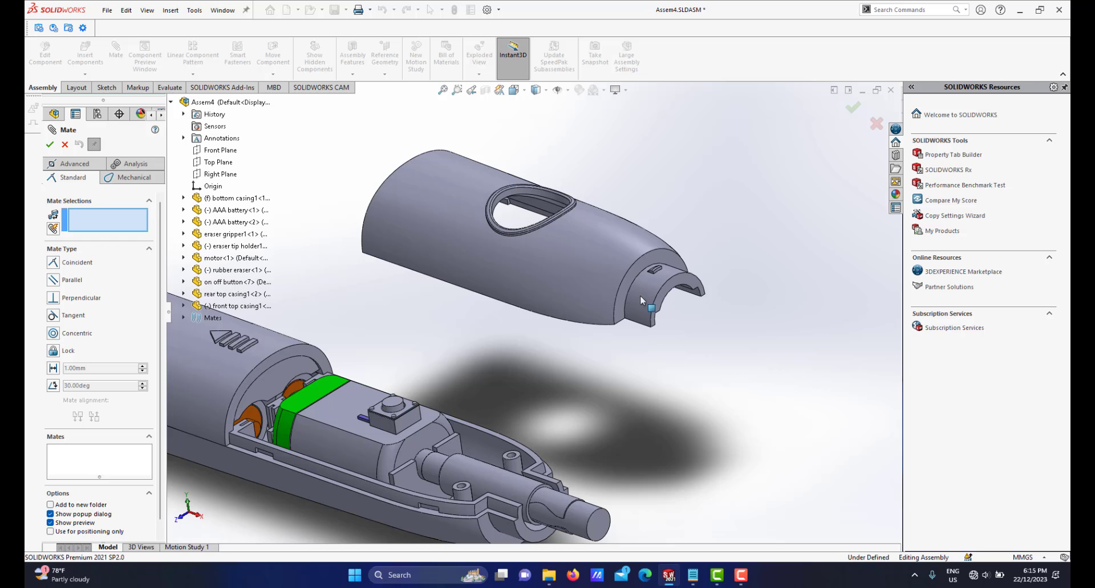
left_click(649, 304)
middle_click_drag(649, 303, 583, 399)
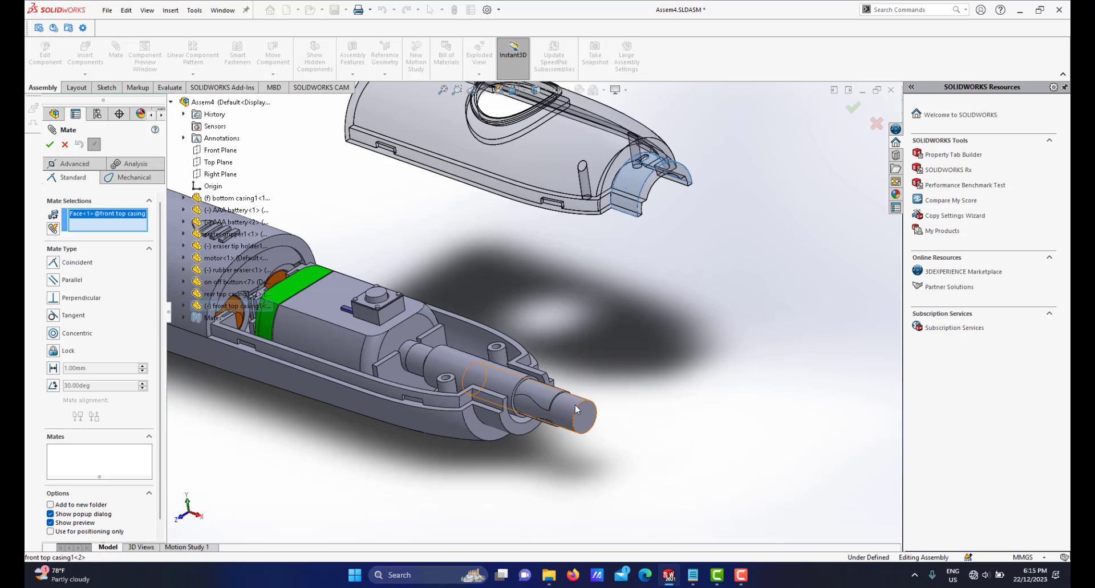
left_click(574, 405)
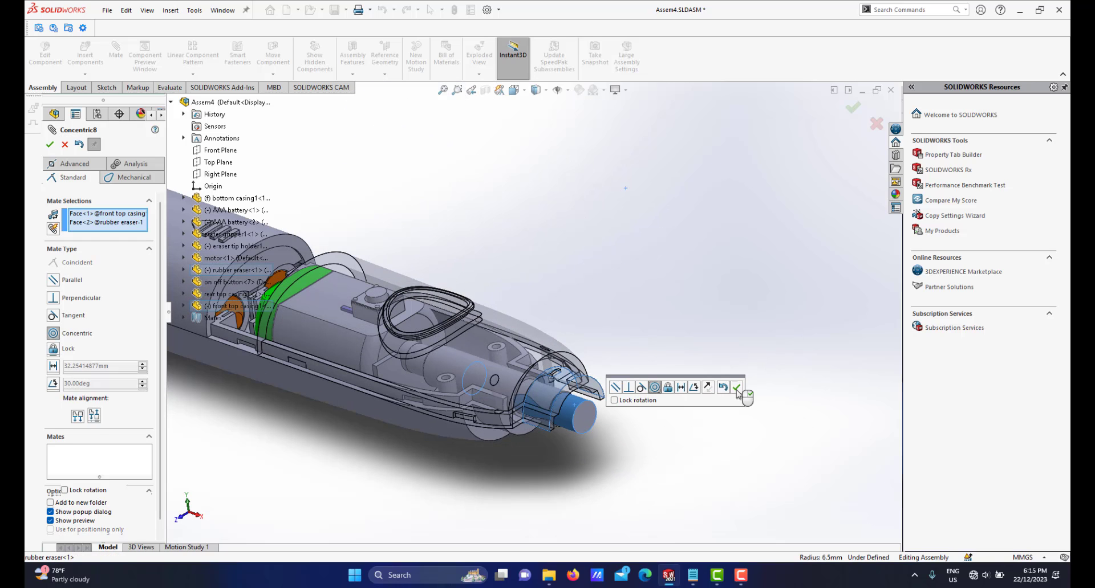
left_click(737, 389)
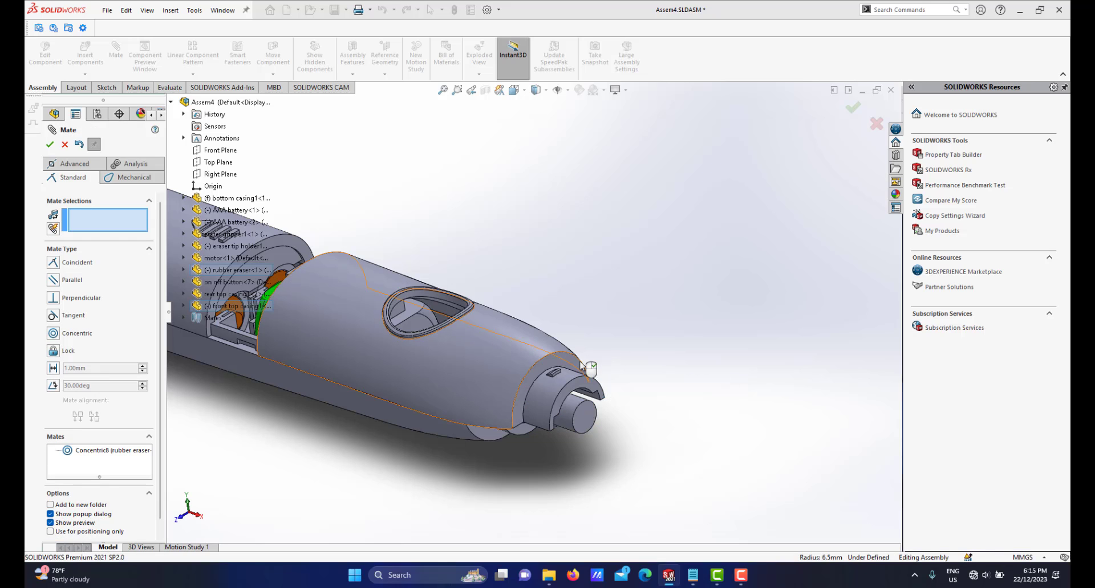
Slide the front top casing forward and add a coincident mate between its flat lower edge face and the bottom casing's flat rim face.
left_click_drag(582, 365, 862, 379)
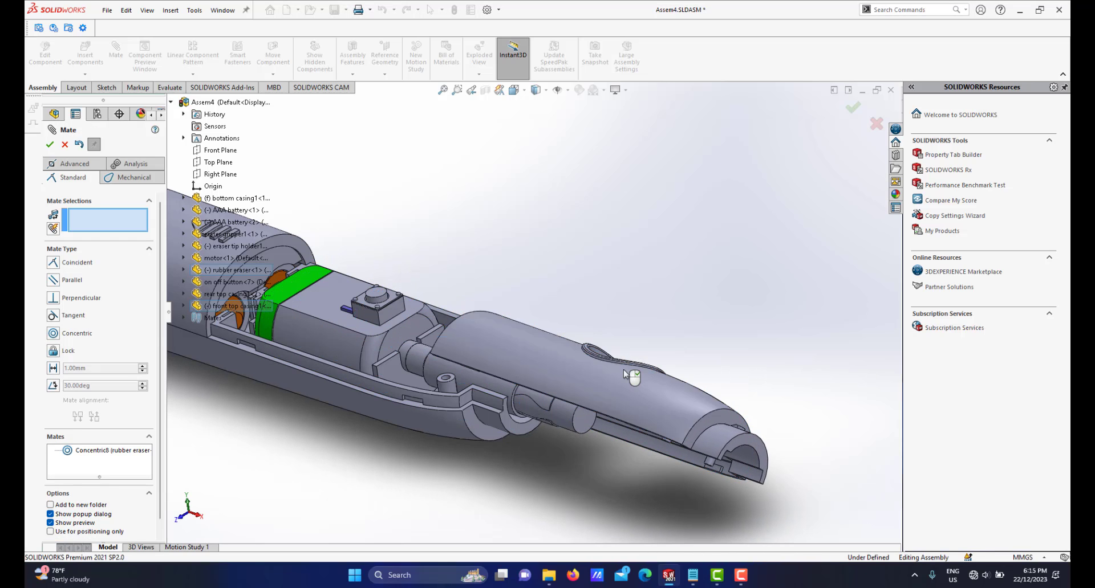
scroll(624, 371, "down", 8)
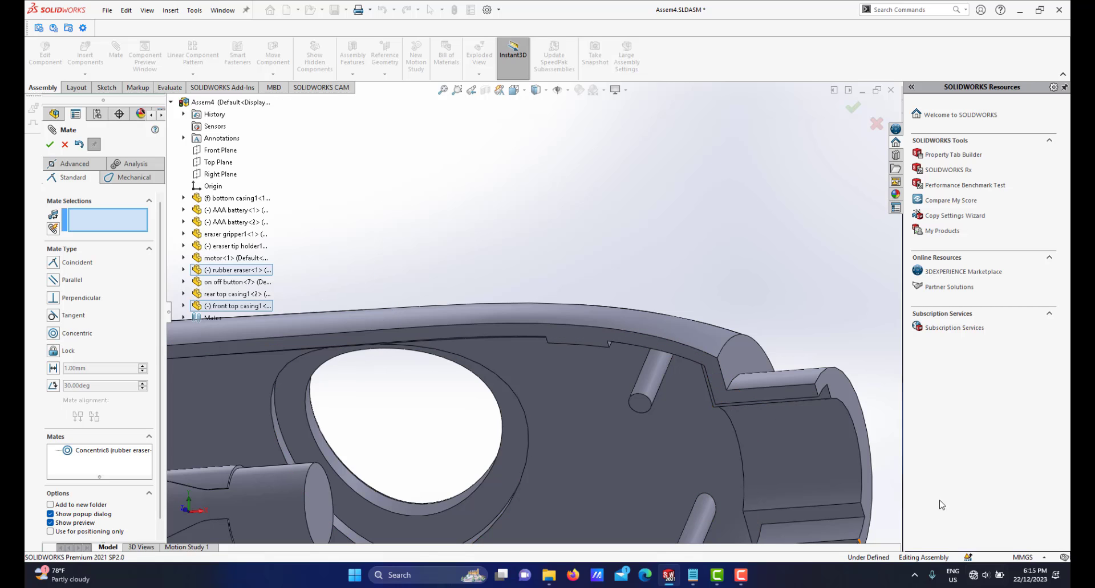
left_click(645, 377)
scroll(541, 353, "up", 6)
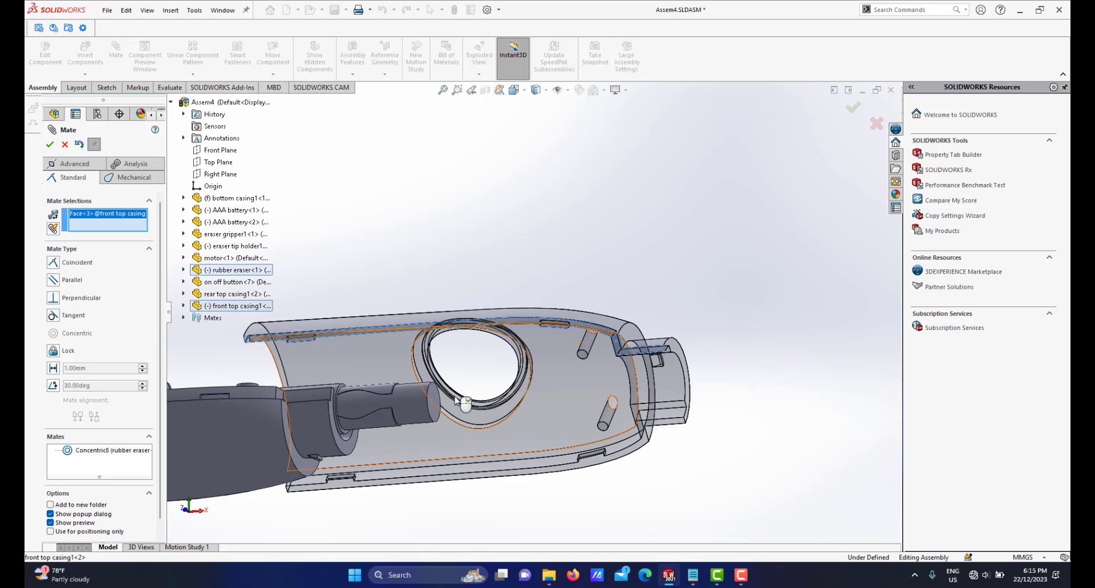
scroll(399, 348, "down", 10)
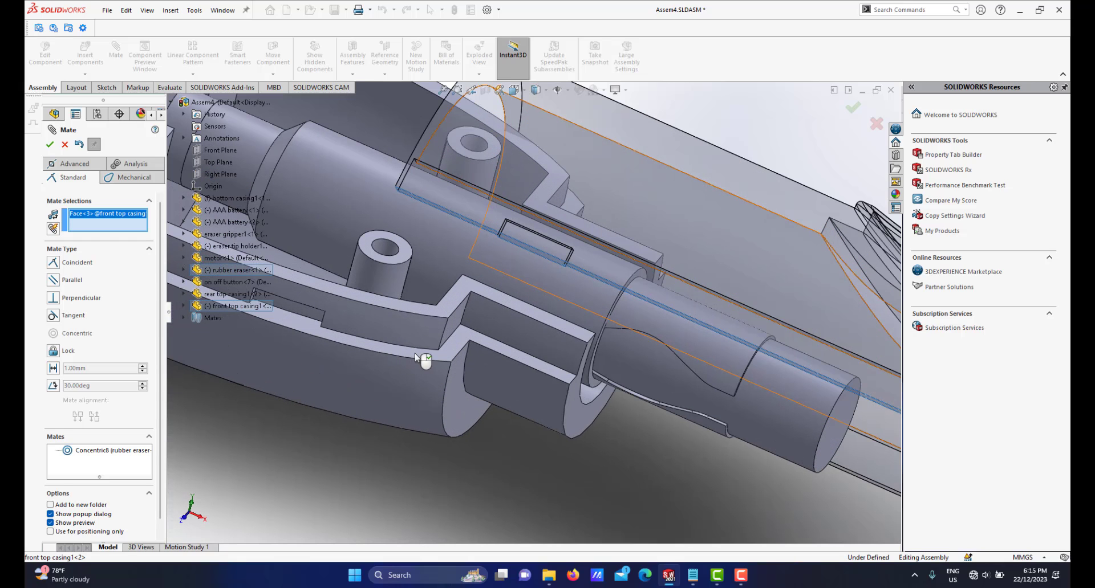
left_click(481, 359)
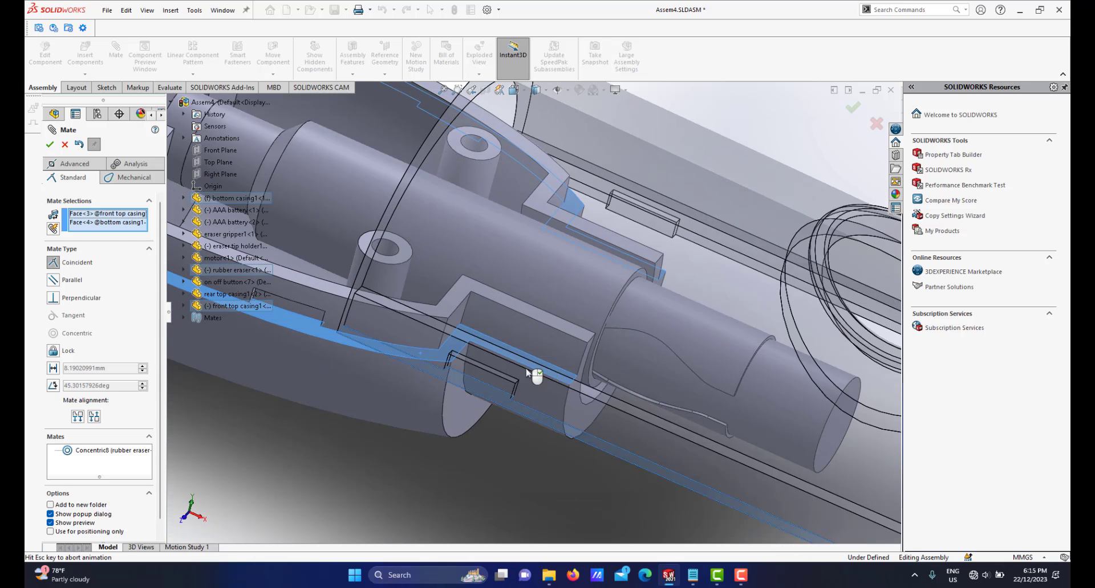
left_click(685, 395)
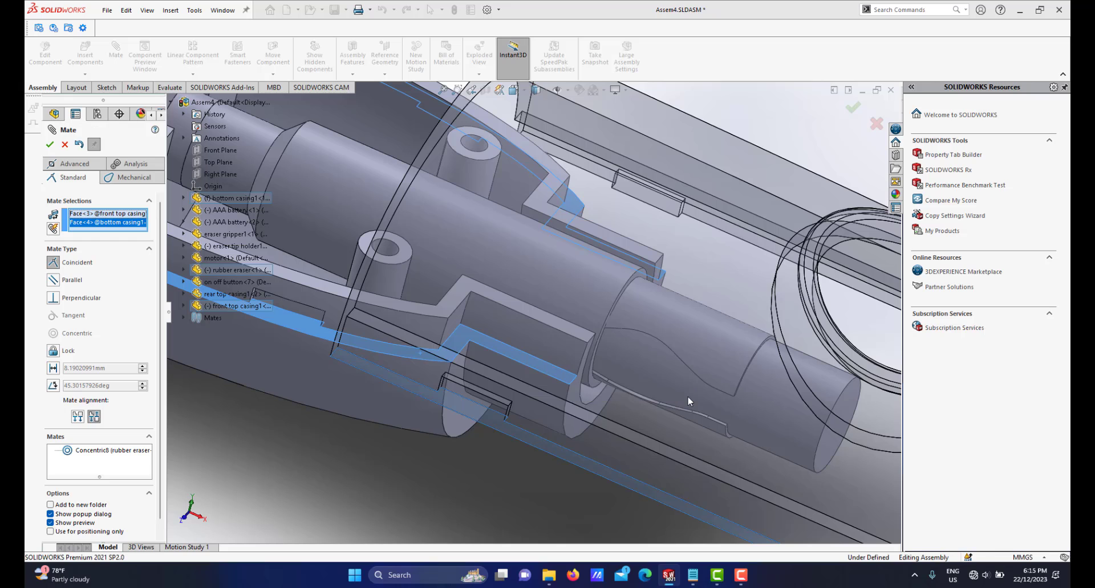
Add a coincident mate between the front shoulder faces of the front top casing and the bottom casing, and finish mating.
scroll(681, 396, "up", 5)
scroll(669, 394, "up", 5)
scroll(627, 342, "down", 5)
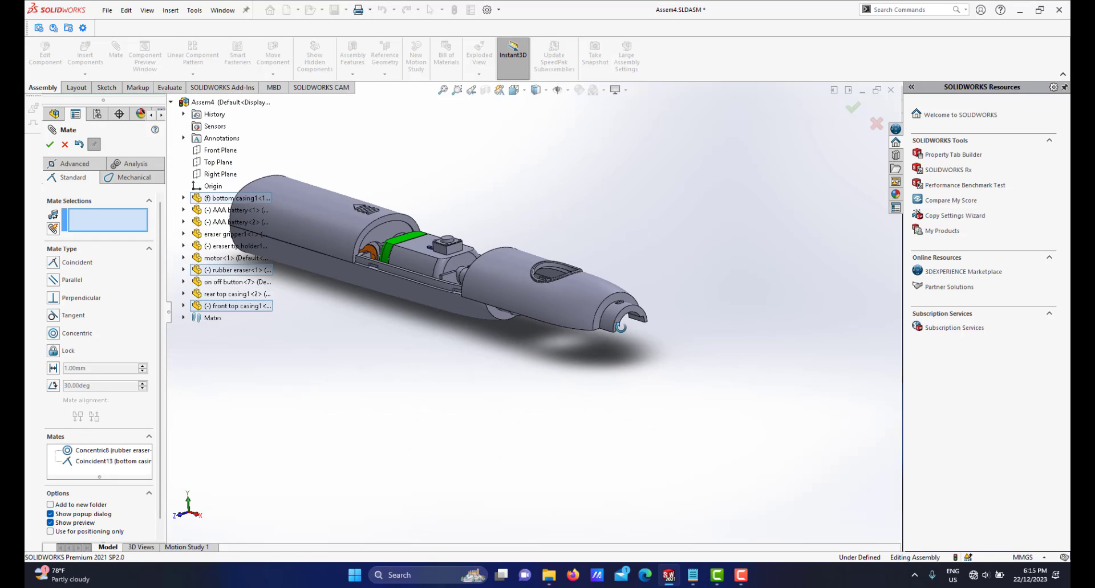
left_click(630, 269)
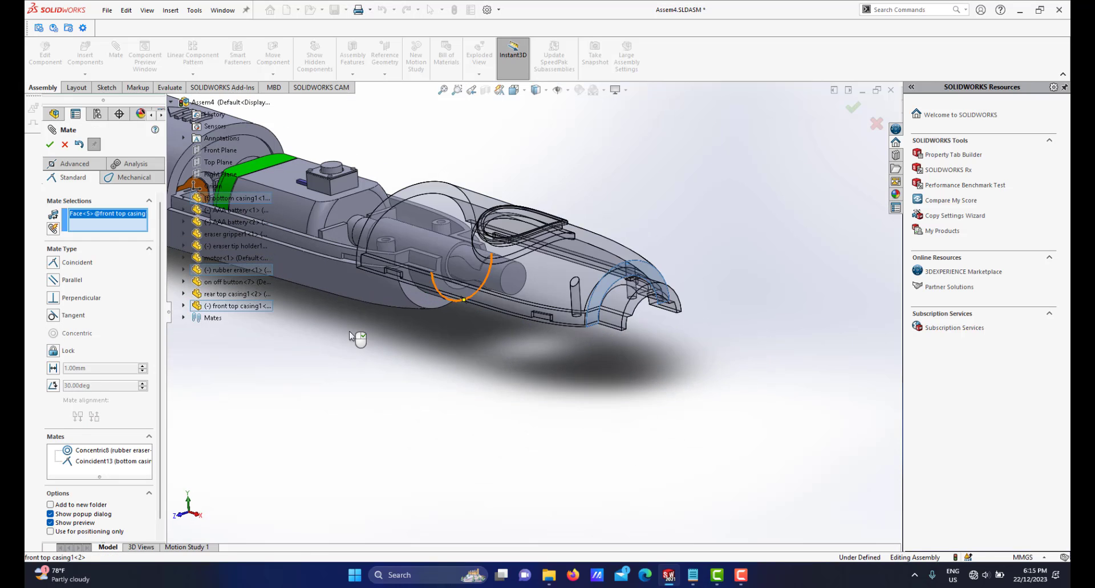
scroll(481, 306, "down", 6)
left_click(587, 228)
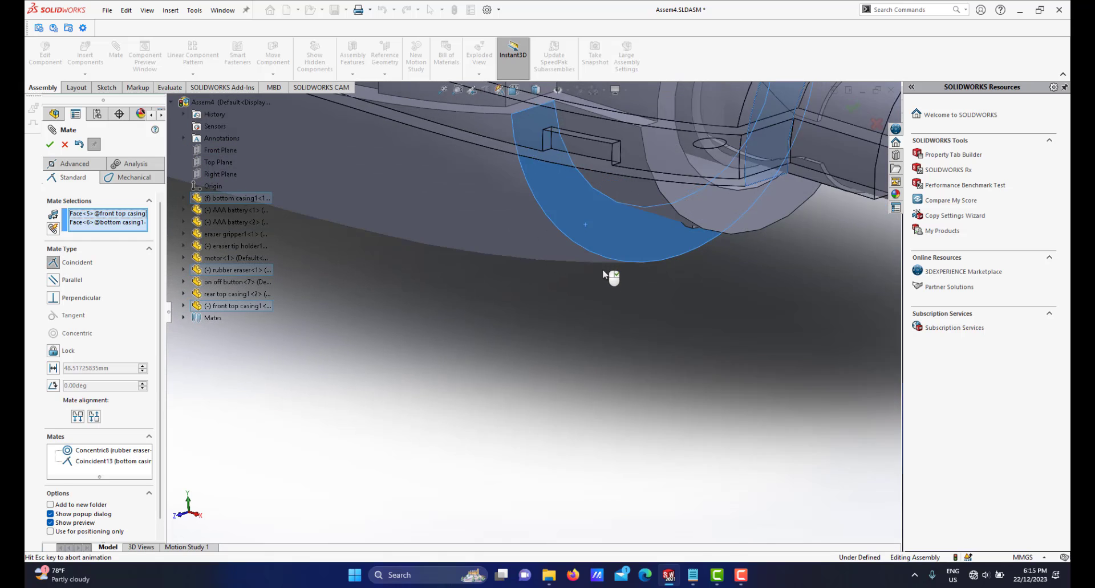
right_click(666, 303)
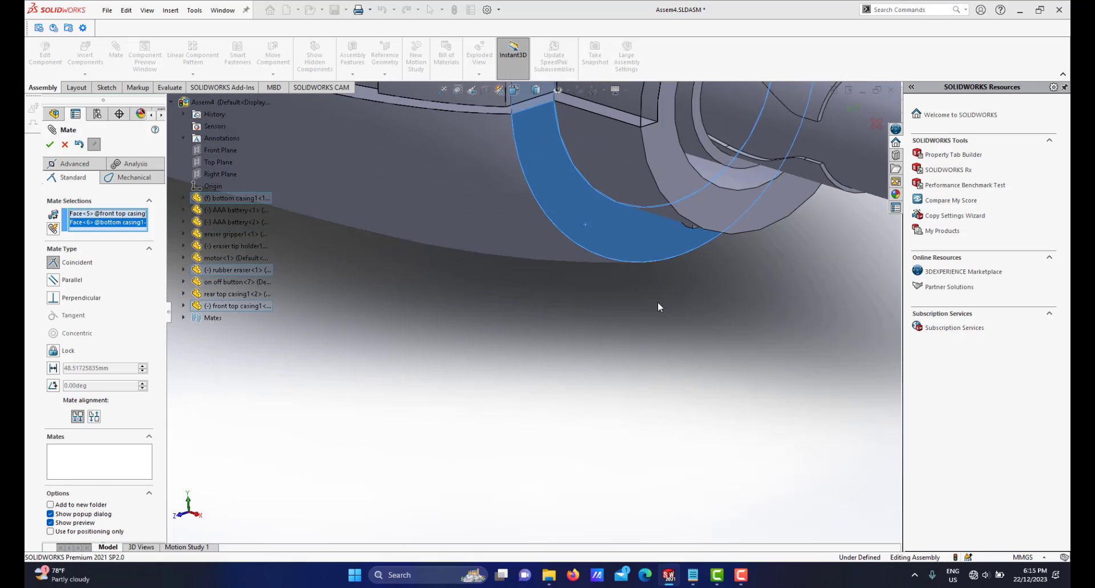
scroll(636, 311, "up", 6)
scroll(353, 216, "down", 2)
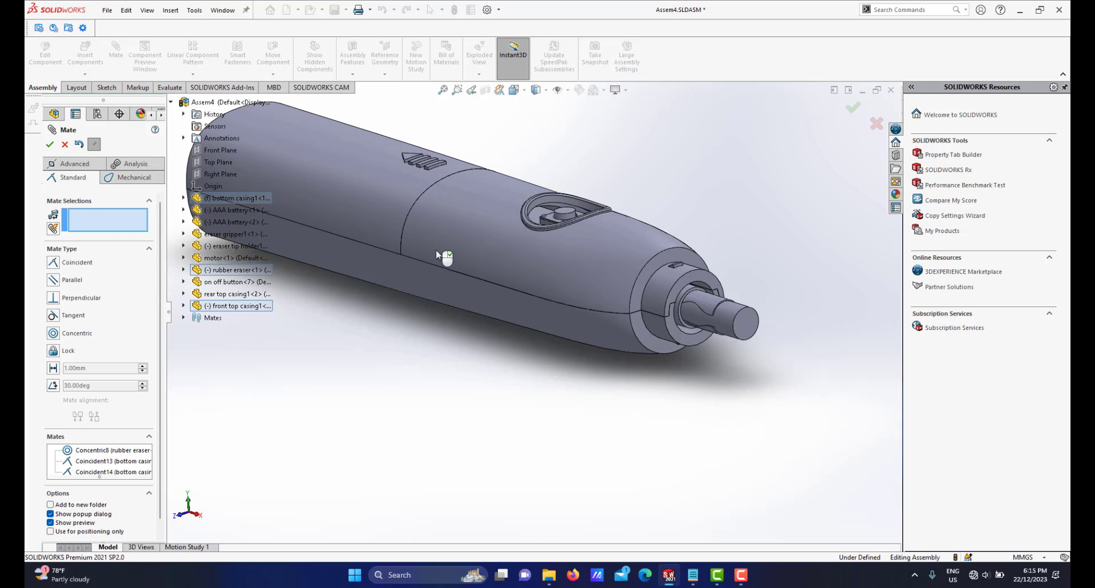
scroll(434, 250, "up", 3)
scroll(436, 251, "down", 2)
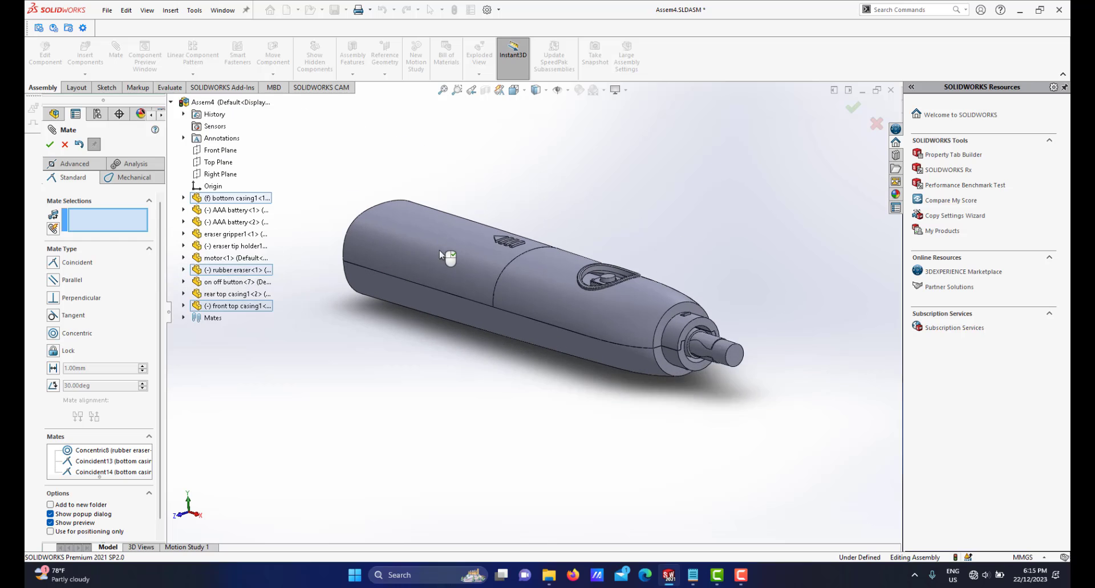
left_click(49, 144)
Insert the part push button into the assembly and place it above the opening in the front top casing.
mouse_move(550, 310)
middle_mouse_down()
mouse_move(598, 312)
mouse_move(584, 329)
middle_mouse_up()
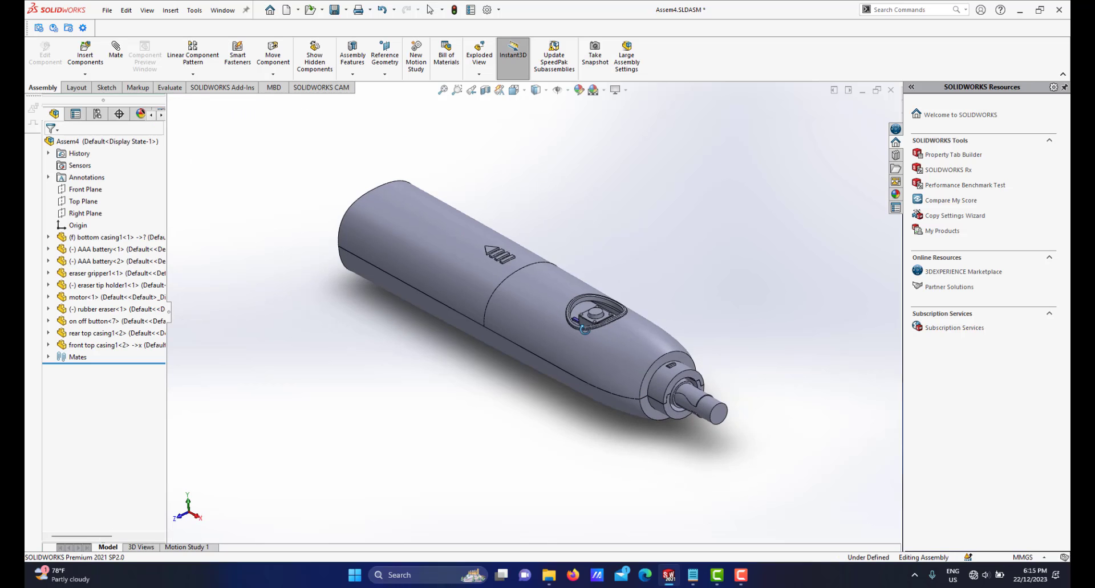
scroll(587, 325, "down", 4)
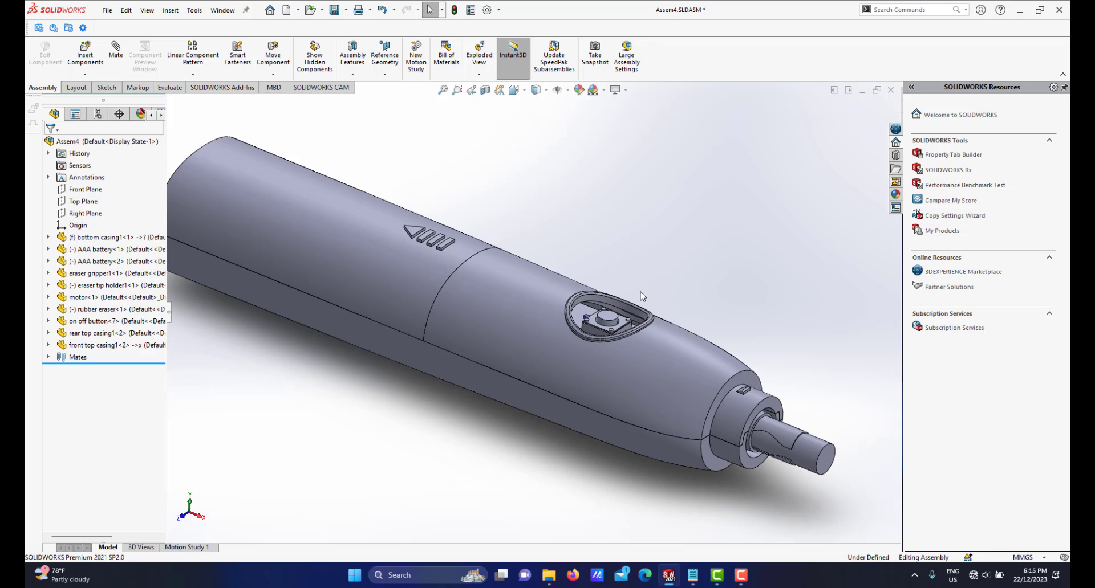
scroll(608, 316, "down", 2)
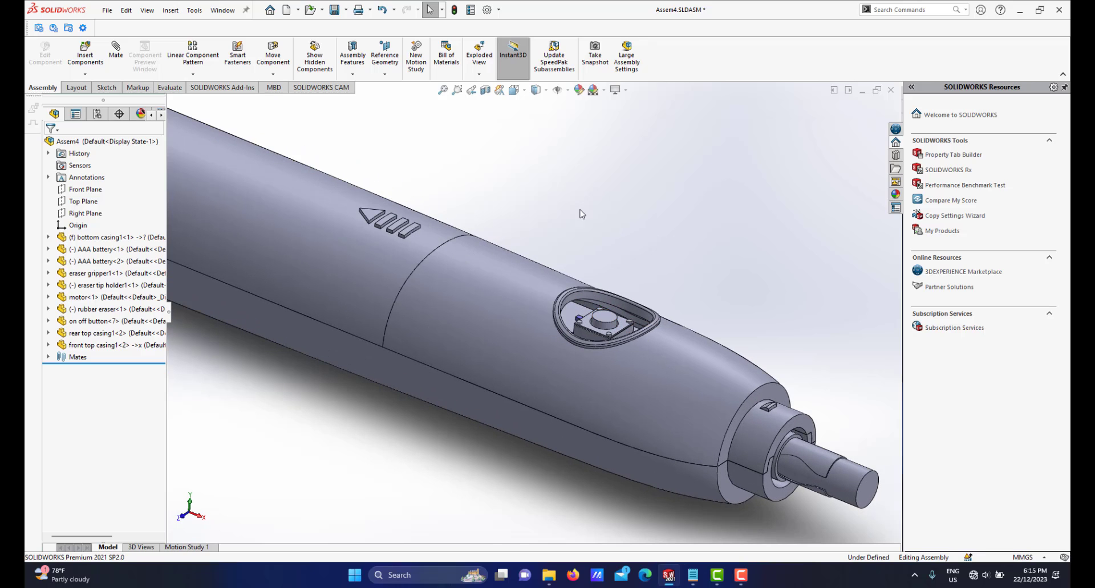
left_click(83, 48)
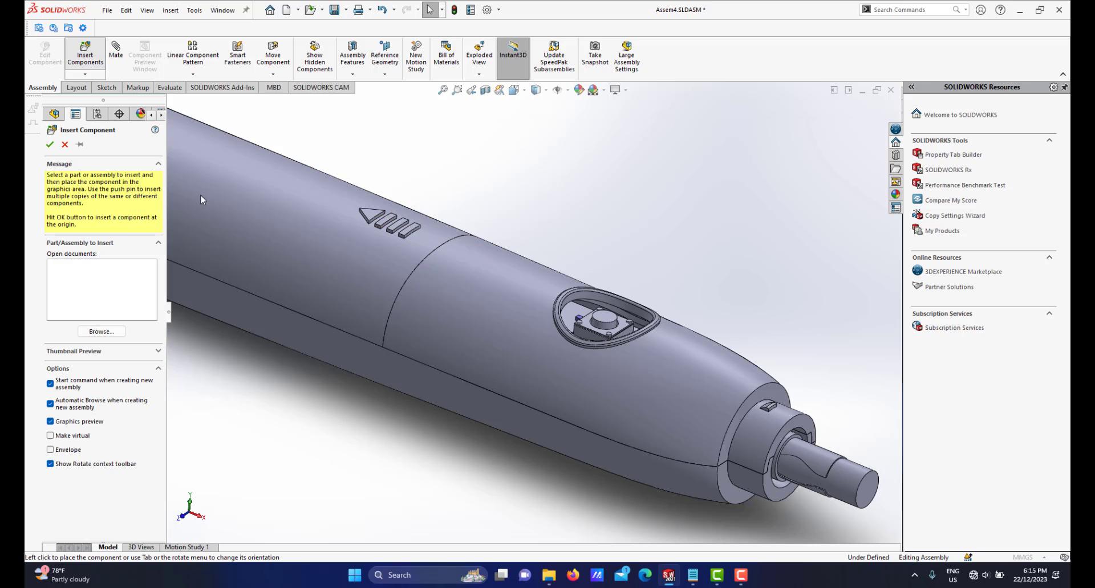
left_click(94, 332)
scroll(175, 178, "down", 5)
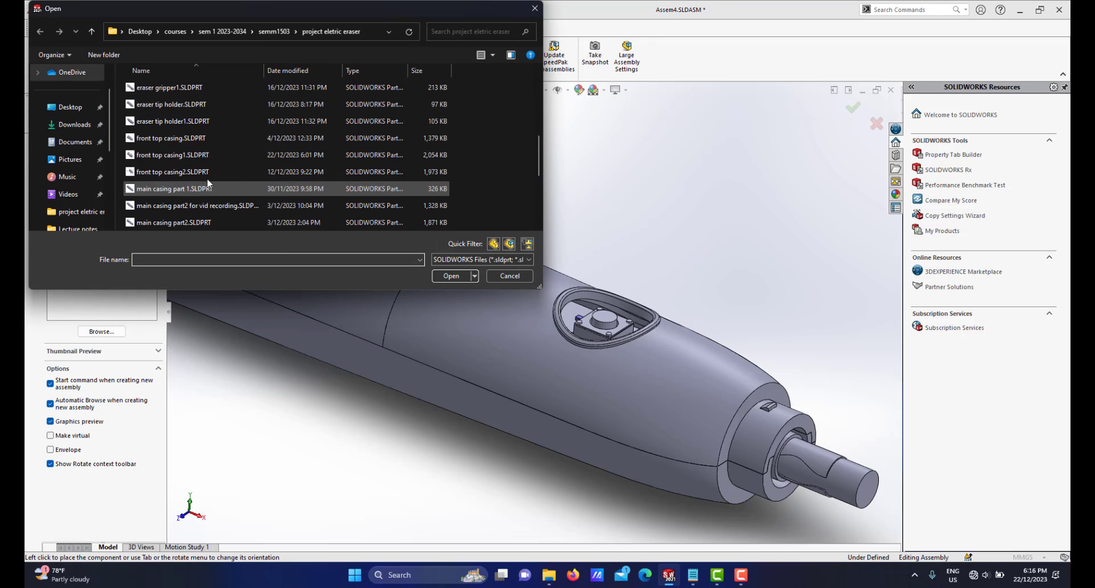
scroll(174, 177, "down", 3)
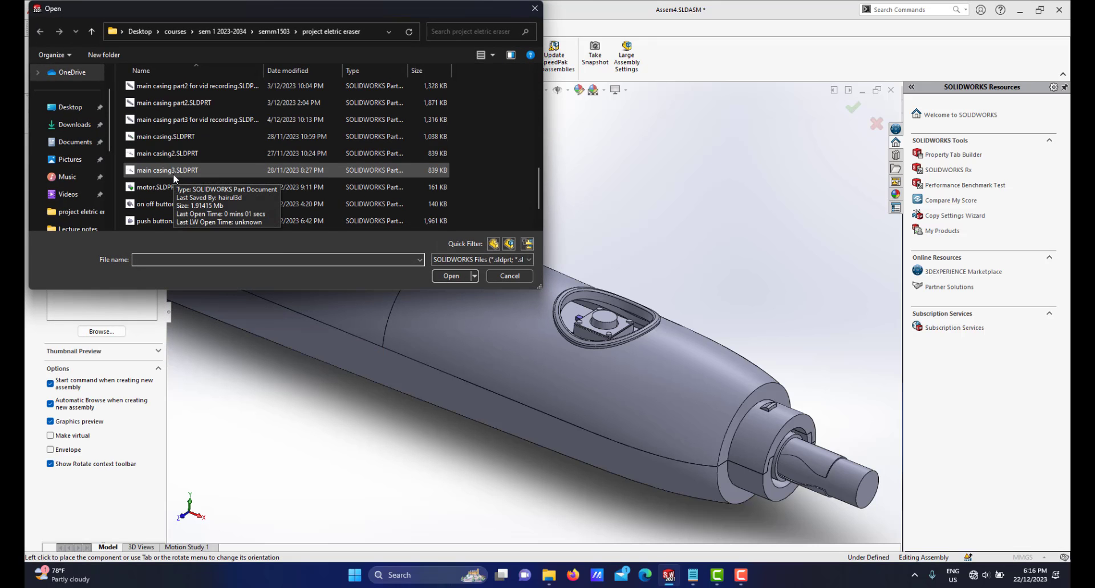
scroll(195, 206, "up", 1)
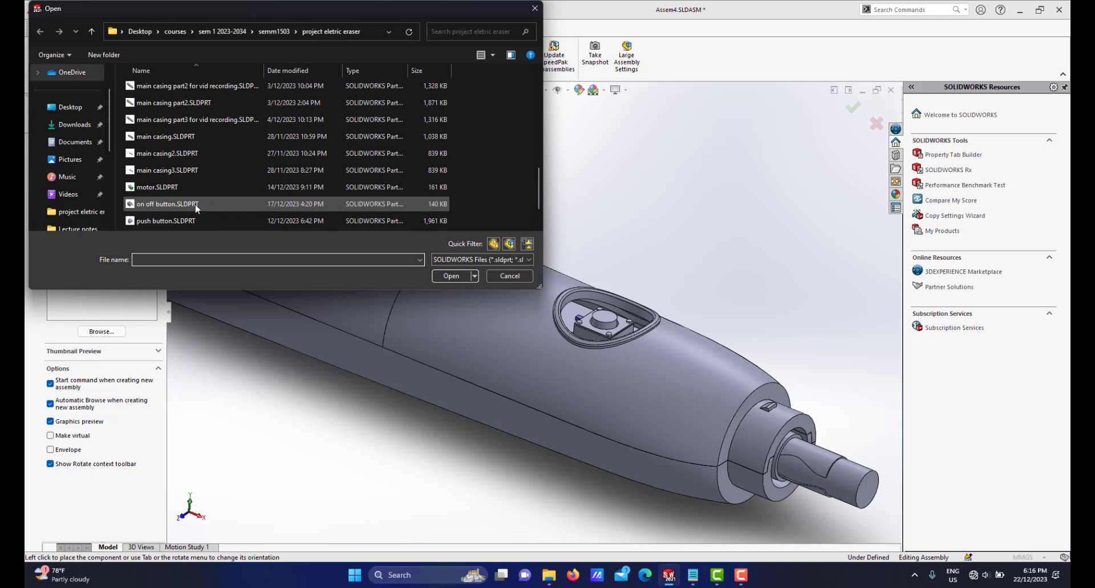
scroll(195, 203, "down", 1)
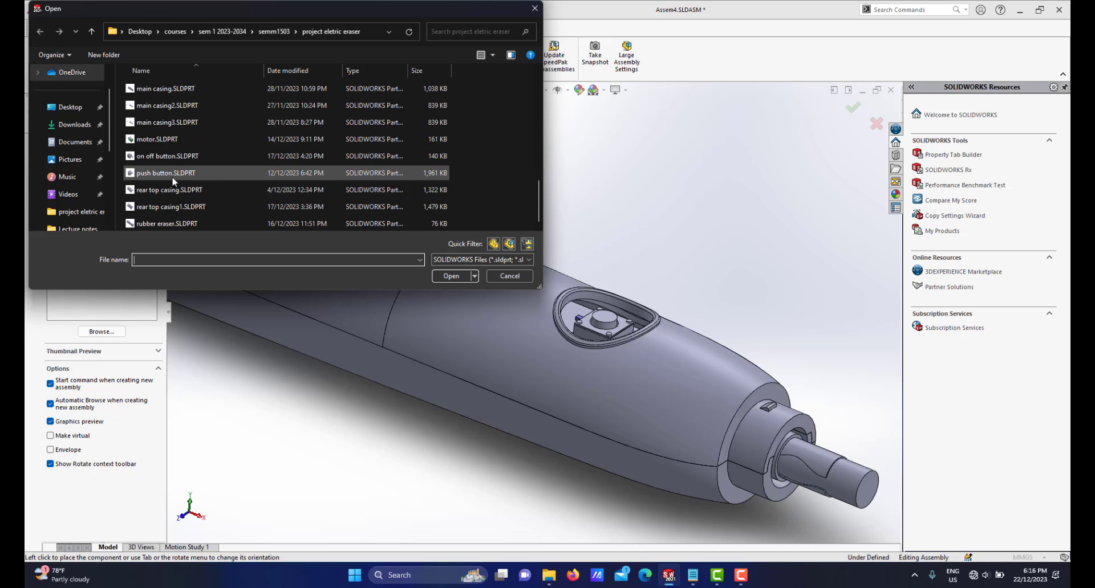
left_click(194, 173)
left_click(450, 277)
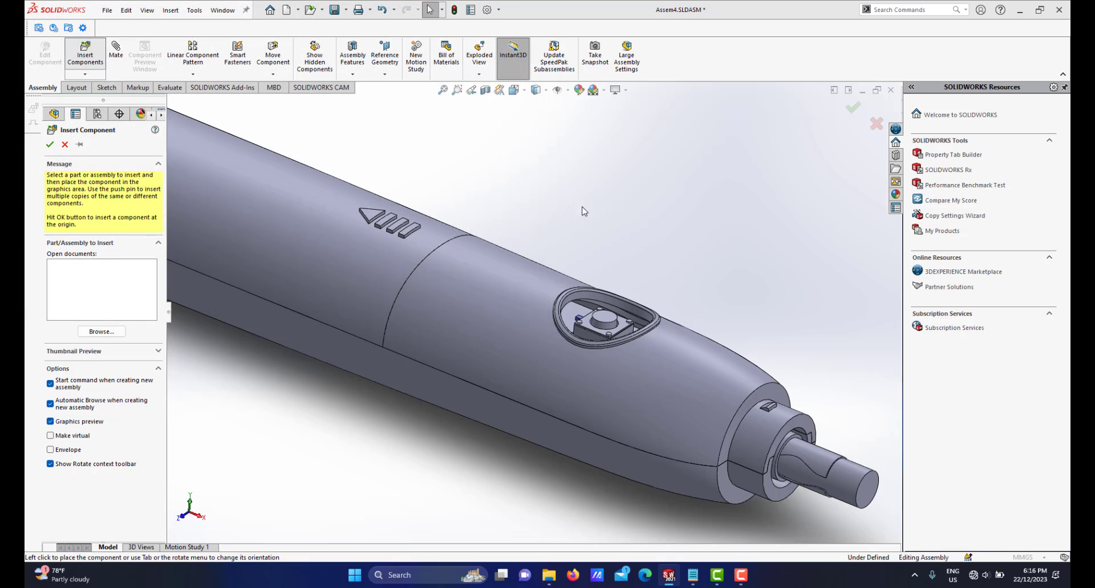
left_click(650, 199)
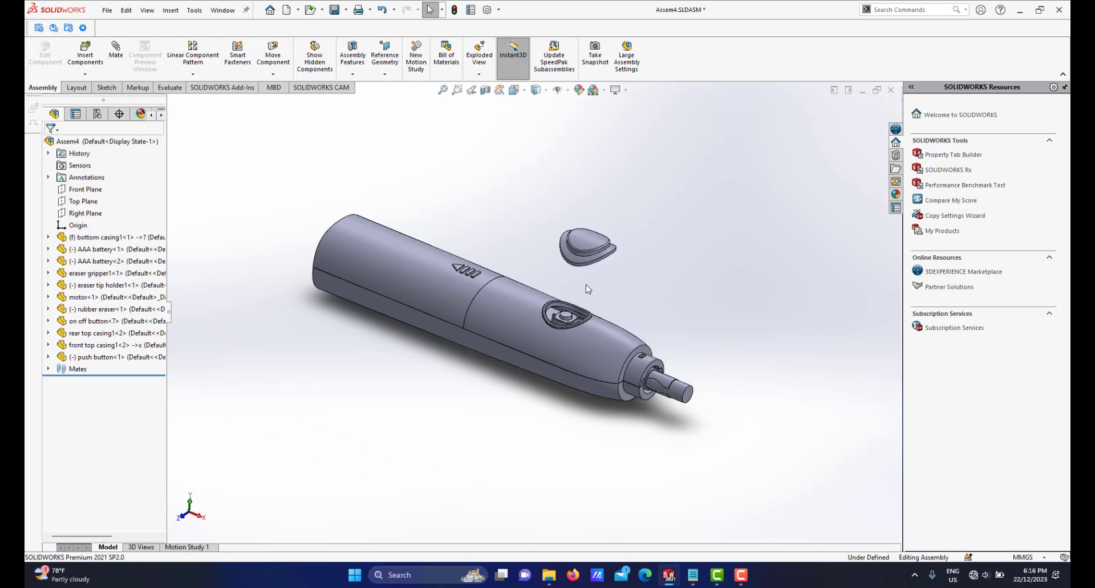
Add a coincident mate between the push button's Front Plane and the assembly's Front Plane.
scroll(587, 290, "down", 3)
mouse_move(570, 305)
middle_mouse_down()
mouse_move(550, 286)
mouse_move(557, 313)
middle_mouse_up()
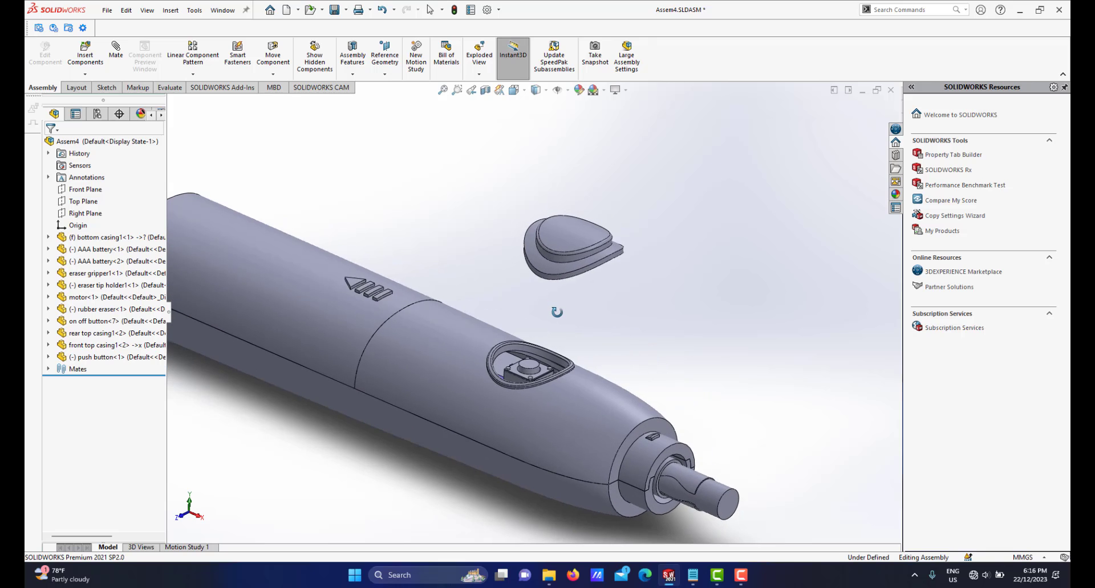
scroll(515, 380, "down", 5)
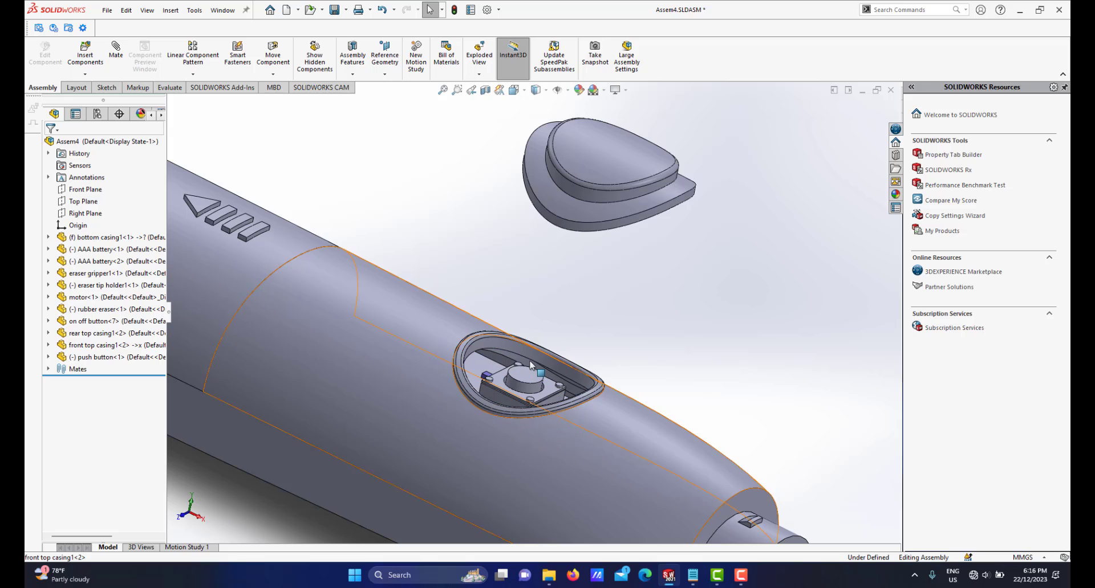
scroll(506, 362, "up", 2)
middle_click_drag(526, 338, 566, 223)
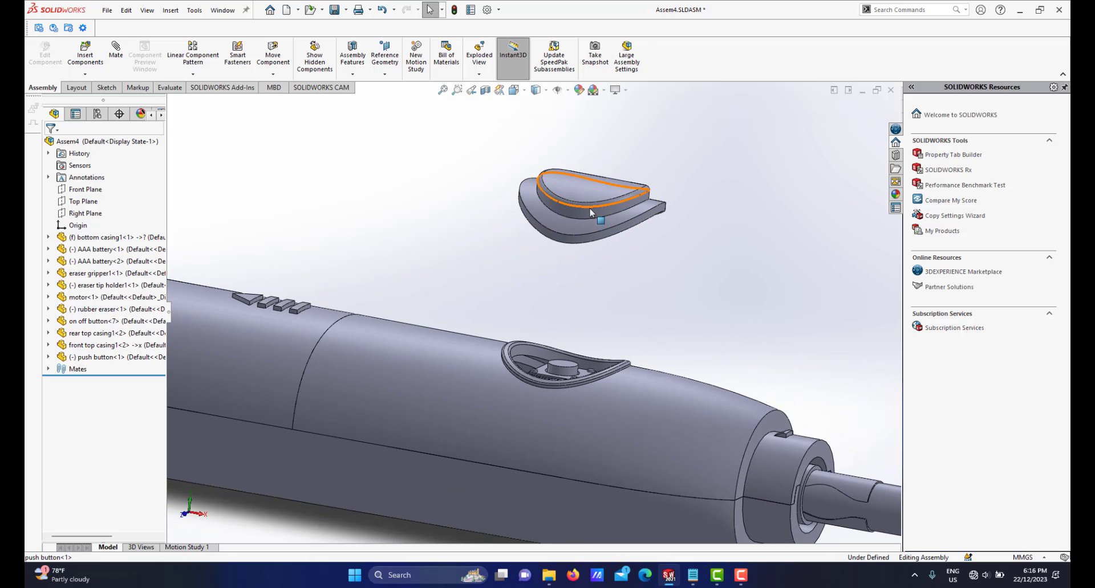
middle_click_drag(580, 266, 522, 262)
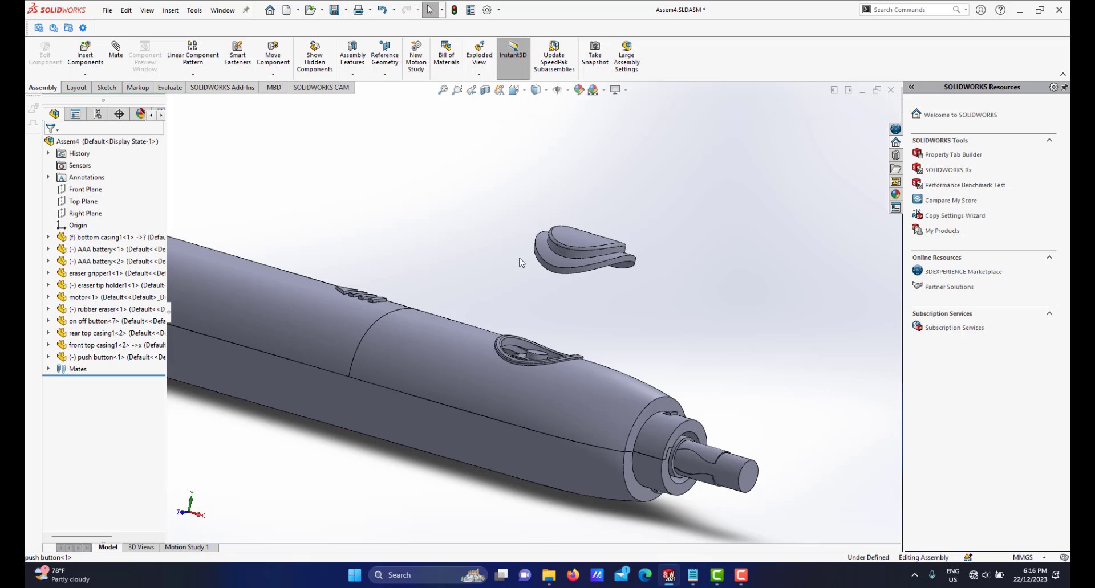
left_click(114, 54)
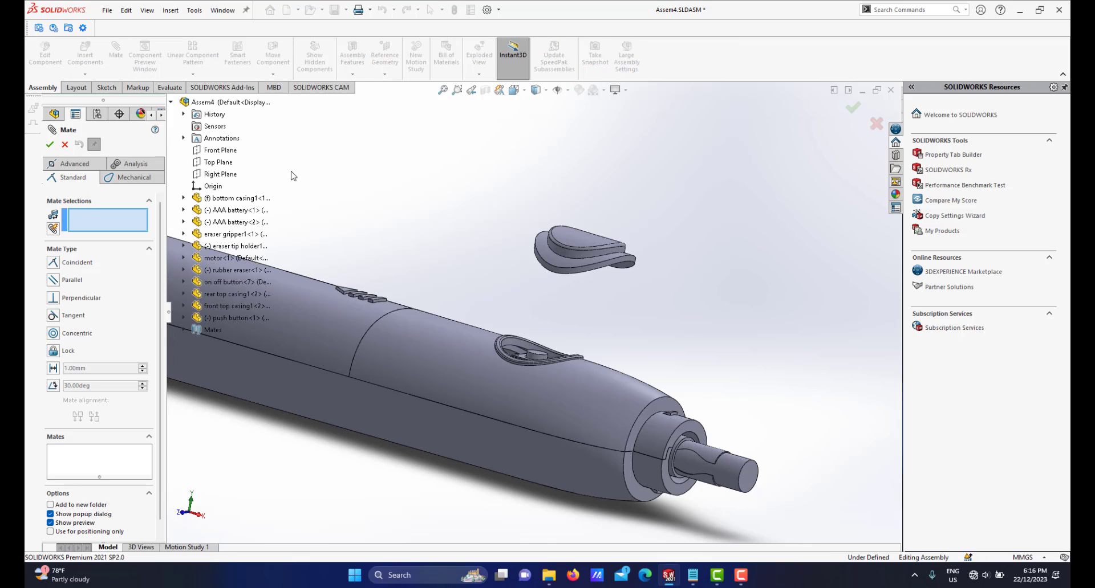
scroll(511, 262, "down", 1)
mouse_move(609, 292)
middle_mouse_down()
mouse_move(585, 316)
mouse_move(631, 232)
mouse_move(599, 246)
mouse_move(583, 270)
mouse_move(567, 269)
middle_mouse_up()
scroll(593, 308, "up", 1)
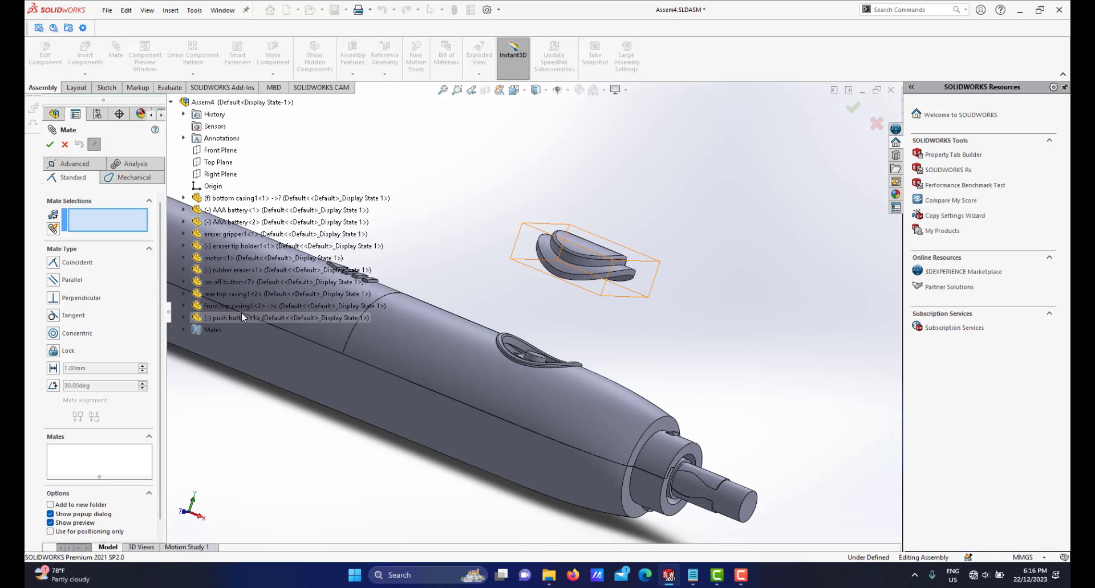
left_click(183, 318)
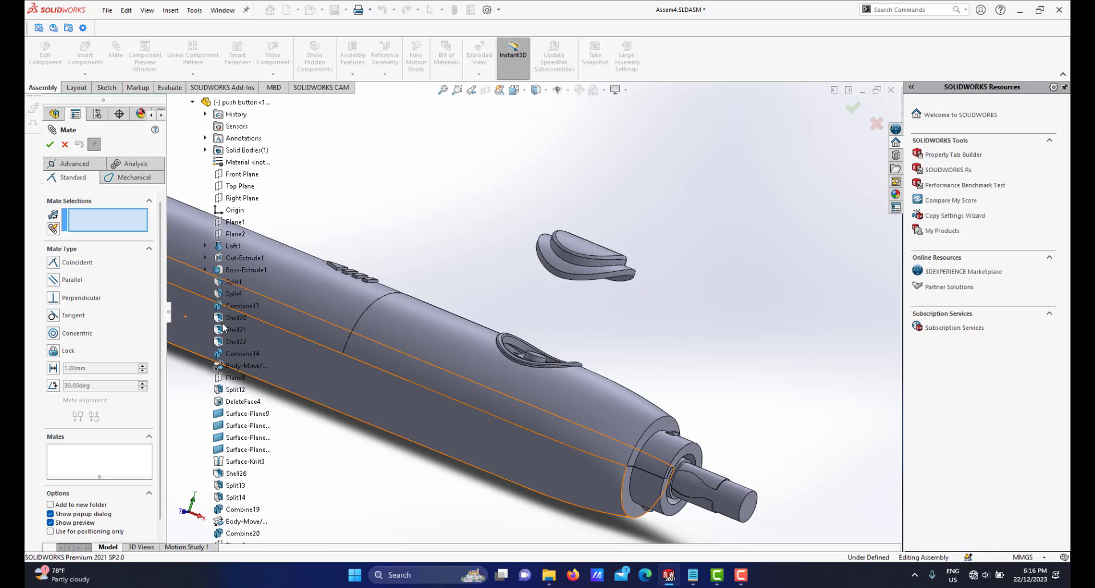
left_click(242, 174)
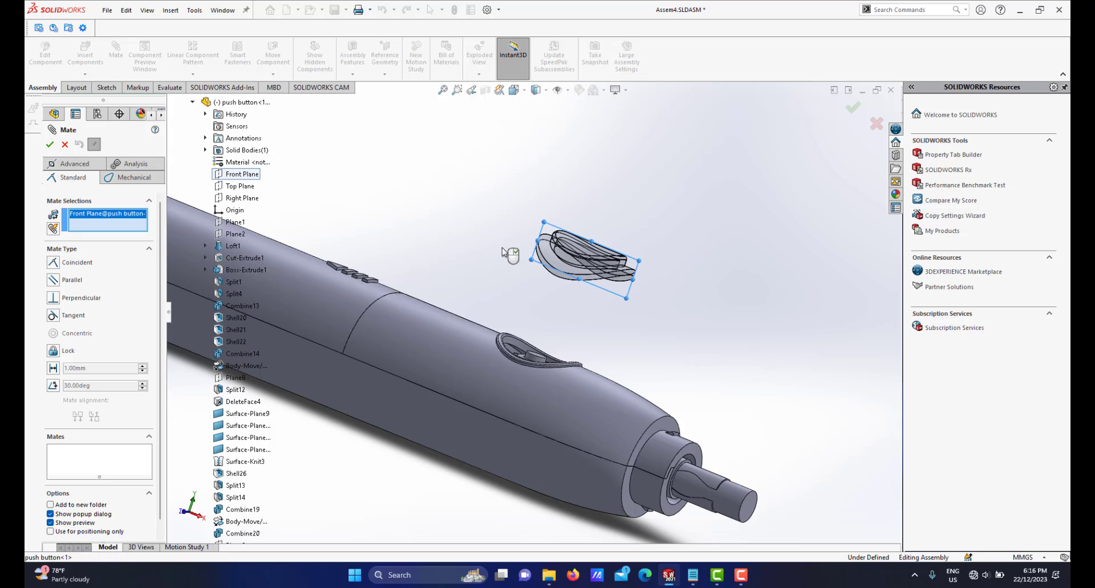
left_click(192, 103)
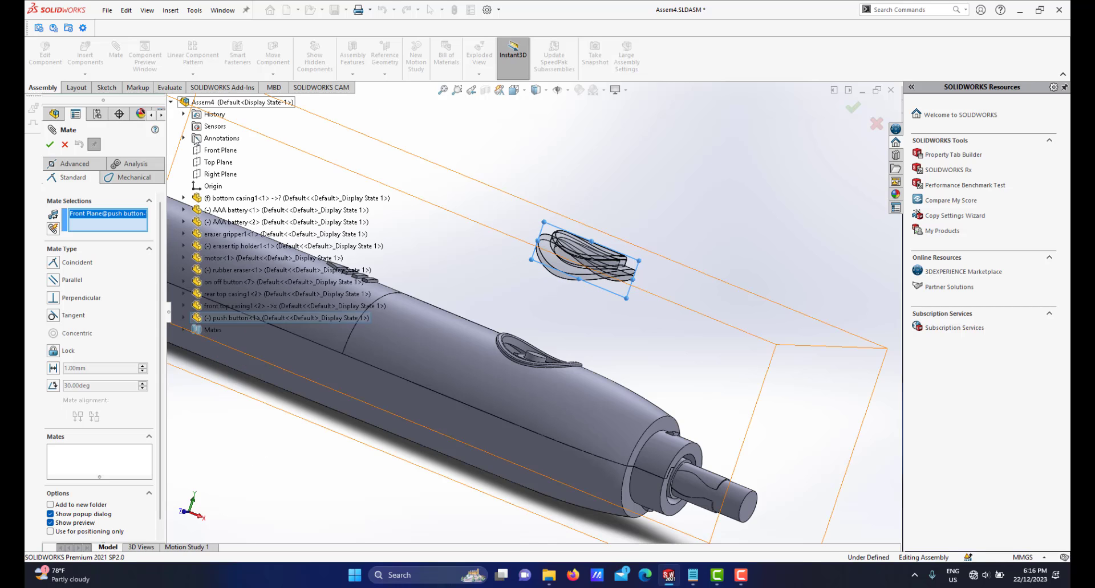
left_click(220, 151)
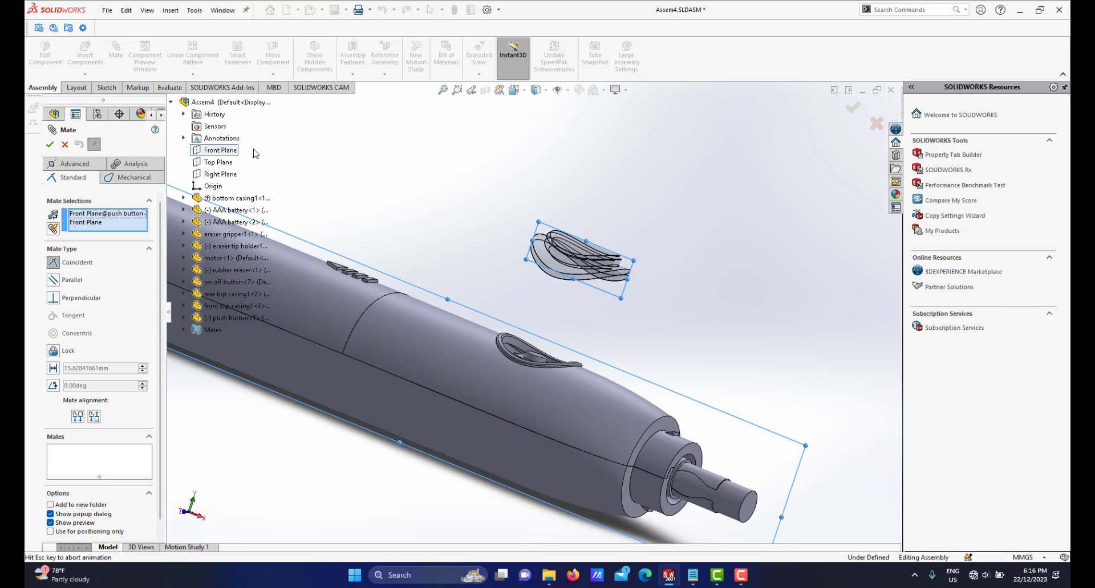
left_click(49, 145)
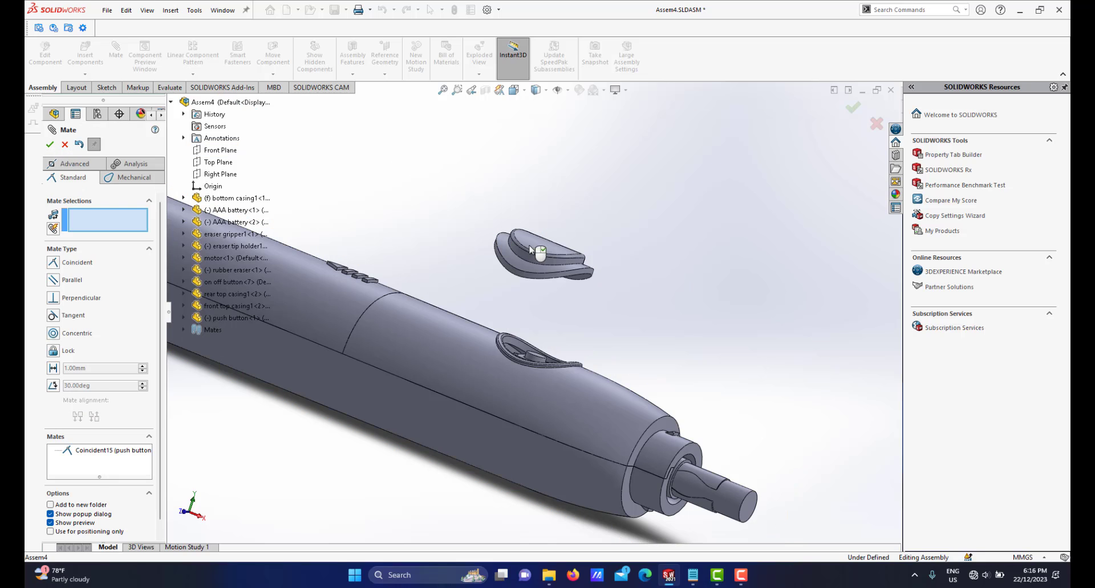
Inspect the push button and the front top casing's opening for further mating references, and finish mating.
middle_click_drag(443, 295, 640, 285)
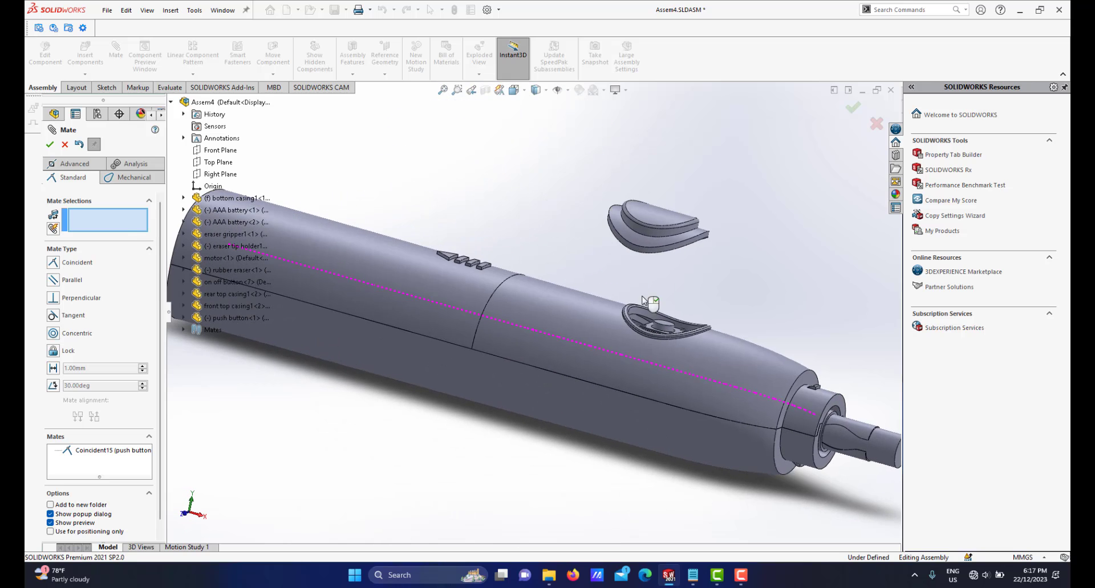
scroll(634, 284, "up", 3)
scroll(603, 294, "down", 2)
scroll(604, 308, "down", 5)
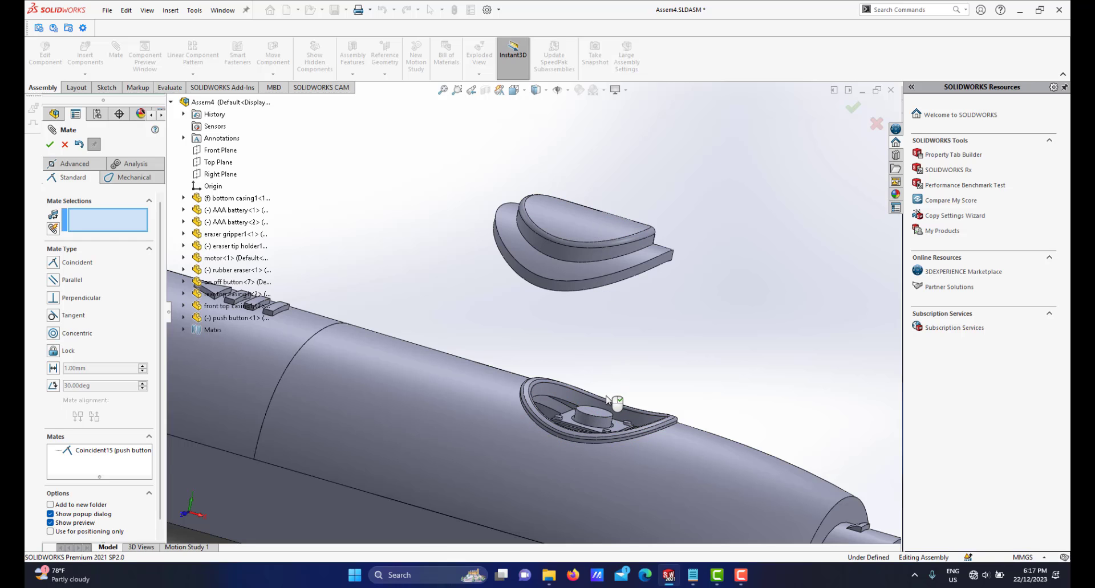
scroll(593, 400, "down", 3)
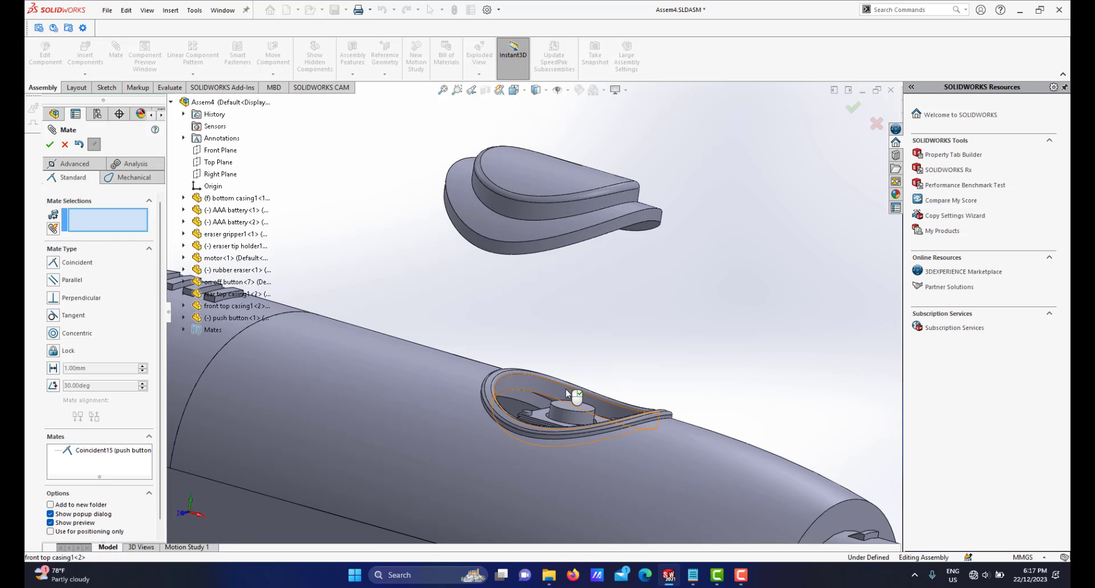
scroll(568, 393, "up", 6)
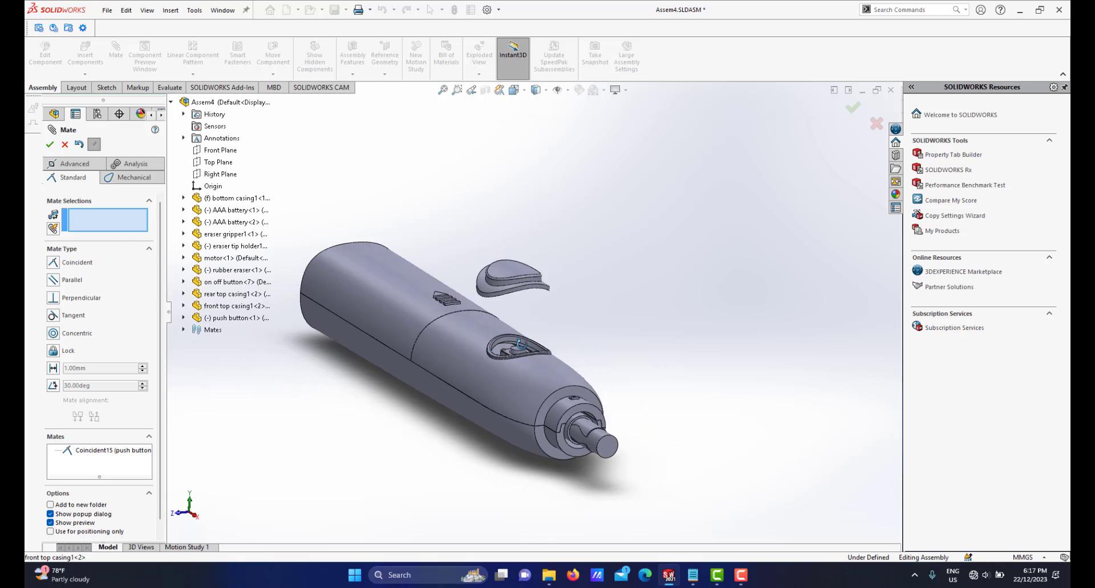
middle_click_drag(520, 344, 563, 310)
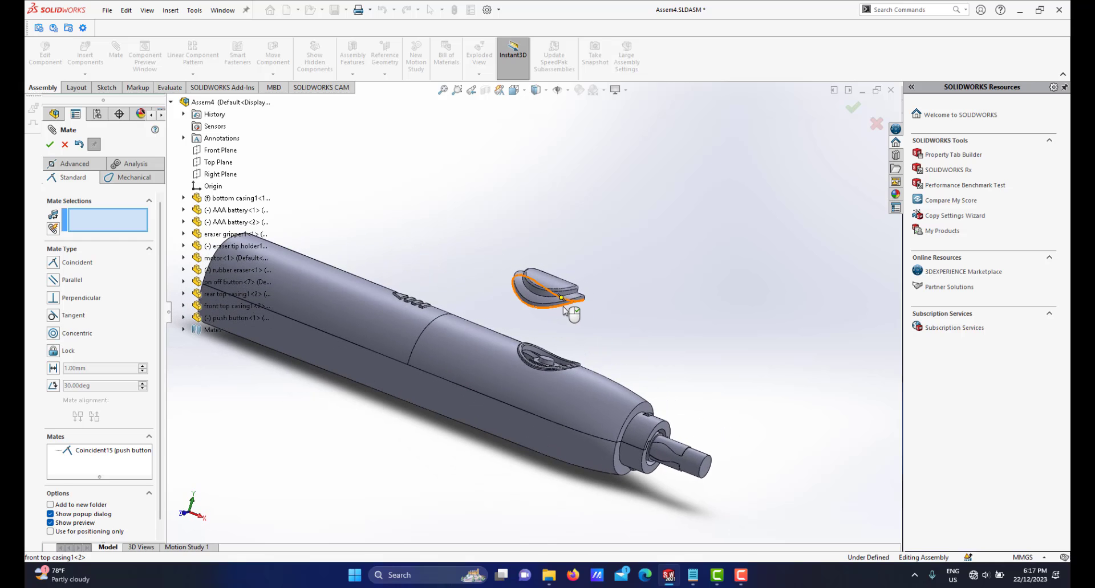
scroll(565, 311, "down", 1)
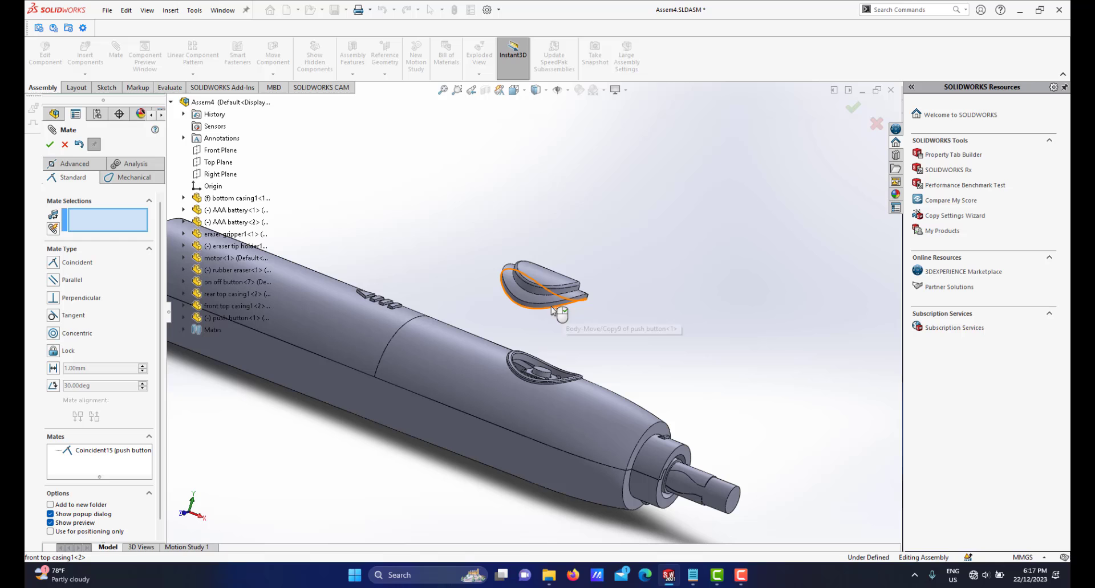
left_click(50, 146)
Compare the push button's shape with the casing opening from several angles to judge how it can be aligned.
scroll(456, 252, "down", 2)
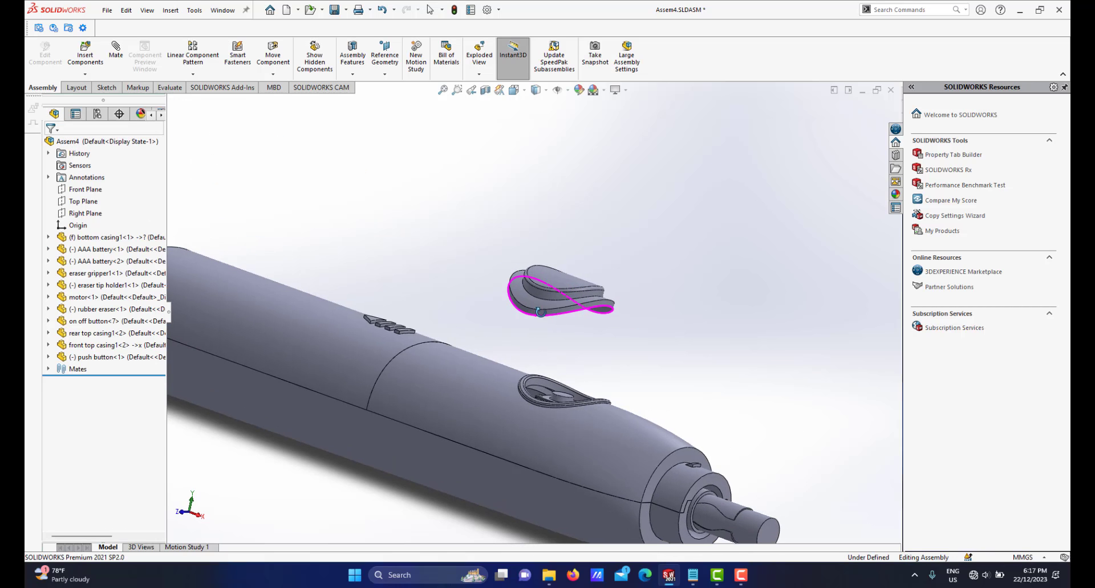
scroll(581, 325, "down", 2)
scroll(580, 331, "up", 3)
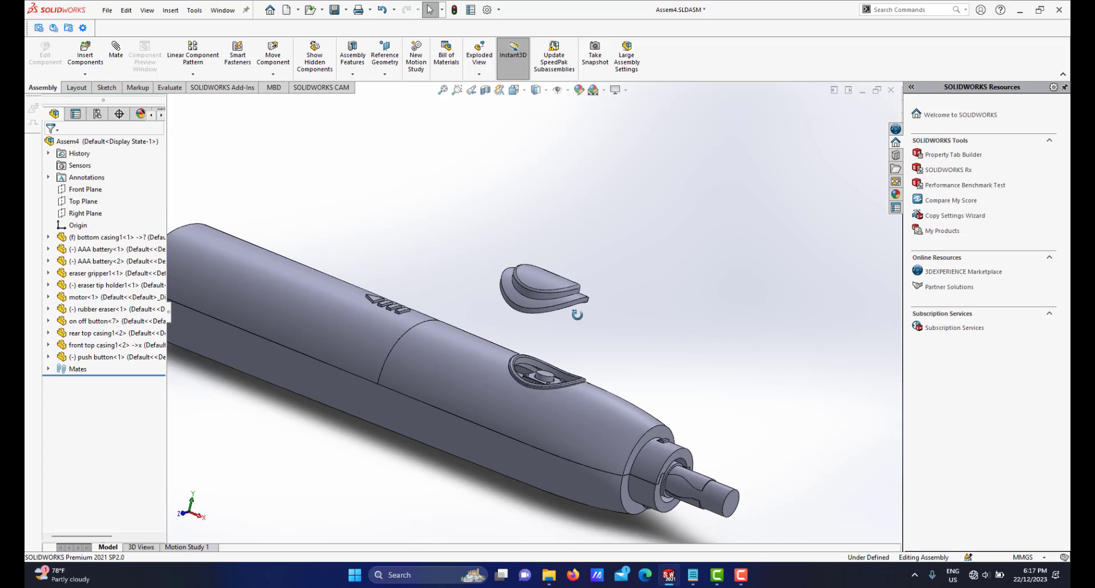
scroll(582, 330, "down", 2)
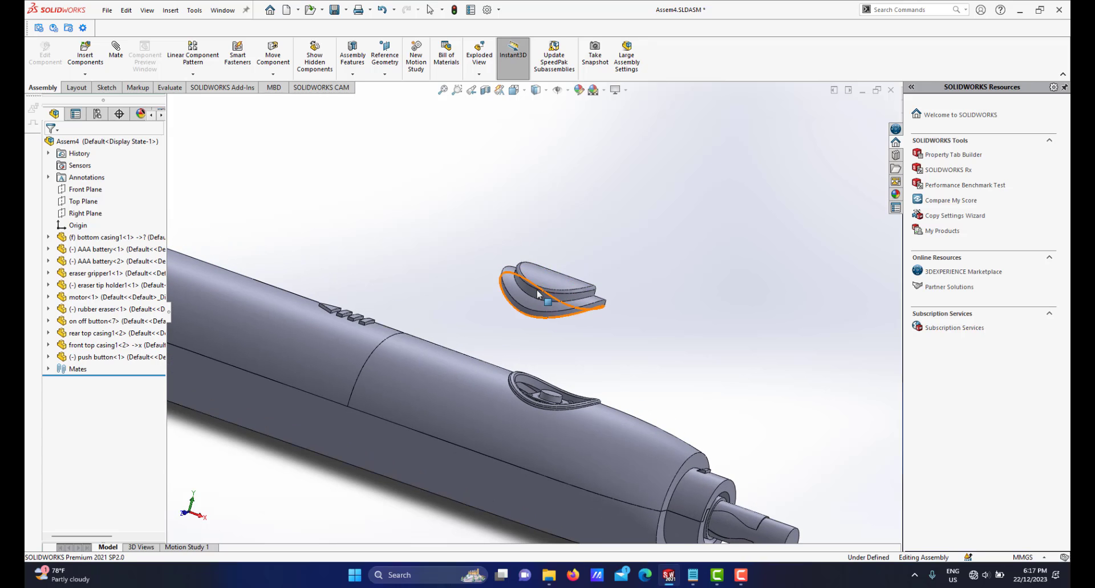
scroll(587, 287, "down", 2)
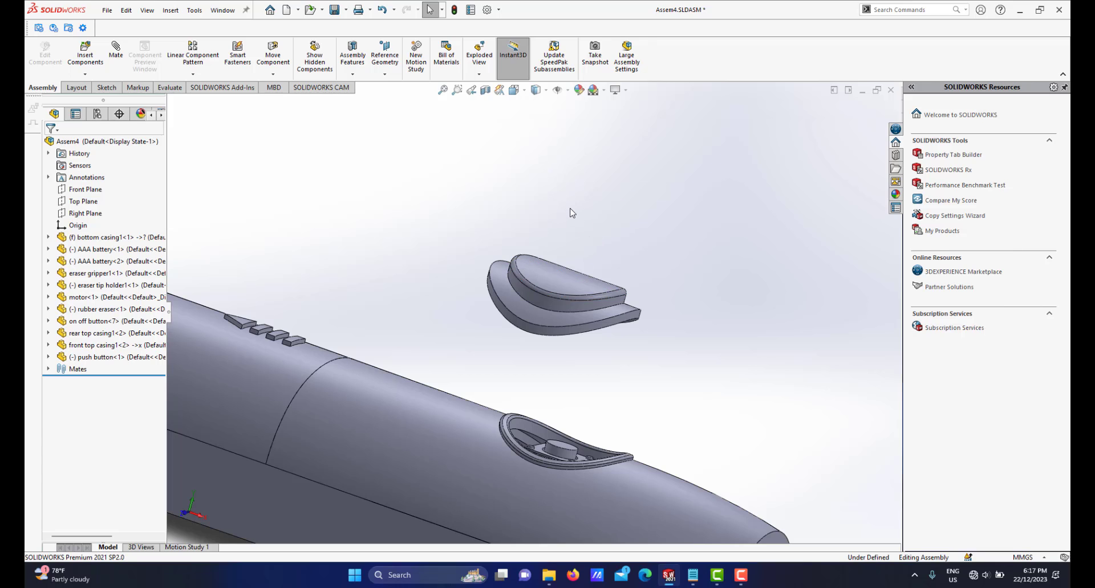
scroll(558, 254, "up", 1)
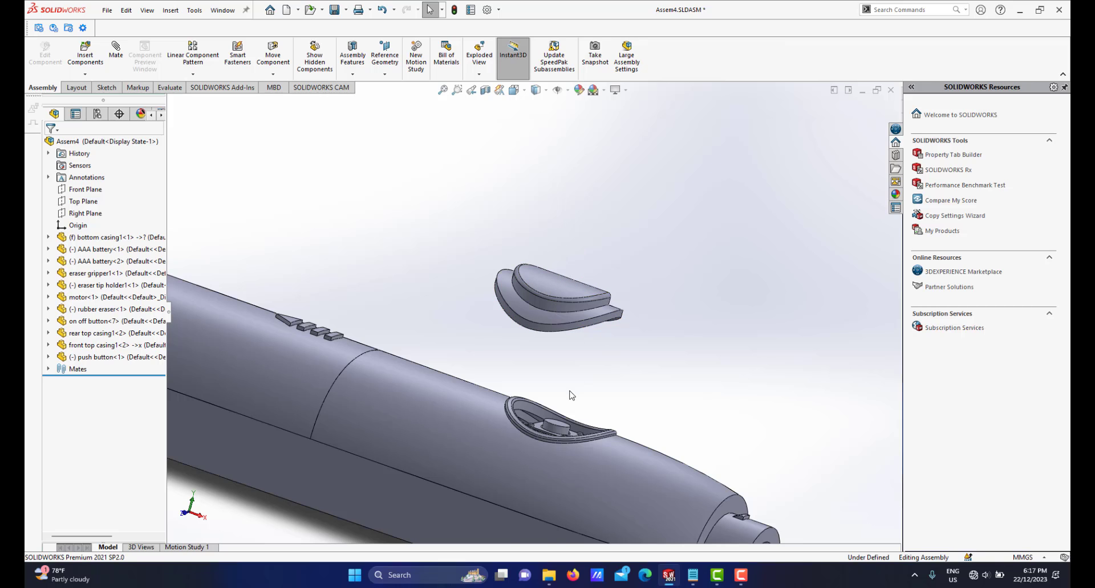
middle_click_drag(565, 418, 587, 456)
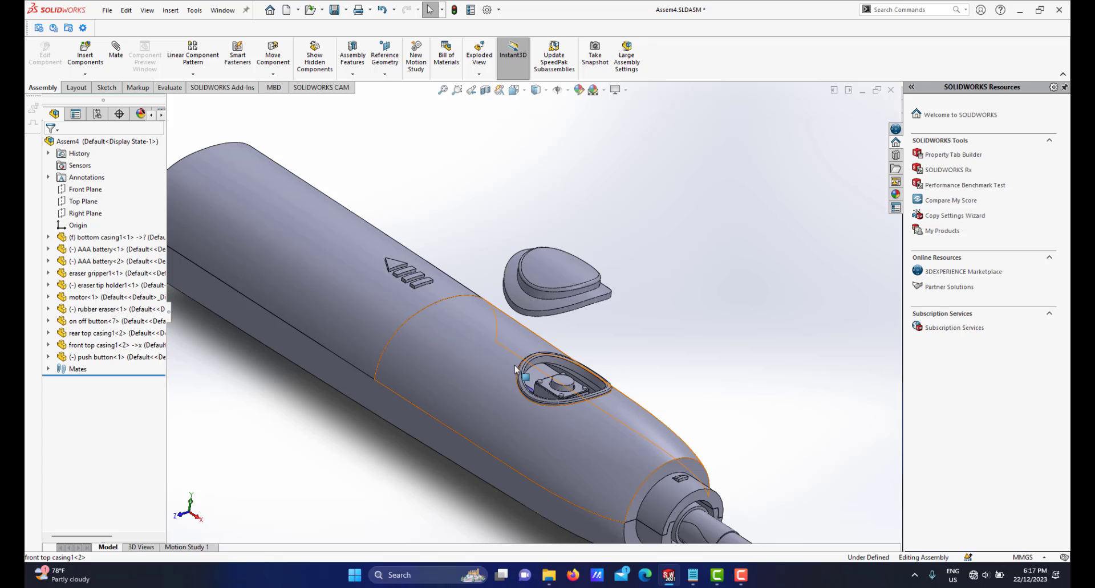
scroll(558, 375, "down", 2)
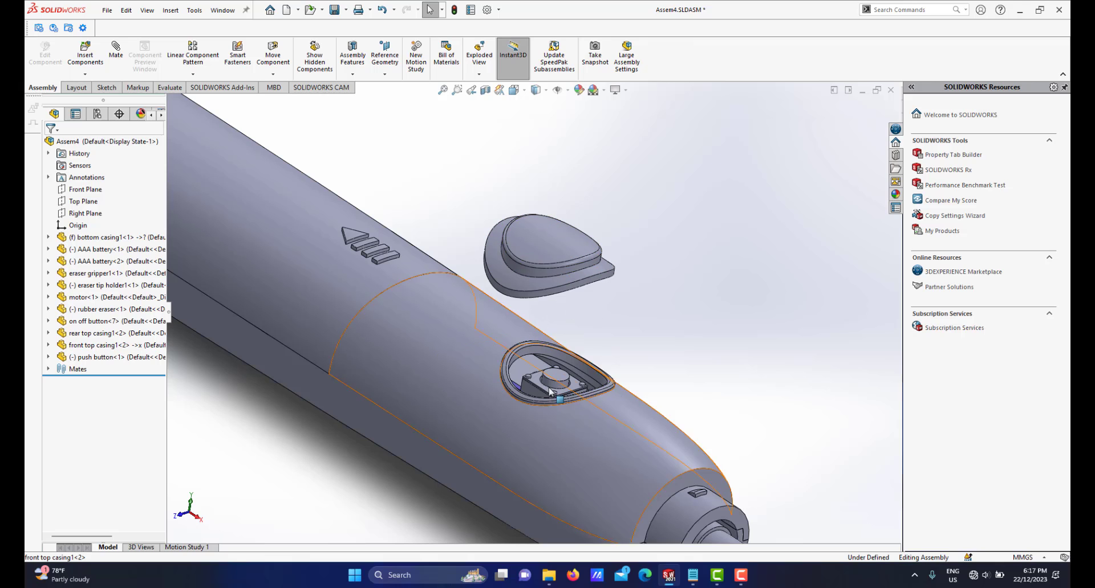
scroll(587, 343, "up", 3)
scroll(575, 331, "down", 3)
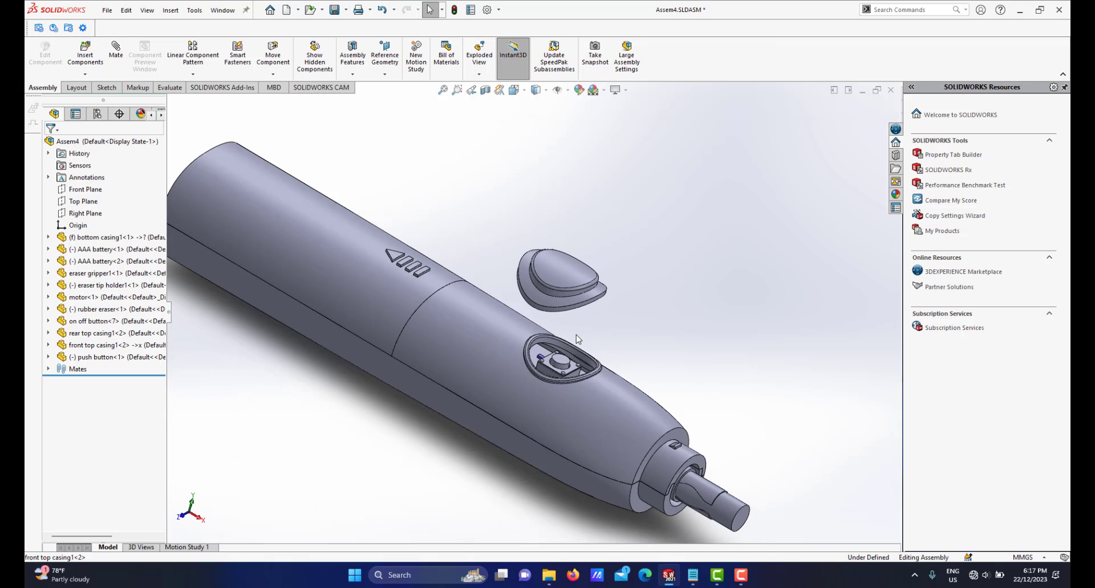
scroll(573, 319, "up", 3)
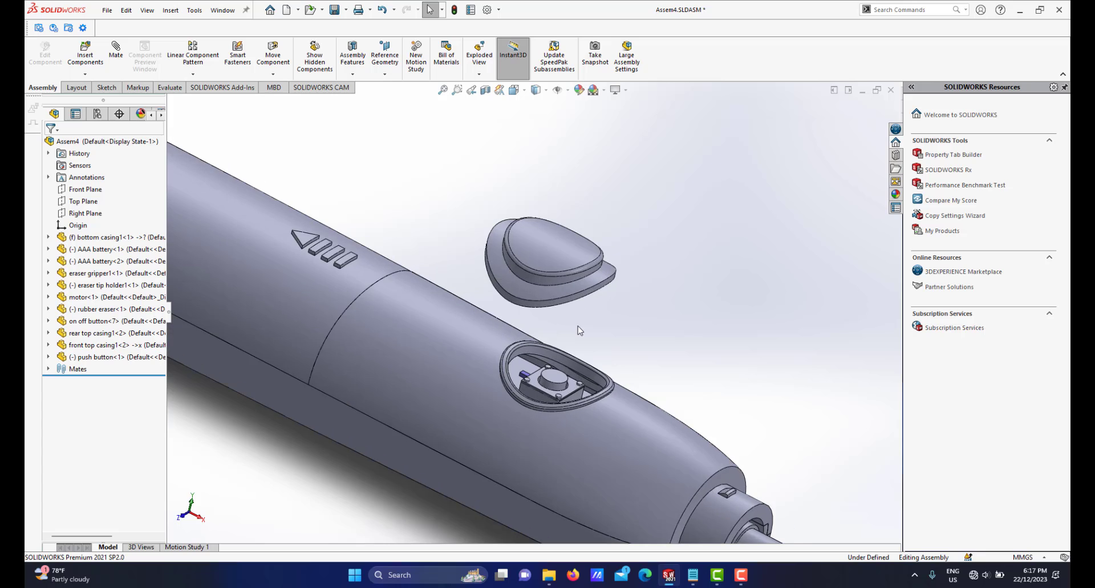
scroll(576, 305, "down", 4)
scroll(556, 314, "up", 2)
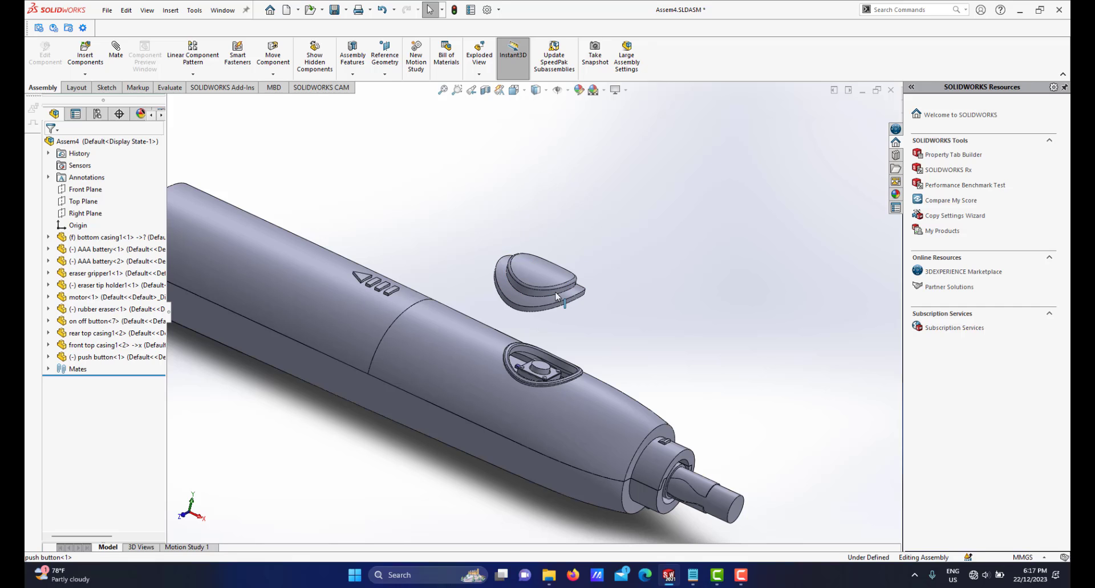
middle_click_drag(568, 322, 559, 324)
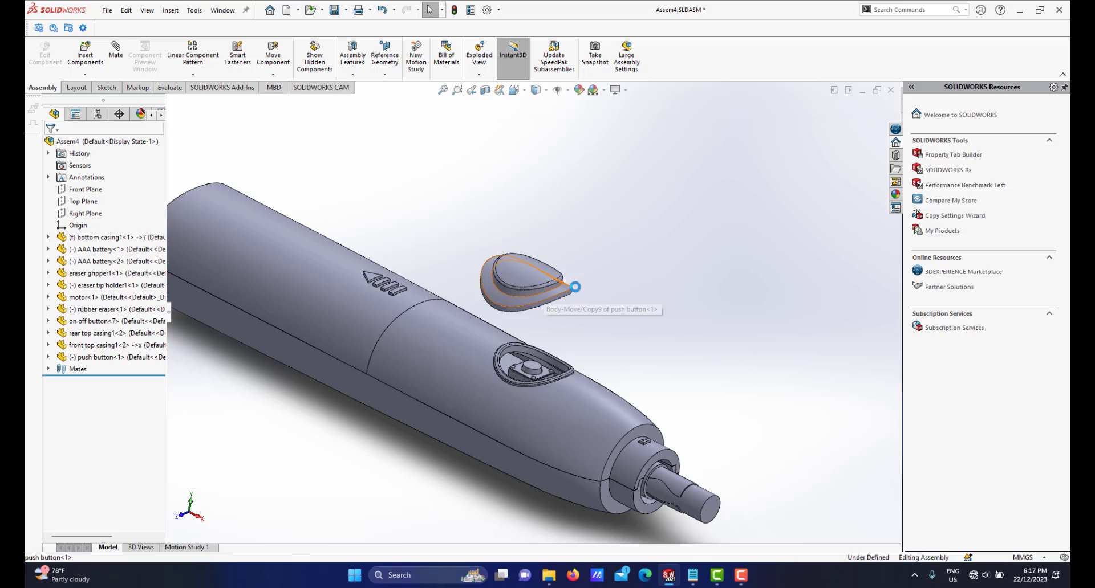
Open the push button part from the assembly and show its circle sketch, Sketch25, above the button.
left_click(523, 279)
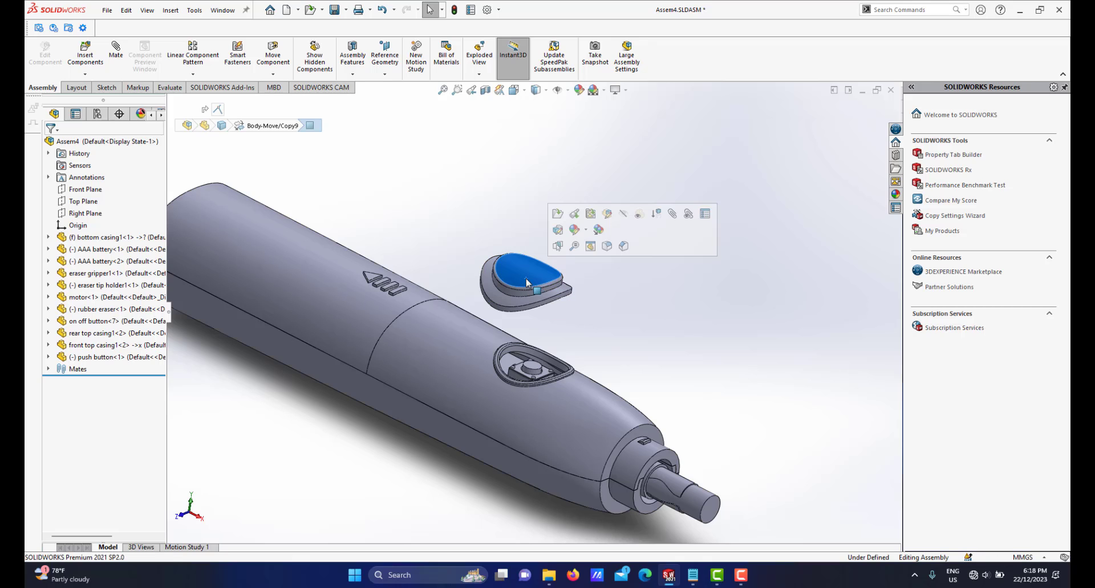
left_click(575, 216)
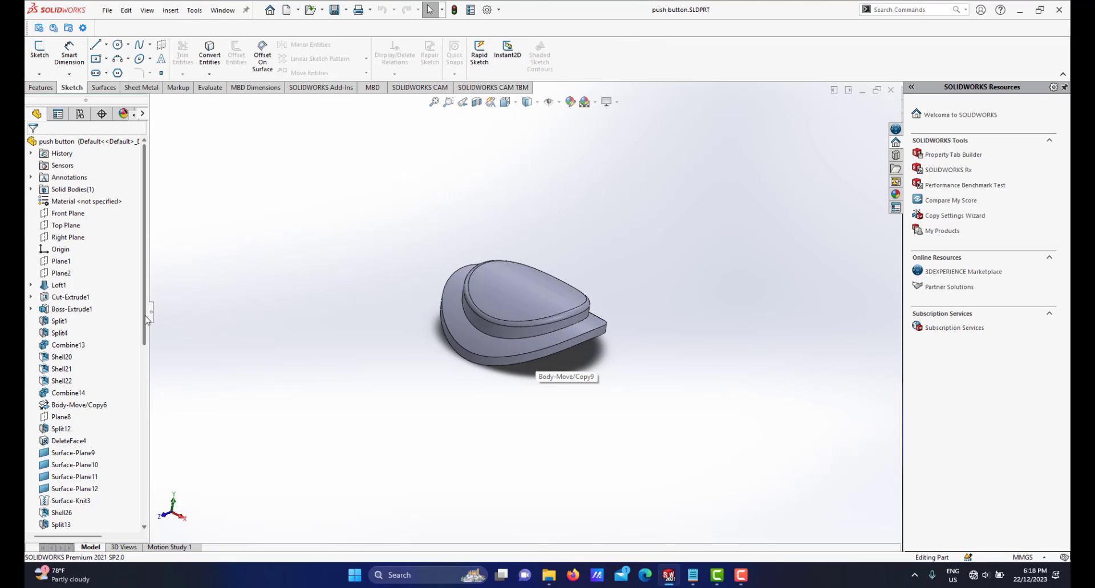
left_click_drag(145, 318, 141, 502)
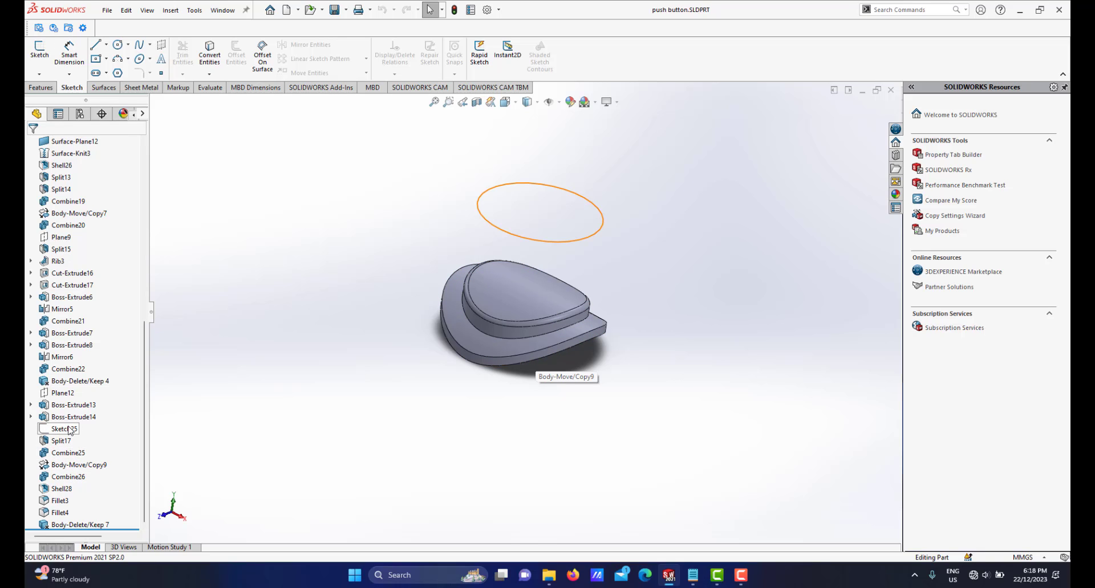
left_click(64, 430)
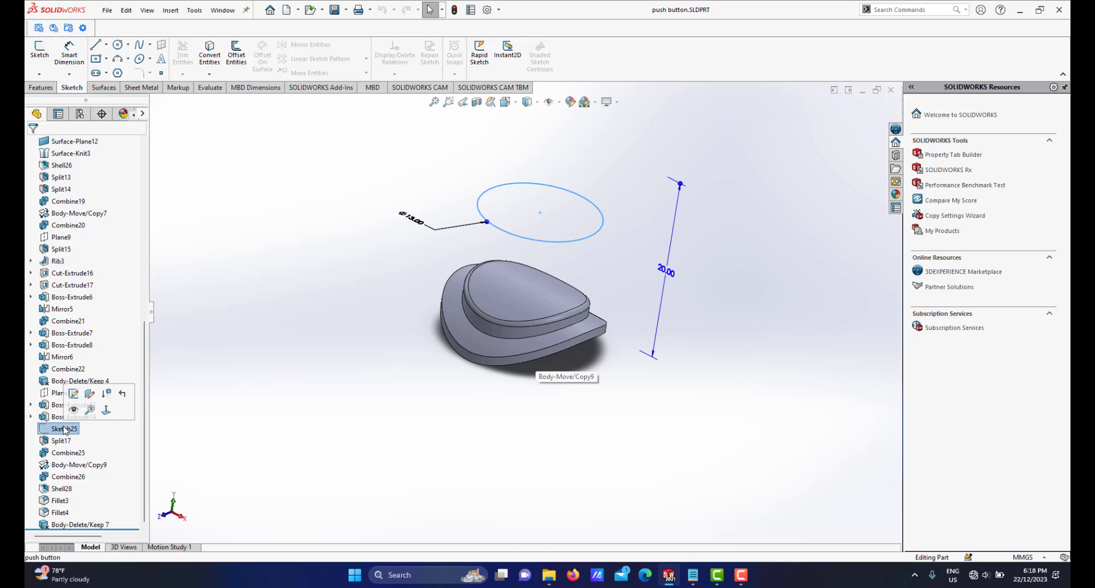
left_click(74, 412)
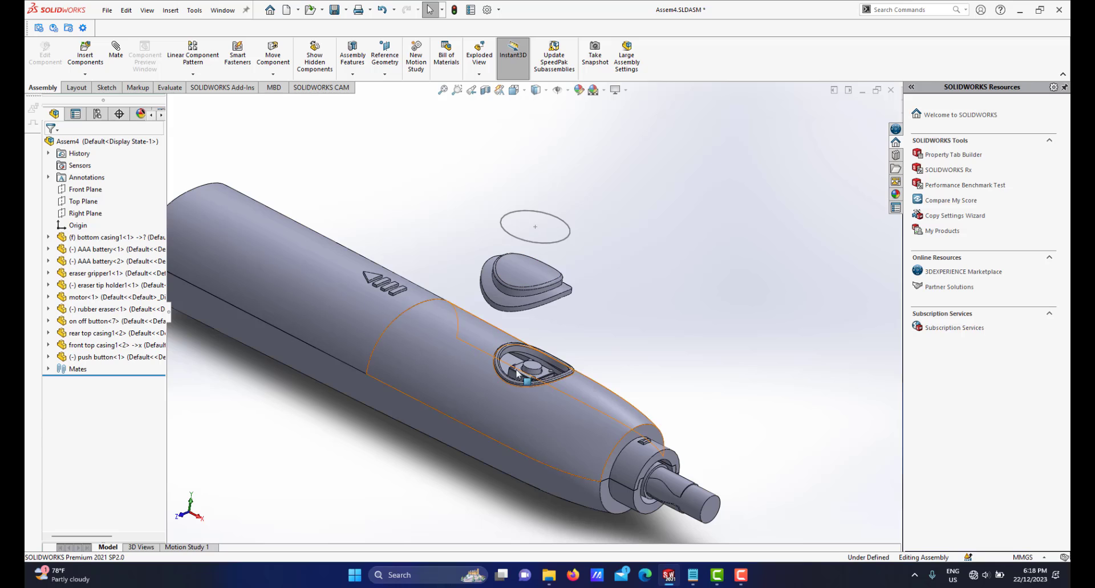
Open the front top casing part from the assembly, show its circle sketch, Sketch25, and return to the assembly.
left_click(559, 410)
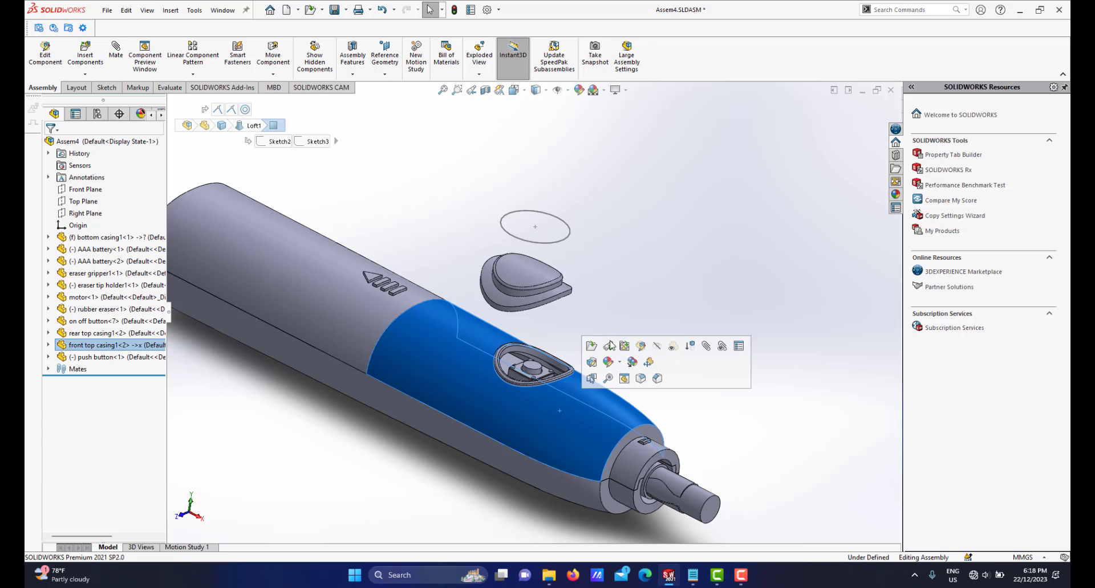
left_click(610, 346)
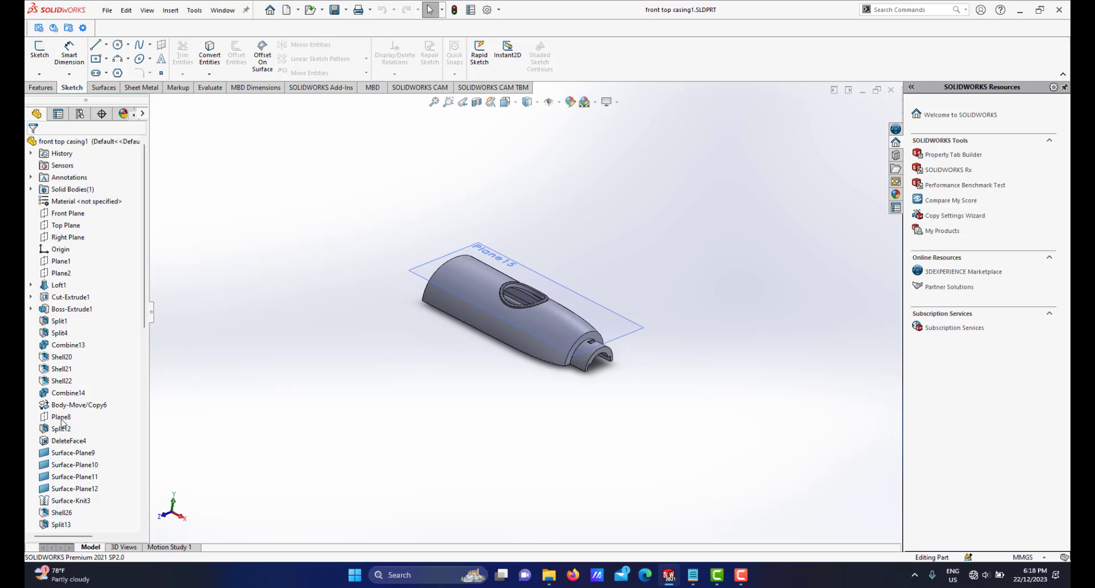
left_click_drag(143, 289, 142, 500)
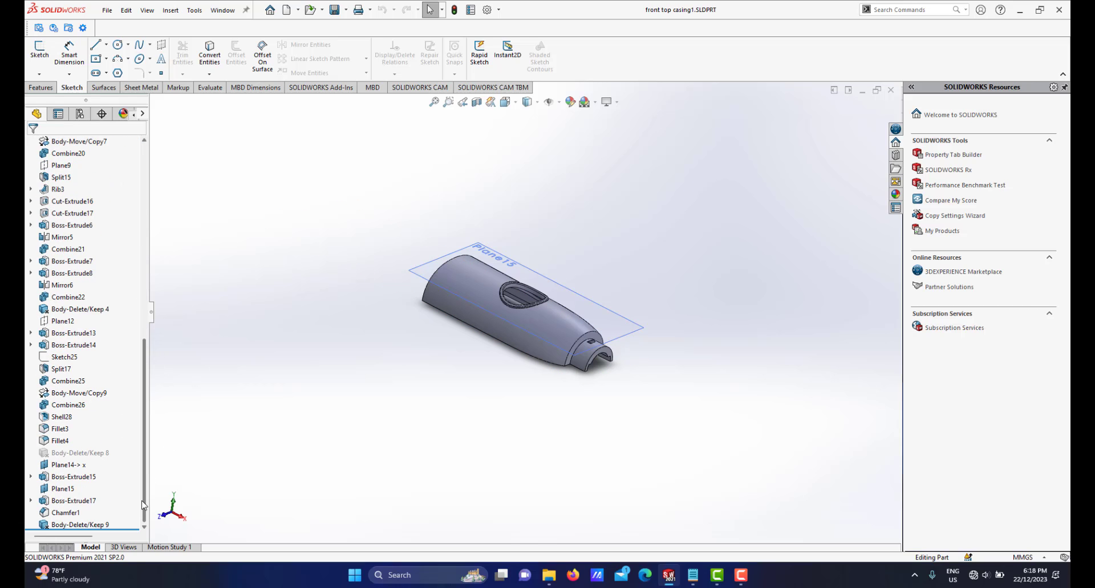
left_click(76, 359)
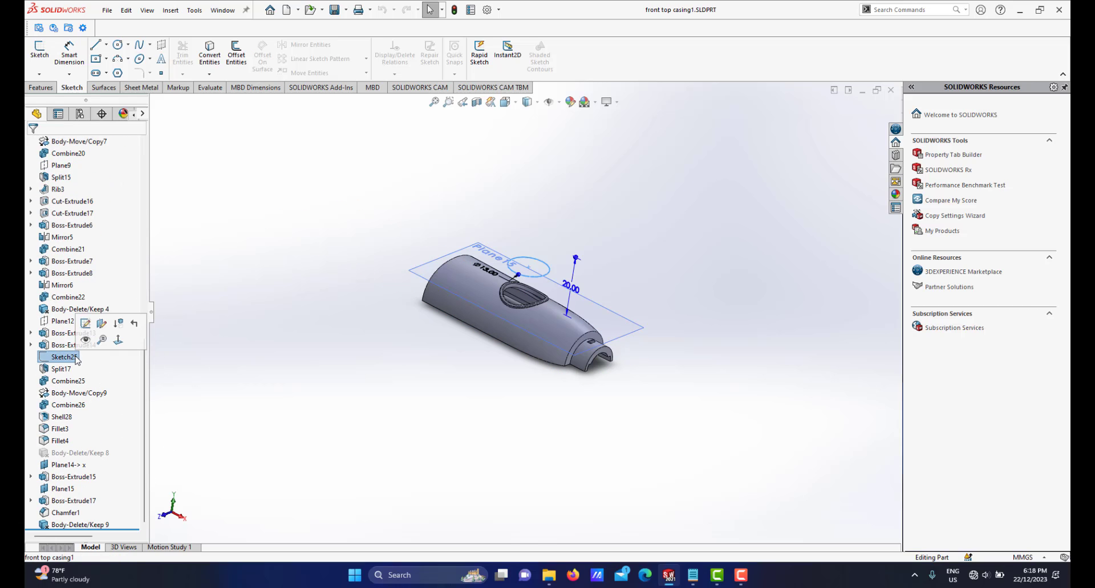
left_click(85, 341)
scroll(515, 265, "down", 2)
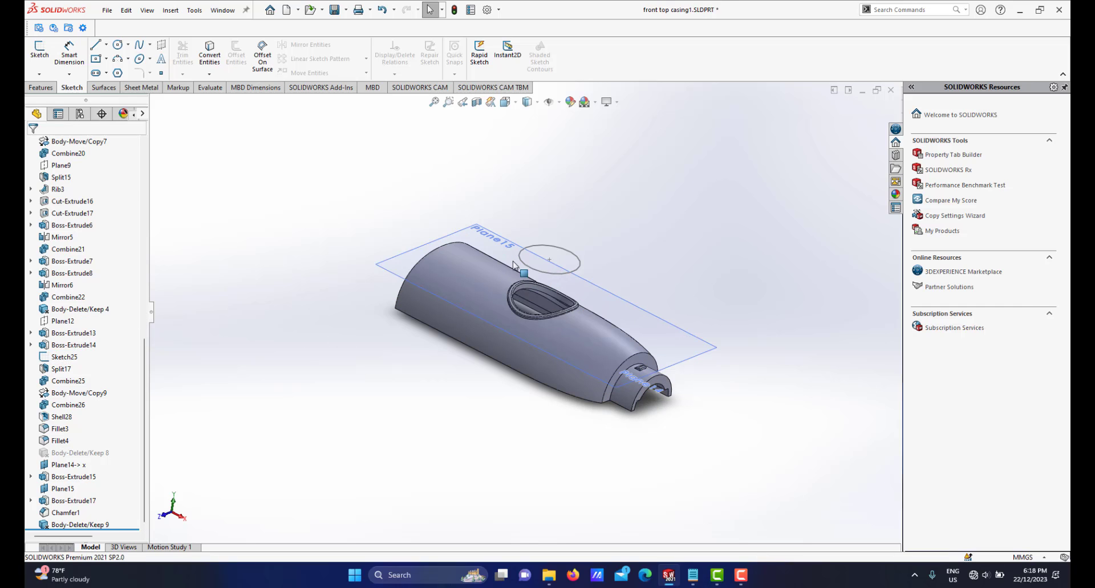
scroll(567, 263, "up", 2)
mouse_move(679, 570)
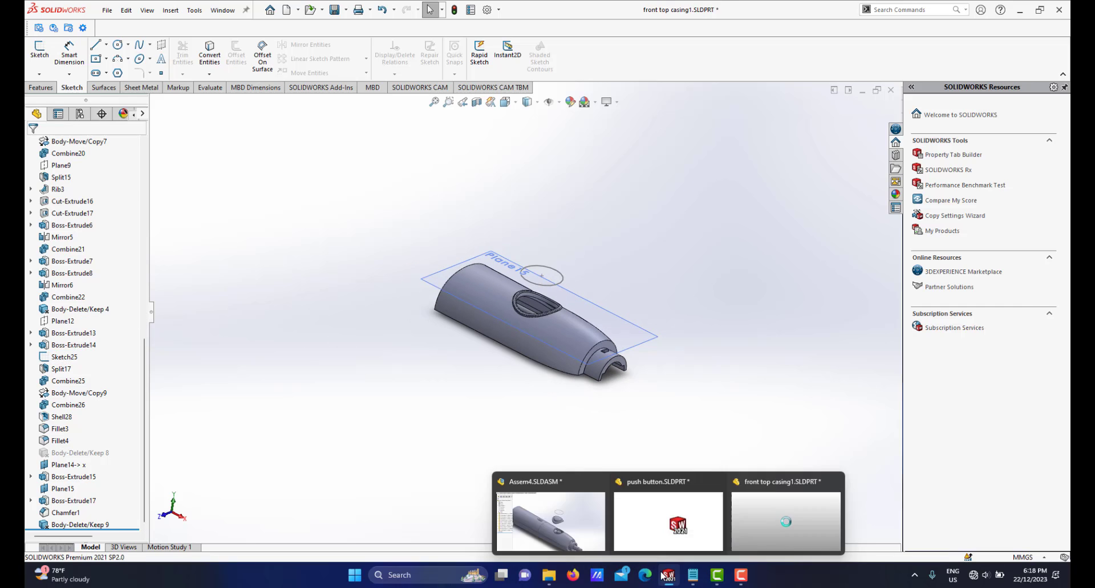
left_click(550, 510)
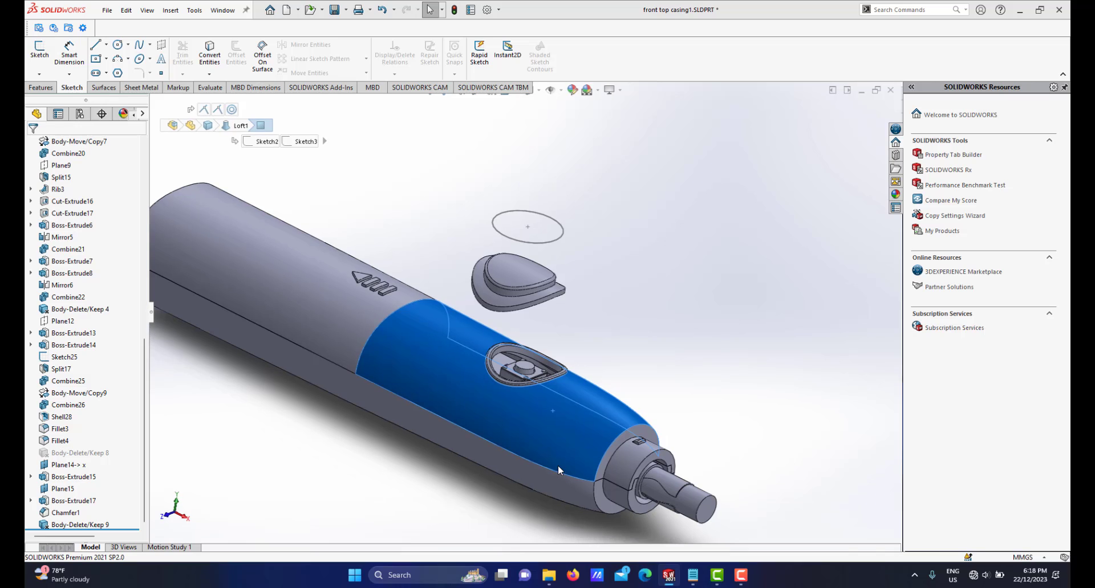
Add a coincident mate between the push button's Sketch25 circle and the front top casing's Sketch25 circle.
scroll(545, 378, "down", 2)
middle_click_drag(545, 377, 531, 314)
scroll(537, 363, "up", 2)
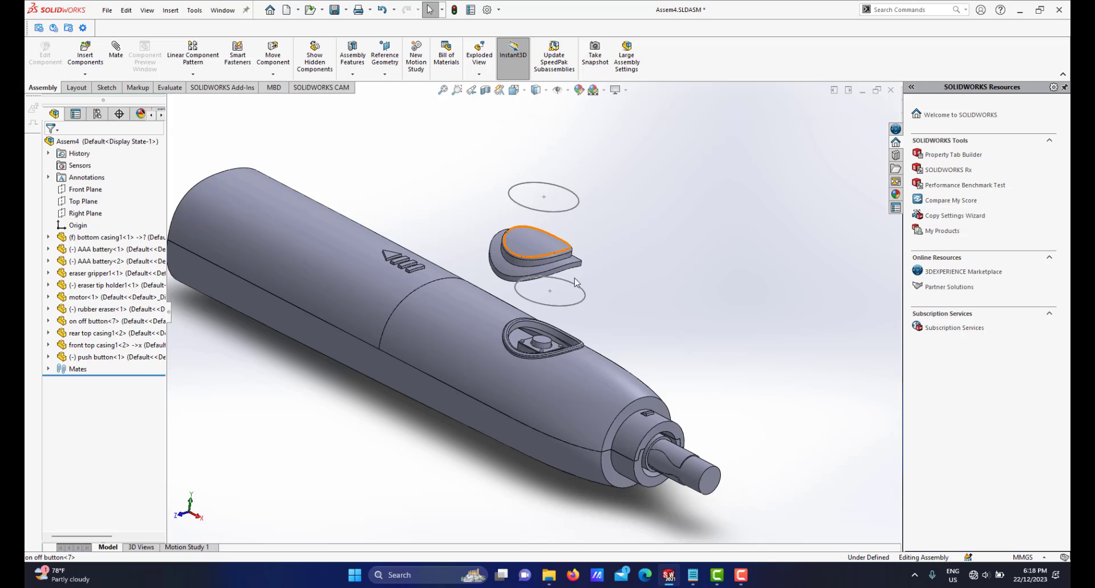
middle_click_drag(576, 282, 587, 277)
scroll(540, 330, "down", 1)
scroll(540, 331, "up", 2)
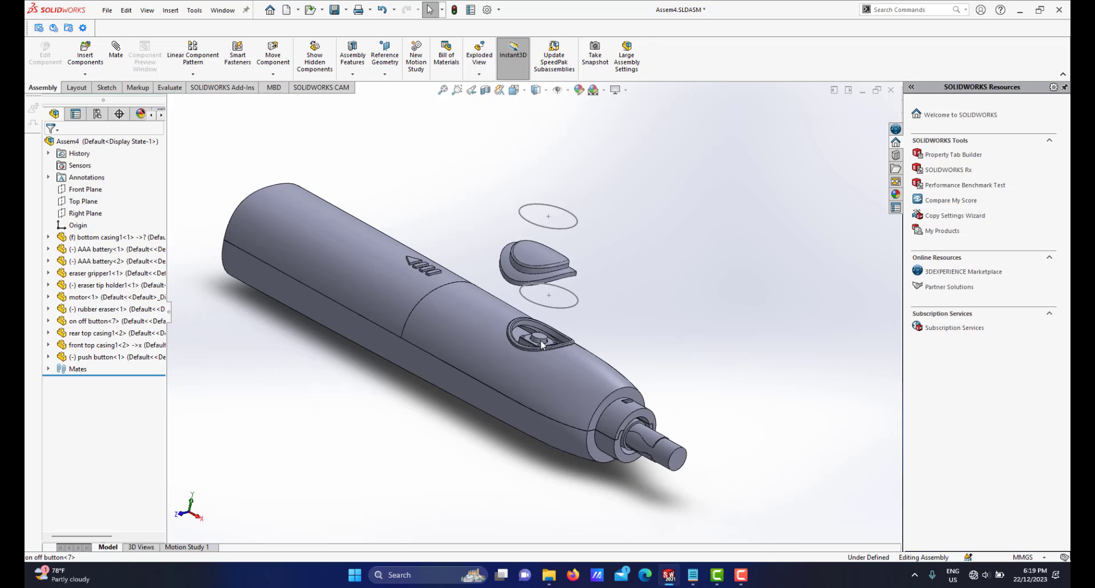
scroll(541, 334, "down", 1)
scroll(540, 333, "up", 1)
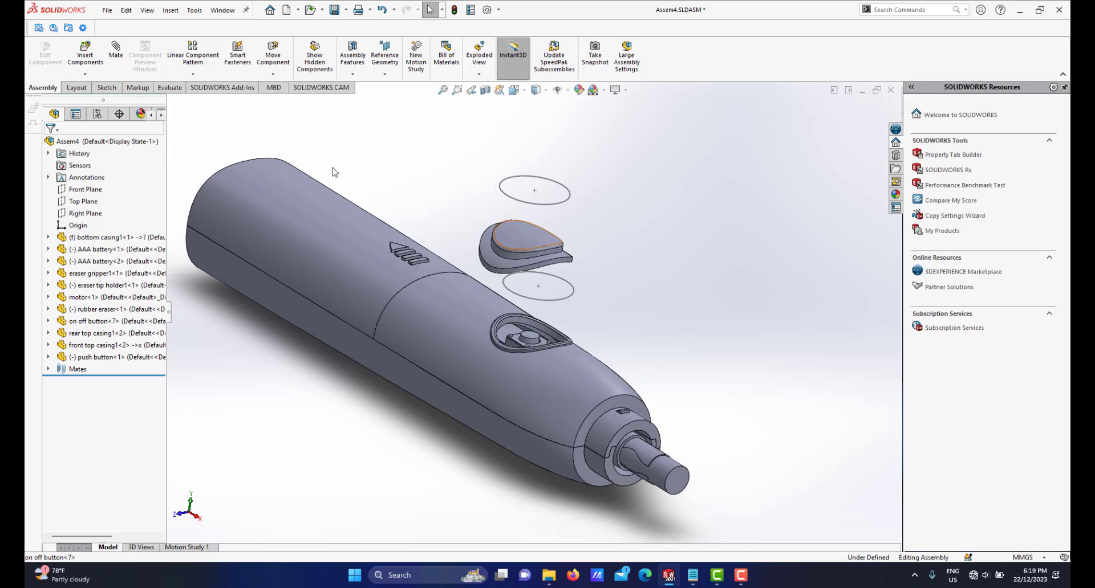
left_click(116, 52)
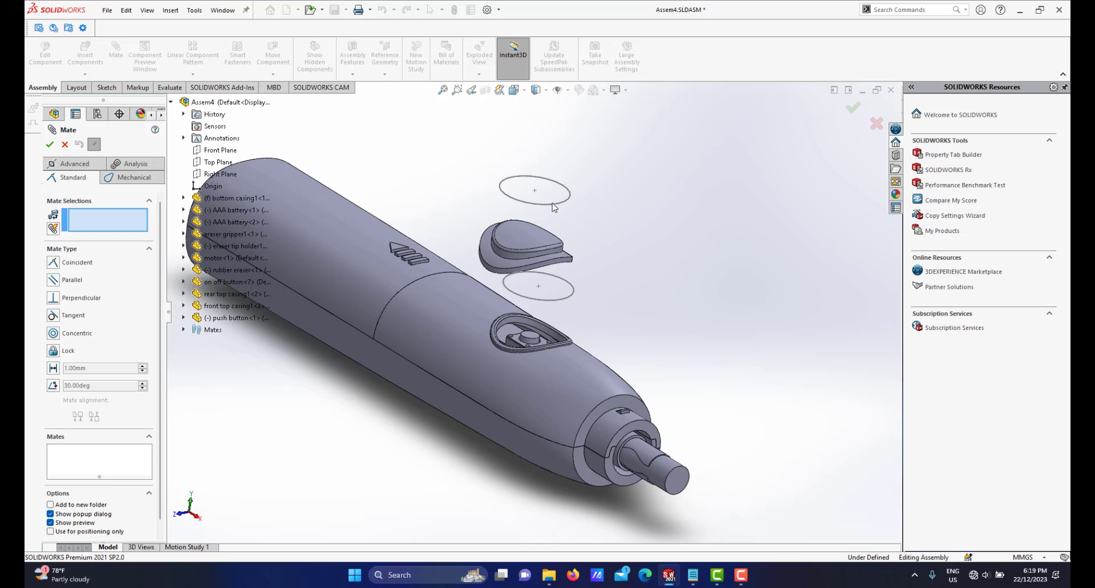
mouse_move(546, 278)
middle_mouse_down()
mouse_move(542, 295)
mouse_move(540, 276)
mouse_move(556, 296)
middle_mouse_up()
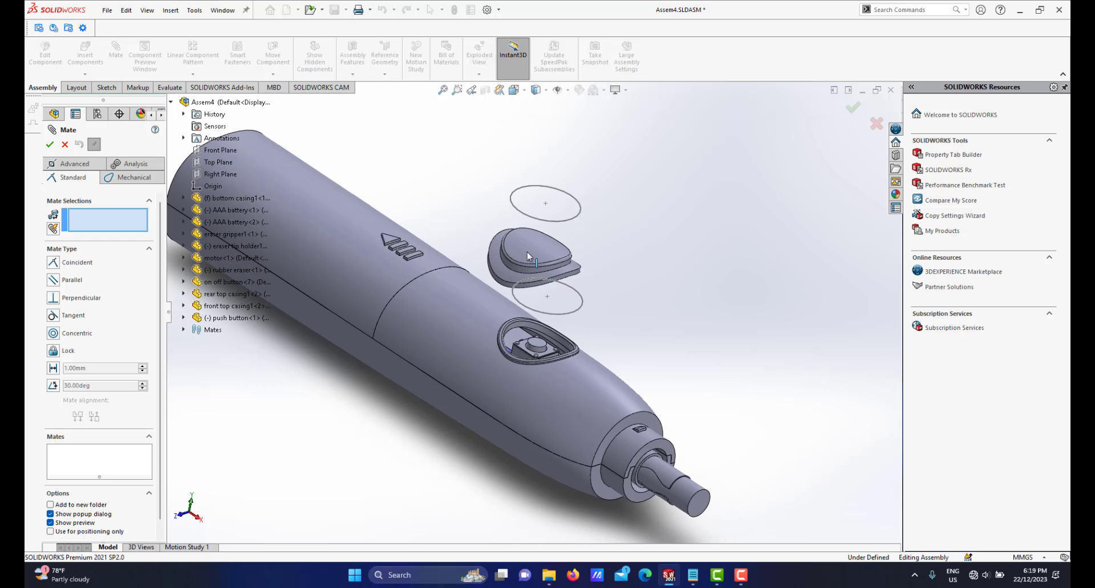
left_click(546, 225)
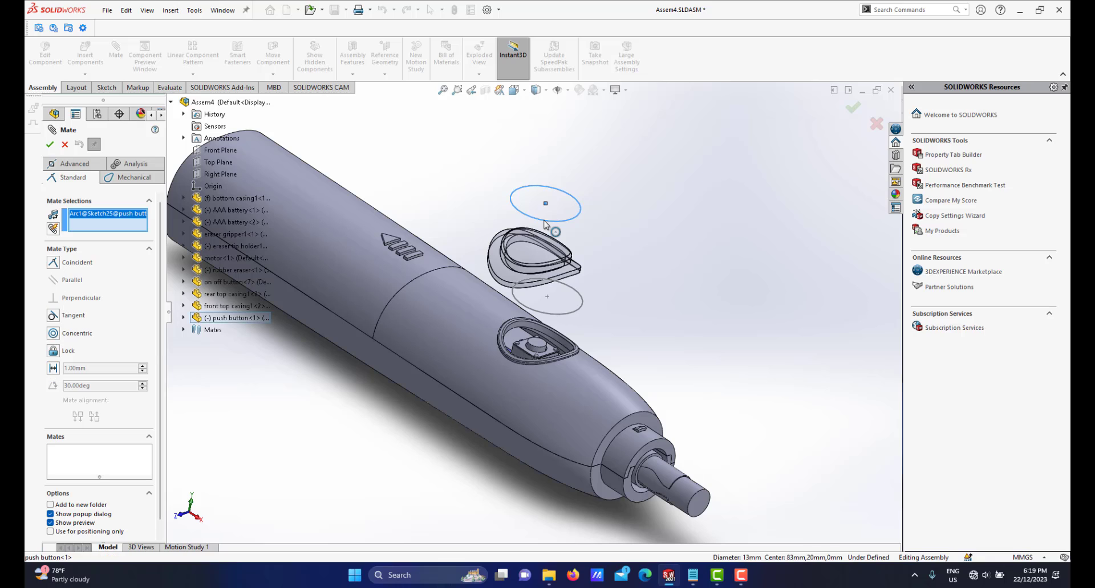
left_click(562, 314)
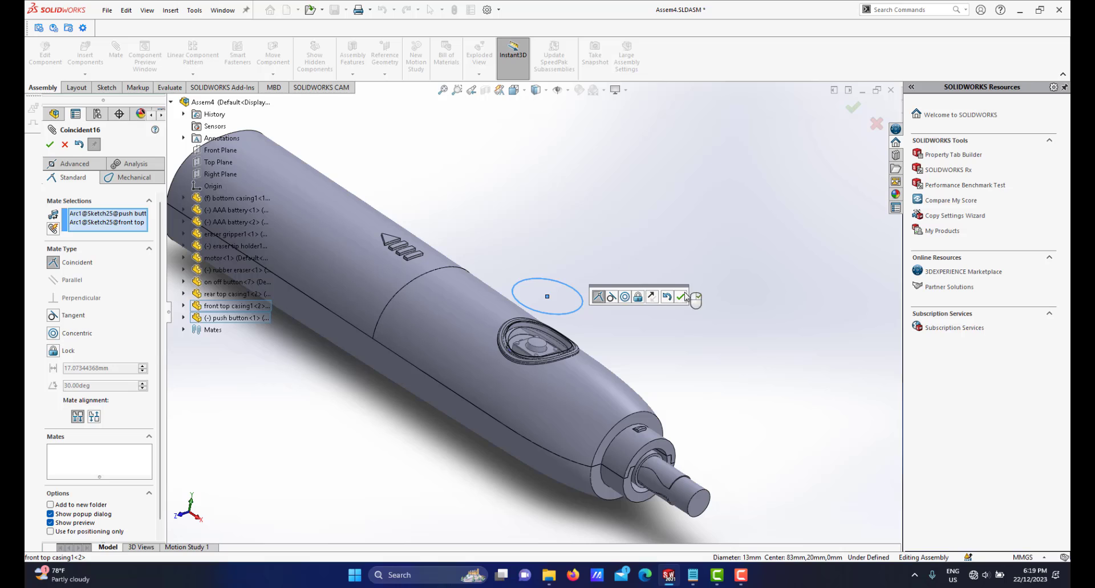
left_click(681, 297)
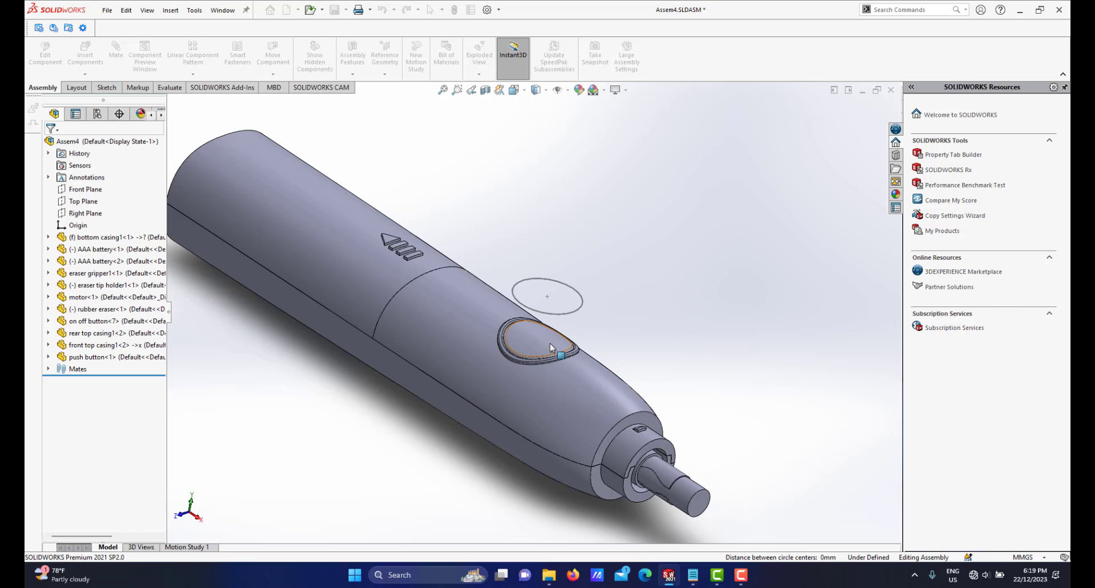
Examine the push button's fit over the on/off button with a section view on the Front Plane, and turn the section off.
scroll(543, 352, "up", 4)
middle_click_drag(542, 352, 562, 268)
scroll(551, 348, "down", 6)
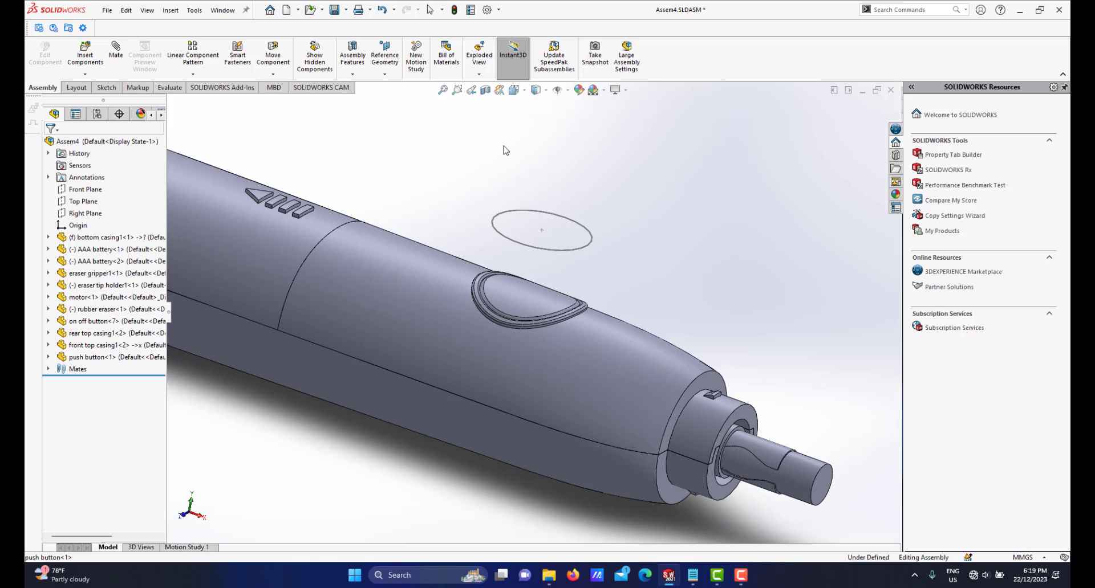
left_click(485, 90)
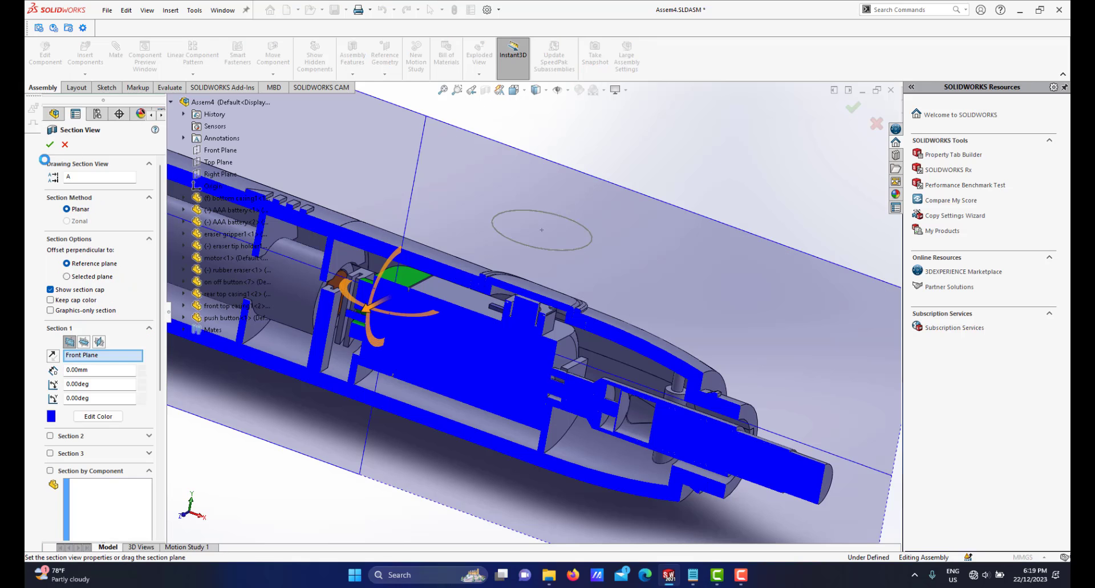
left_click(50, 145)
scroll(549, 283, "down", 5)
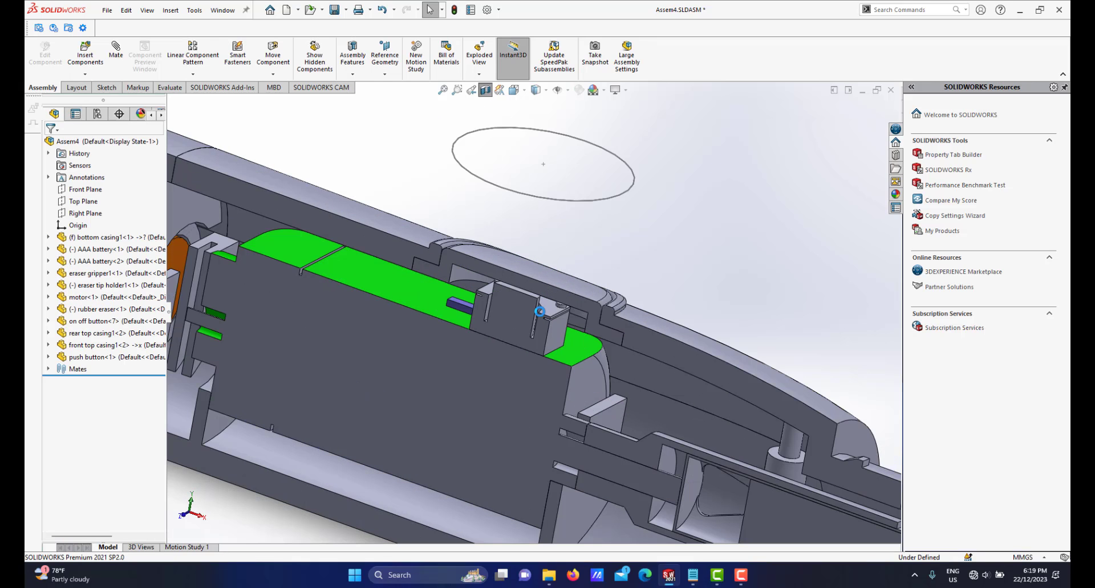
middle_click_drag(548, 282, 553, 336)
scroll(553, 336, "up", 2)
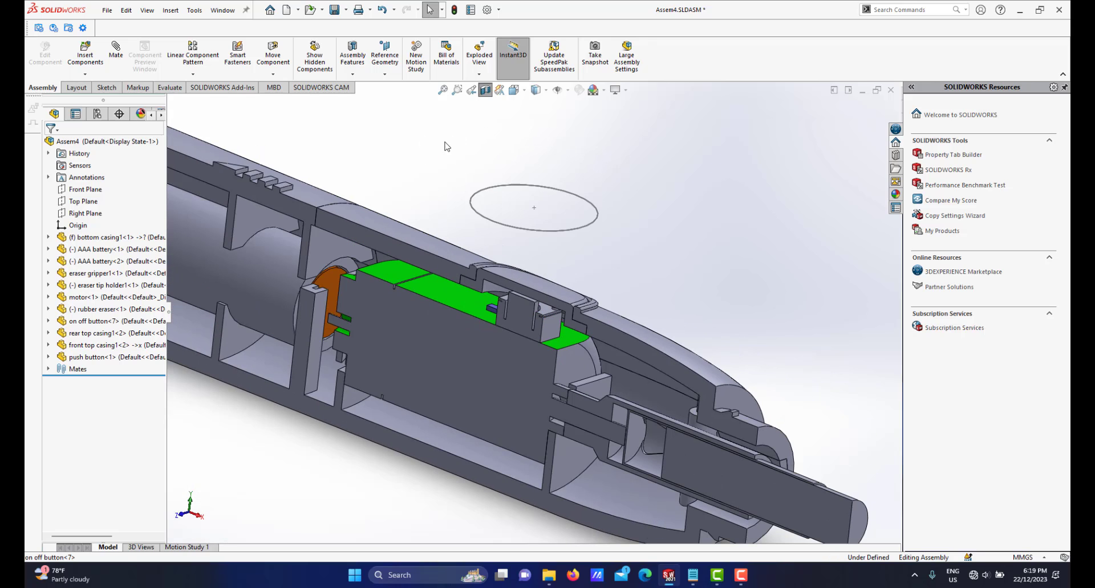
left_click(485, 90)
scroll(525, 291, "up", 3)
middle_click_drag(553, 305, 528, 315)
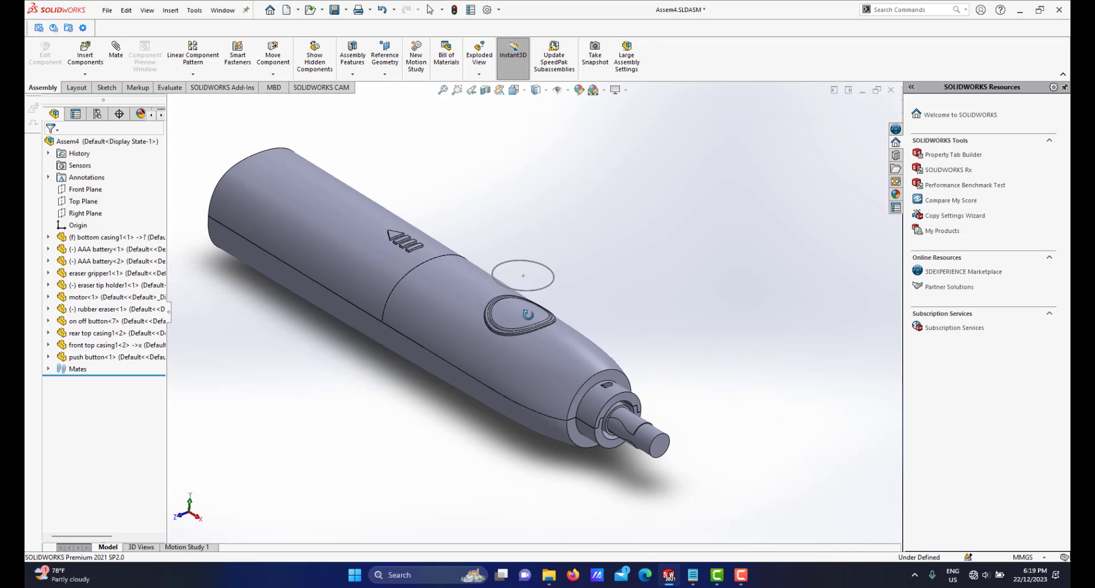
Save the assembly and hide the circle sketches of the front top casing and the push button.
left_click(335, 10)
left_click(243, 169)
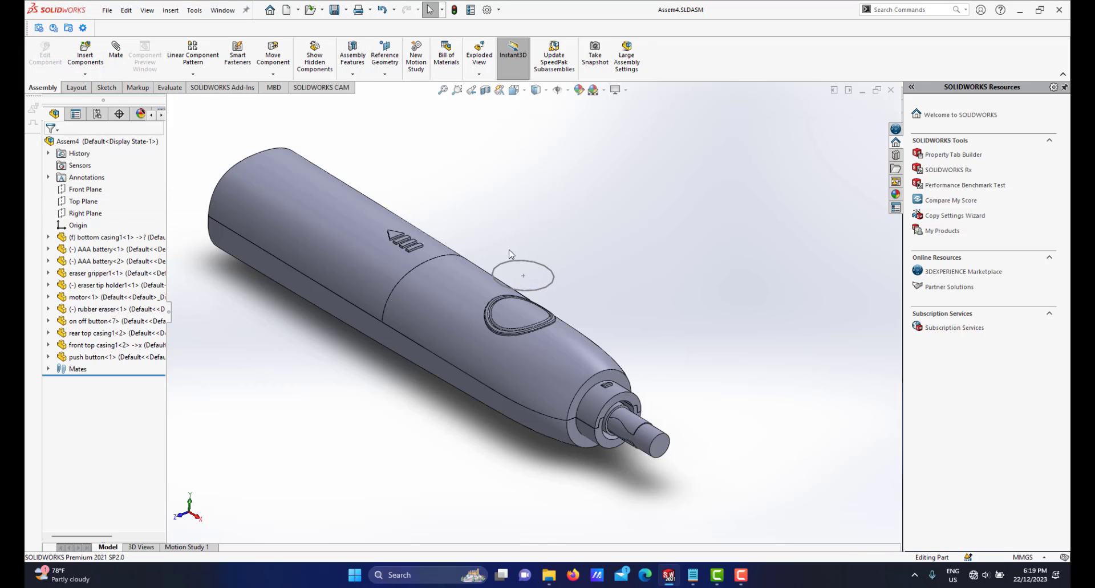
scroll(511, 265, "down", 2)
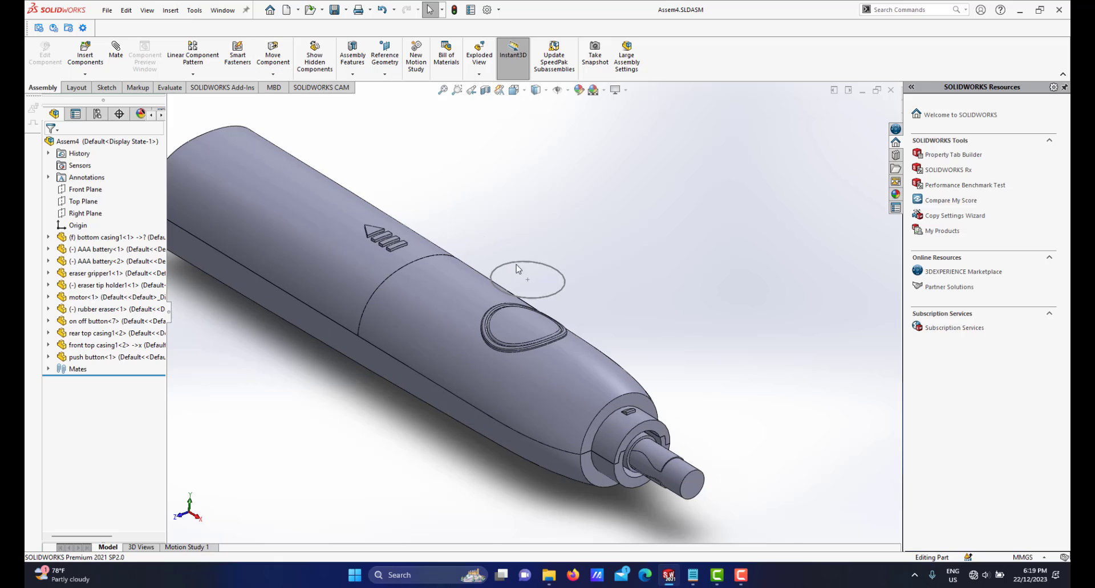
left_click(551, 272)
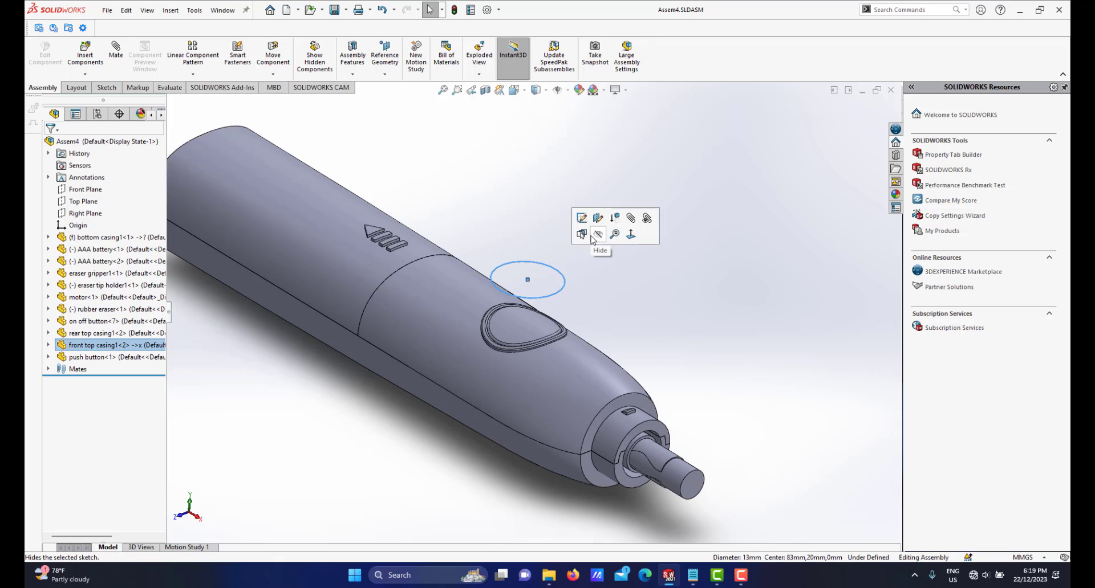
left_click(598, 235)
left_click(561, 278)
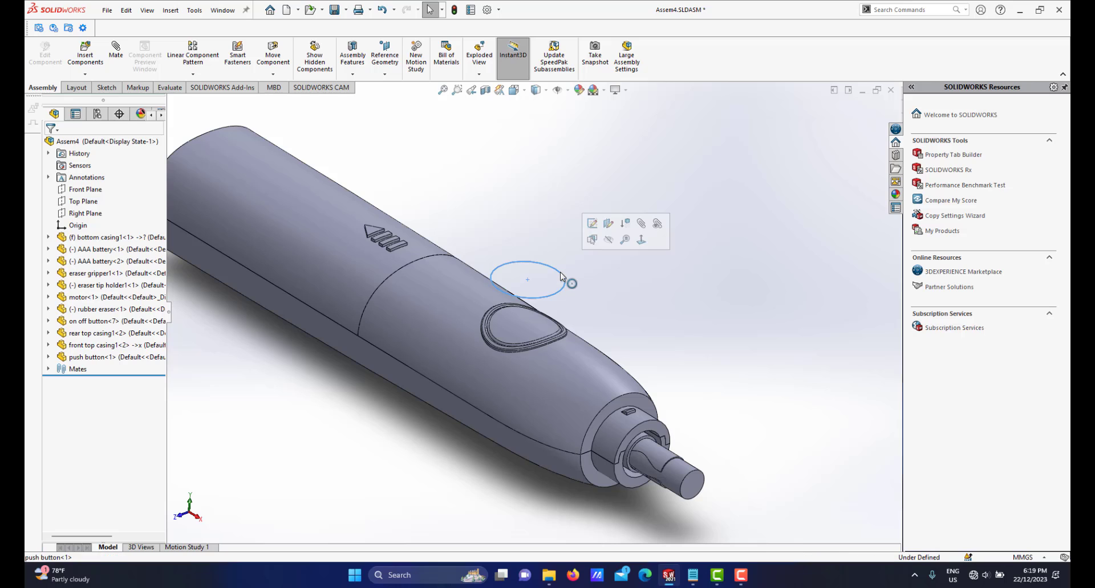
left_click(609, 240)
scroll(538, 327, "up", 2)
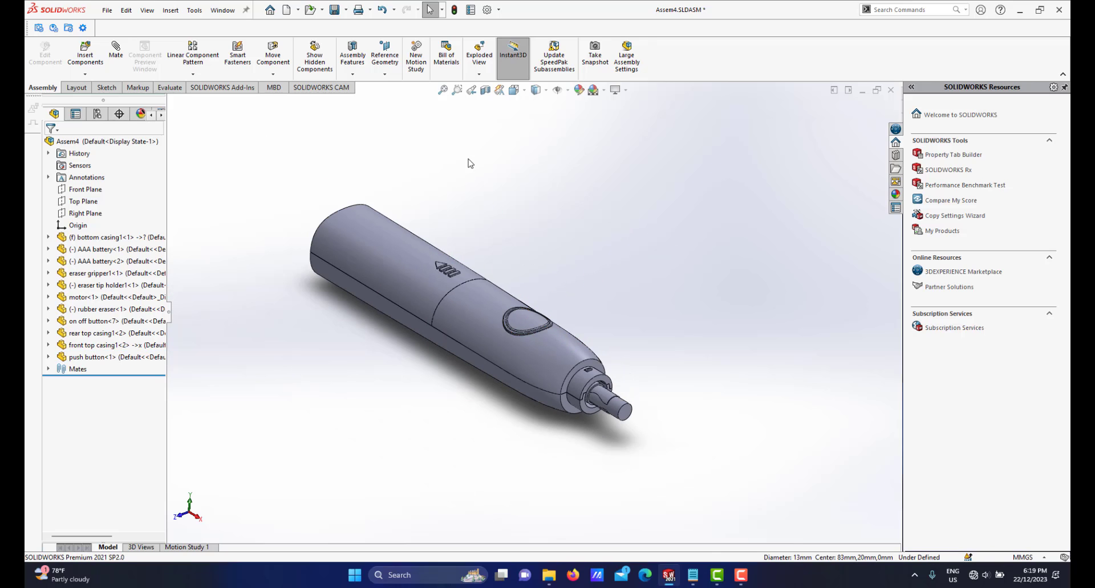
Save the assembly with both circle sketches hidden.
left_click(442, 91)
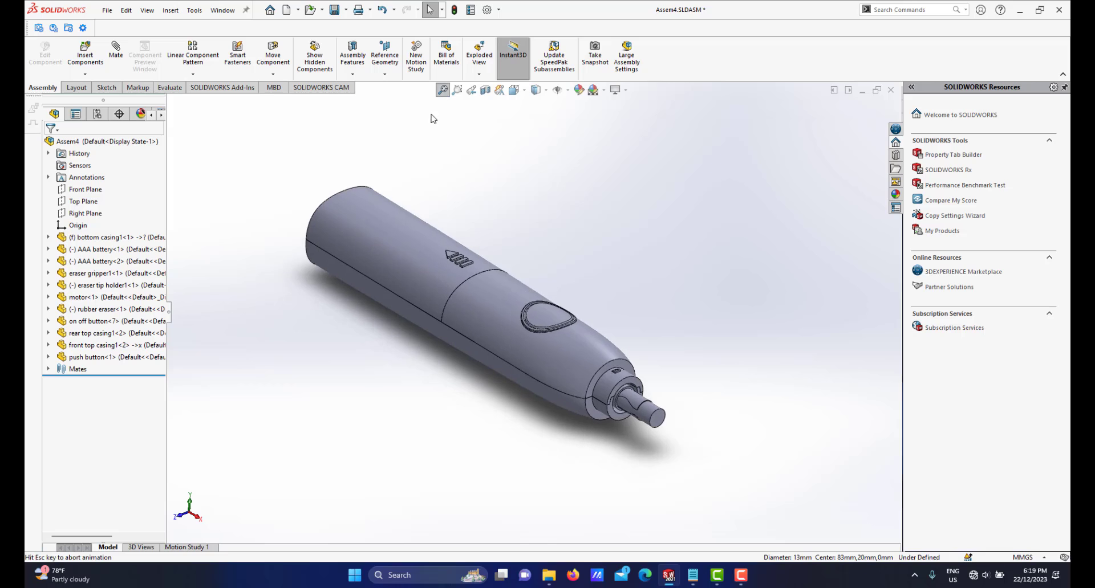
left_click(334, 10)
left_click(235, 170)
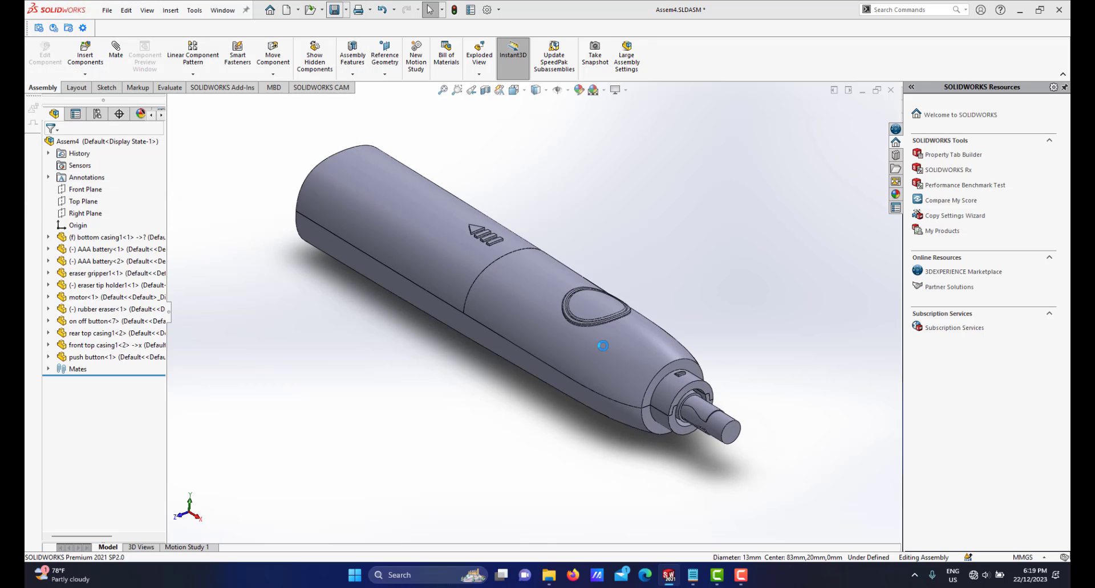
Check the eraser's interior and exterior, previewing a section view on the Front Plane and closing it without applying.
scroll(613, 345, "up", 3)
scroll(618, 347, "down", 2)
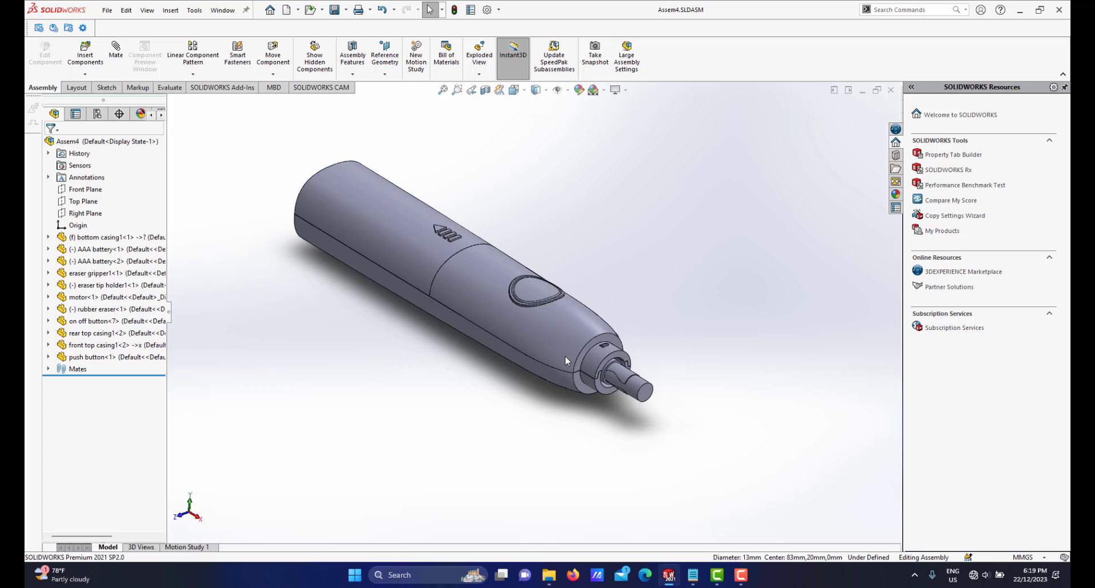
mouse_move(566, 357)
middle_mouse_down()
mouse_move(567, 332)
mouse_move(578, 342)
middle_mouse_up()
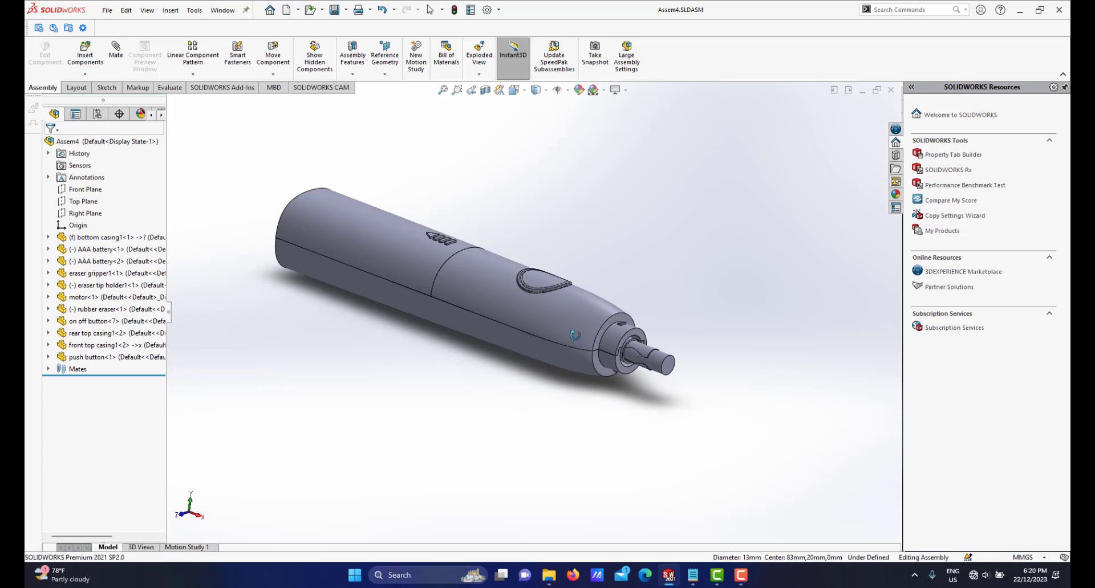
left_click(485, 91)
scroll(540, 289, "down", 3)
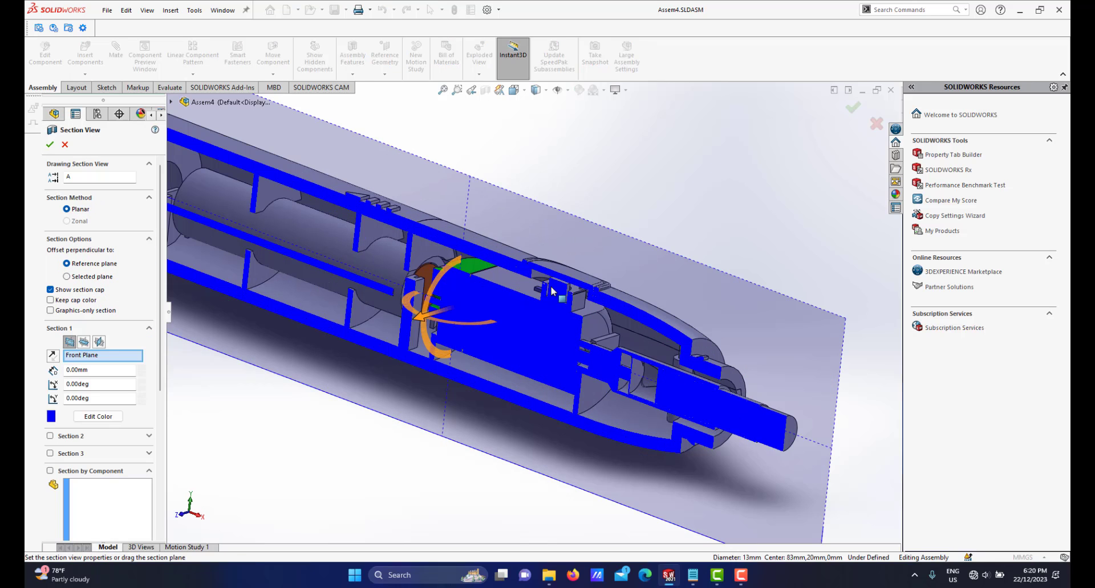
scroll(564, 289, "up", 3)
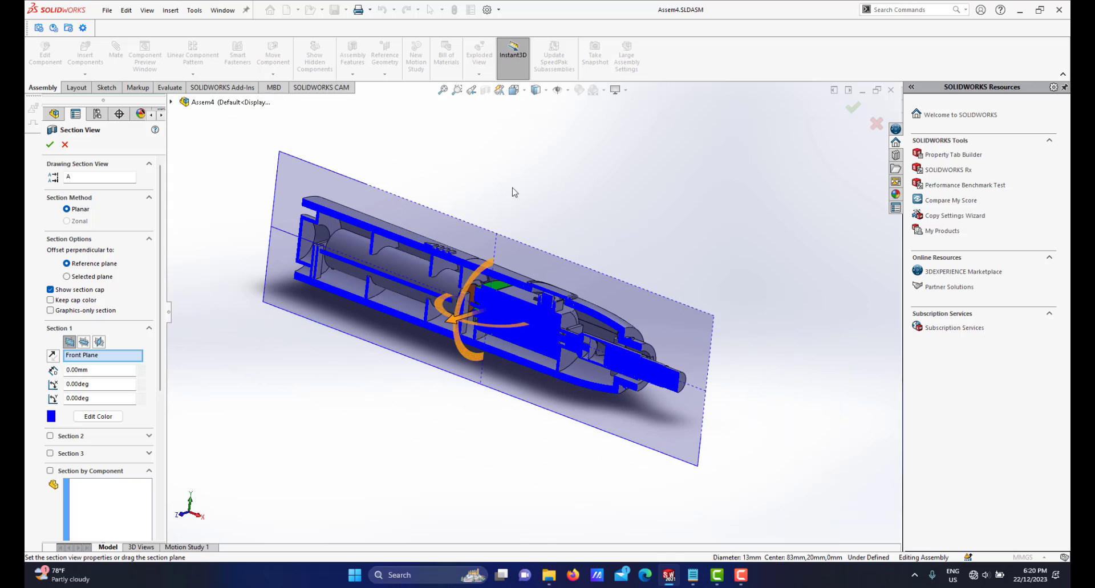
left_click(65, 144)
middle_click_drag(573, 337, 648, 351)
scroll(599, 368, "up", 1)
scroll(623, 370, "down", 1)
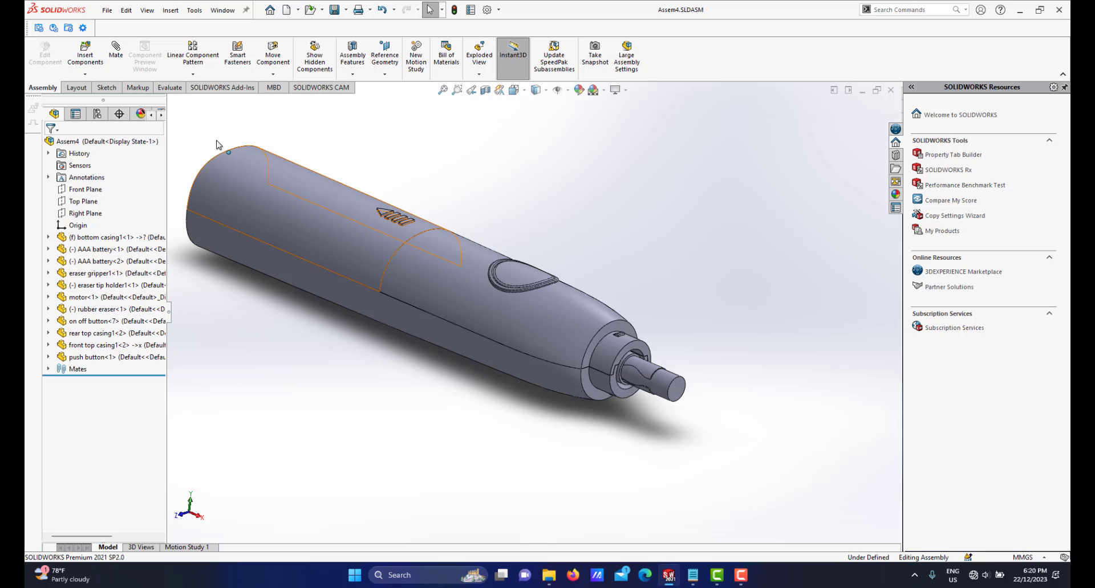
Insert the cap1 part into the assembly and place it in free space beyond the eraser tip.
left_click(85, 54)
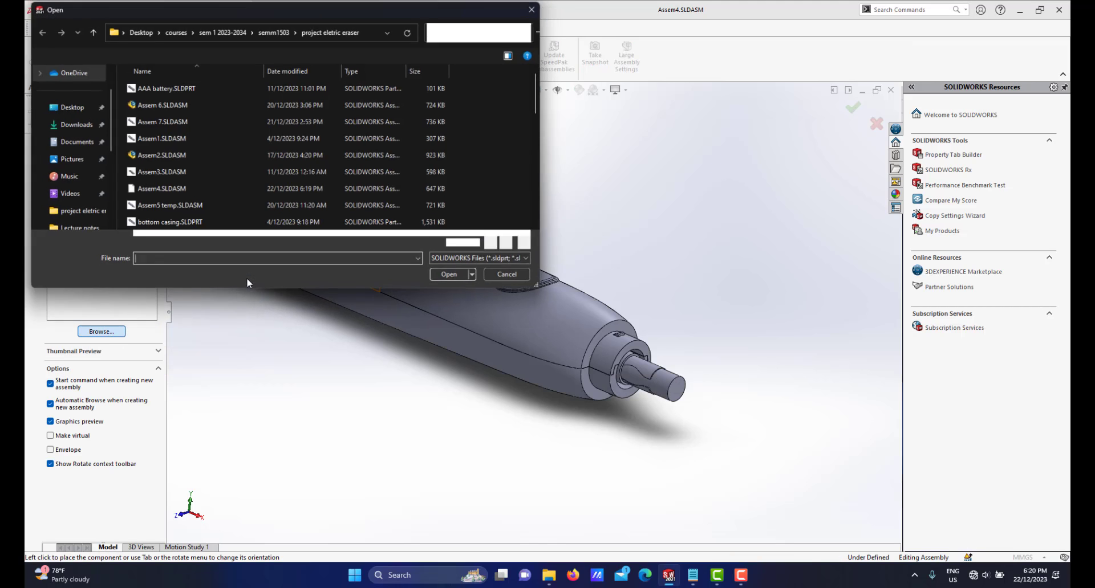
scroll(220, 177, "down", 4)
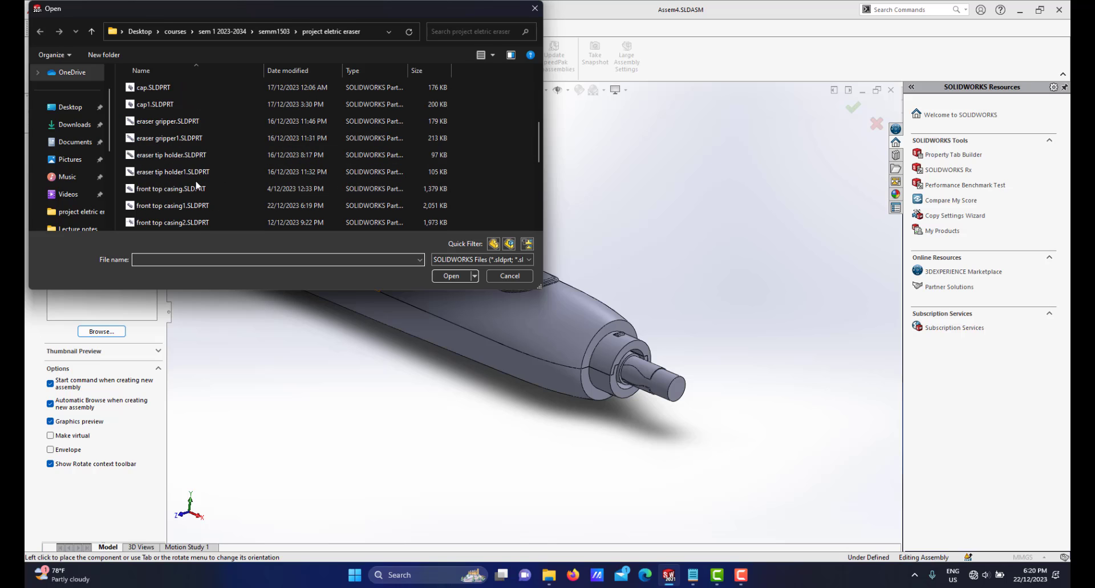
scroll(198, 184, "up", 2)
left_click(166, 204)
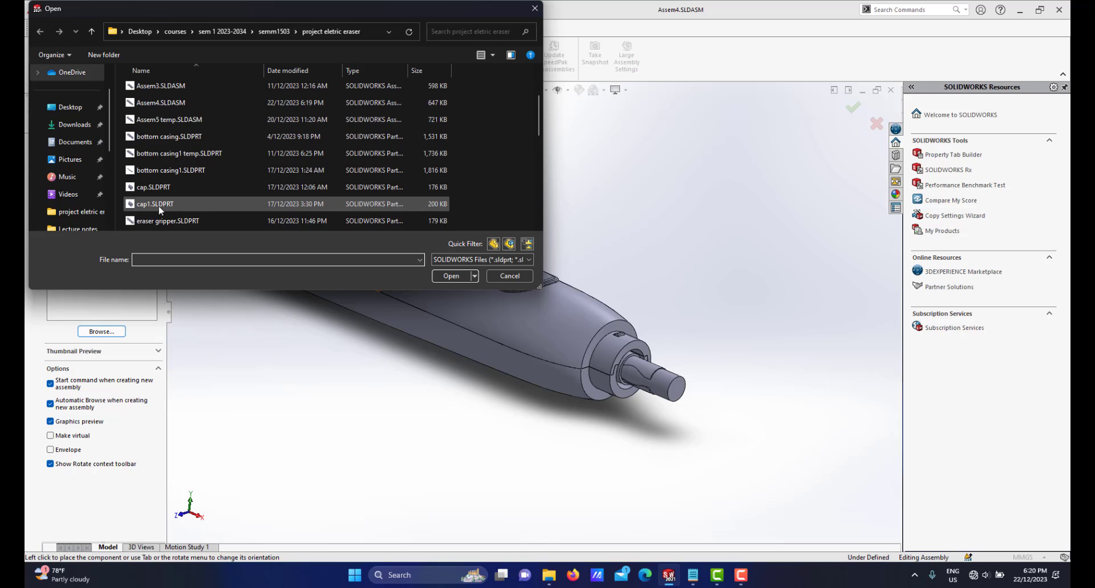
left_click(447, 276)
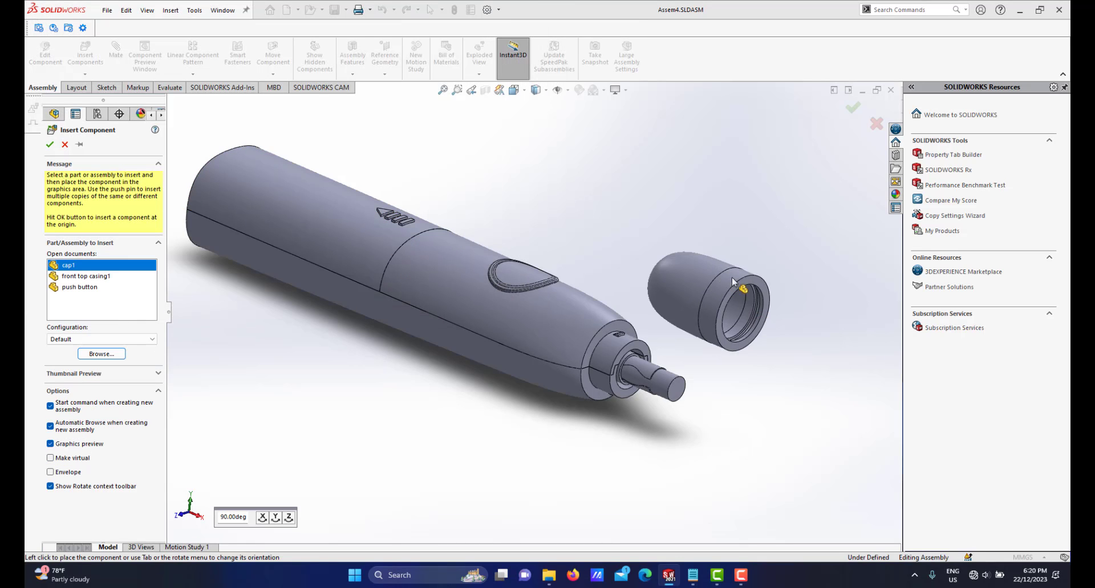
scroll(707, 260, "up", 2)
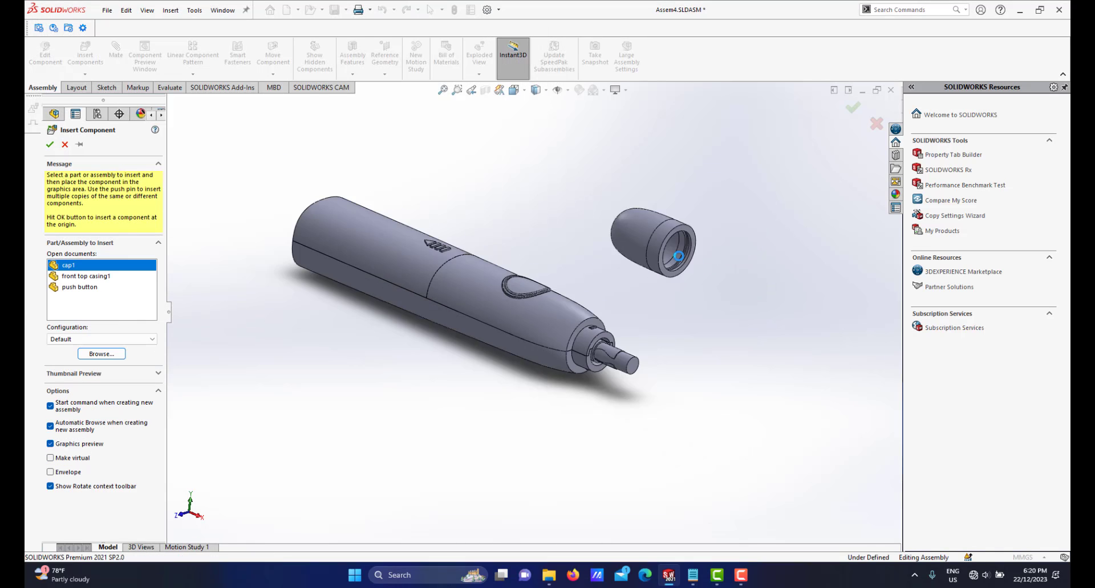
left_click(680, 260)
Mate the cap's cylindrical face concentric with the rubber eraser, flipping the alignment so the cap's open end faces the casing.
scroll(611, 271, "up", 2)
scroll(610, 271, "down", 2)
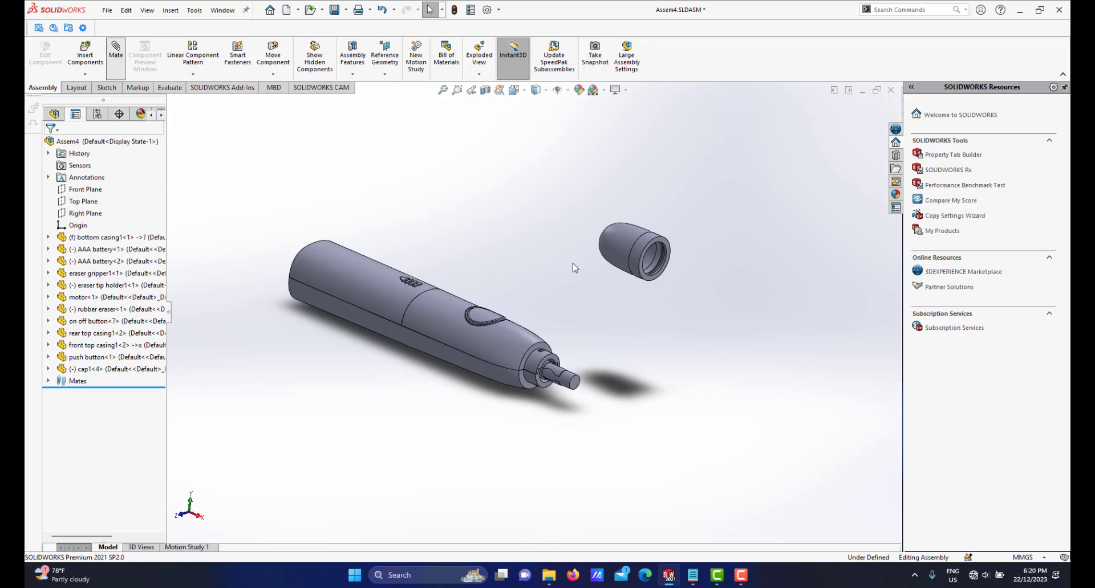
scroll(576, 268, "down", 2)
left_click(660, 244)
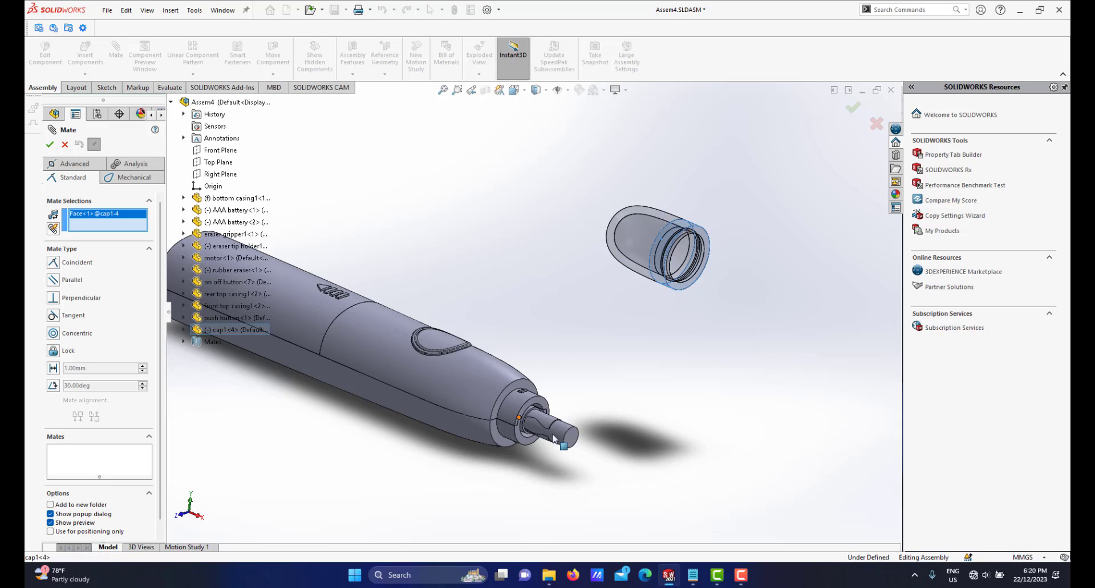
left_click(557, 432)
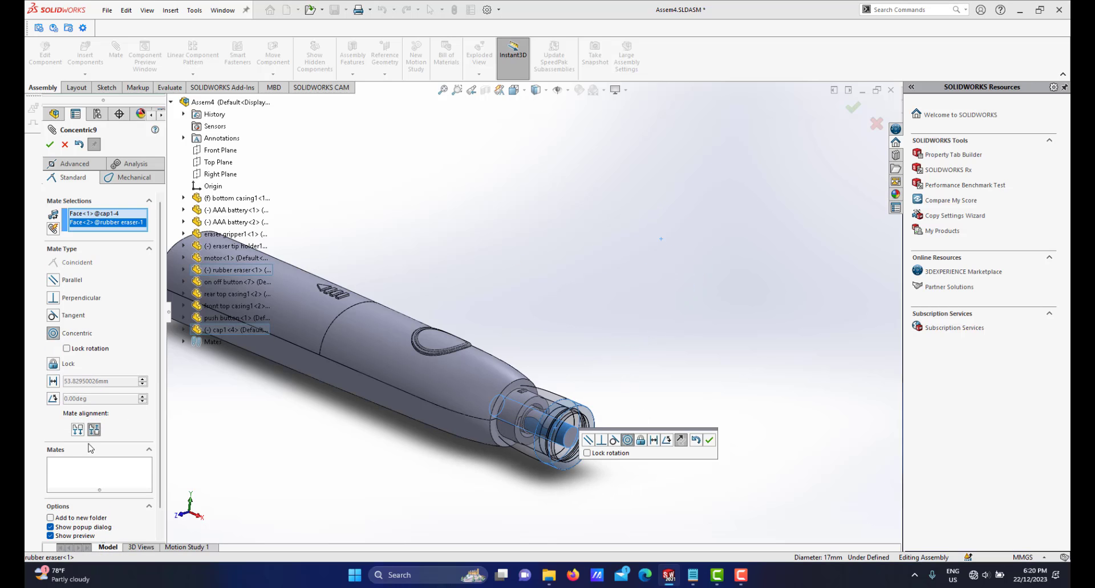
left_click(78, 431)
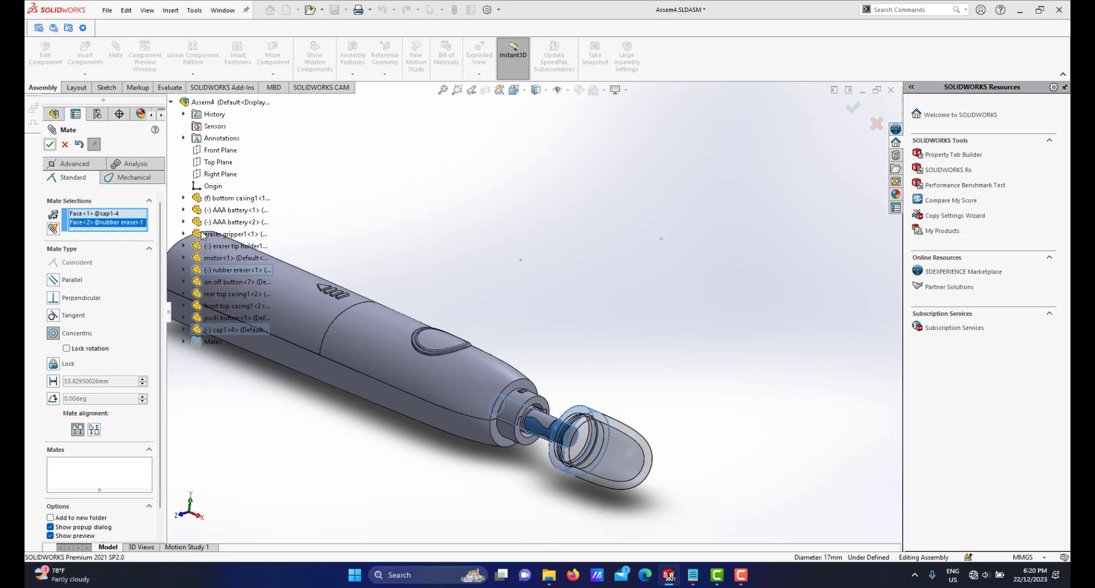
Add a coincident mate between the cap's open-end rim face and the front end face of the front top casing.
scroll(559, 410, "up", 3)
middle_click_drag(558, 399, 600, 408)
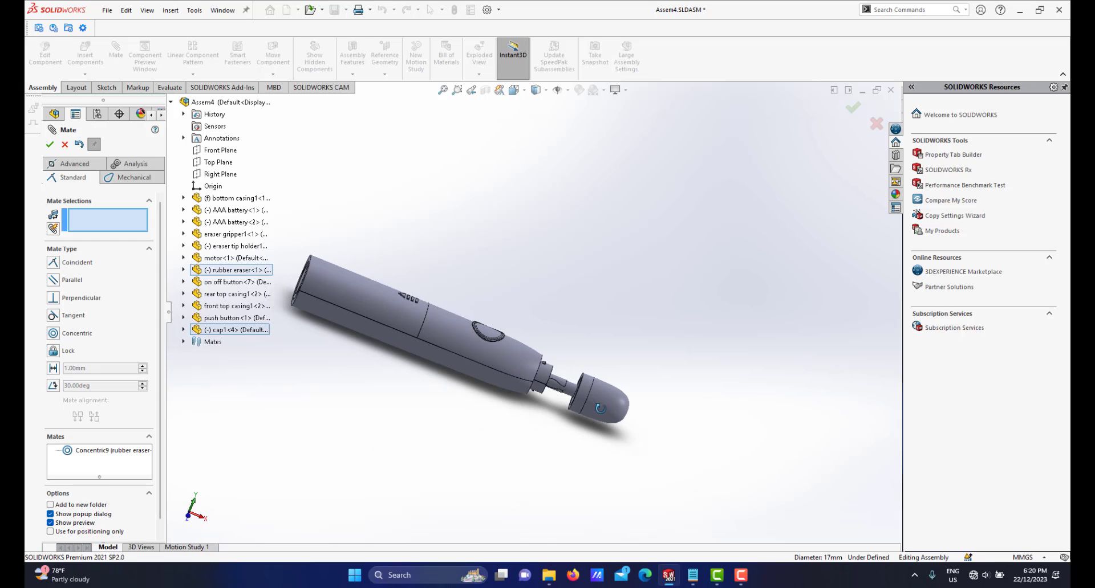
scroll(557, 395, "down", 8)
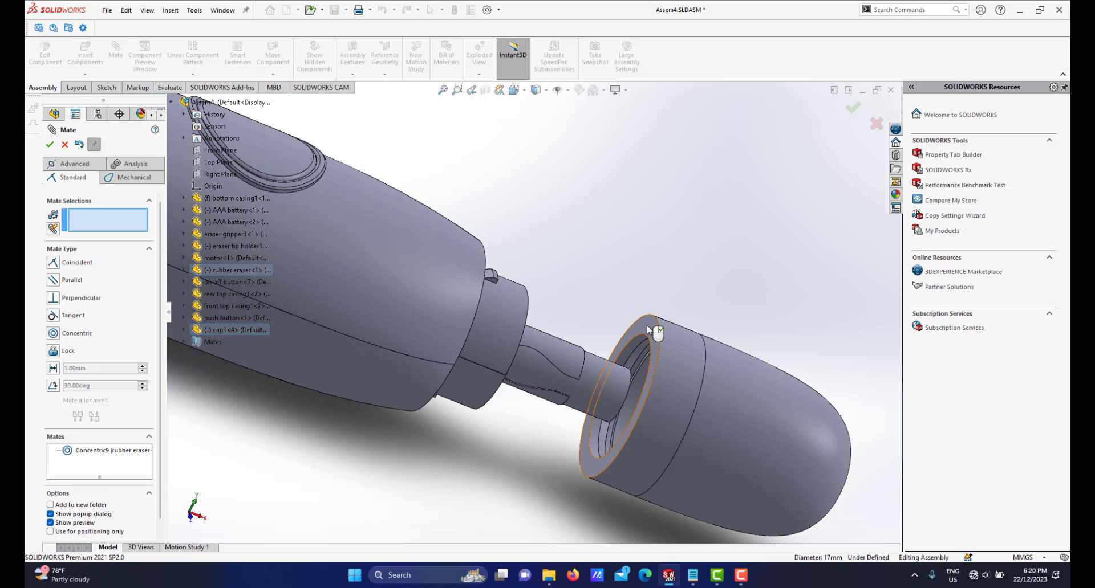
left_click(646, 326)
middle_click_drag(532, 350, 485, 355)
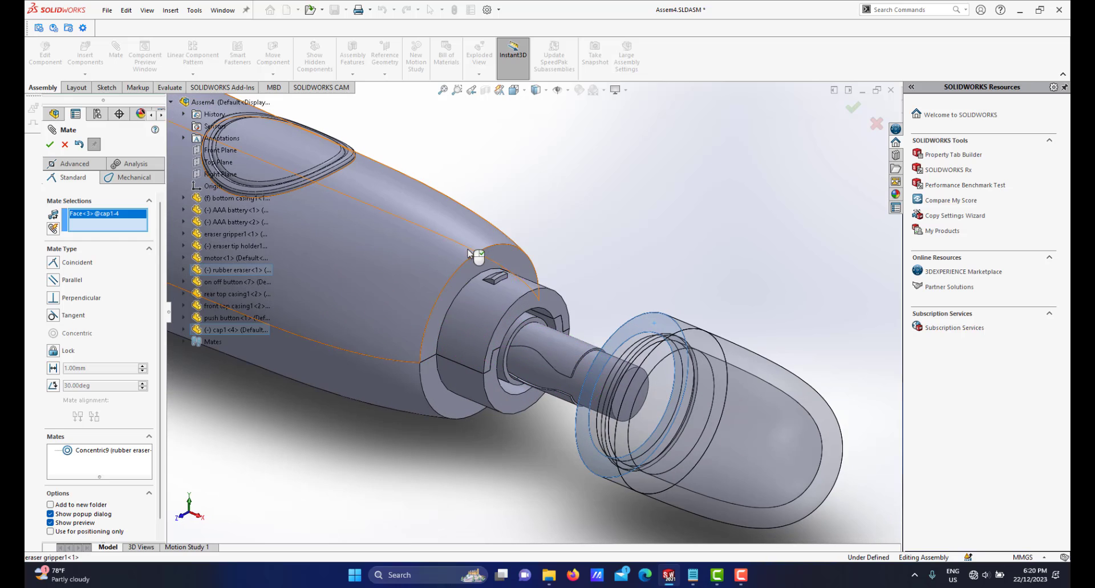
left_click(502, 265)
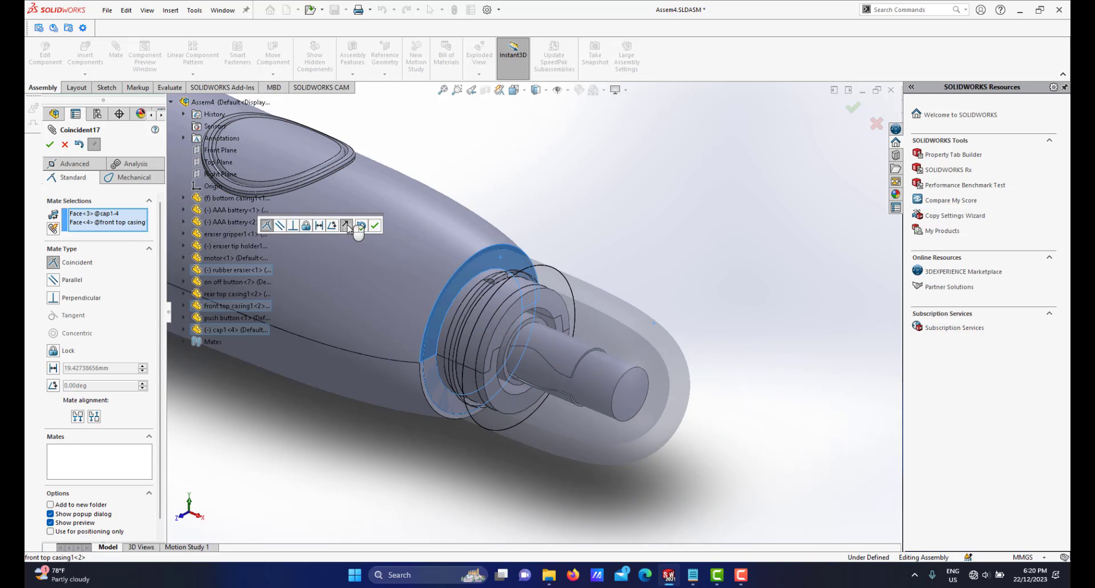
left_click(373, 227)
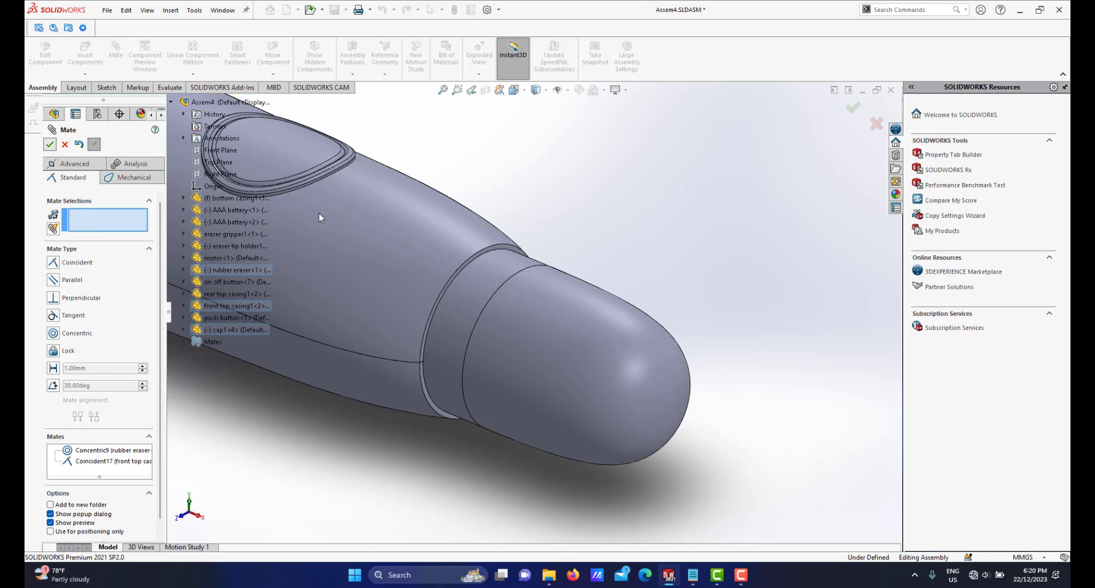
key("Escape")
Section the assembly on the Front Plane to examine how the cap fits over the eraser tip.
scroll(411, 264, "up", 10)
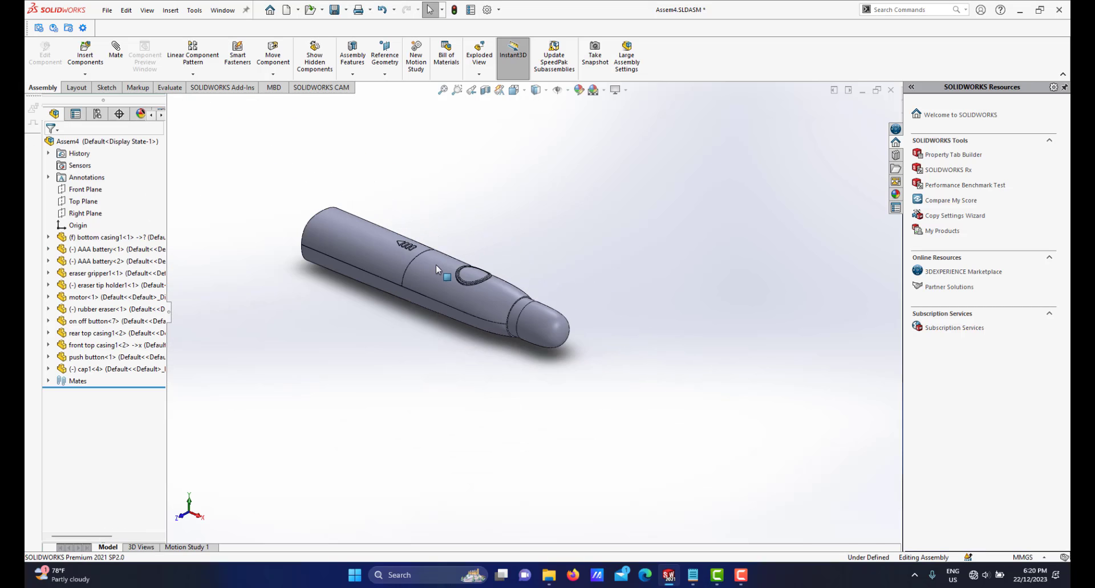
scroll(436, 265, "down", 5)
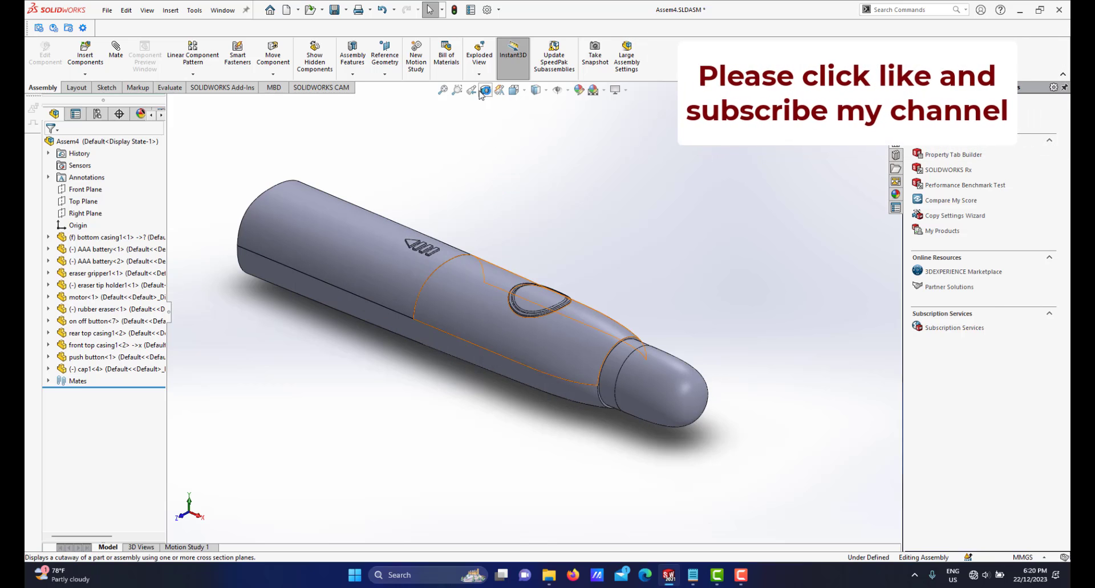
left_click(486, 90)
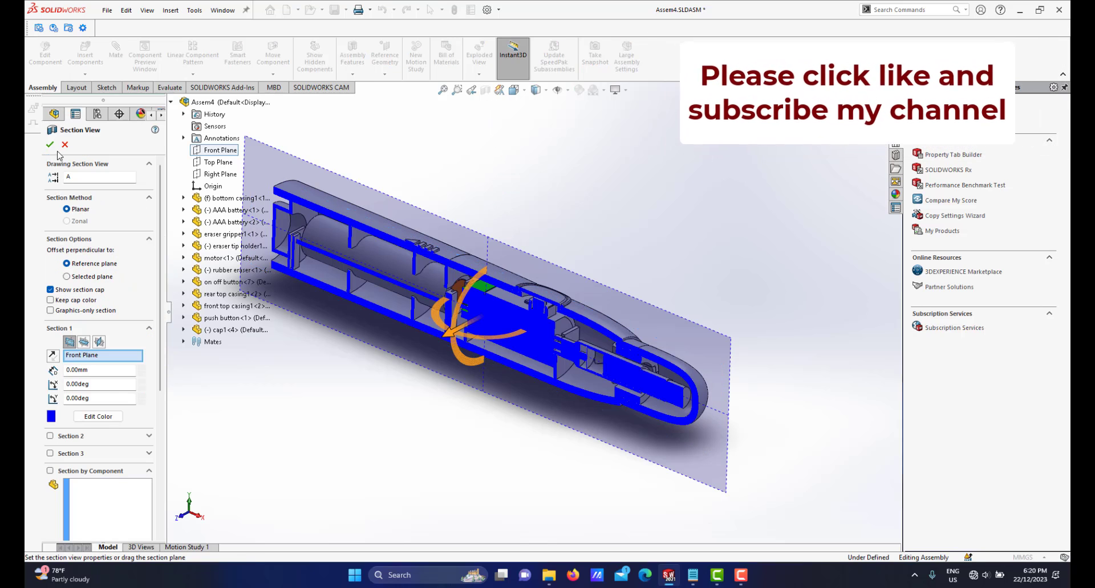